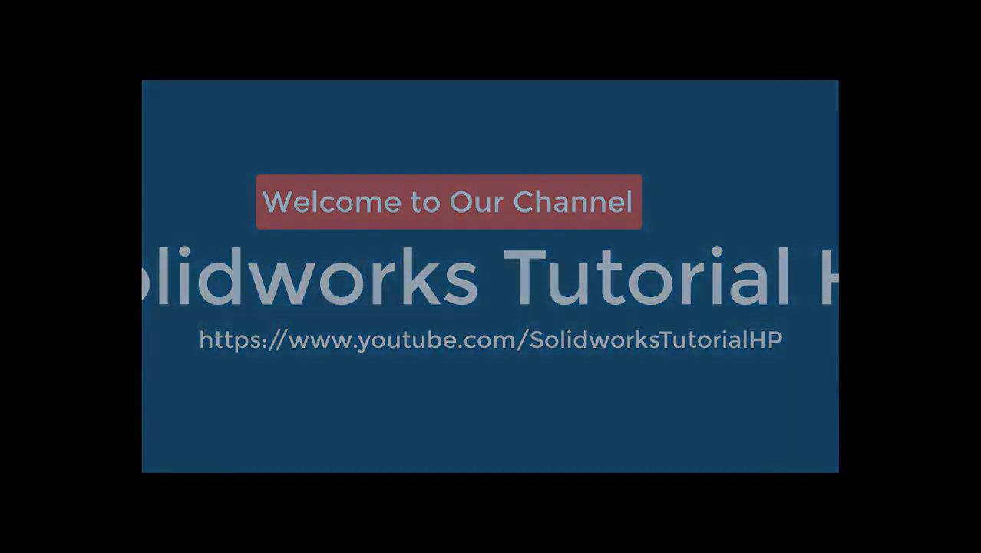
Step: Create a new part document, Part1, from the 'part' template
{"action": "key", "text": "ctrl+n"}
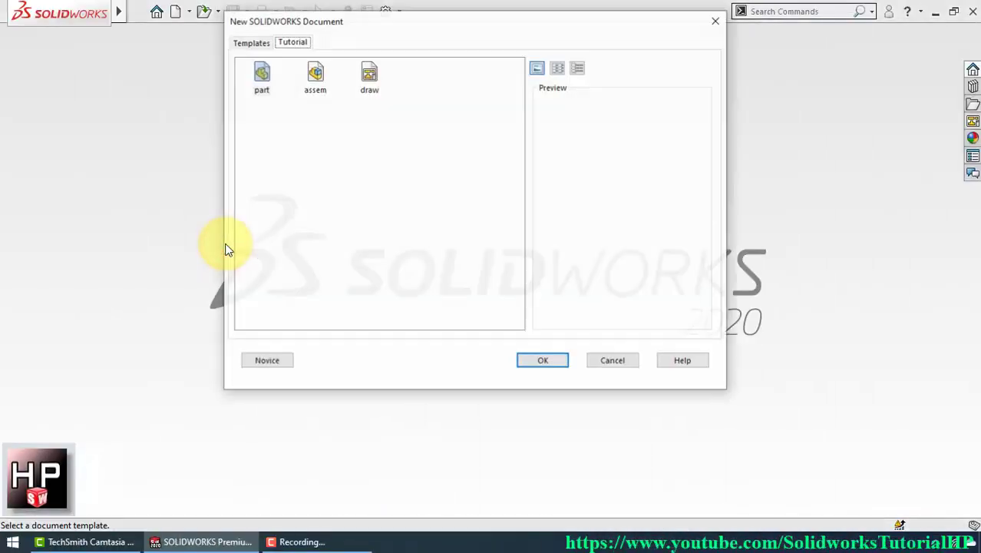
{"action": "left_click", "coordinate": [260, 73]}
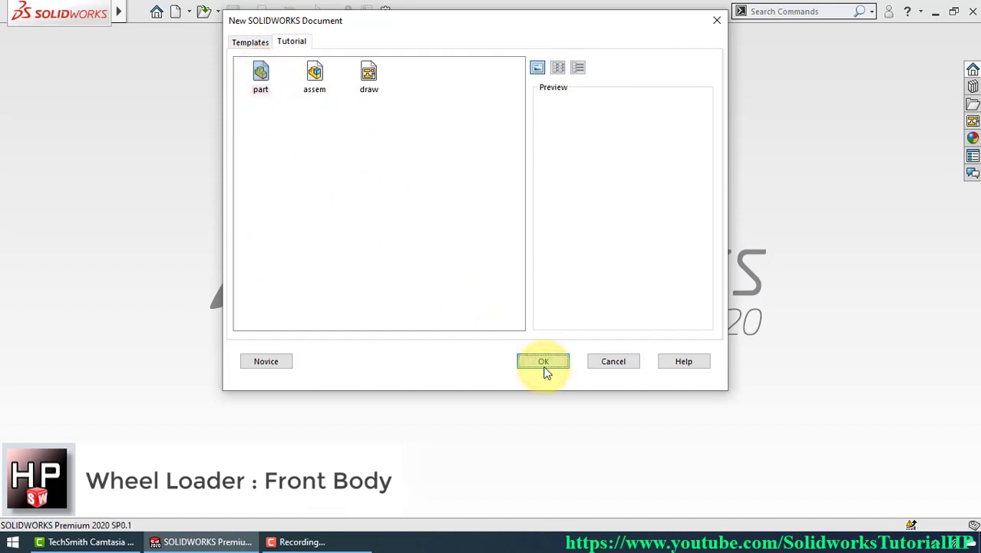
{"action": "left_click", "coordinate": [544, 371]}
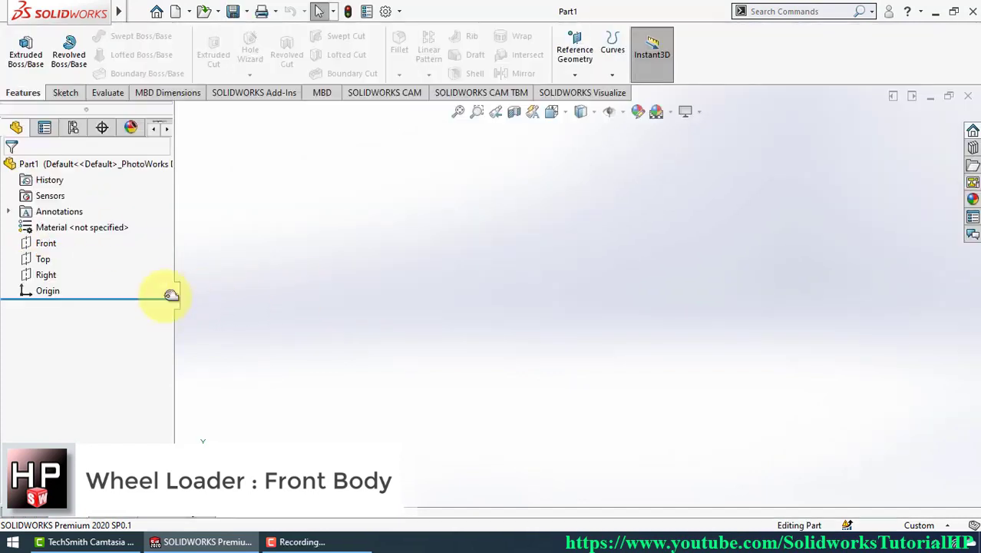
Step: Start a new sketch on the Right plane with the Line tool
{"action": "left_click", "coordinate": [45, 277]}
{"action": "left_click", "coordinate": [56, 258]}
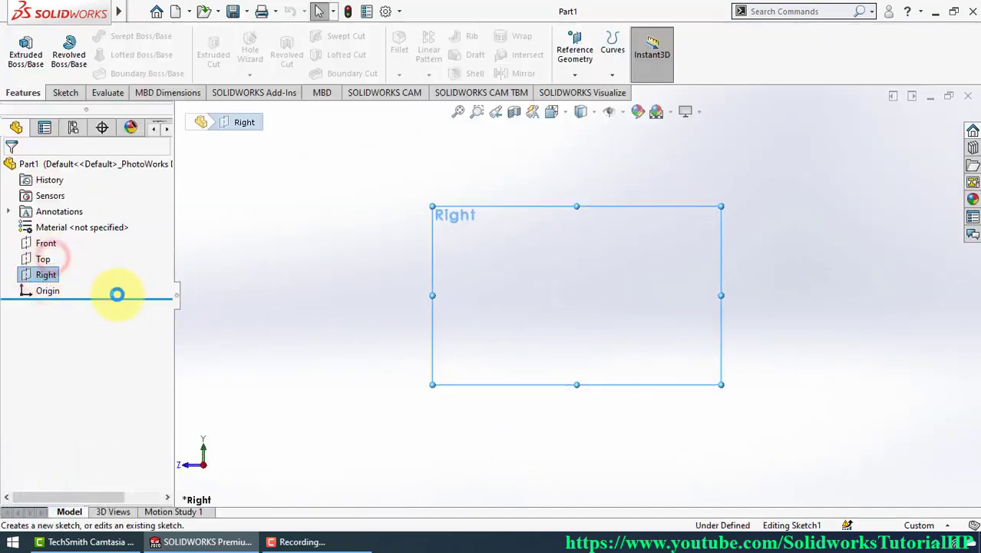
{"action": "right_click_drag", "start_coordinate": [580, 280], "coordinate": [549, 287]}
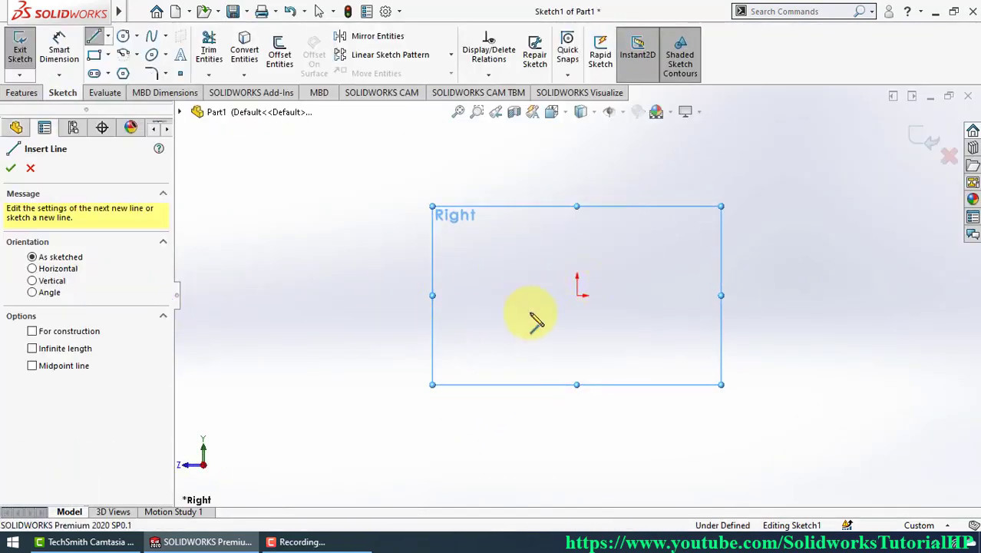
Step: Draw the seven-edge outline: base, diagonal, short bottom, tall vertical, top, long diagonal, back to origin
{"action": "left_click", "coordinate": [577, 295]}
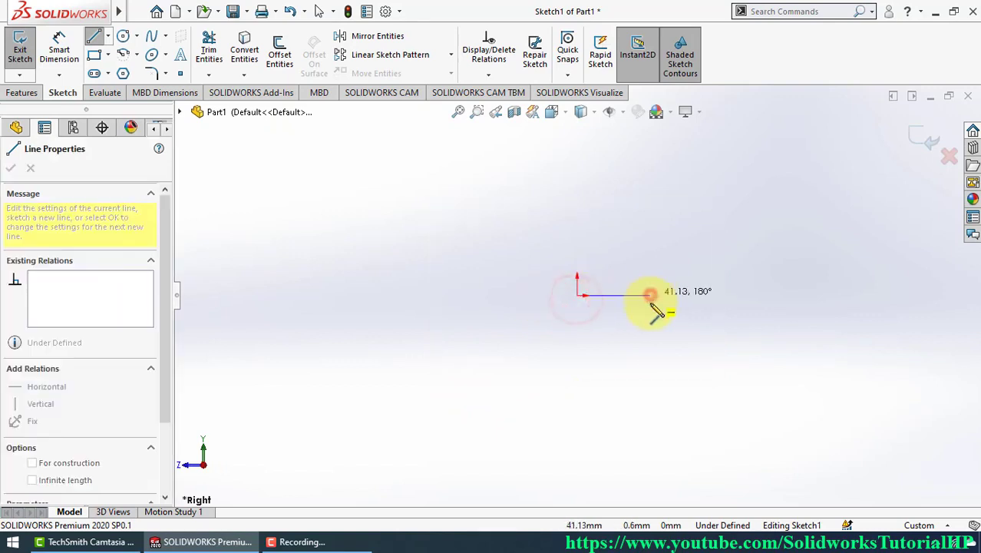
{"action": "left_click", "coordinate": [650, 295]}
{"action": "left_click", "coordinate": [697, 329]}
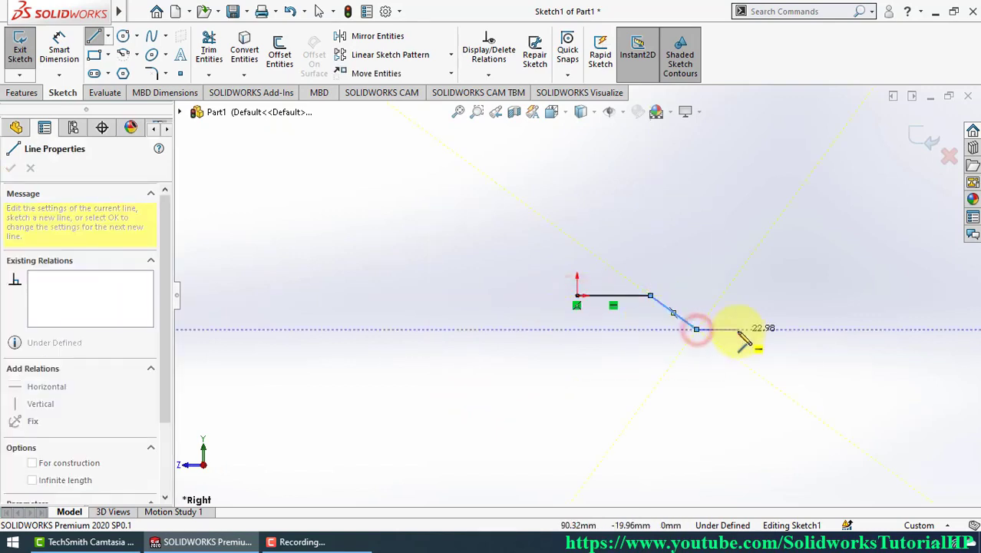
{"action": "left_click", "coordinate": [737, 329]}
{"action": "left_click", "coordinate": [738, 145]}
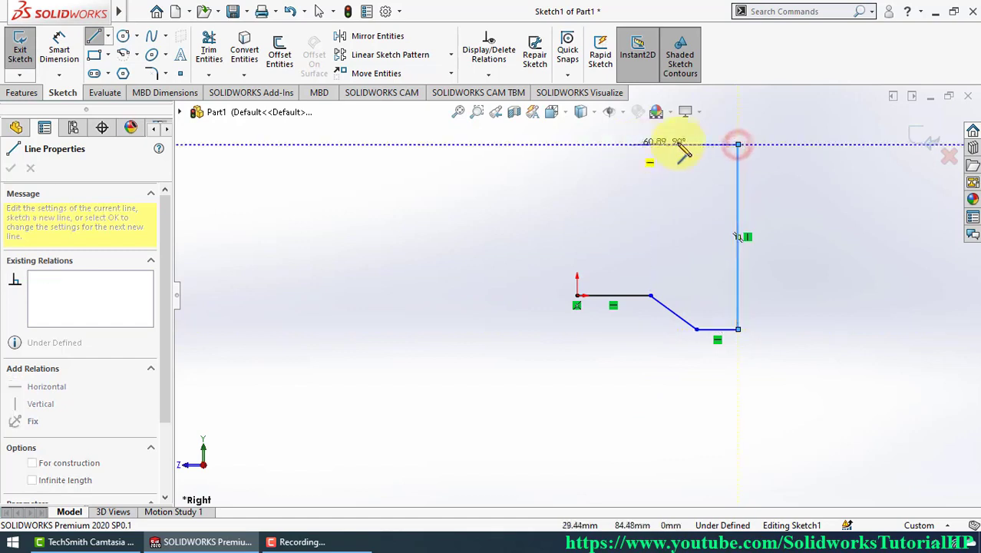
{"action": "left_click", "coordinate": [683, 144]}
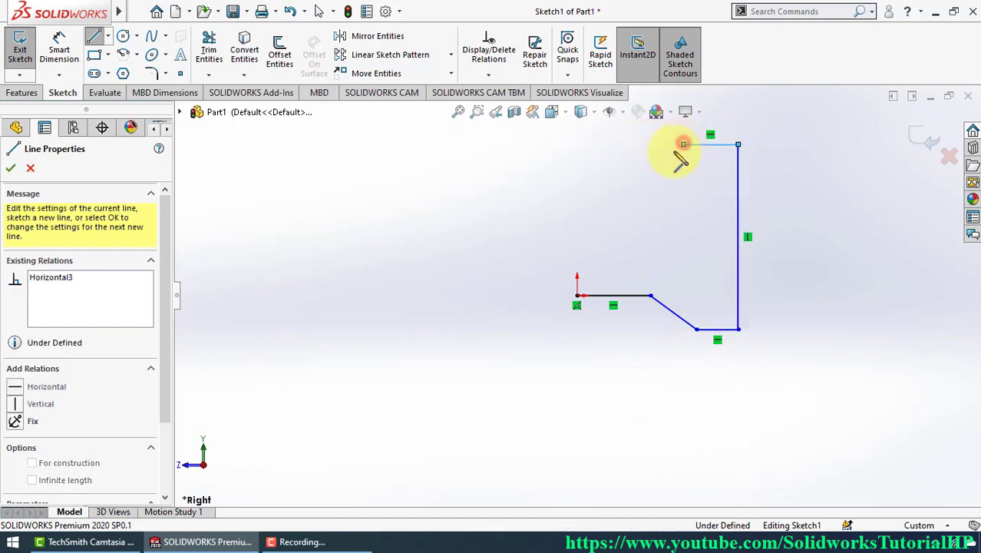
{"action": "left_click", "coordinate": [577, 244]}
{"action": "left_click", "coordinate": [577, 295]}
{"action": "right_click_drag", "start_coordinate": [400, 373], "coordinate": [400, 332]}
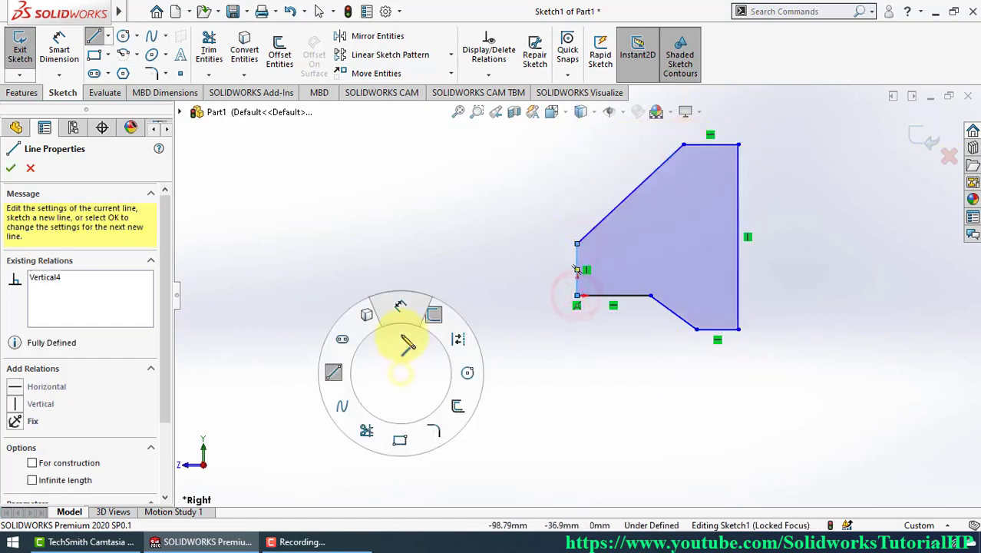
Step: Dimension the 40 mm overall width, 18 mm bottom line and 9 mm short bottom segment
{"action": "left_click", "coordinate": [577, 267]}
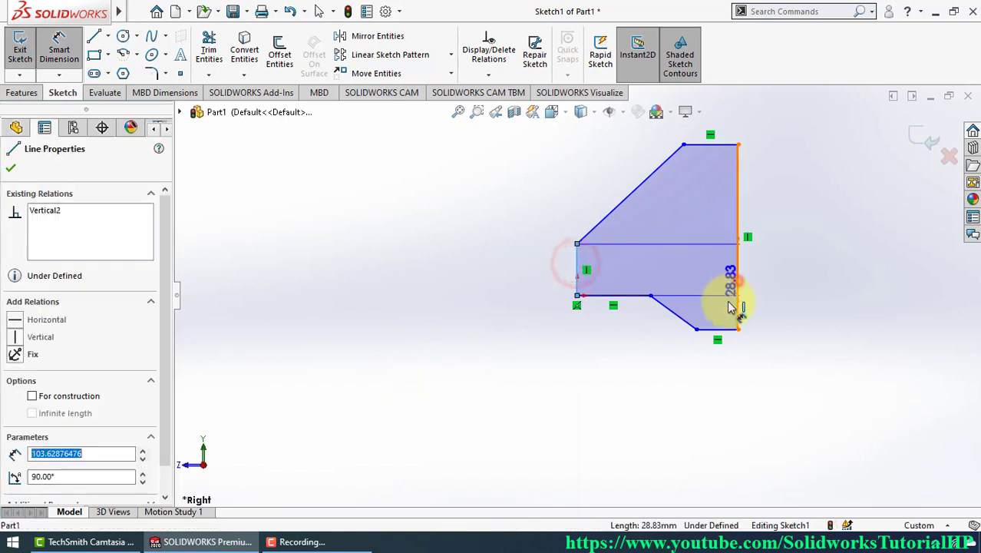
{"action": "left_click", "coordinate": [737, 280]}
{"action": "left_click", "coordinate": [663, 431]}
{"action": "type", "text": "40"}
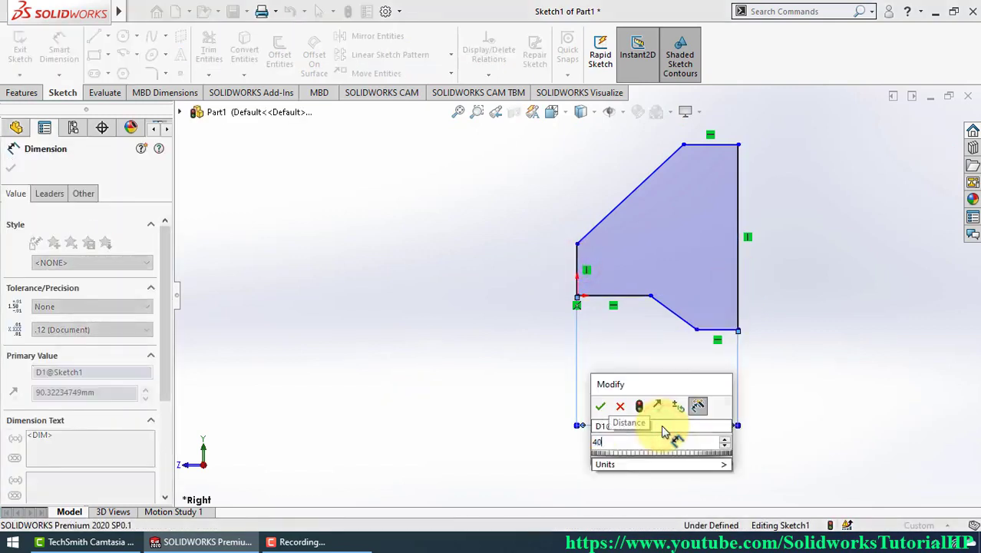
{"action": "key", "text": "Return"}
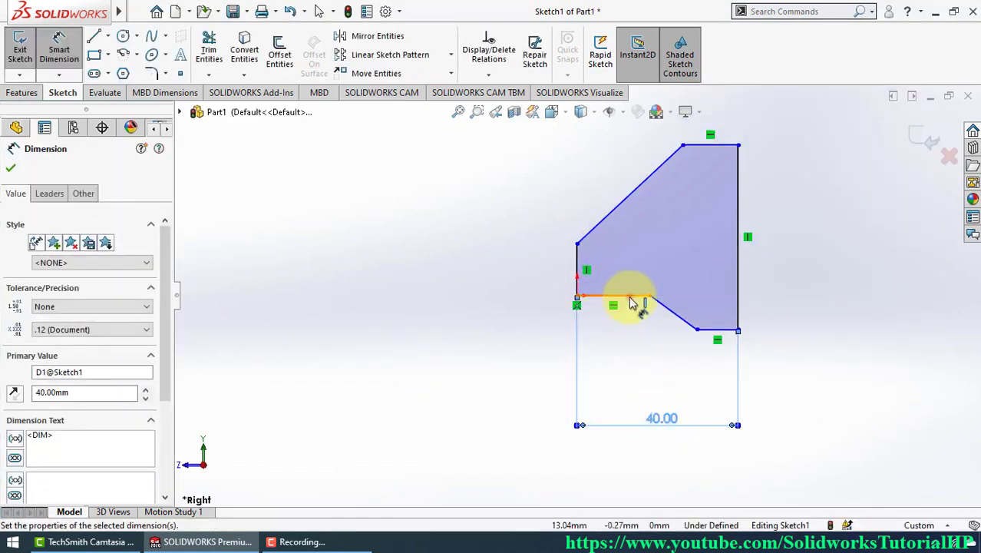
{"action": "left_click", "coordinate": [630, 302]}
{"action": "left_click", "coordinate": [537, 361]}
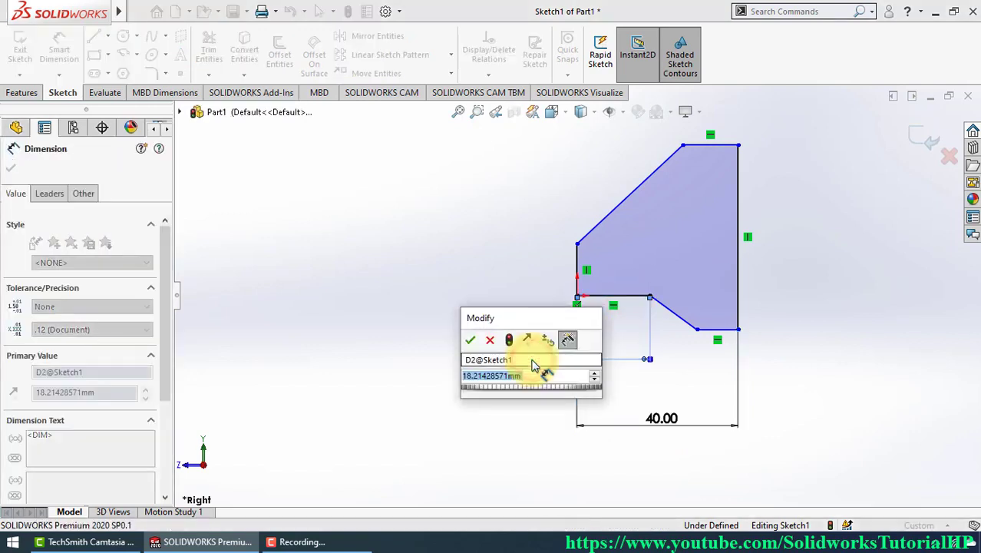
{"action": "type", "text": "18"}
{"action": "key", "text": "Return"}
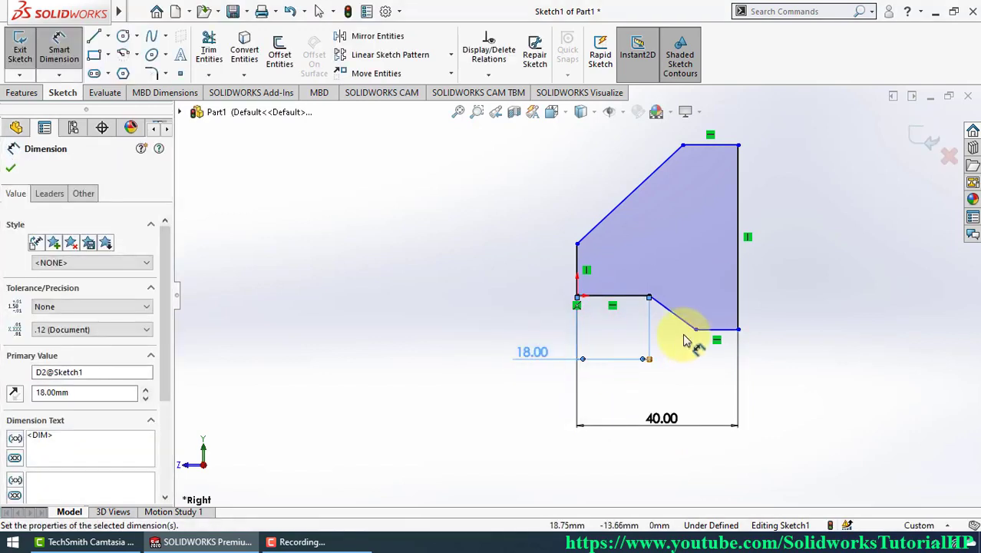
{"action": "left_click", "coordinate": [719, 346]}
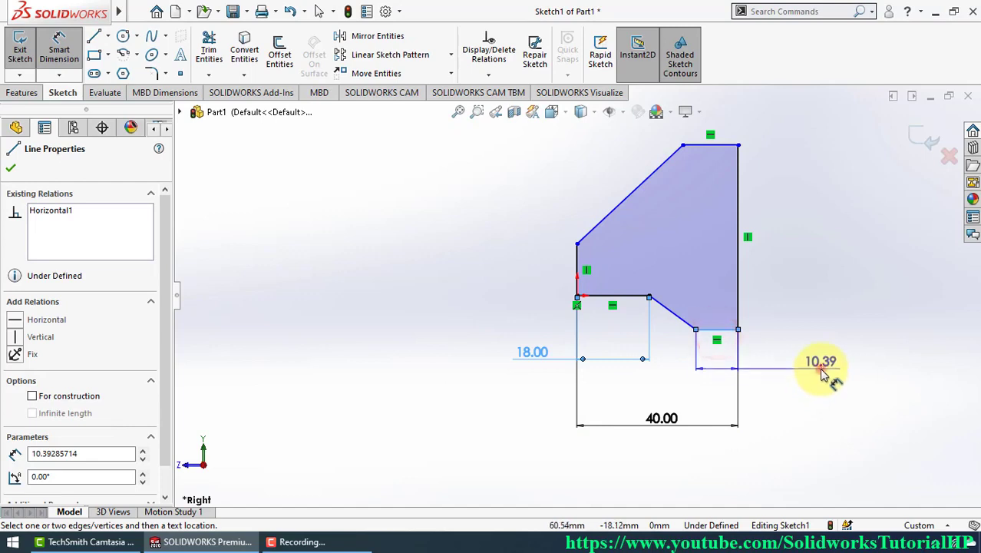
{"action": "left_click", "coordinate": [821, 373]}
{"action": "type", "text": "9"}
{"action": "key", "text": "Return"}
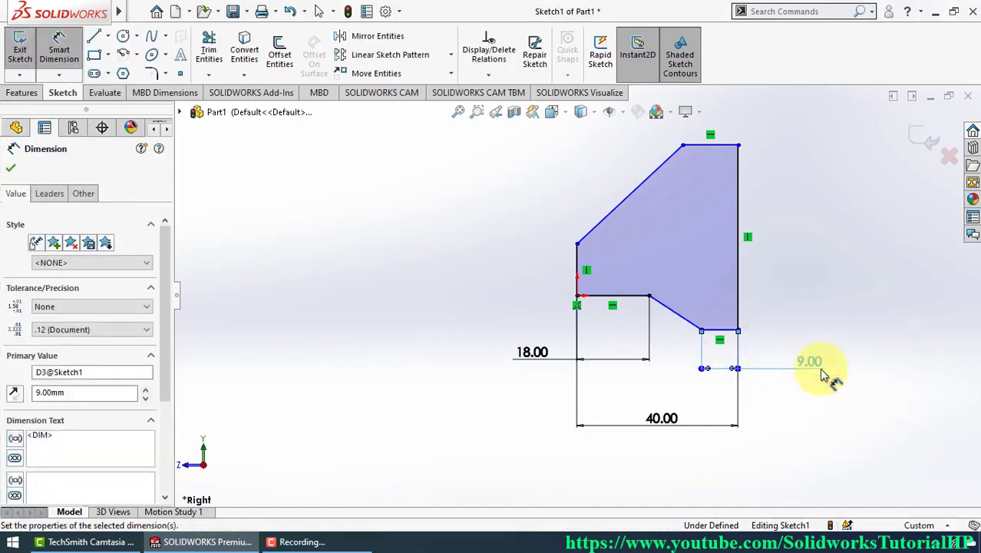
Step: Dimension the 51 mm tall right edge, 8 mm short left edge and 10 mm top edge
{"action": "left_click", "coordinate": [743, 278]}
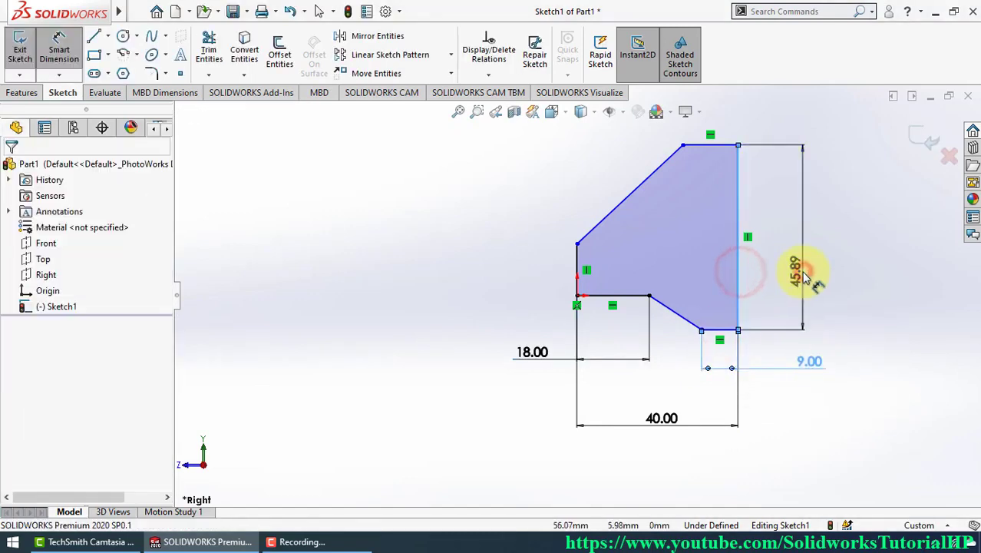
{"action": "left_click", "coordinate": [804, 277]}
{"action": "type", "text": "51"}
{"action": "key", "text": "Return"}
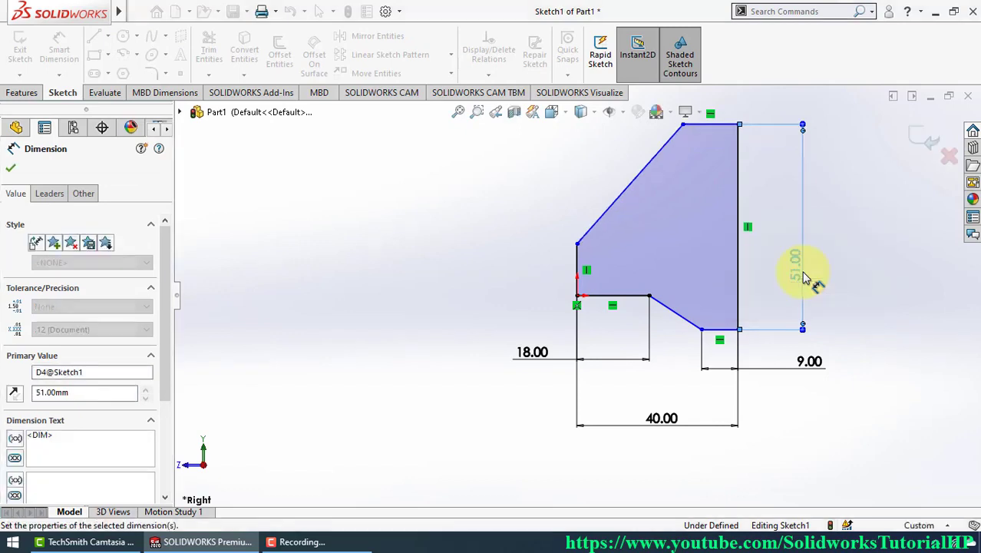
{"action": "left_click", "coordinate": [576, 264]}
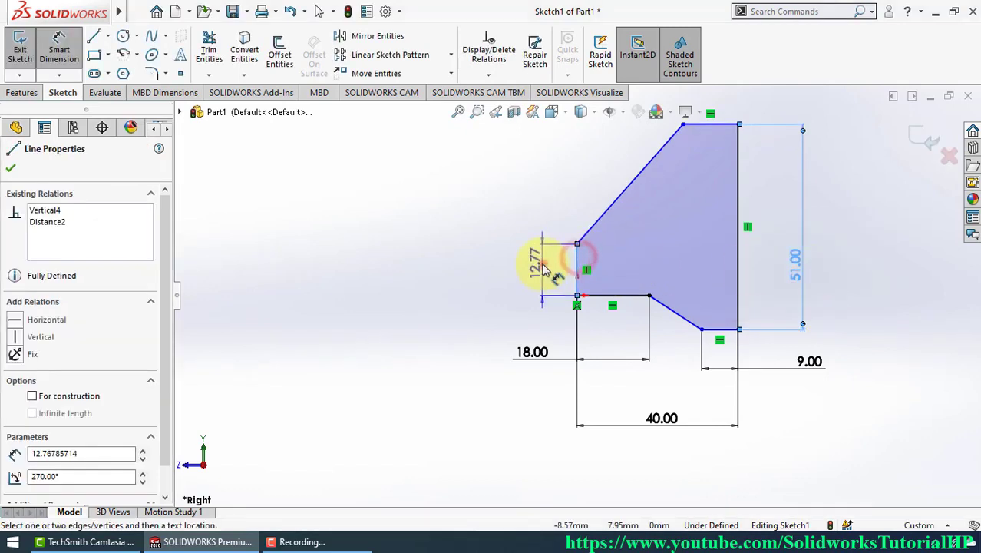
{"action": "left_click", "coordinate": [545, 267]}
{"action": "type", "text": "8.00mm"}
{"action": "key", "text": "Return"}
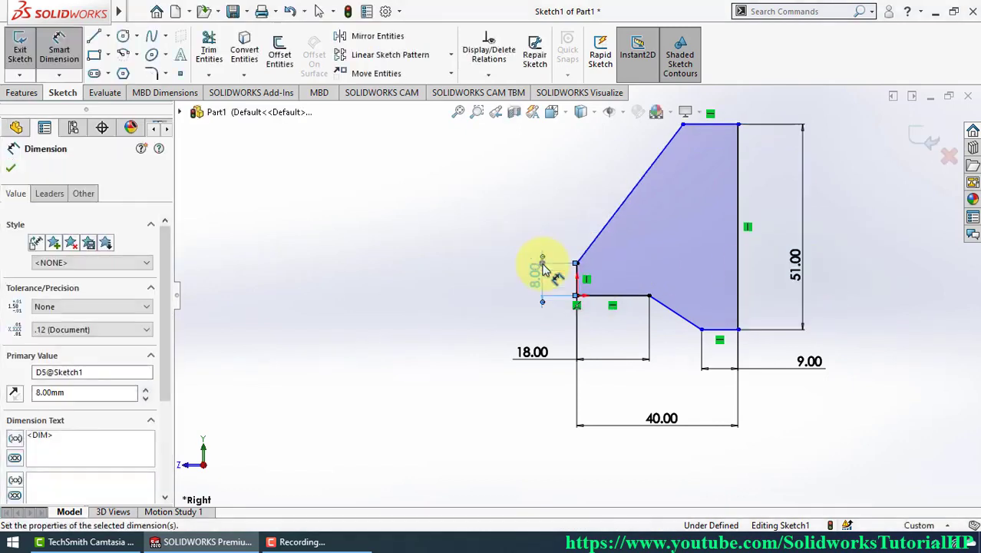
{"action": "key", "text": "f"}
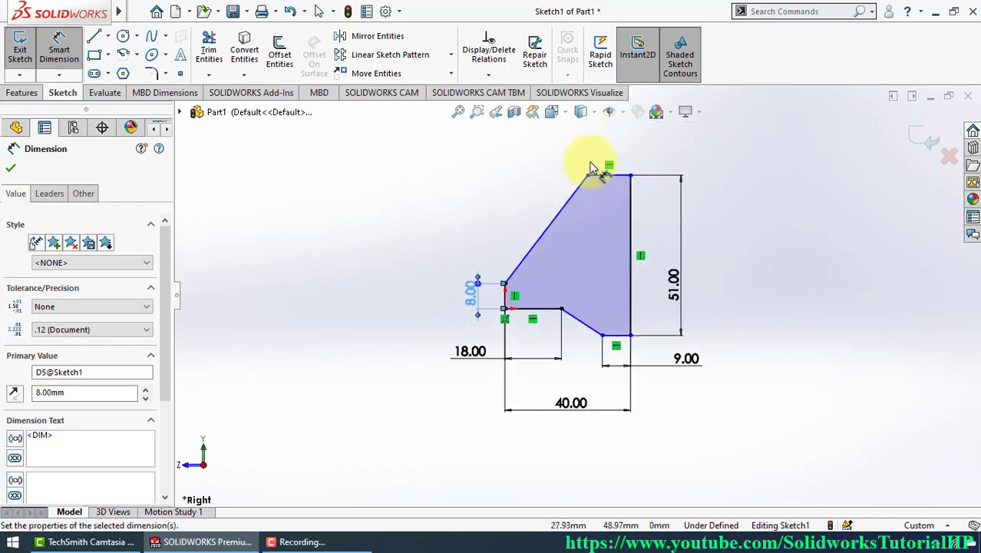
{"action": "left_click", "coordinate": [598, 179]}
{"action": "left_click", "coordinate": [591, 154]}
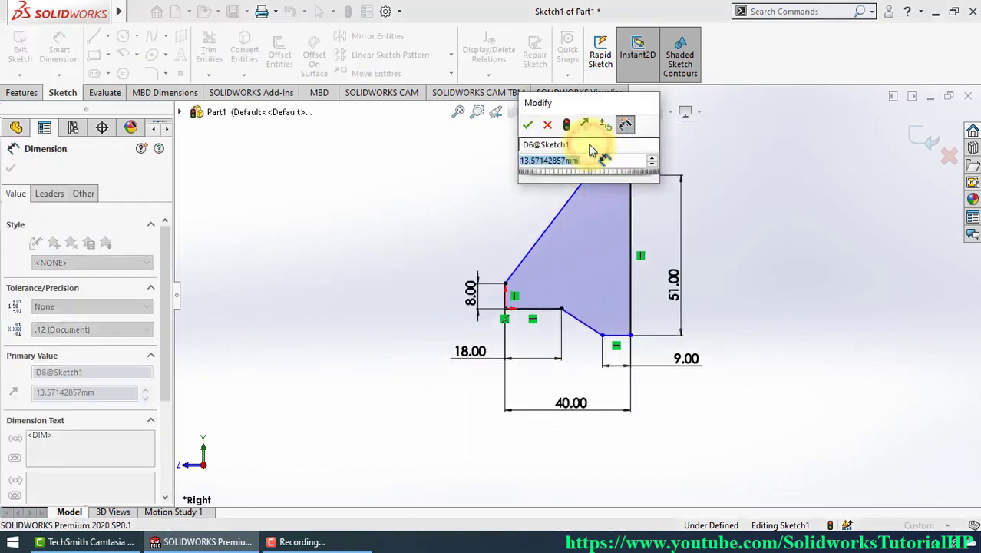
{"action": "type", "text": "10"}
{"action": "key", "text": "Return"}
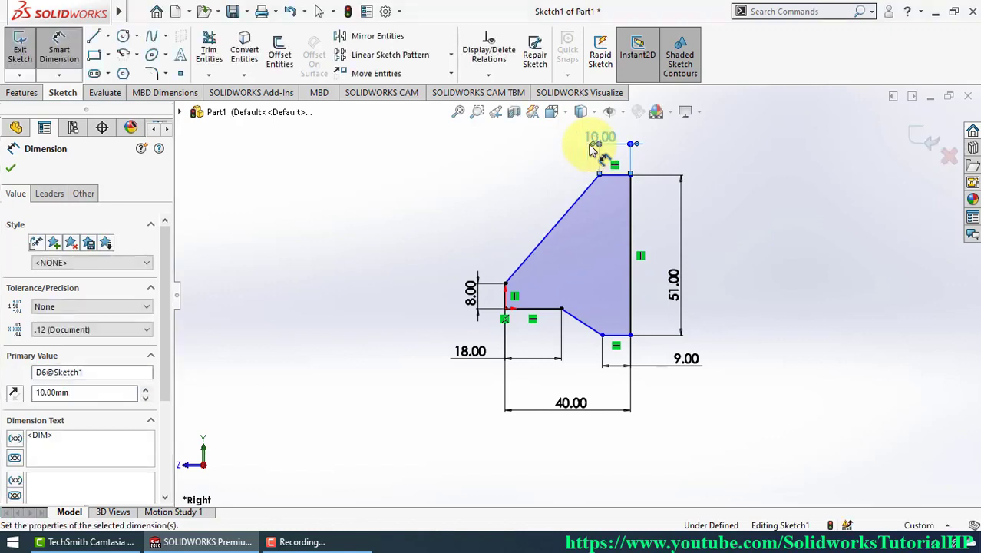
{"action": "left_click", "coordinate": [528, 206]}
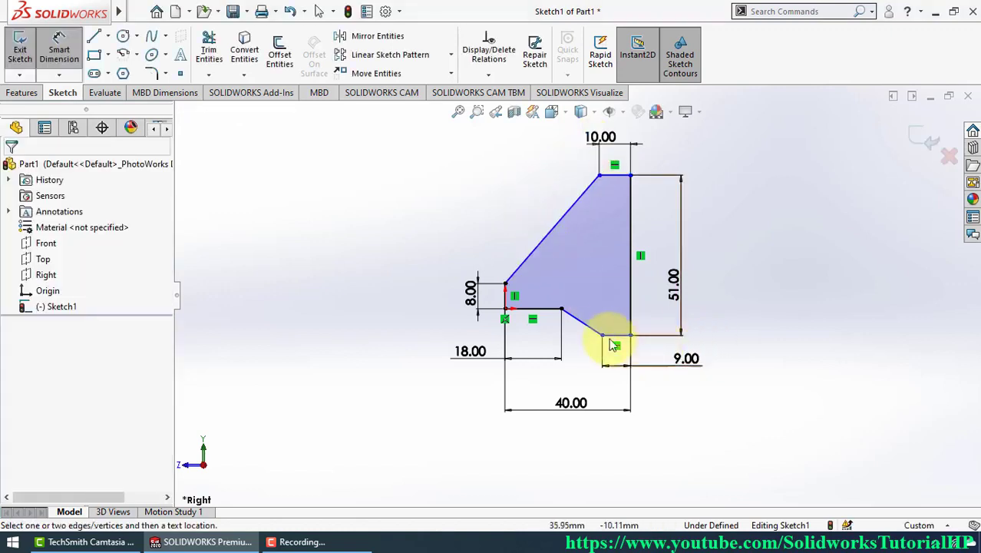
Step: Dimension the slanted edge's bottom offset as 3.65 mm to fully define the sketch
{"action": "left_click", "coordinate": [585, 328]}
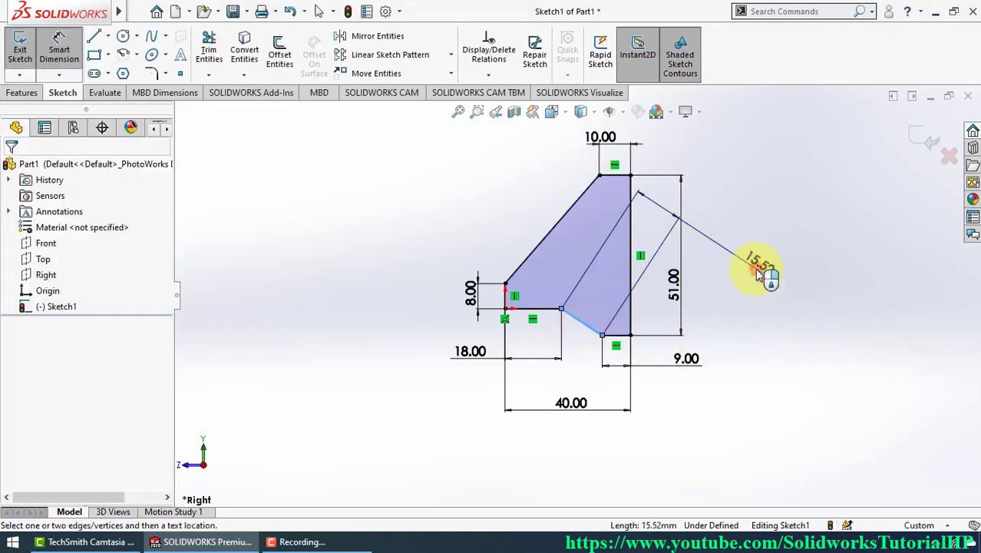
{"action": "left_click", "coordinate": [757, 273]}
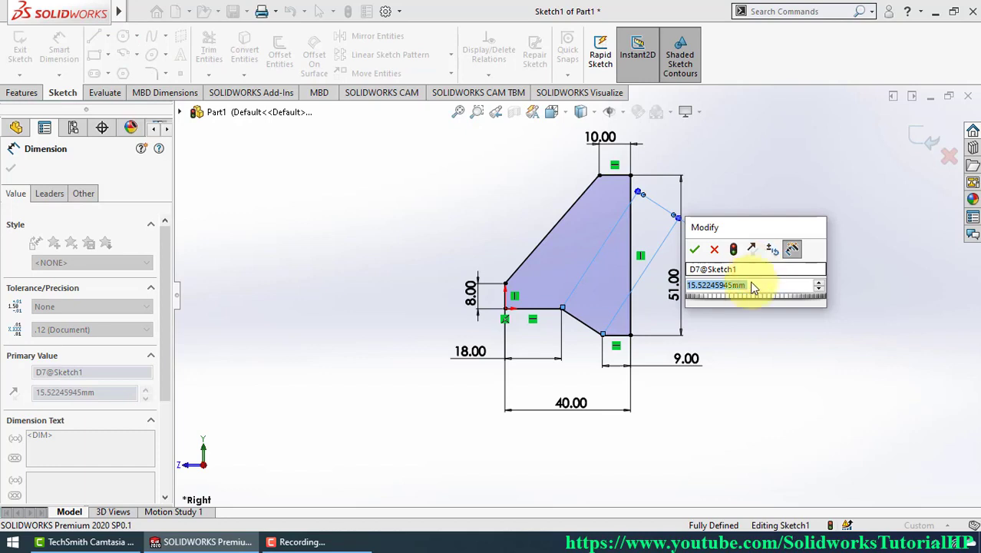
{"action": "key", "text": "Escape"}
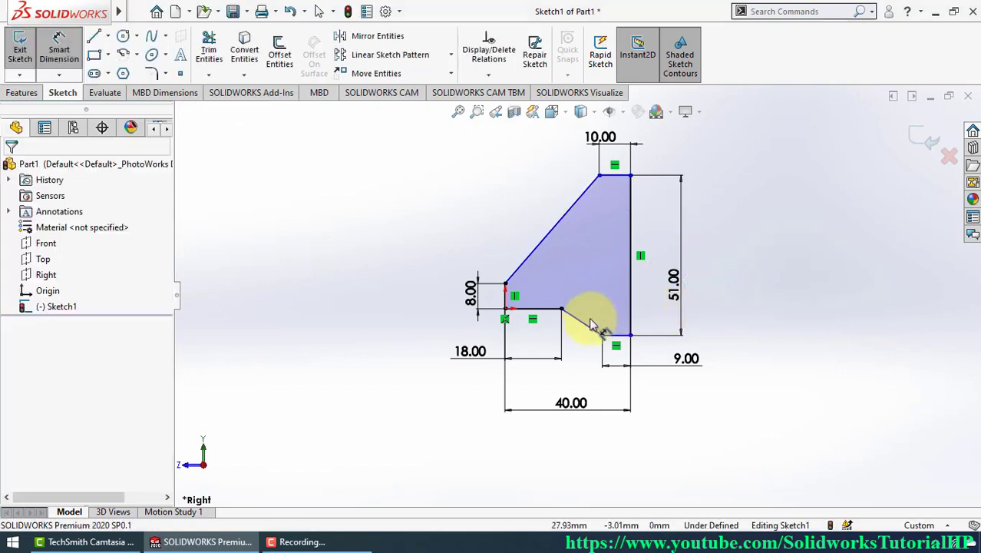
{"action": "left_click", "coordinate": [589, 330]}
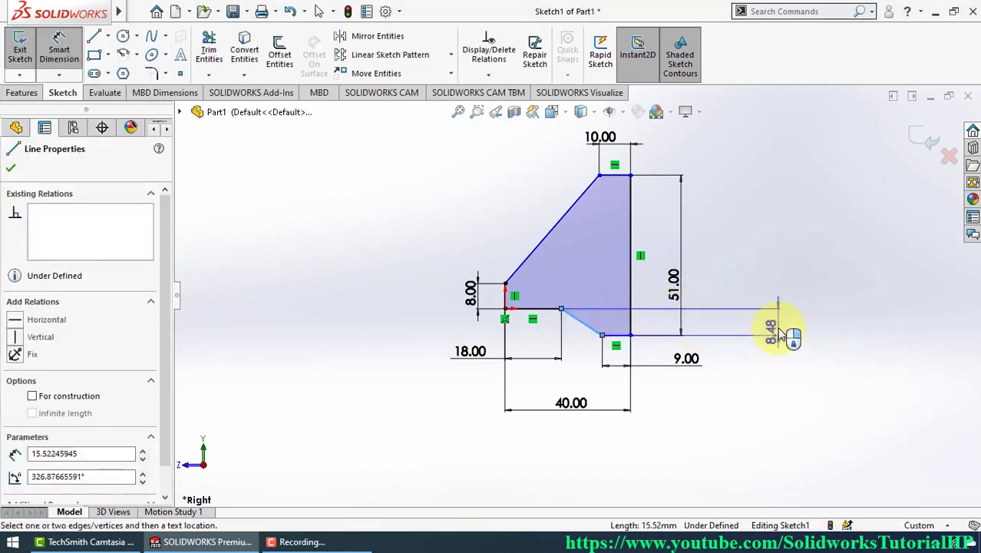
{"action": "left_click", "coordinate": [777, 324]}
{"action": "type", "text": "3"}
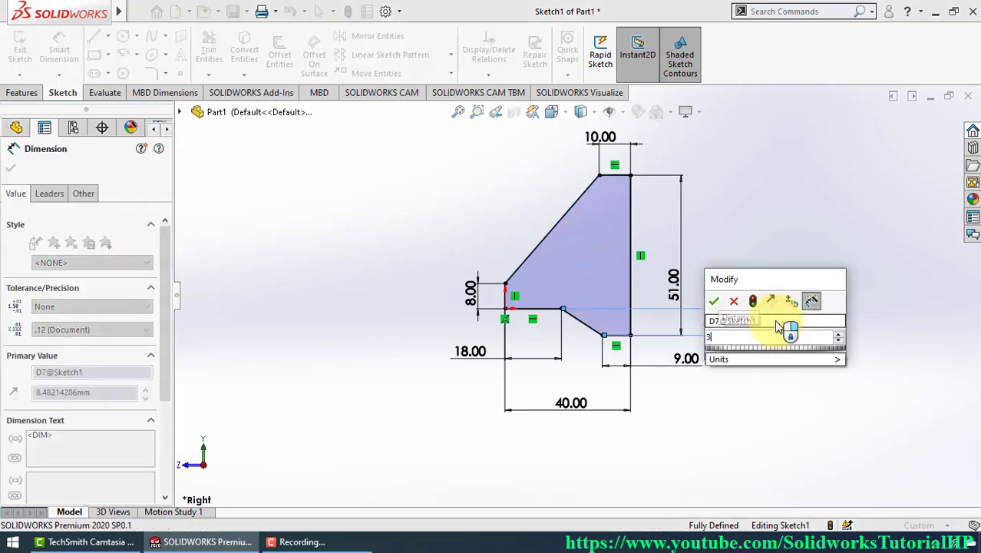
{"action": "type", "text": ".65"}
{"action": "key", "text": "Return"}
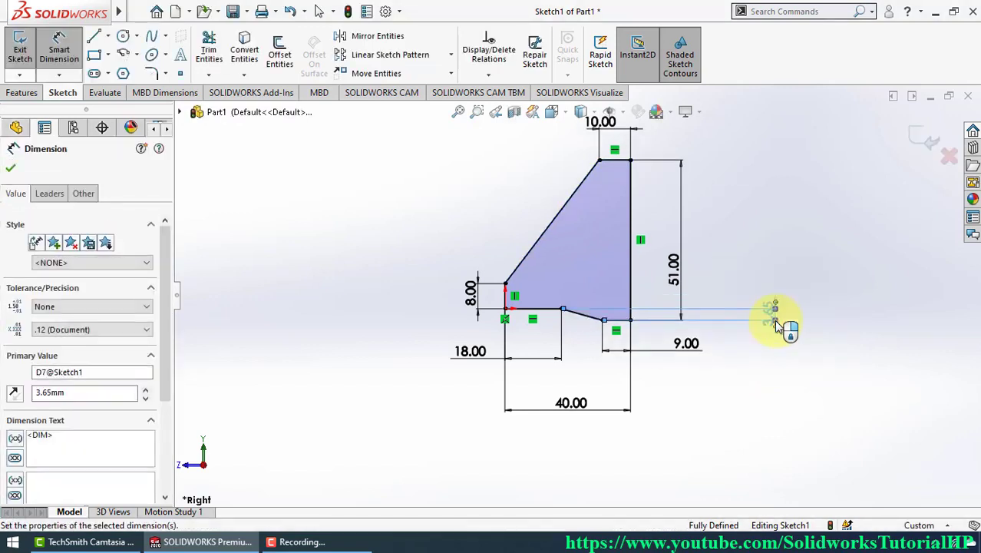
Step: Exit the sketch and extrude it Mid Plane to 27 mm as Boss-Extrude1
{"action": "left_click", "coordinate": [919, 141]}
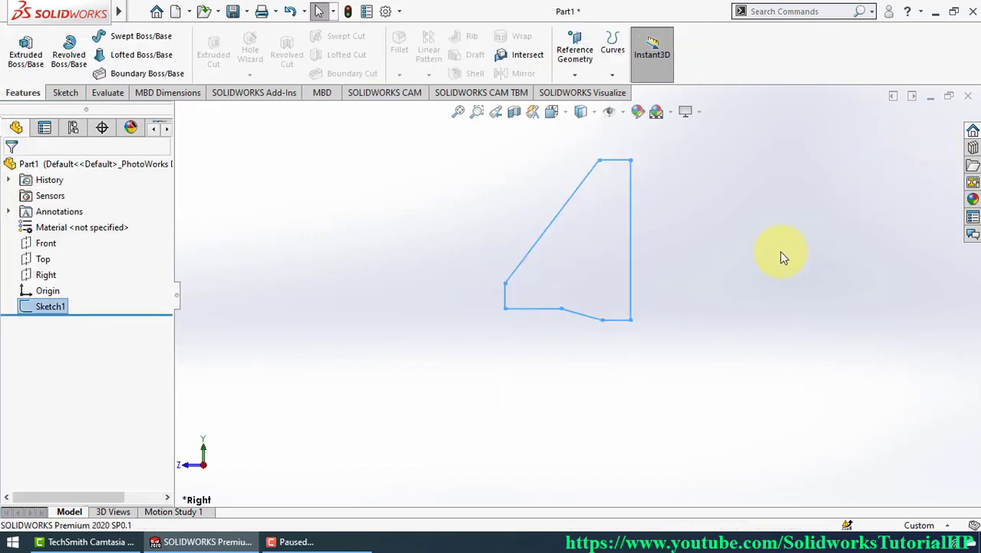
{"action": "key", "text": "s"}
{"action": "left_click", "coordinate": [832, 265]}
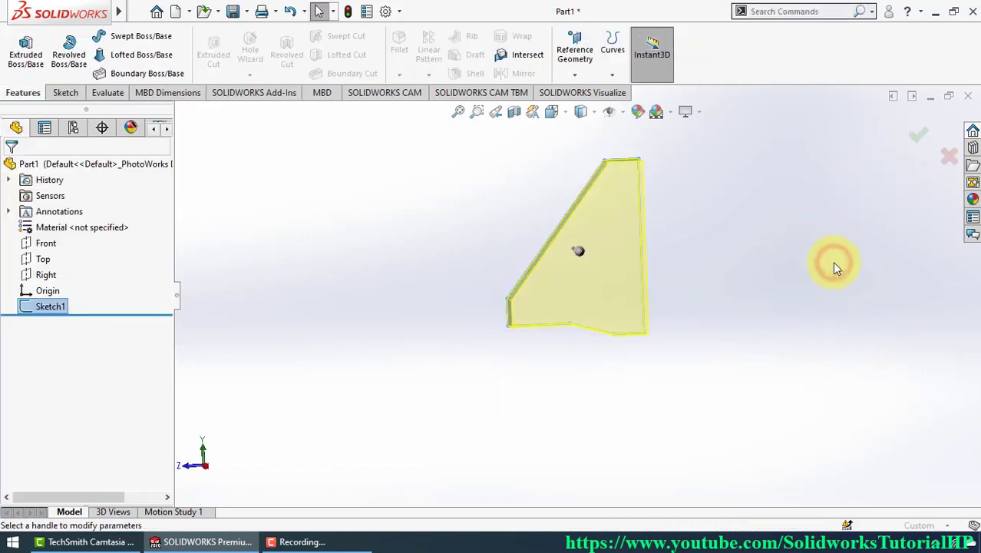
{"action": "left_click", "coordinate": [92, 255]}
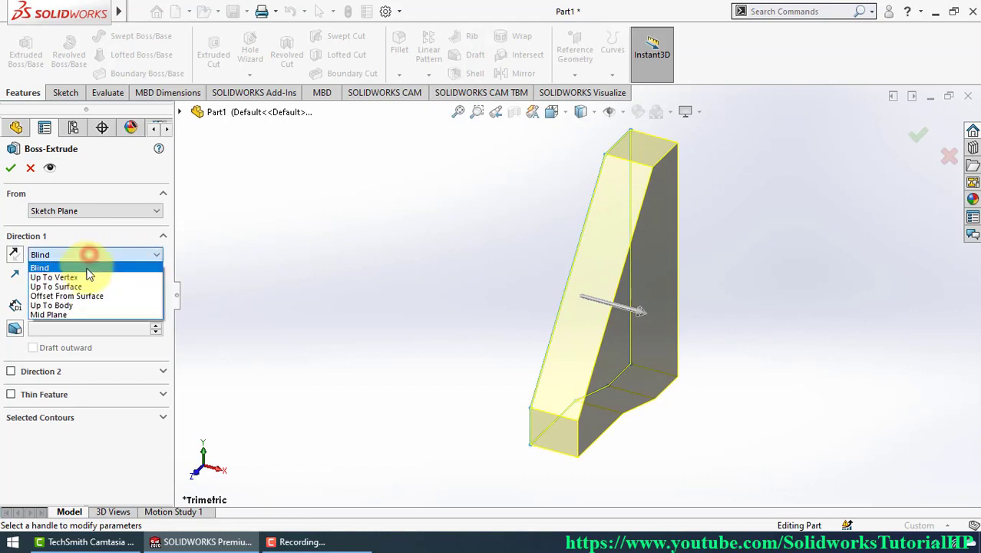
{"action": "left_click", "coordinate": [66, 314]}
{"action": "type", "text": "27"}
{"action": "key", "text": "Return"}
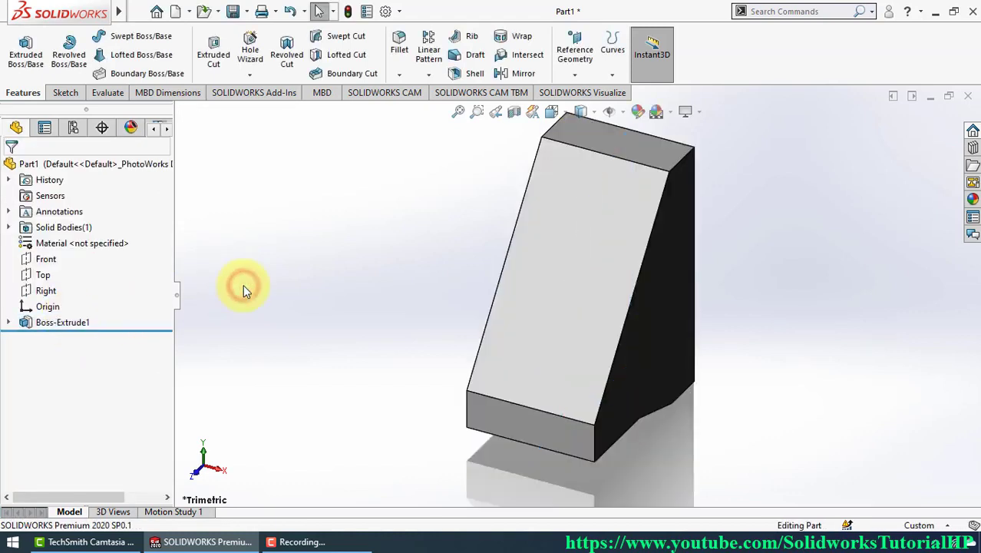
Step: Sketch on the top face, viewed Normal To, a vertical construction line with a circle at its top end
{"action": "left_click", "coordinate": [658, 149]}
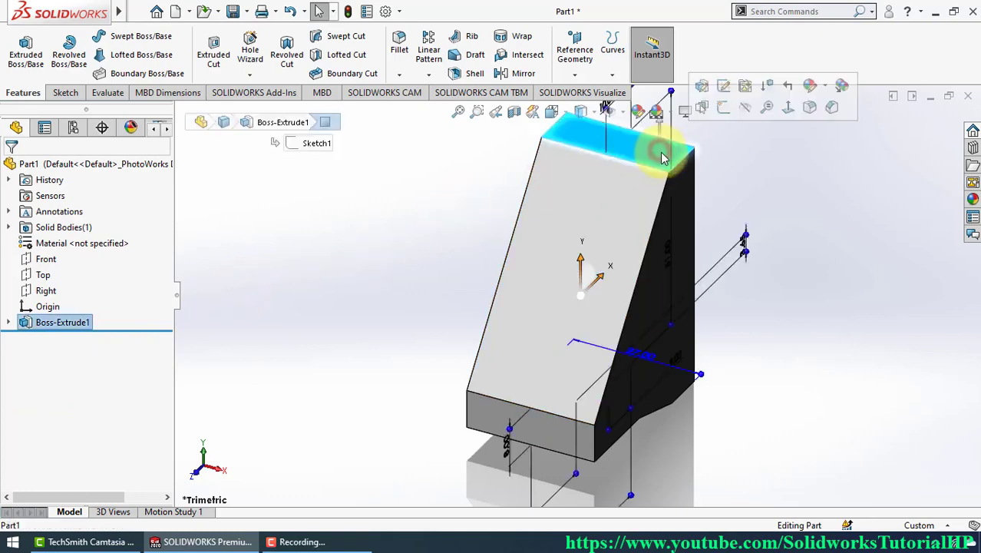
{"action": "left_click", "coordinate": [716, 113]}
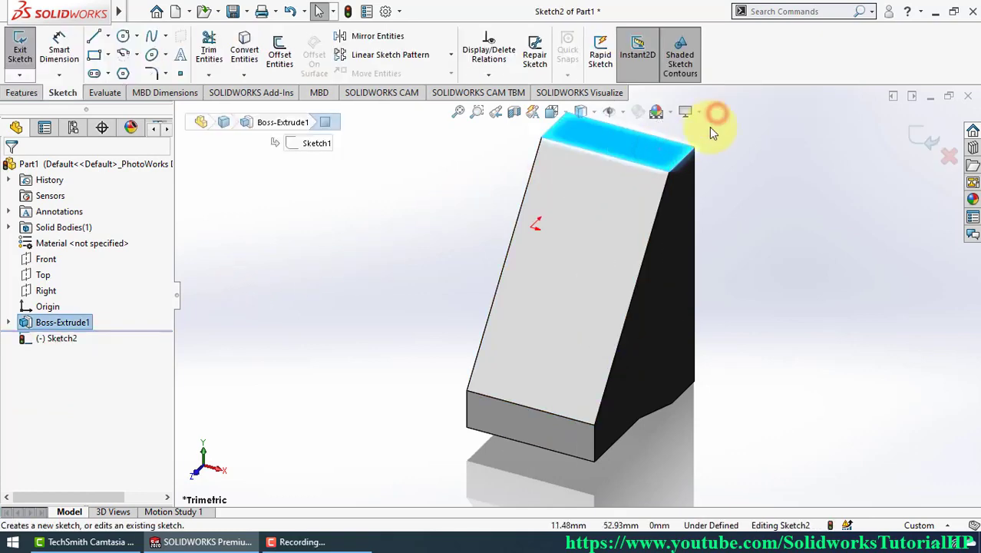
{"action": "left_click", "coordinate": [550, 112]}
{"action": "left_click", "coordinate": [619, 163]}
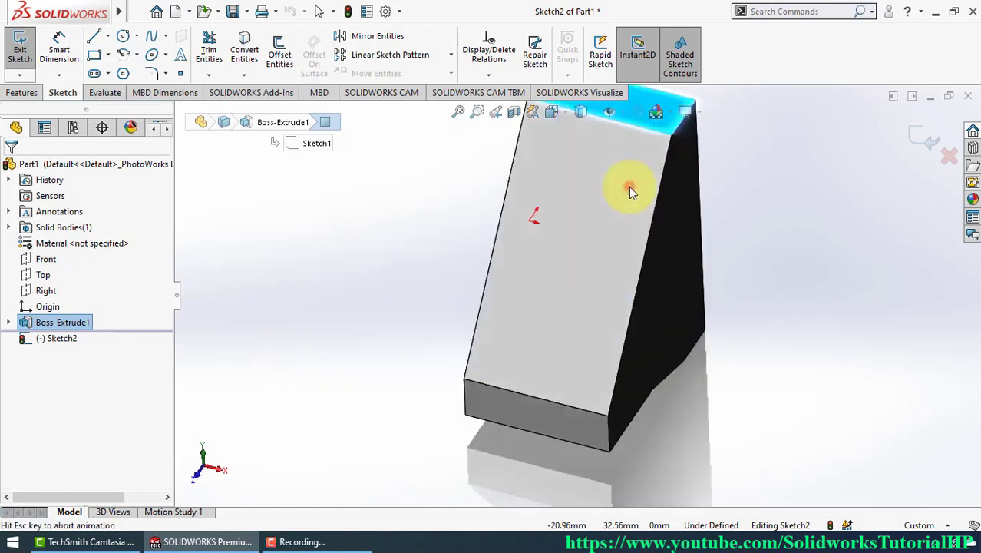
{"action": "key", "text": "l"}
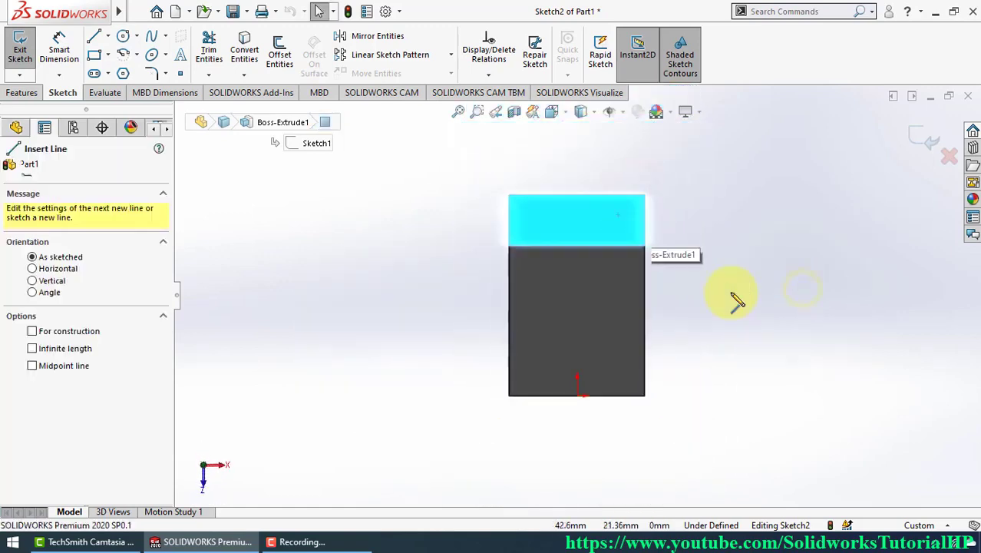
{"action": "left_click", "coordinate": [577, 396]}
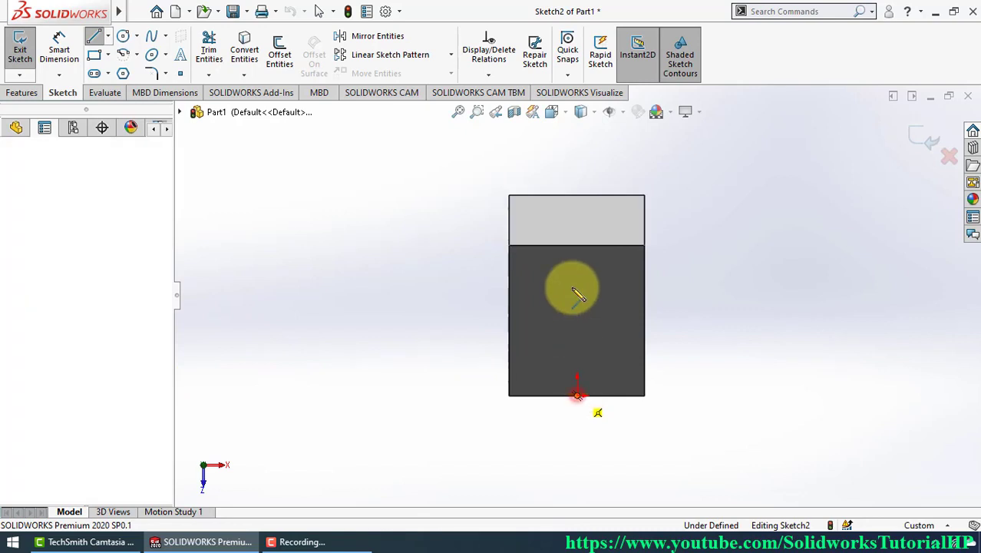
{"action": "left_click", "coordinate": [577, 167]}
{"action": "right_click_drag", "start_coordinate": [695, 258], "coordinate": [754, 264]}
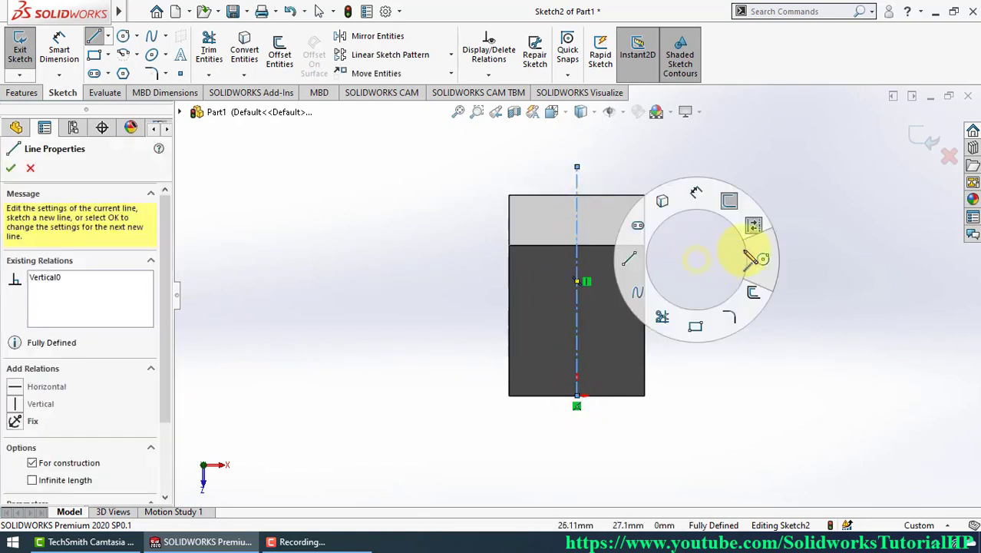
{"action": "left_click", "coordinate": [577, 166]}
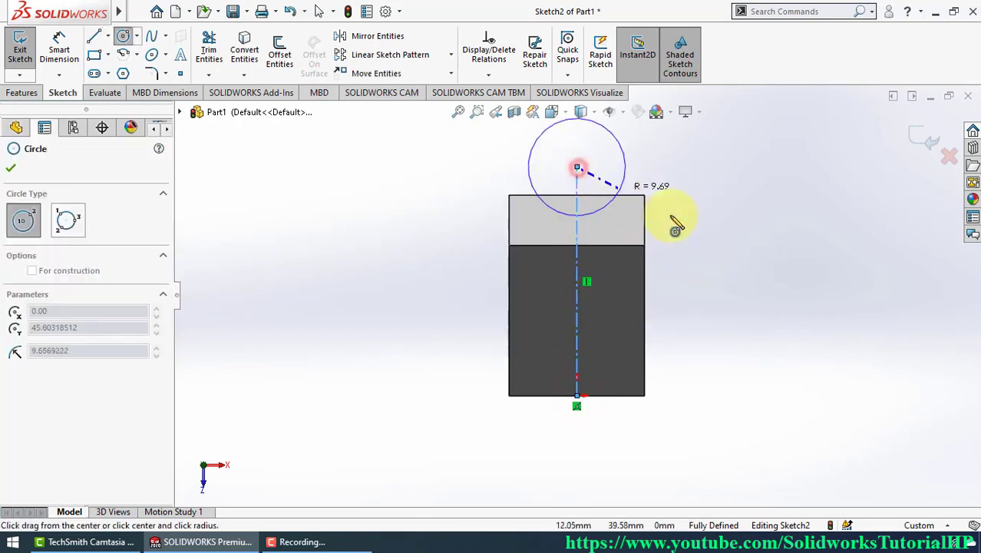
{"action": "left_click", "coordinate": [683, 220]}
Step: Dimension the construction line 50.25 mm and the circle Ø33.25 mm, then exit the sketch
{"action": "right_click_drag", "start_coordinate": [756, 328], "coordinate": [727, 290]}
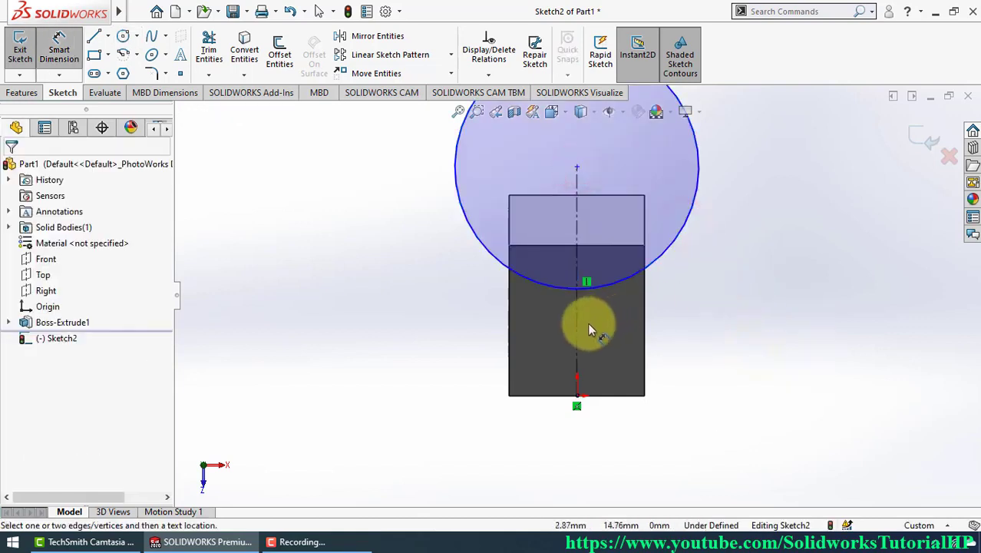
{"action": "left_click", "coordinate": [580, 334]}
{"action": "left_click", "coordinate": [737, 326]}
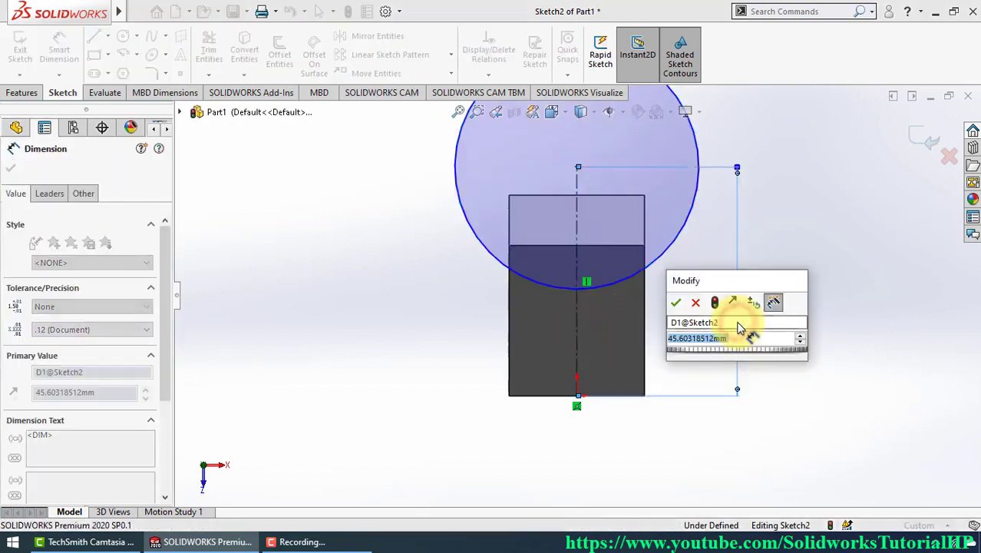
{"action": "type", "text": "50.25"}
{"action": "key", "text": "Return"}
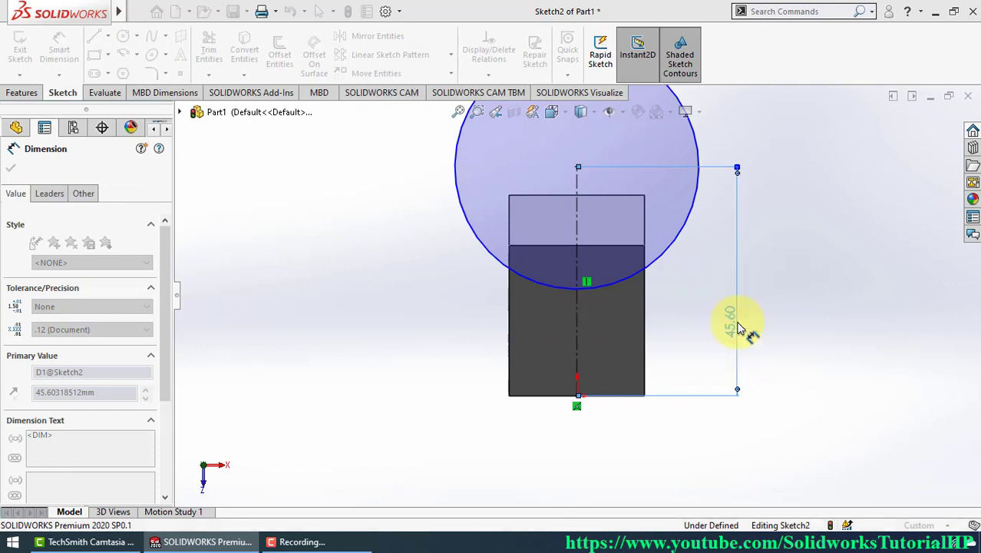
{"action": "left_click", "coordinate": [499, 238]}
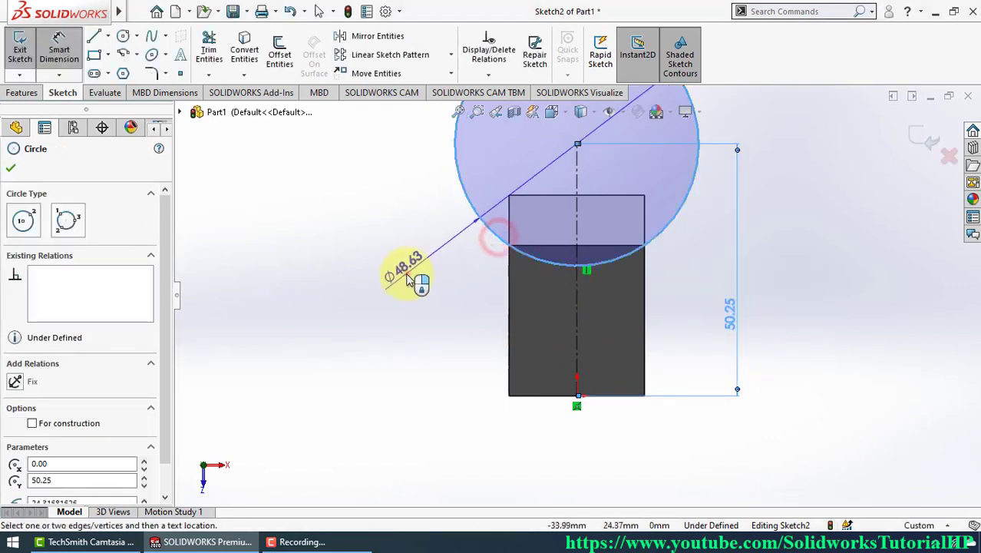
{"action": "left_click", "coordinate": [409, 278]}
{"action": "type", "text": "33"}
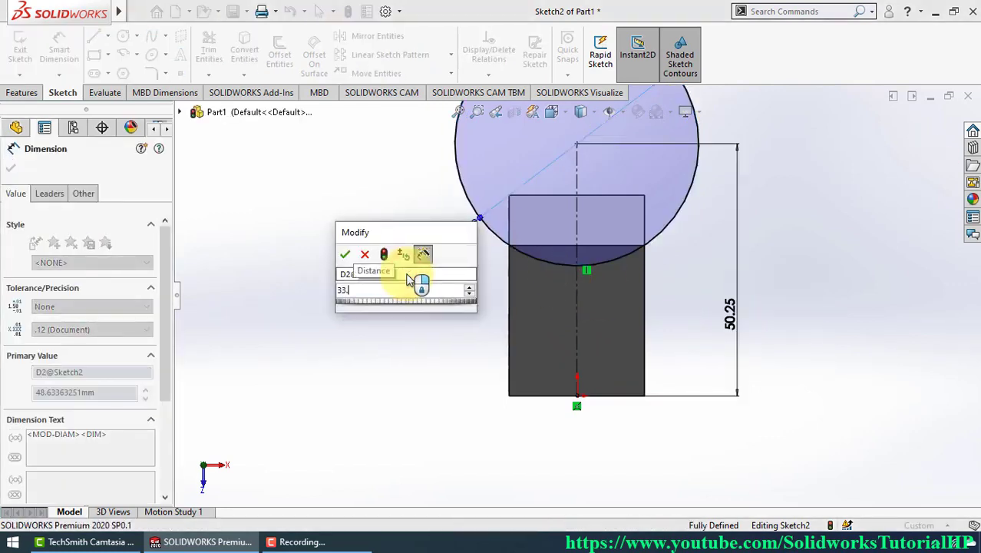
{"action": "type", "text": ".25"}
{"action": "key", "text": "Return"}
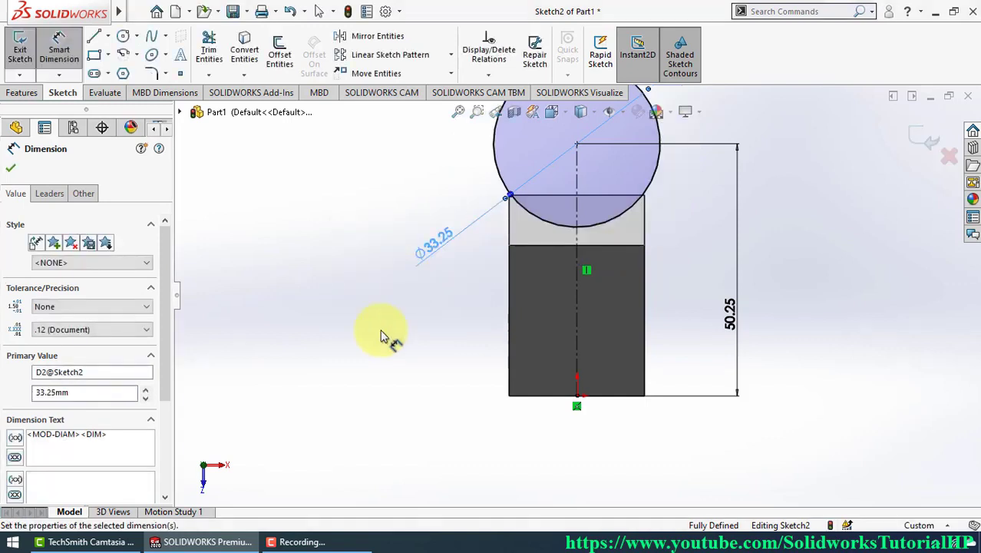
{"action": "right_click_drag", "start_coordinate": [346, 349], "coordinate": [384, 283]}
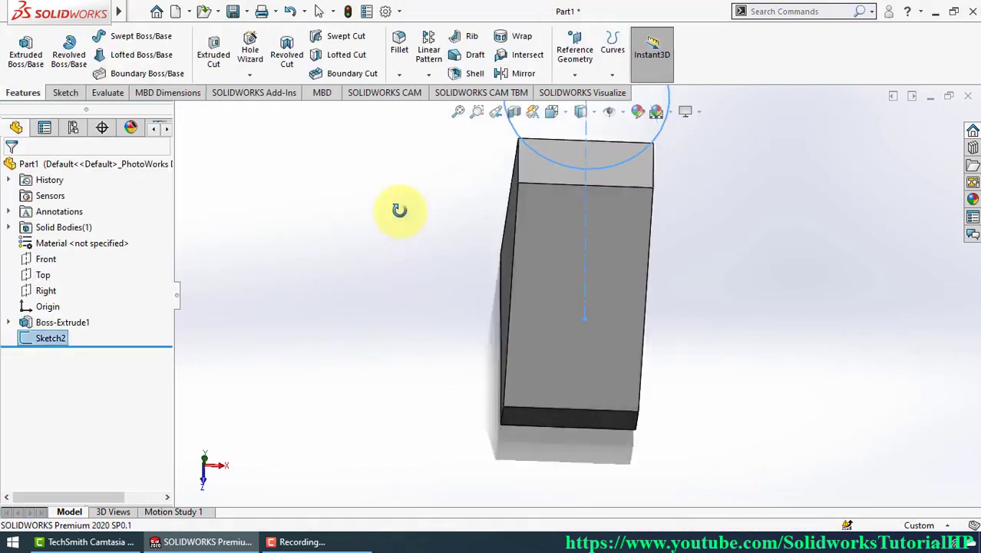
Step: Cut the circle Blind 29 mm into the block and orbit to inspect the arched notch
{"action": "key", "text": "s"}
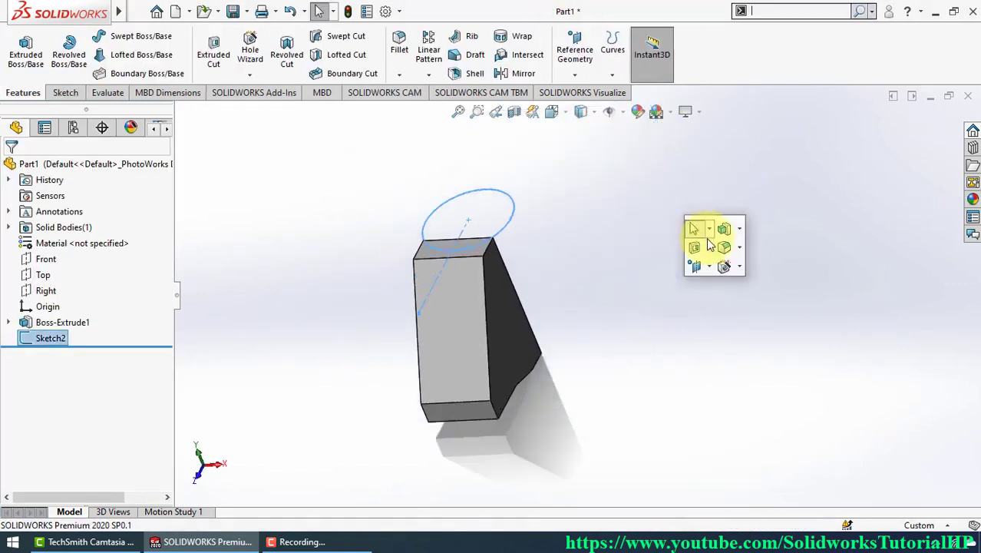
{"action": "left_click", "coordinate": [696, 248]}
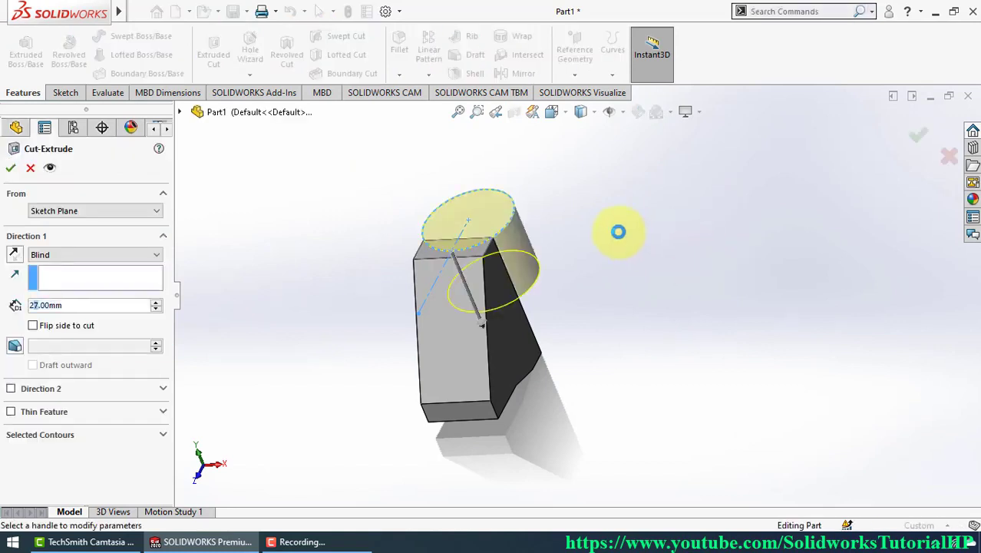
{"action": "type", "text": "29"}
{"action": "key", "text": "Return"}
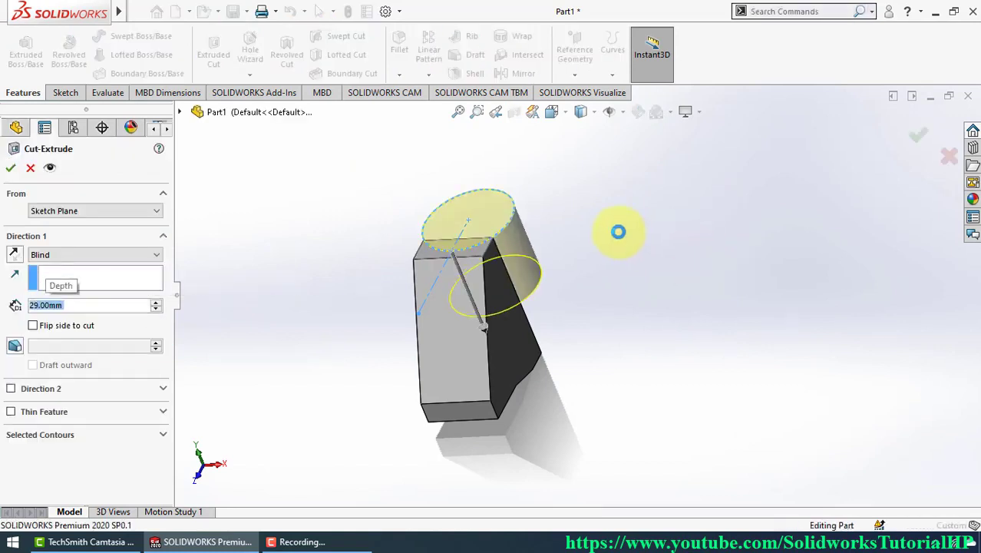
{"action": "key", "text": "Return"}
{"action": "middle_click_drag", "start_coordinate": [621, 264], "coordinate": [508, 354]}
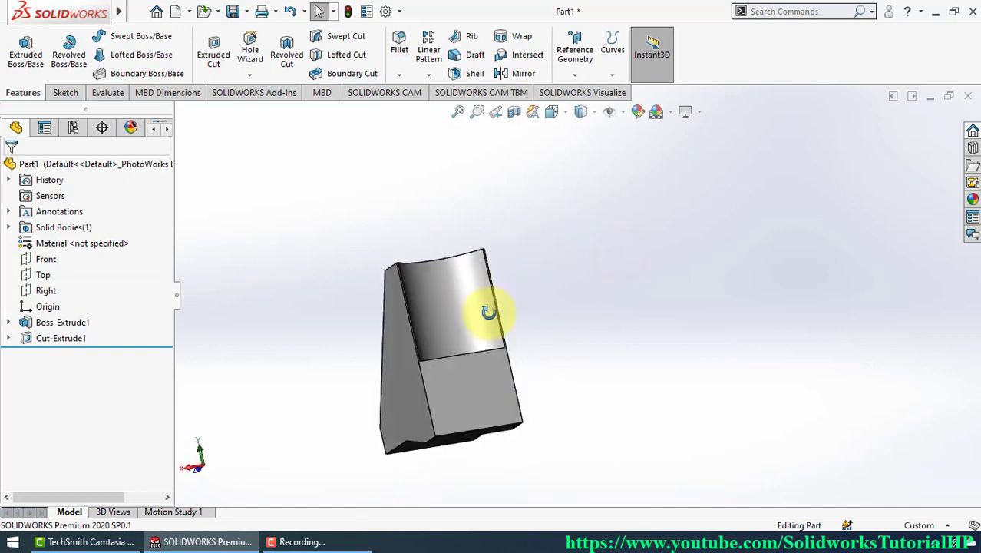
{"action": "middle_click_drag", "start_coordinate": [595, 279], "coordinate": [608, 259]}
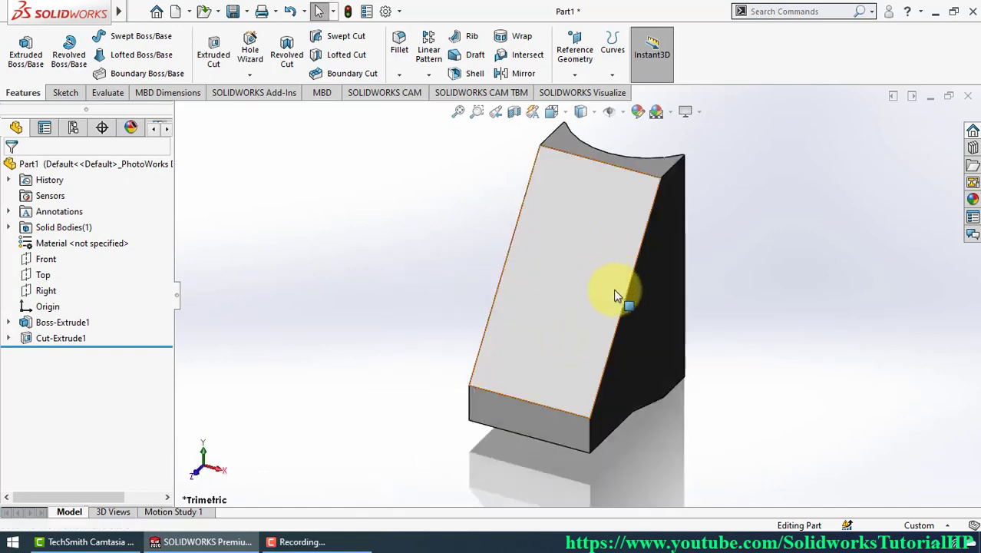
Step: Start a new sketch on the block's side face, viewed Normal To, with the Line tool
{"action": "left_click", "coordinate": [664, 321]}
{"action": "left_click", "coordinate": [717, 278]}
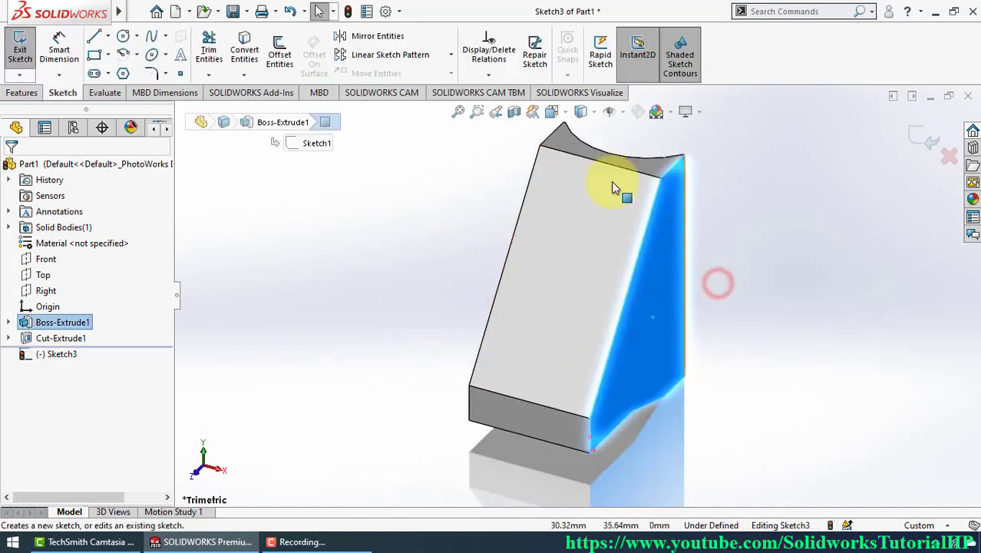
{"action": "left_click", "coordinate": [551, 113]}
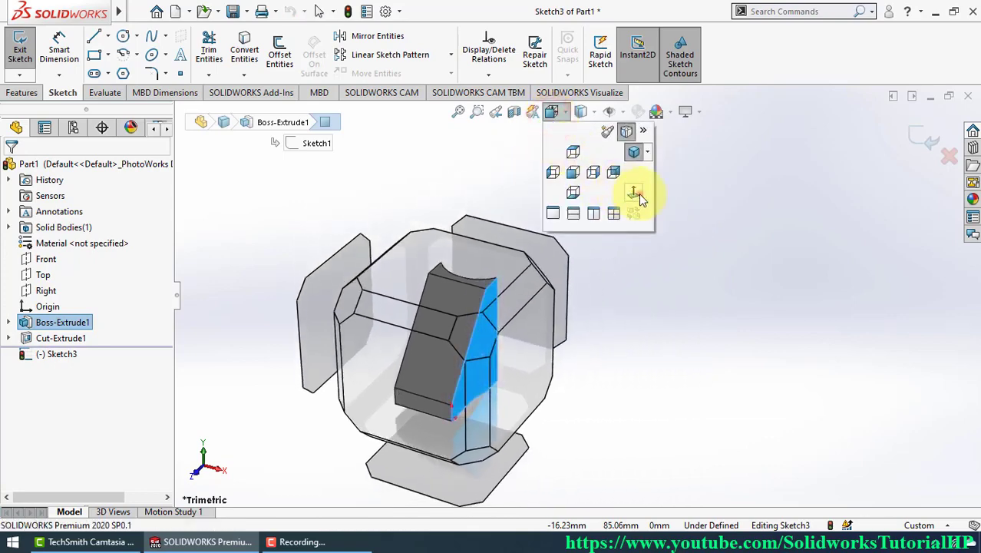
{"action": "left_click", "coordinate": [634, 195]}
{"action": "right_click_drag", "start_coordinate": [842, 271], "coordinate": [771, 283]}
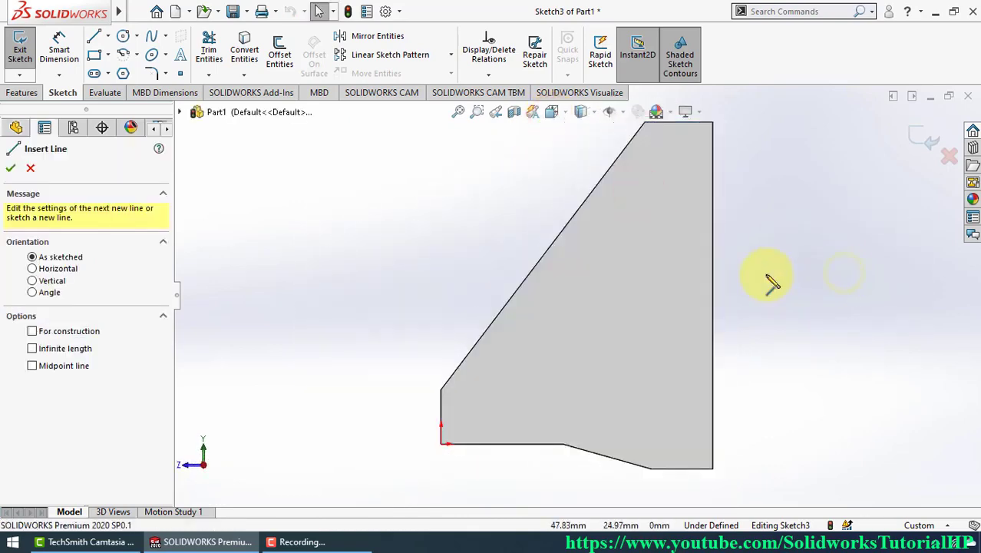
Step: Draw the closed outline: short base line, slanted side, tangent arc top, and lines back down
{"action": "left_click", "coordinate": [712, 335]}
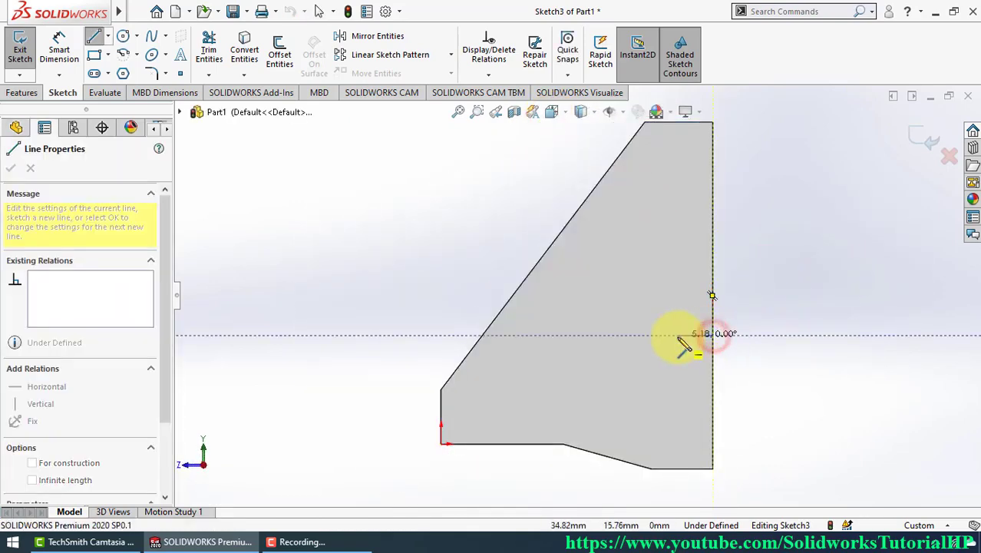
{"action": "left_click", "coordinate": [677, 334]}
{"action": "left_click", "coordinate": [621, 221]}
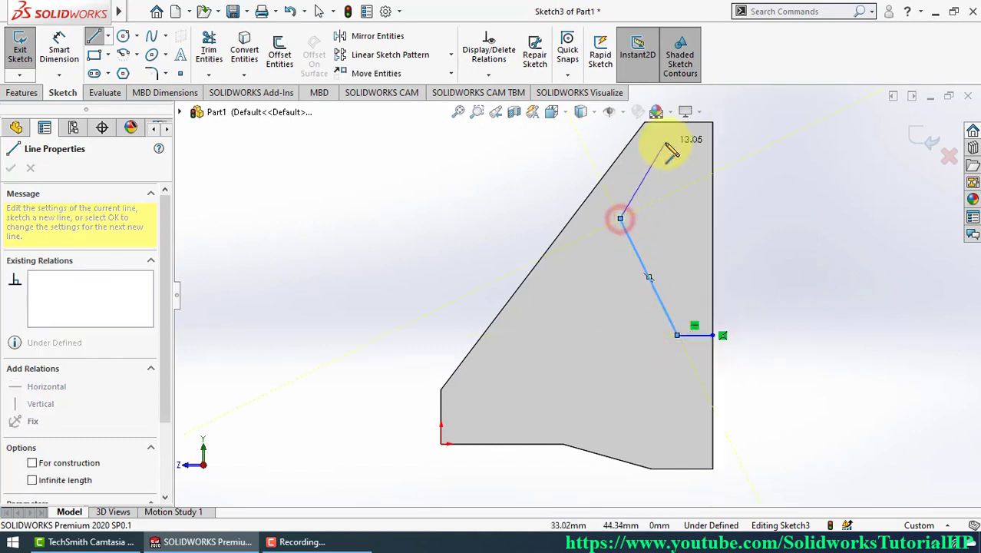
{"action": "scroll", "coordinate": [652, 169], "scroll_direction": "up", "scroll_amount": 2}
{"action": "scroll", "coordinate": [647, 196], "scroll_direction": "down", "scroll_amount": 2}
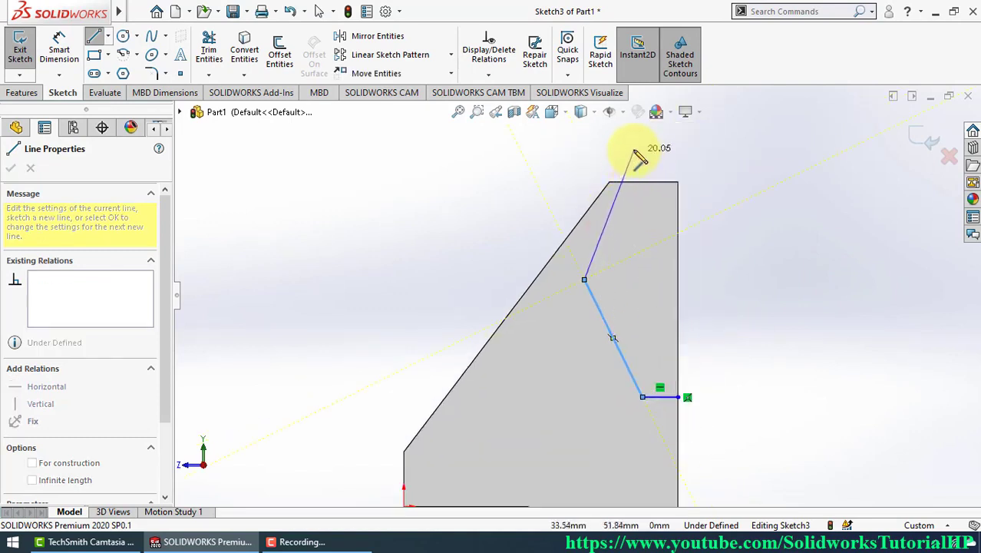
{"action": "double_click", "coordinate": [634, 151]}
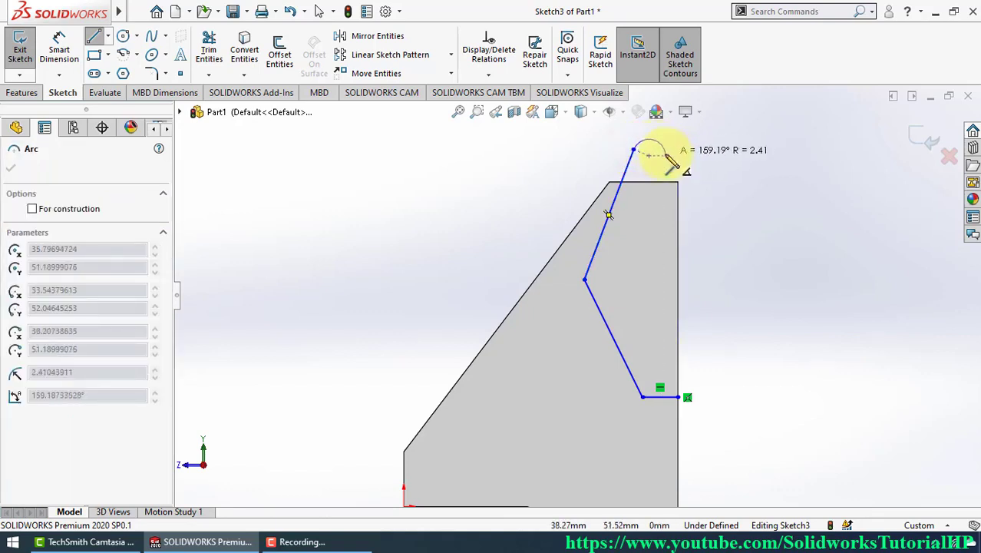
{"action": "left_click", "coordinate": [665, 155]}
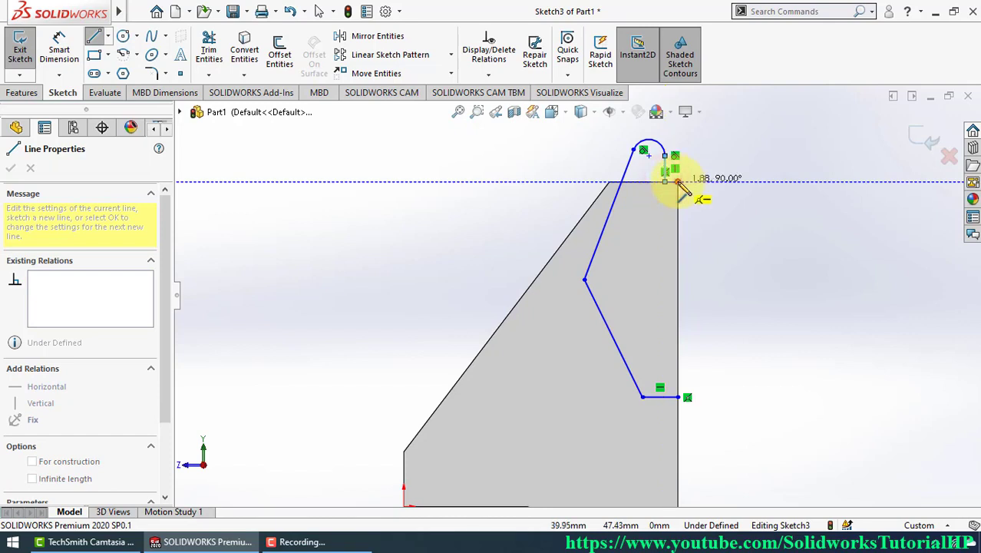
{"action": "left_click", "coordinate": [677, 182]}
{"action": "left_click", "coordinate": [677, 397]}
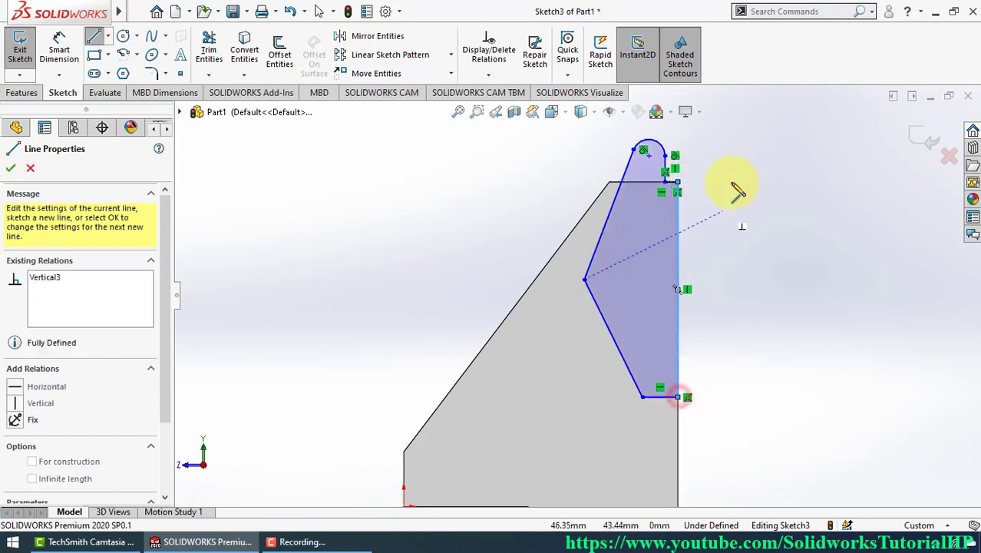
{"action": "right_click_drag", "start_coordinate": [755, 313], "coordinate": [760, 250]}
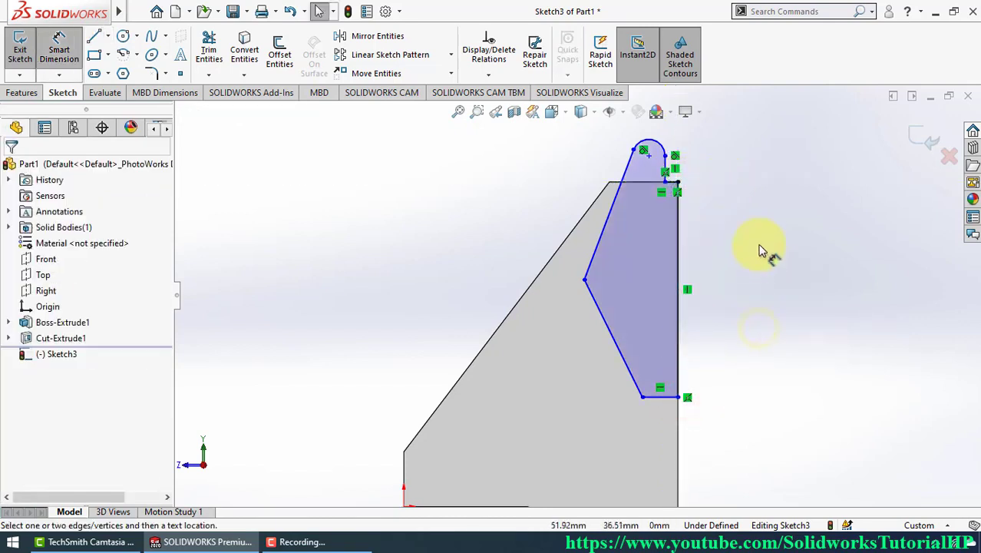
Step: Dimension the lug profile's height from the bottom line to the part corner as 16 mm
{"action": "scroll", "coordinate": [710, 336], "scroll_direction": "up", "scroll_amount": 3}
{"action": "left_click", "coordinate": [634, 357]}
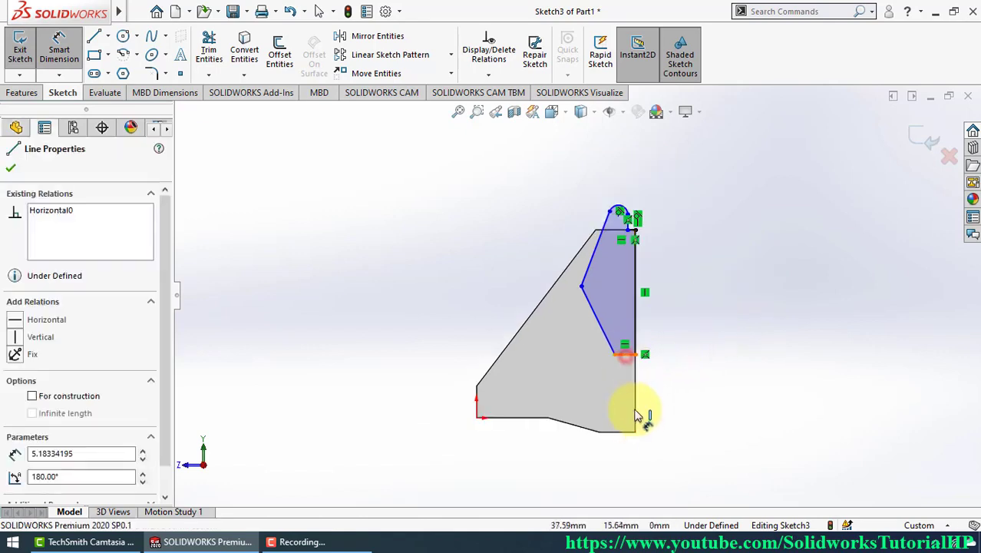
{"action": "left_click", "coordinate": [635, 430]}
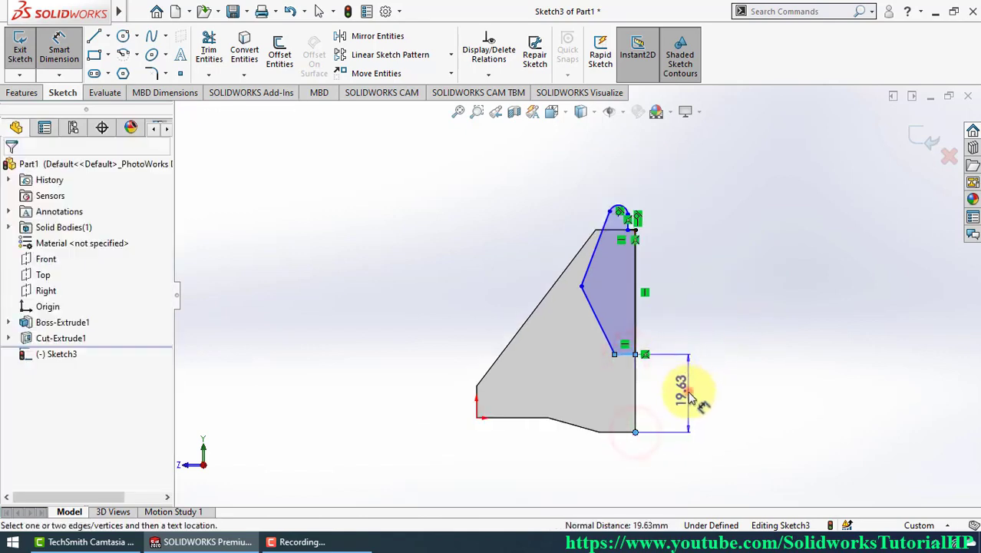
{"action": "left_click", "coordinate": [690, 396]}
{"action": "type", "text": "16"}
{"action": "key", "text": "Return"}
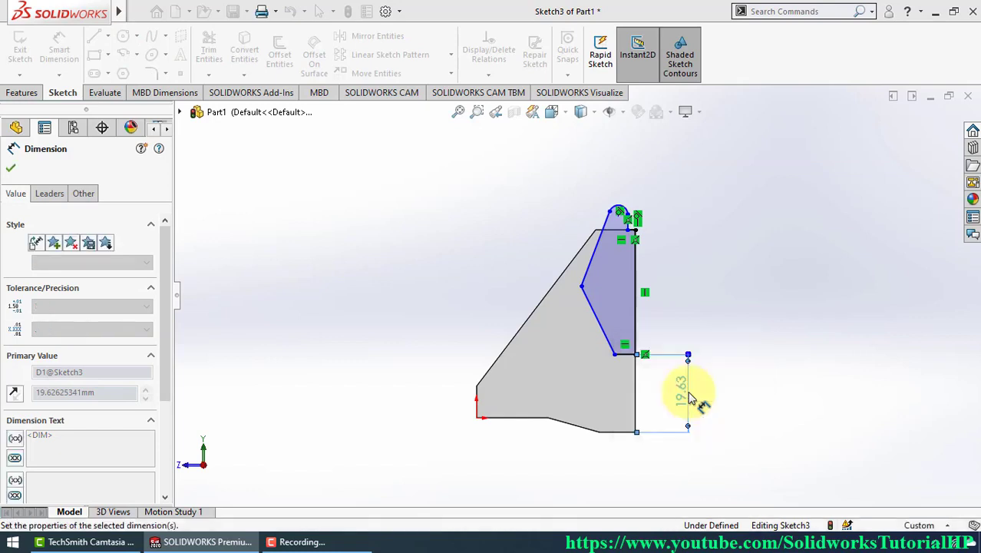
Step: Set the short bottom line's length to 3 mm
{"action": "scroll", "coordinate": [637, 240], "scroll_direction": "down", "scroll_amount": 2}
{"action": "scroll", "coordinate": [624, 276], "scroll_direction": "down", "scroll_amount": 2}
{"action": "scroll", "coordinate": [574, 204], "scroll_direction": "down", "scroll_amount": 2}
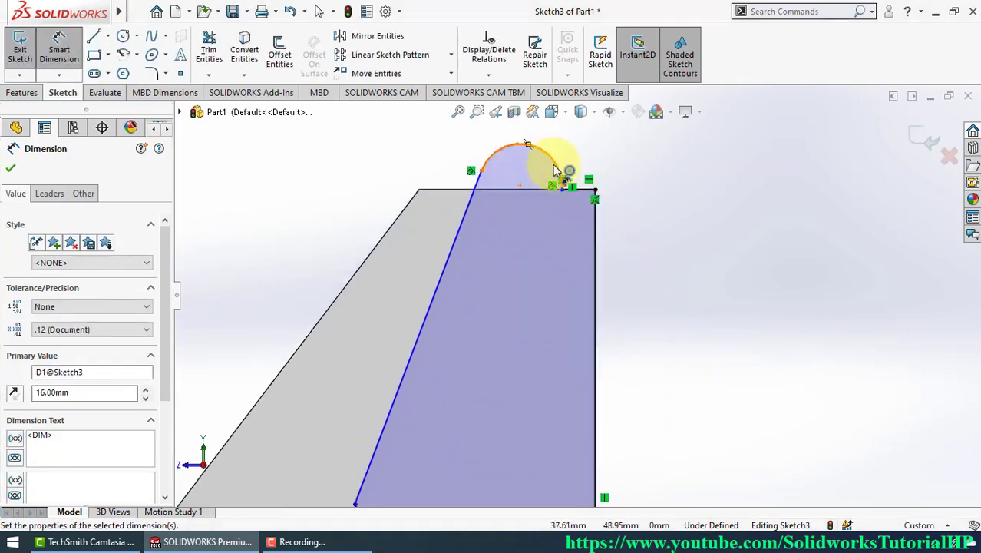
{"action": "scroll", "coordinate": [477, 202], "scroll_direction": "up", "scroll_amount": 2}
{"action": "scroll", "coordinate": [522, 328], "scroll_direction": "up", "scroll_amount": 1}
{"action": "scroll", "coordinate": [548, 459], "scroll_direction": "up", "scroll_amount": 1}
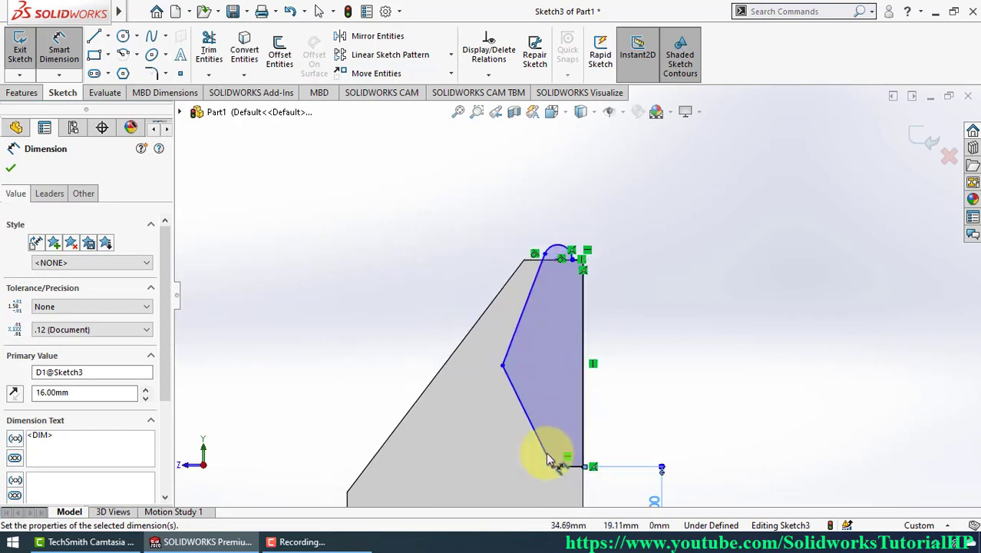
{"action": "scroll", "coordinate": [560, 455], "scroll_direction": "up", "scroll_amount": 1}
{"action": "left_click", "coordinate": [572, 447]}
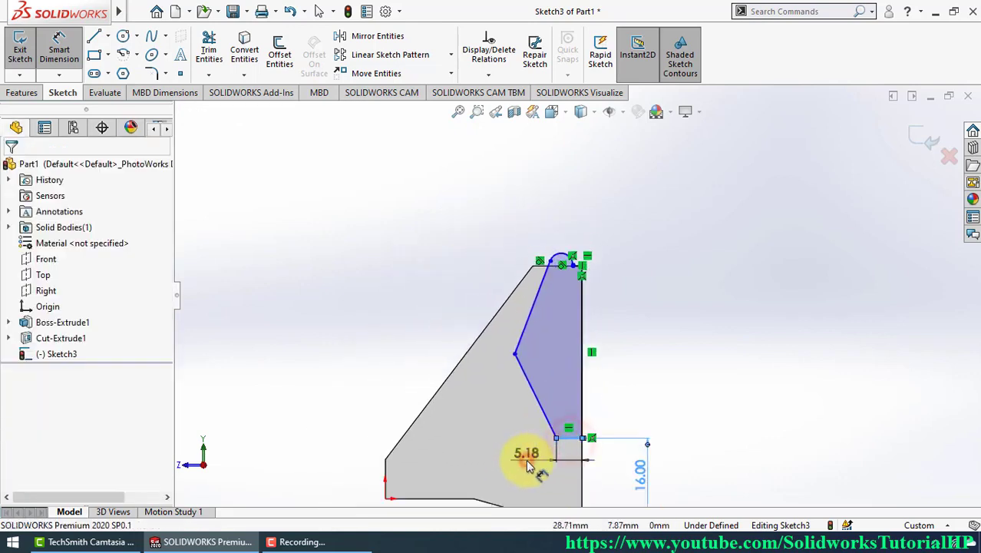
{"action": "left_click", "coordinate": [526, 459]}
{"action": "type", "text": "3.00mm"}
{"action": "key", "text": "Return"}
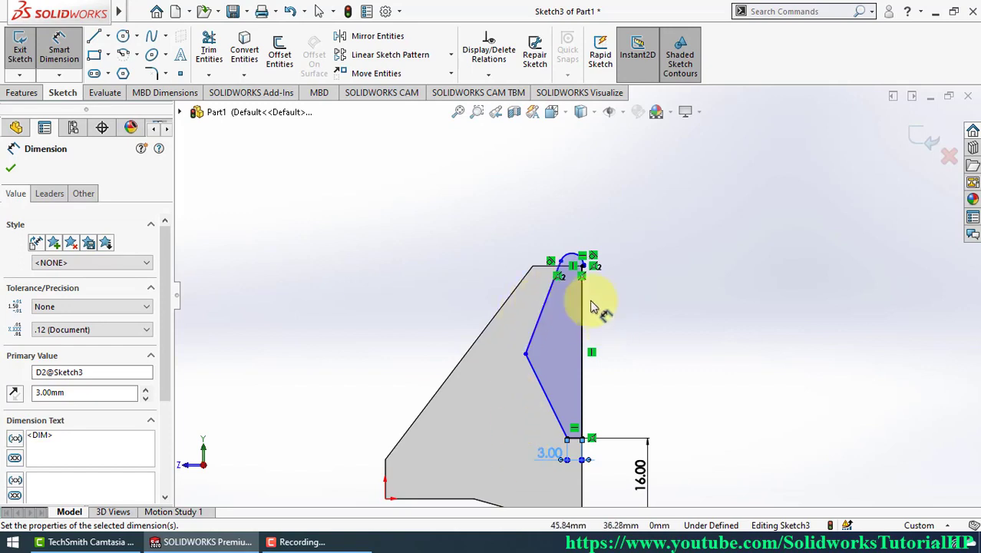
Step: Enlarge the rounded top arc and dimension the short step line offset as 1.50 mm
{"action": "scroll", "coordinate": [591, 306], "scroll_direction": "down", "scroll_amount": 3}
{"action": "key", "text": "Escape"}
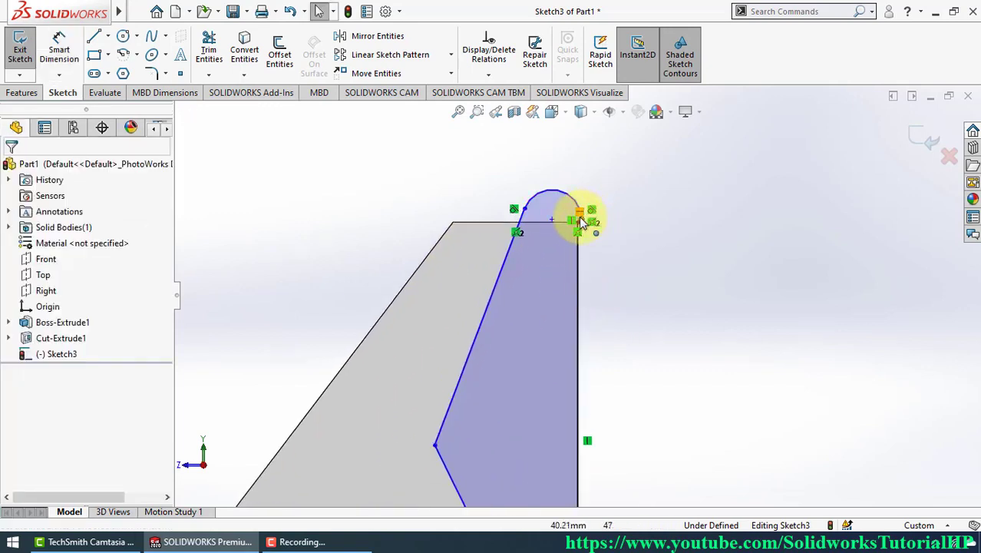
{"action": "mouse_move", "coordinate": [581, 223]}
{"action": "left_mouse_down"}
{"action": "mouse_move", "coordinate": [583, 206]}
{"action": "mouse_move", "coordinate": [558, 189]}
{"action": "left_mouse_up"}
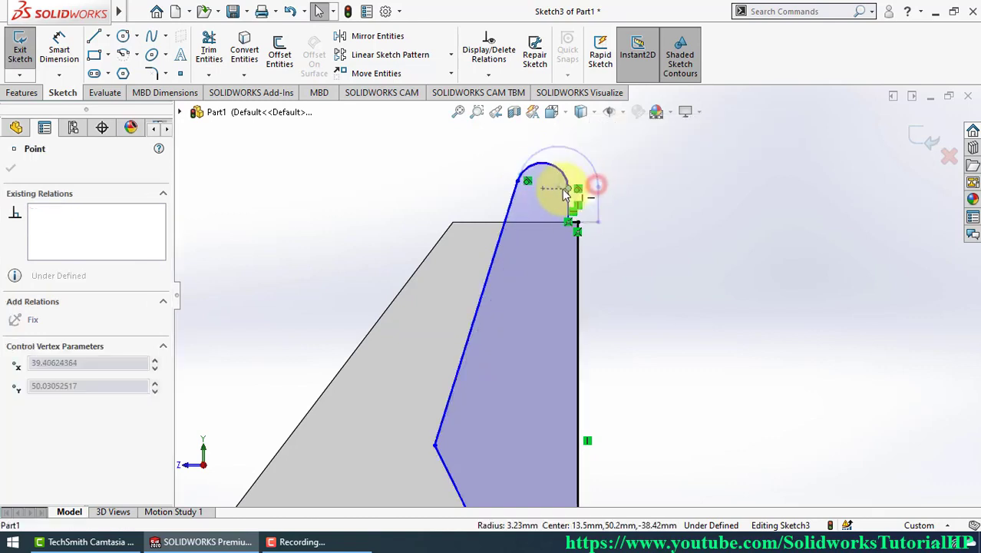
{"action": "left_click", "coordinate": [672, 338]}
{"action": "right_click_drag", "start_coordinate": [690, 336], "coordinate": [661, 242]}
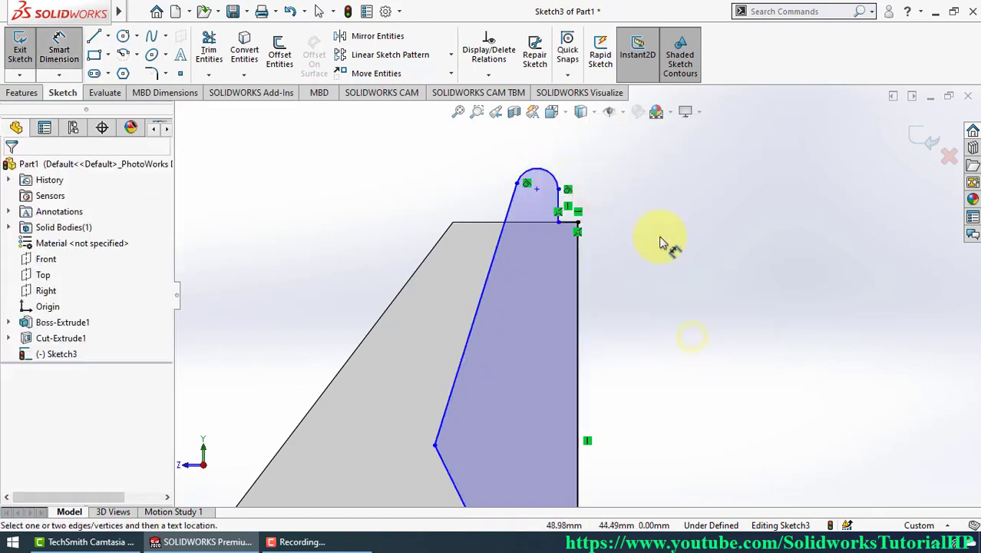
{"action": "left_click", "coordinate": [571, 229]}
{"action": "left_click", "coordinate": [658, 263]}
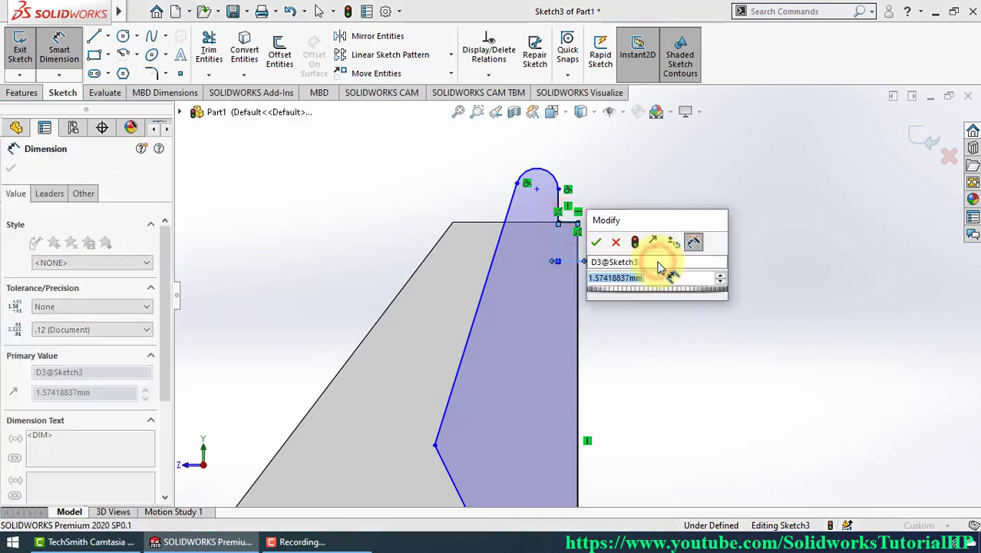
{"action": "type", "text": "1.5"}
{"action": "key", "text": "Return"}
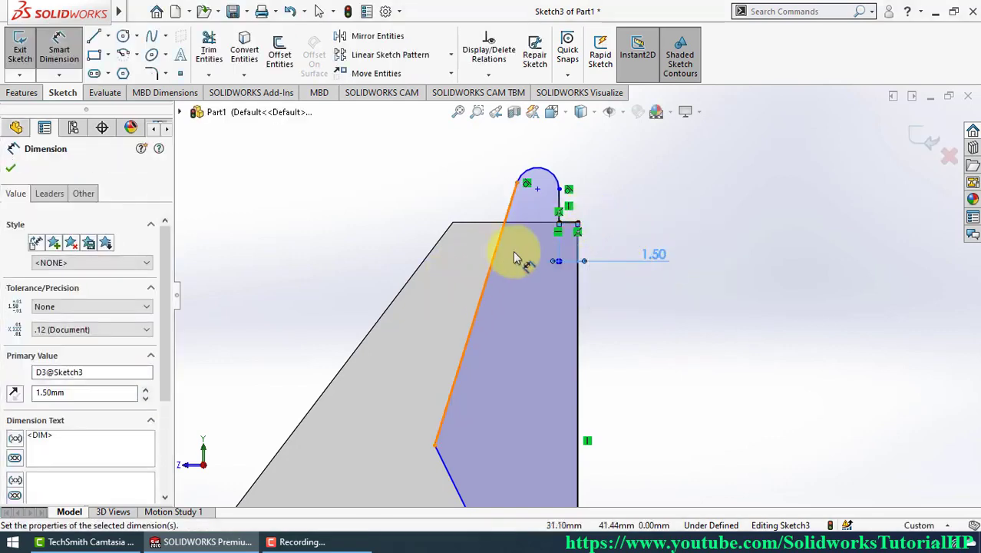
Step: Add the 12.5 mm overall width and the 8 mm vertical height from the top edge
{"action": "left_click", "coordinate": [435, 444]}
{"action": "left_click", "coordinate": [578, 224]}
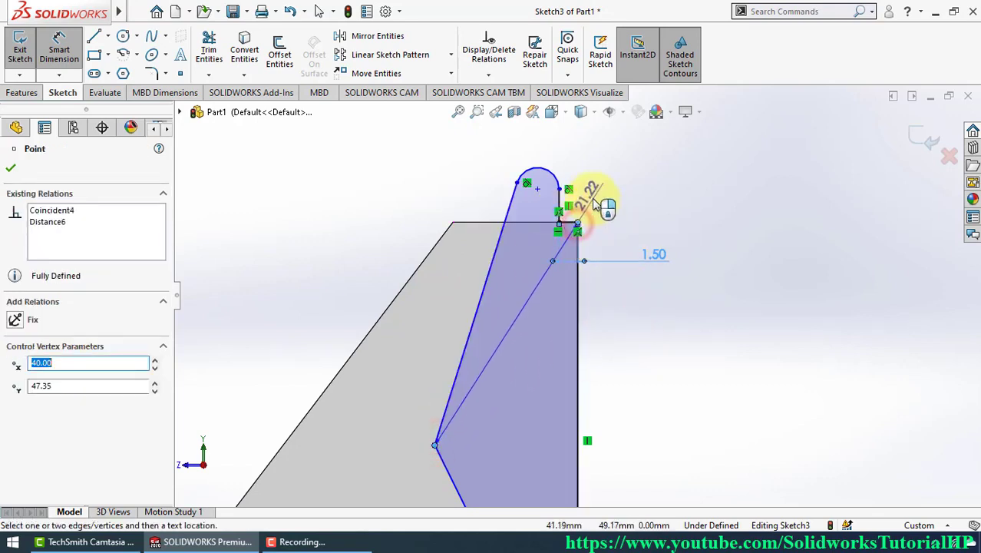
{"action": "left_click", "coordinate": [535, 135]}
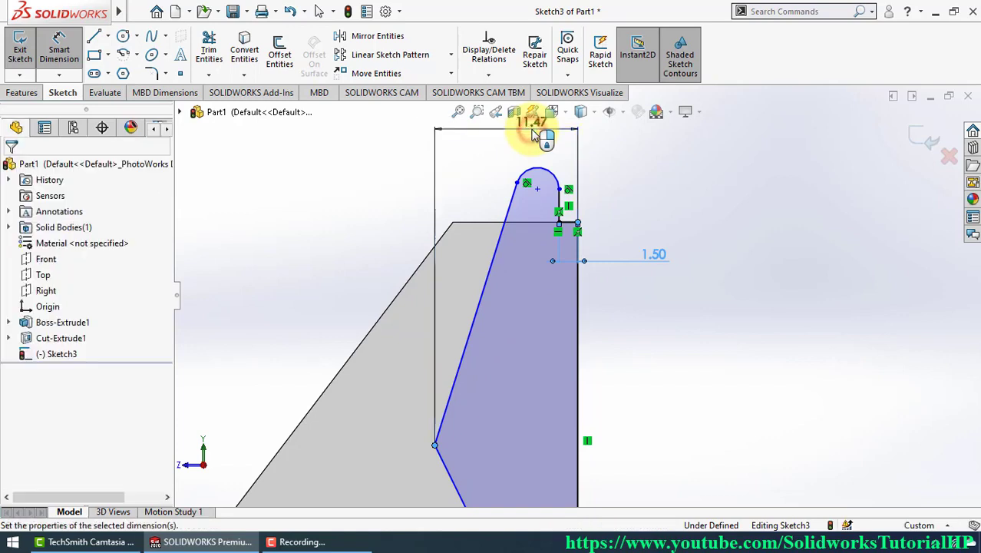
{"action": "type", "text": "12.5"}
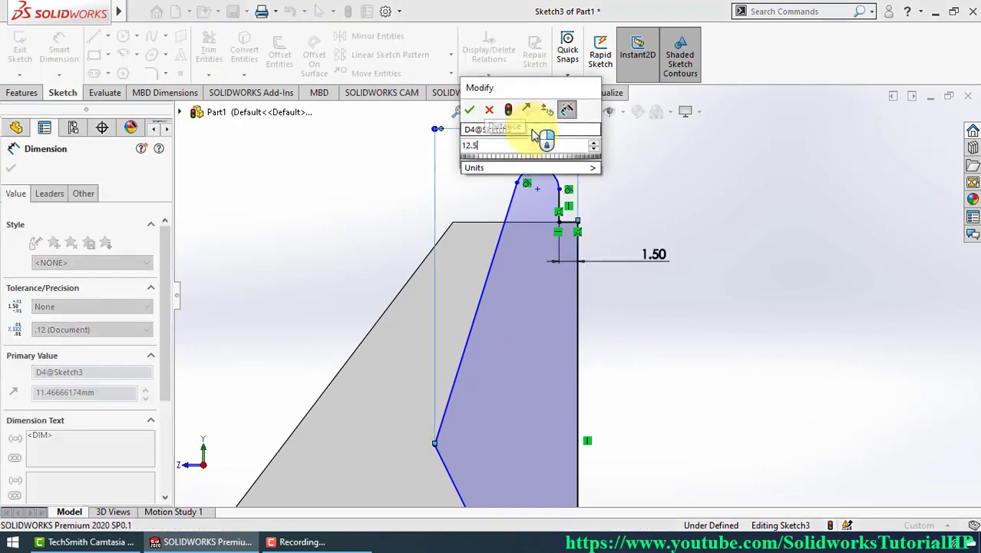
{"action": "key", "text": "Return"}
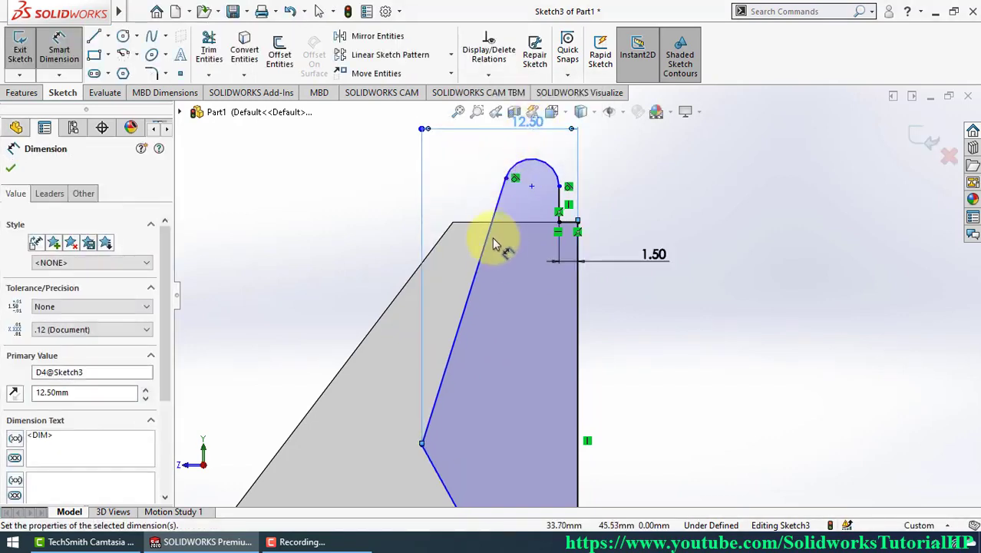
{"action": "left_click", "coordinate": [503, 226]}
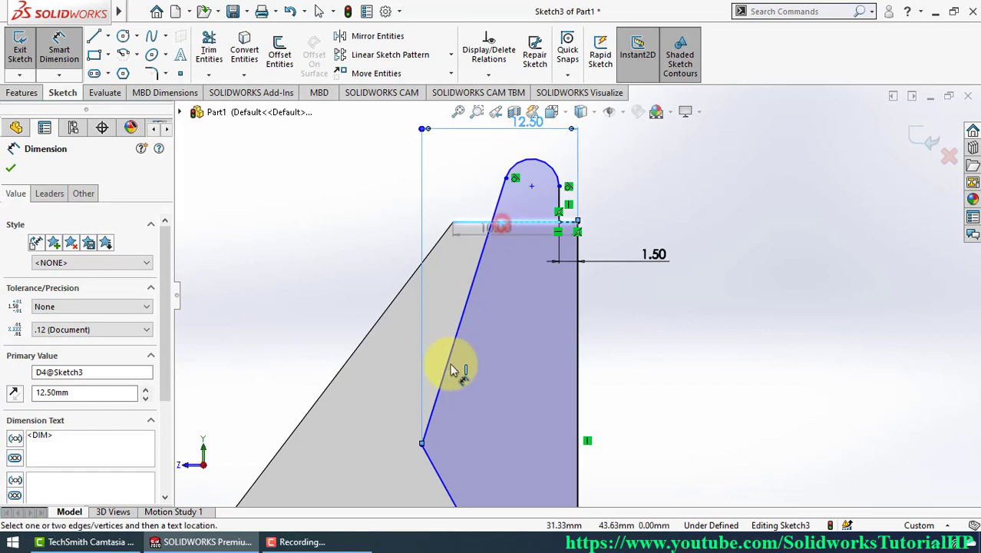
{"action": "left_click", "coordinate": [421, 443]}
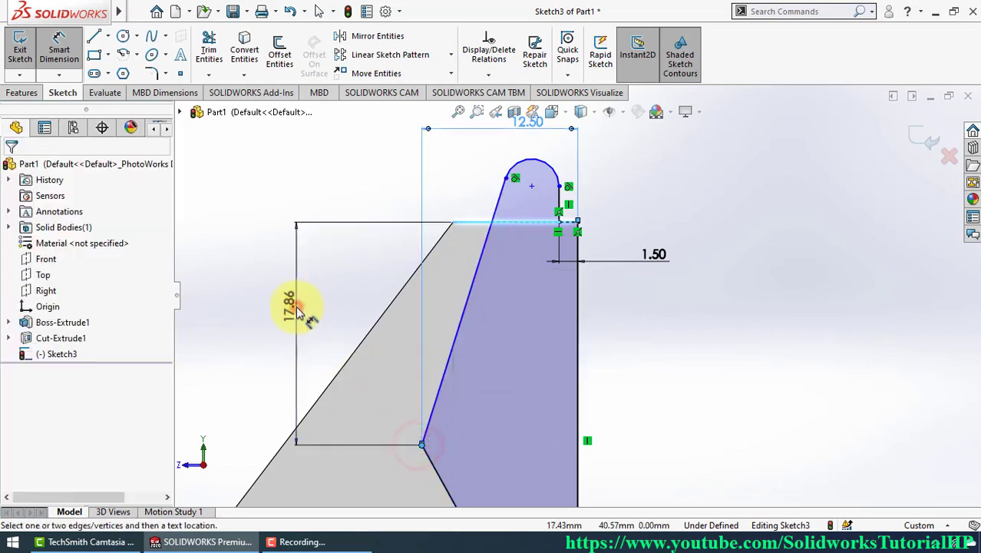
{"action": "left_click", "coordinate": [298, 310]}
{"action": "type", "text": "8"}
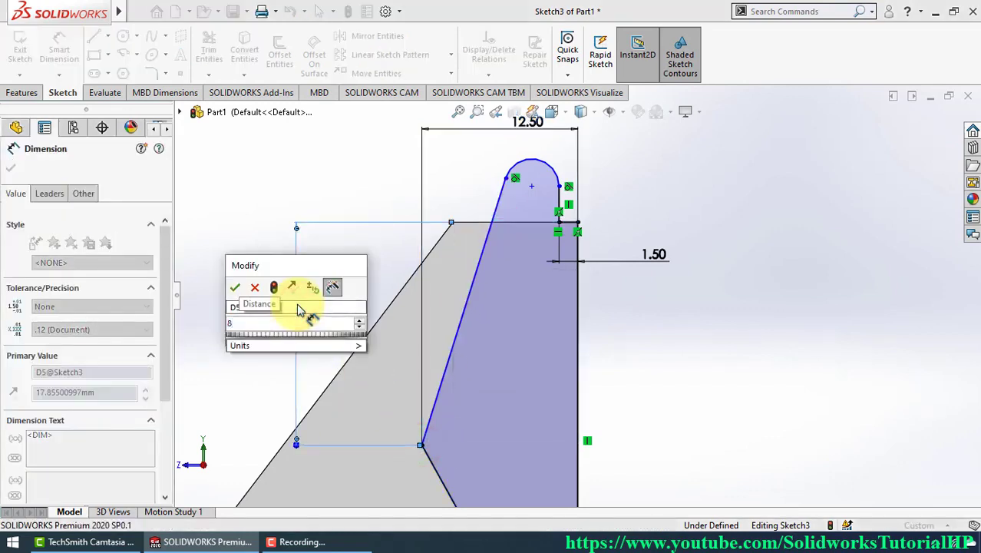
{"action": "key", "text": "Return"}
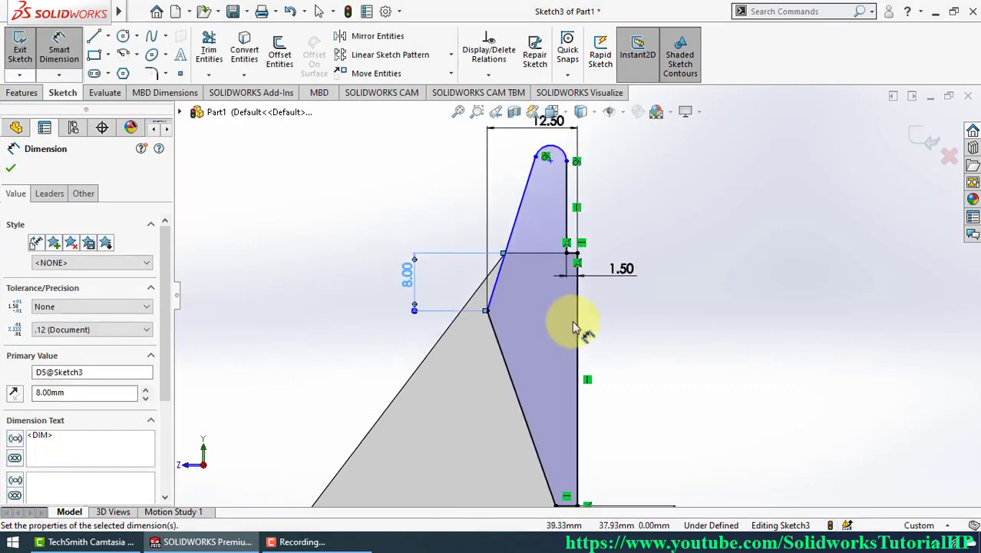
Step: Set the rounded top arc's height above the horizontal line to 7.5 mm
{"action": "scroll", "coordinate": [631, 198], "scroll_direction": "down", "scroll_amount": 1}
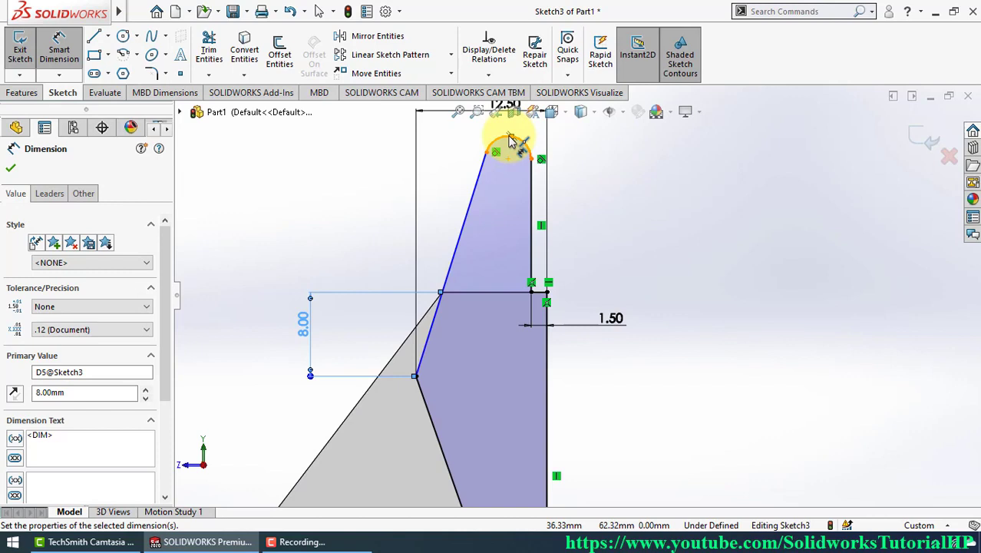
{"action": "left_click", "coordinate": [509, 140]}
{"action": "left_click", "coordinate": [495, 295]}
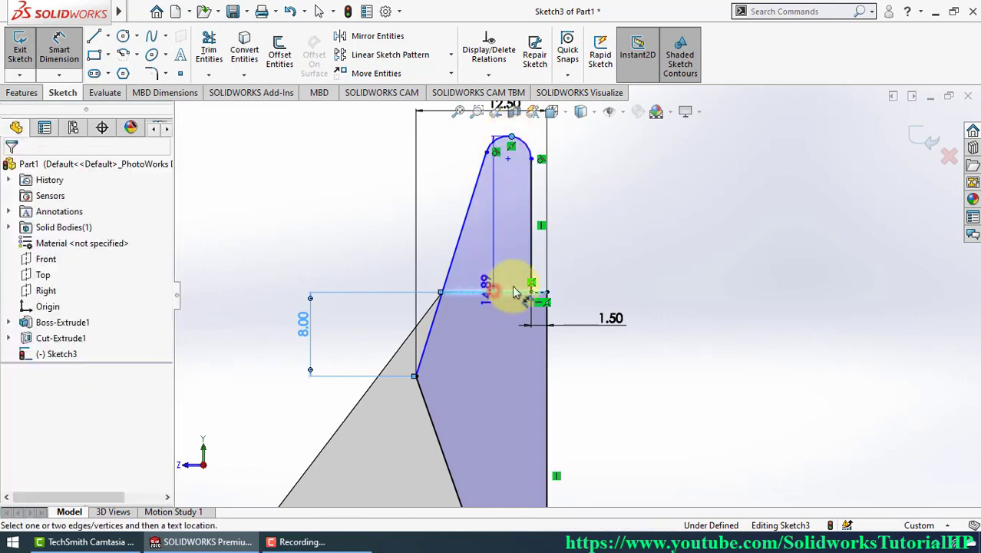
{"action": "left_click", "coordinate": [666, 256]}
{"action": "type", "text": "7"}
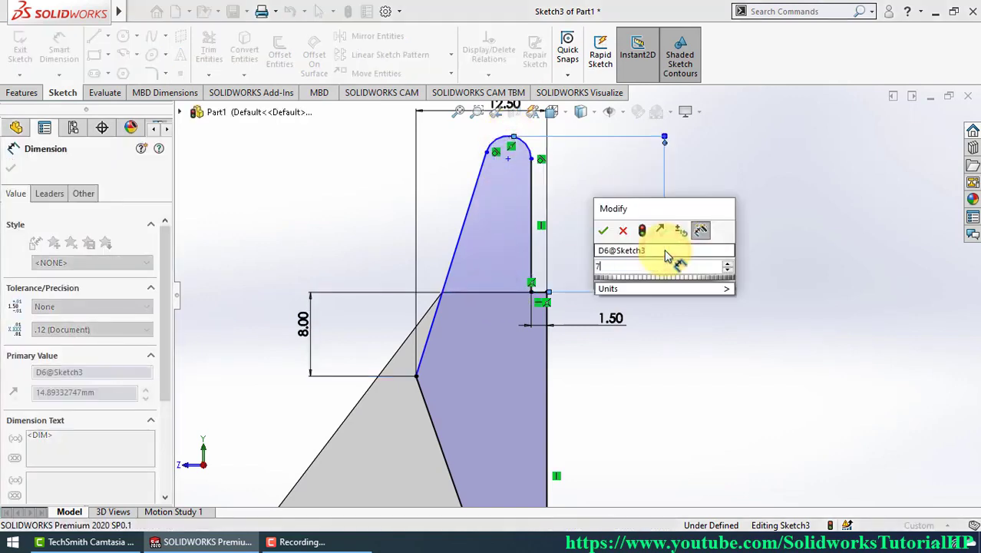
{"action": "type", "text": ".5"}
{"action": "key", "text": "Return"}
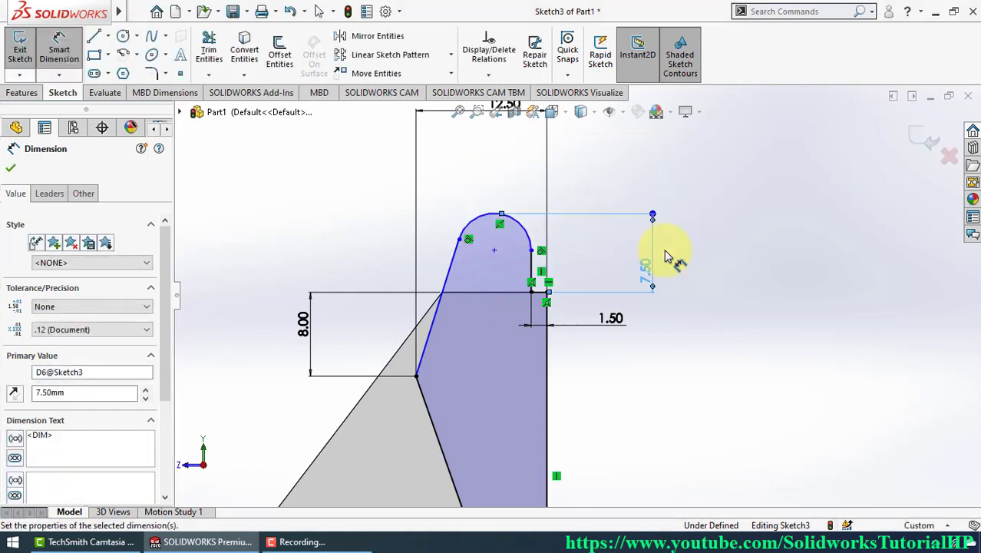
{"action": "left_click", "coordinate": [746, 274]}
{"action": "scroll", "coordinate": [579, 302], "scroll_direction": "down", "scroll_amount": 3}
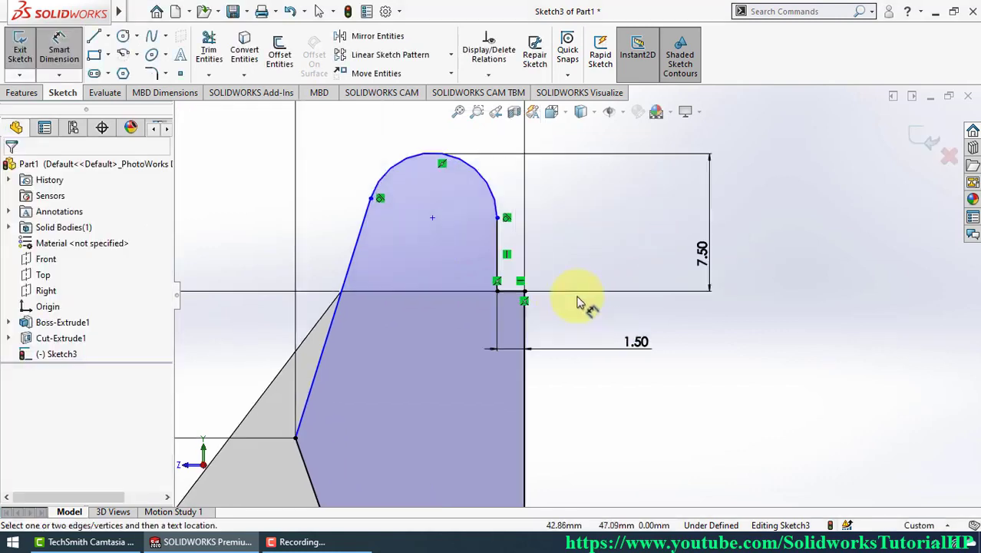
Step: Draw two hole circles, one inside the rounded top and one near the plate bottom
{"action": "right_click_drag", "start_coordinate": [574, 384], "coordinate": [587, 375]}
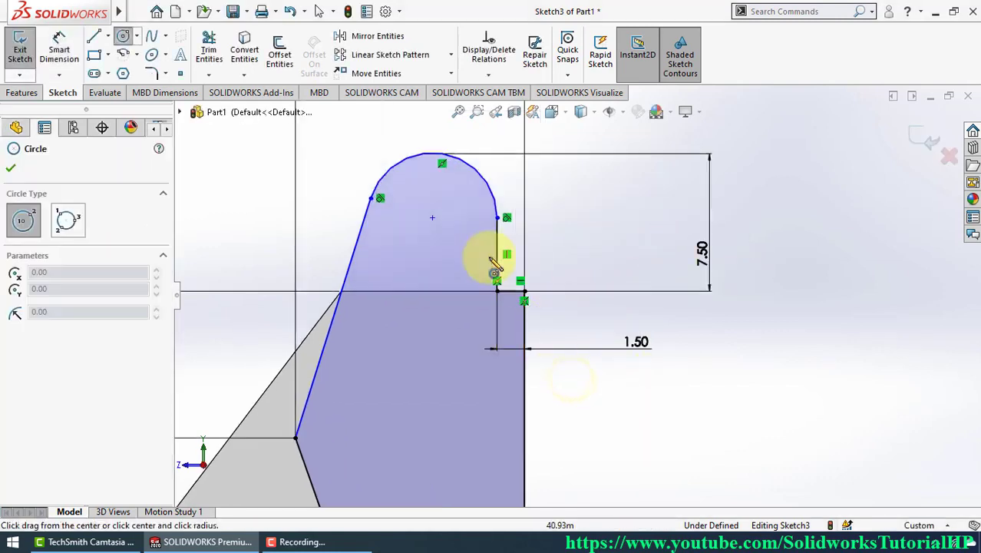
{"action": "left_click", "coordinate": [432, 218]}
{"action": "left_click", "coordinate": [434, 243]}
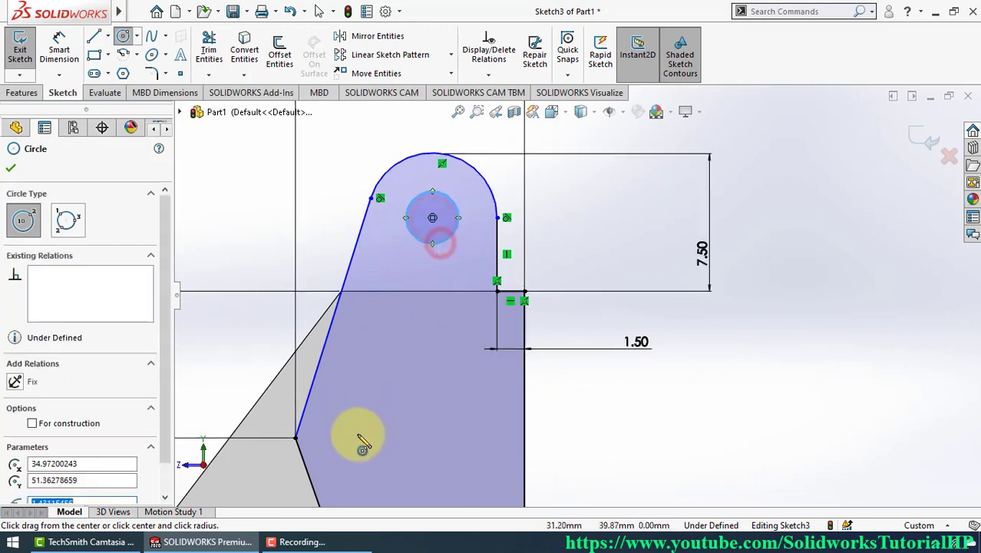
{"action": "left_click", "coordinate": [349, 437]}
{"action": "left_click", "coordinate": [370, 437]}
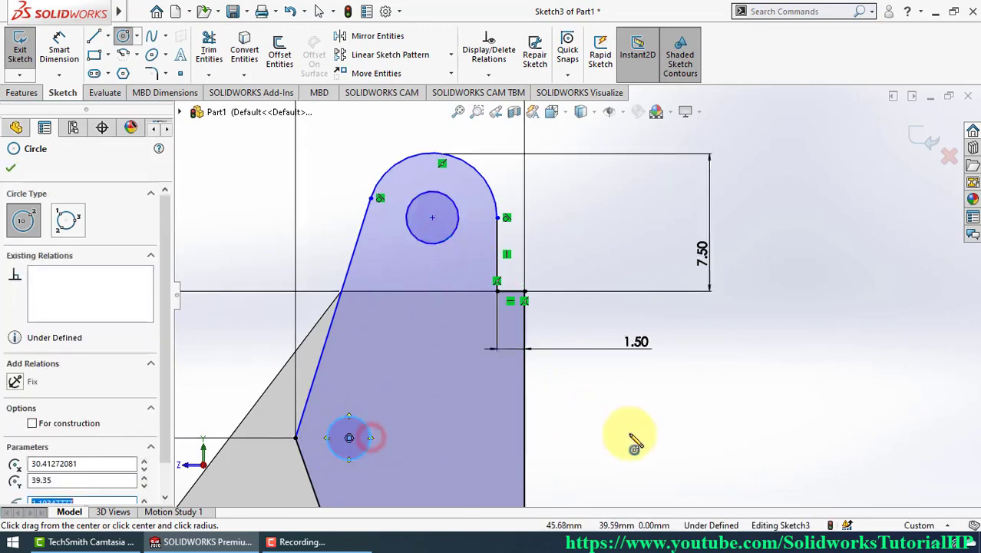
Step: Place the lower circle's centre 6.25 from the right edge
{"action": "right_click_drag", "start_coordinate": [635, 432], "coordinate": [635, 399]}
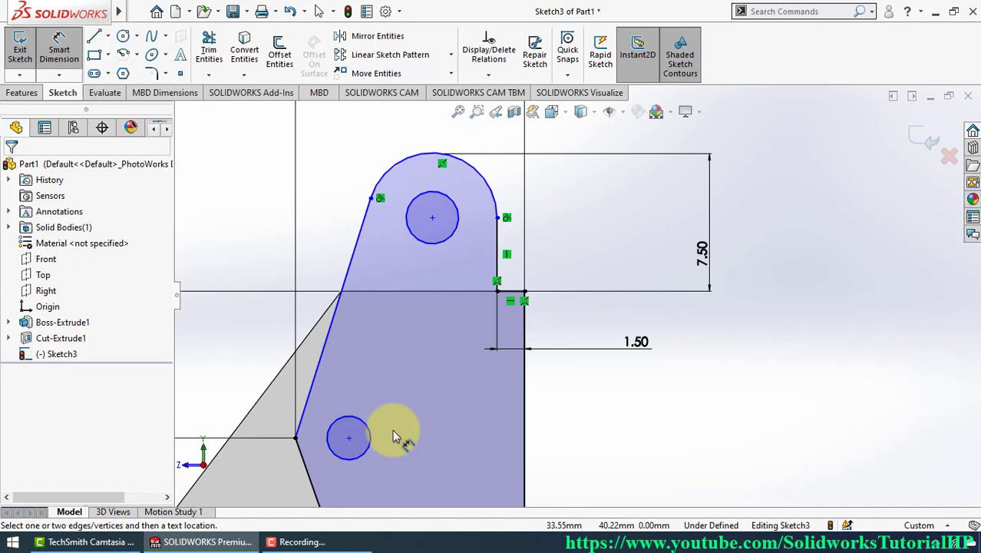
{"action": "left_click", "coordinate": [348, 438]}
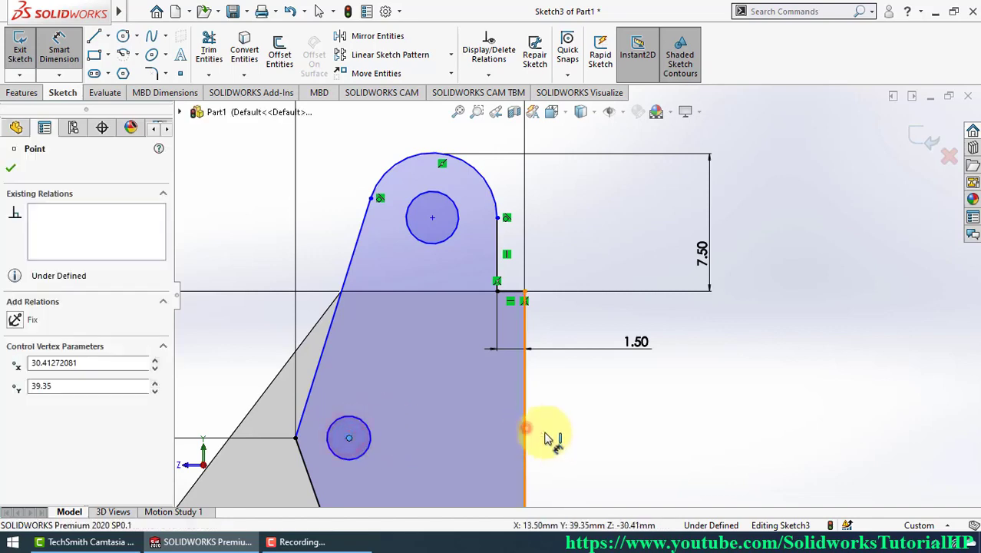
{"action": "left_click", "coordinate": [525, 432]}
{"action": "left_click", "coordinate": [651, 463]}
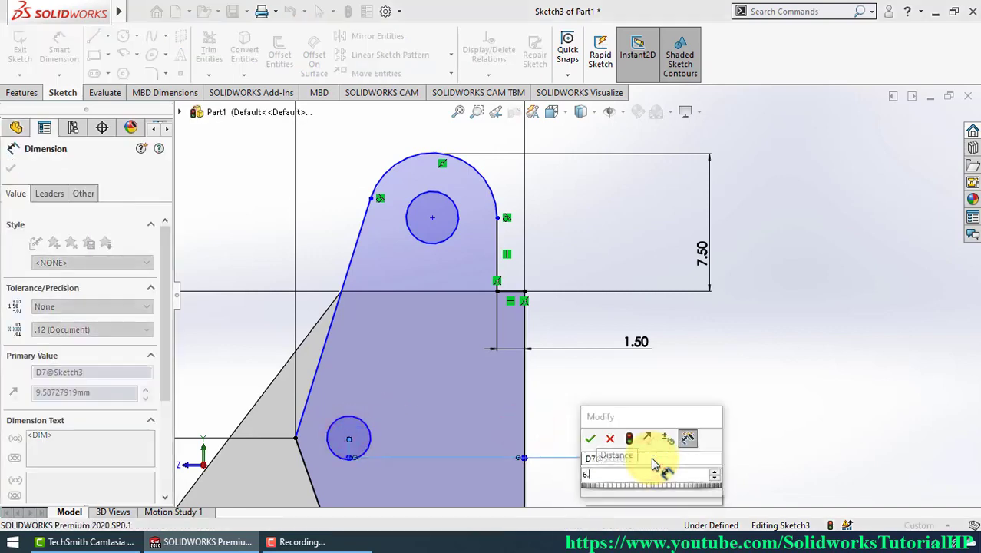
{"action": "type", "text": "6.25"}
{"action": "key", "text": "Return"}
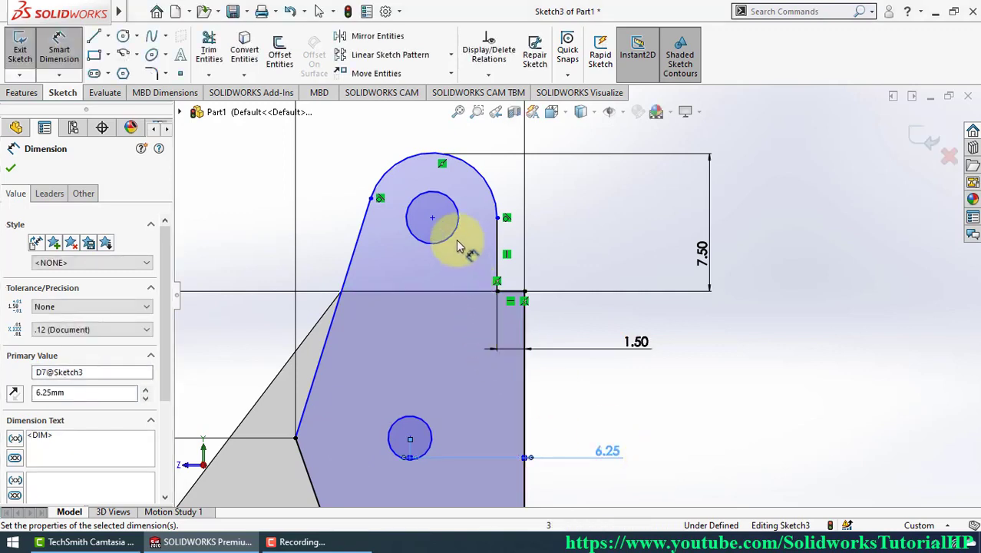
Step: Give both the lower and upper circles a 1.90 diameter
{"action": "left_click", "coordinate": [420, 425]}
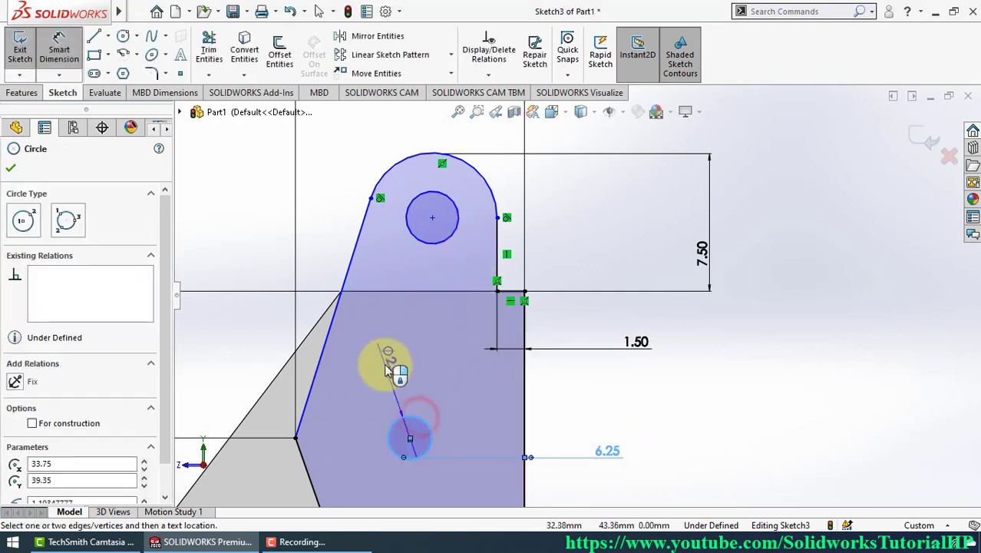
{"action": "left_click", "coordinate": [387, 372]}
{"action": "type", "text": "1.9"}
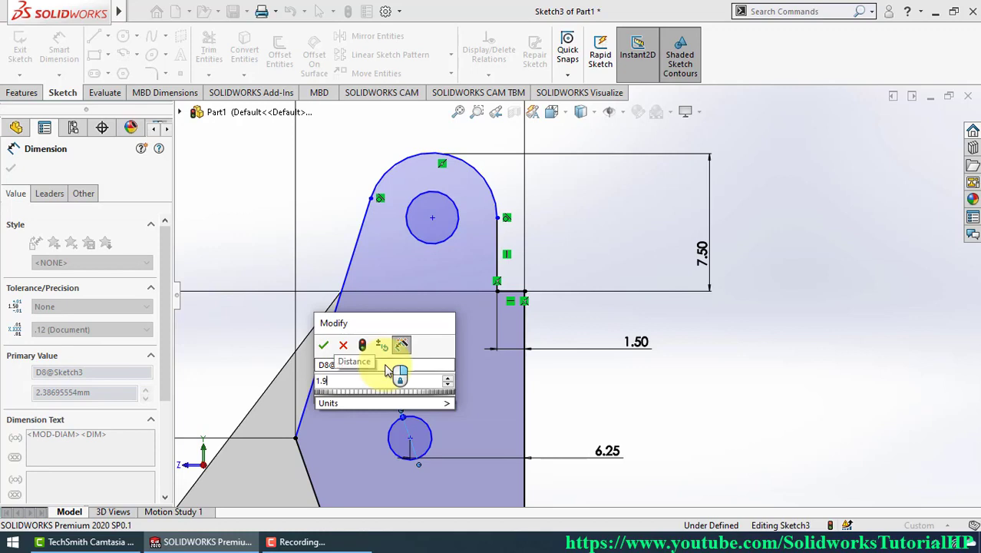
{"action": "key", "text": "Return"}
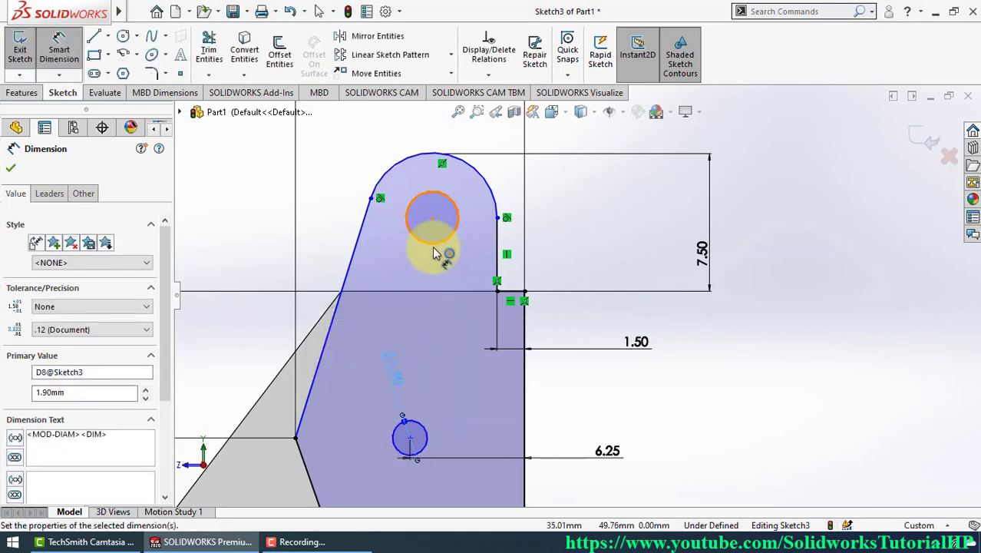
{"action": "left_click", "coordinate": [433, 253]}
{"action": "left_click", "coordinate": [242, 228]}
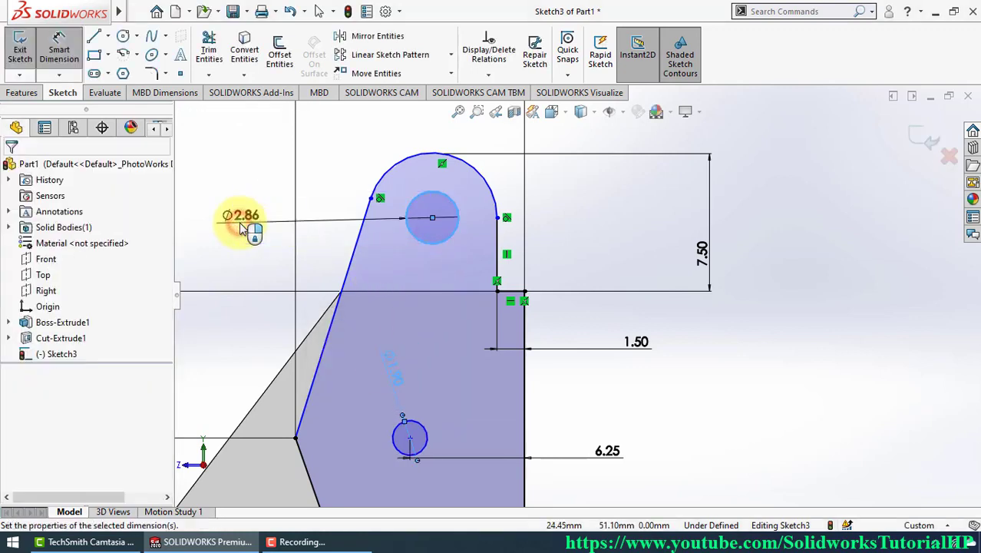
{"action": "type", "text": "1.9"}
{"action": "key", "text": "Return"}
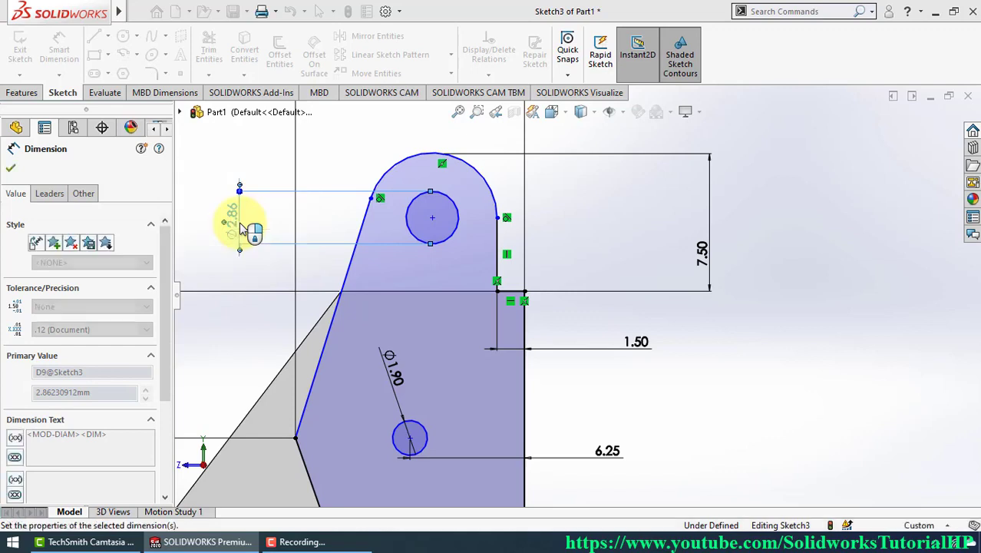
Step: Dimension the upper circle 1.50 from the top arc, then pick the lower centre and step line
{"action": "left_click", "coordinate": [446, 214]}
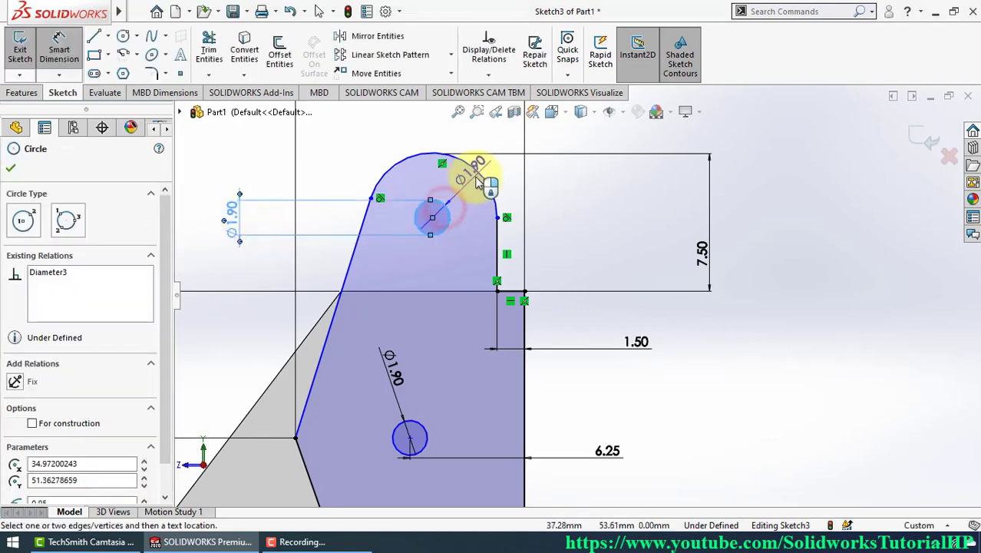
{"action": "left_click", "coordinate": [477, 170]}
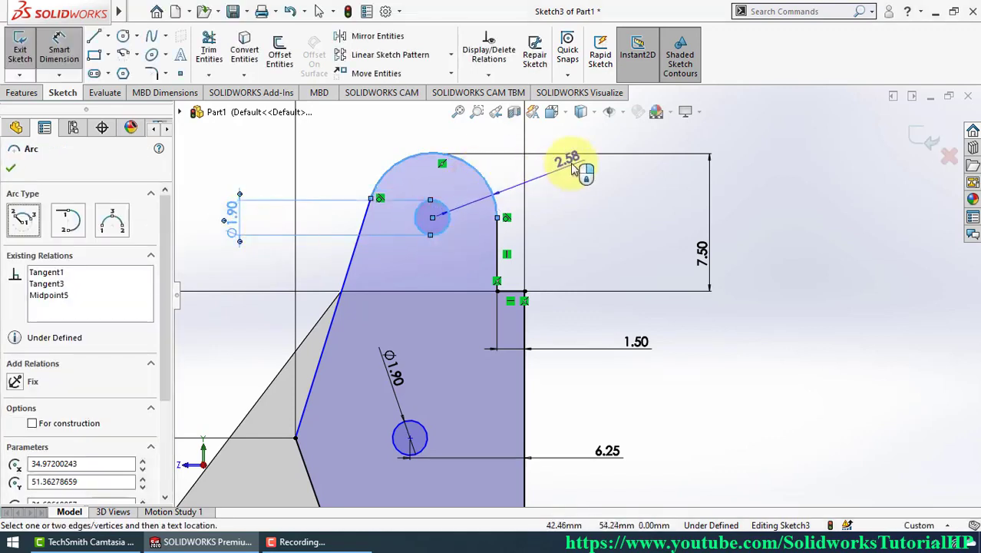
{"action": "left_click", "coordinate": [570, 170]}
{"action": "type", "text": "1."}
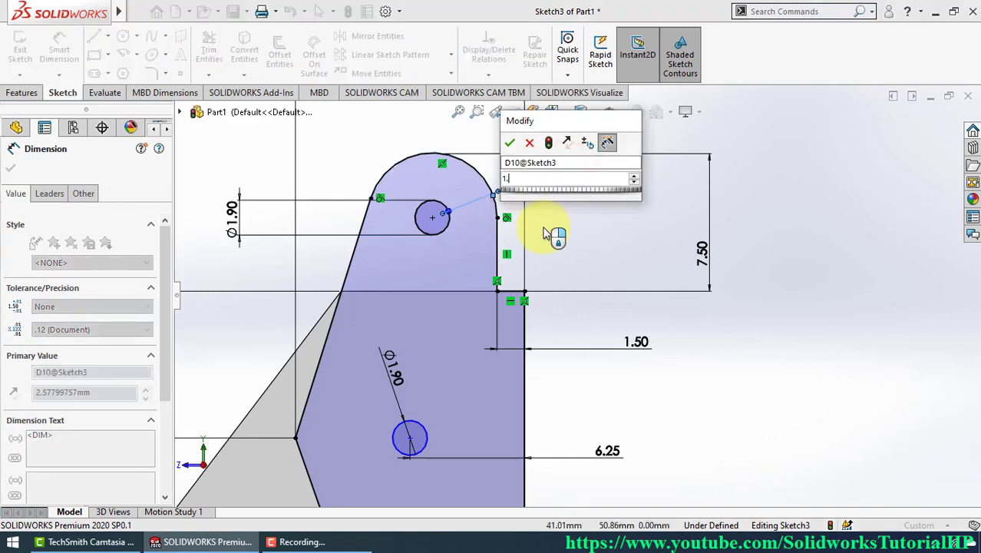
{"action": "type", "text": "5"}
{"action": "key", "text": "Return"}
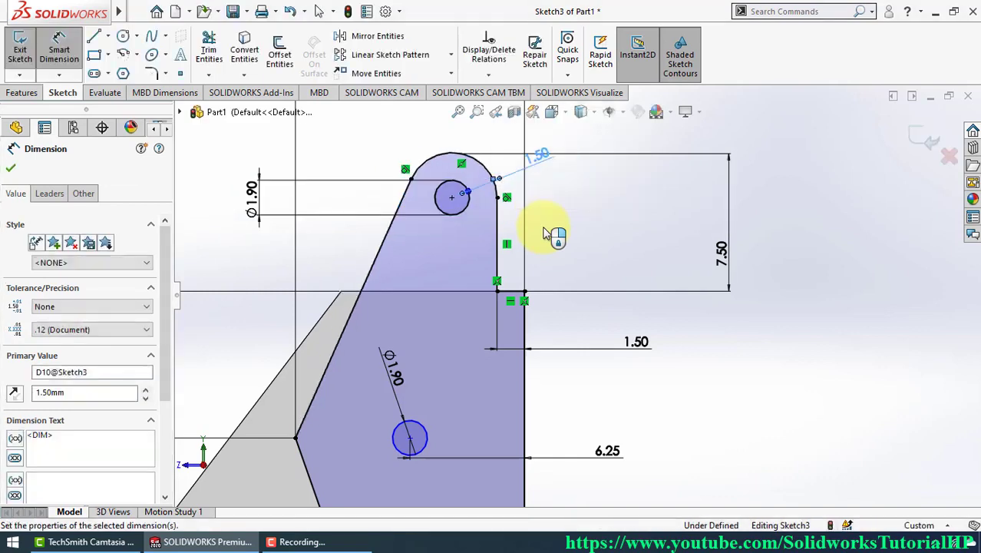
{"action": "left_click", "coordinate": [584, 228]}
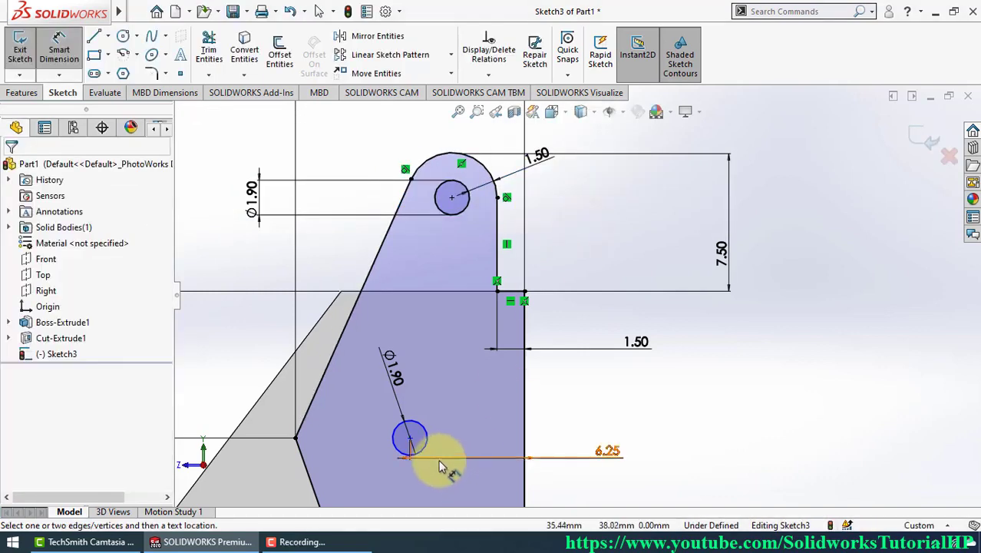
{"action": "left_click", "coordinate": [411, 440]}
{"action": "left_click", "coordinate": [506, 293]}
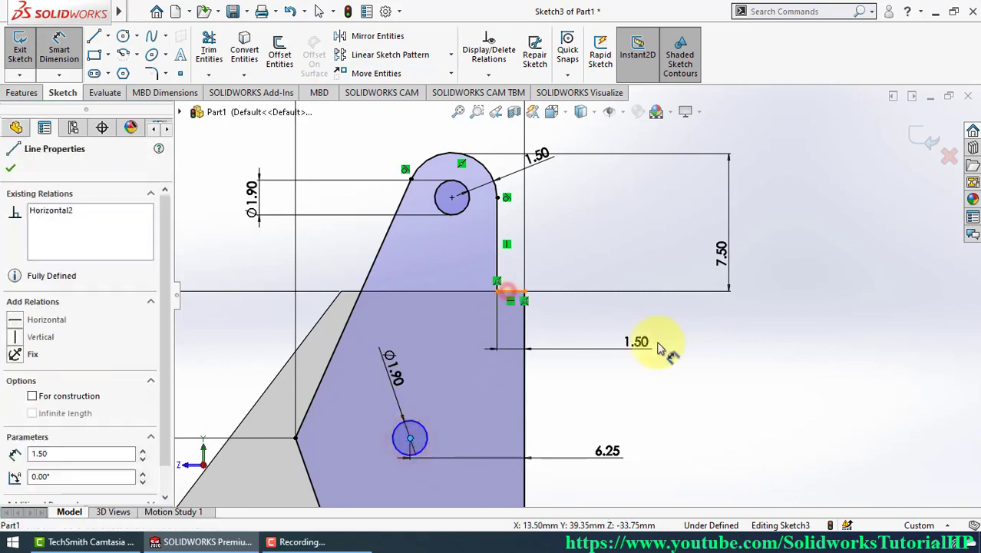
Step: Set the lower hole's centre 20 mm below the step line
{"action": "left_click", "coordinate": [707, 392]}
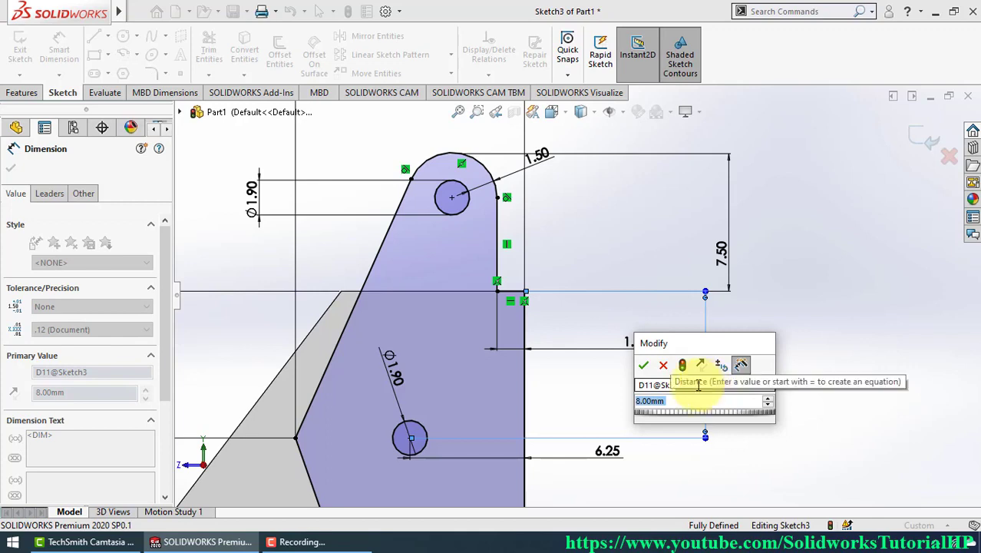
{"action": "type", "text": "20"}
{"action": "key", "text": "Return"}
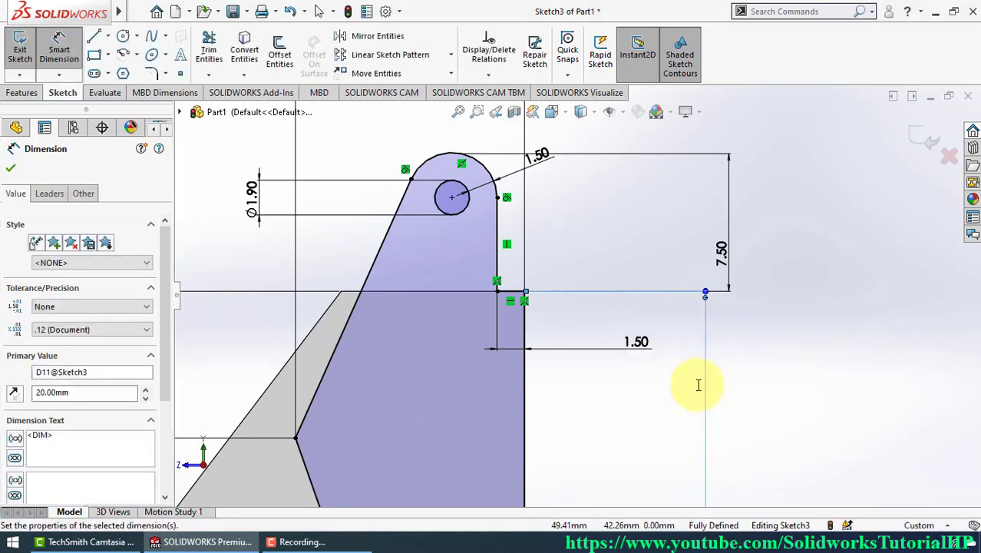
{"action": "scroll", "coordinate": [581, 350], "scroll_direction": "up", "scroll_amount": 1}
{"action": "scroll", "coordinate": [576, 372], "scroll_direction": "up", "scroll_amount": 1}
{"action": "scroll", "coordinate": [606, 361], "scroll_direction": "up", "scroll_amount": 1}
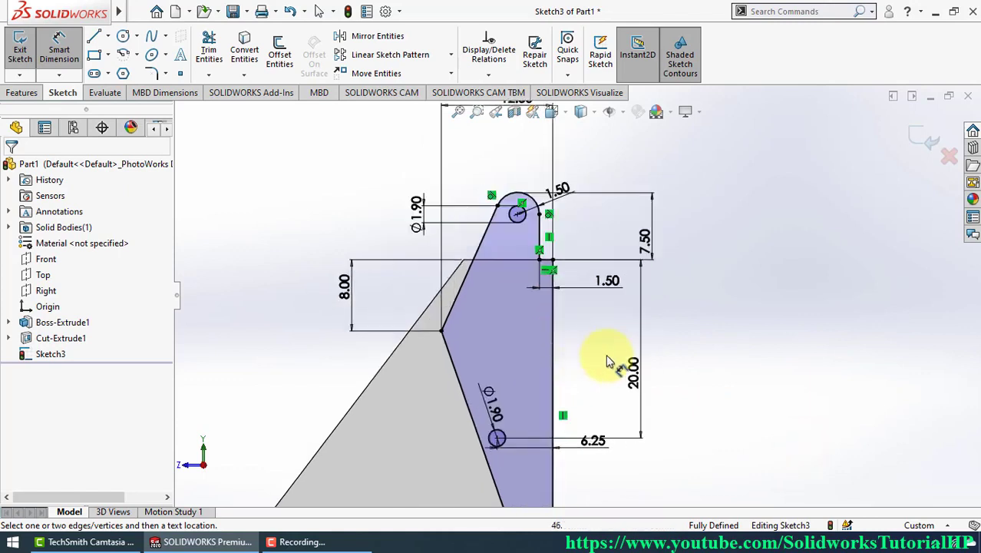
Step: Round the outline's left corner with an R7.50 sketch fillet
{"action": "right_click_drag", "start_coordinate": [721, 253], "coordinate": [736, 302]}
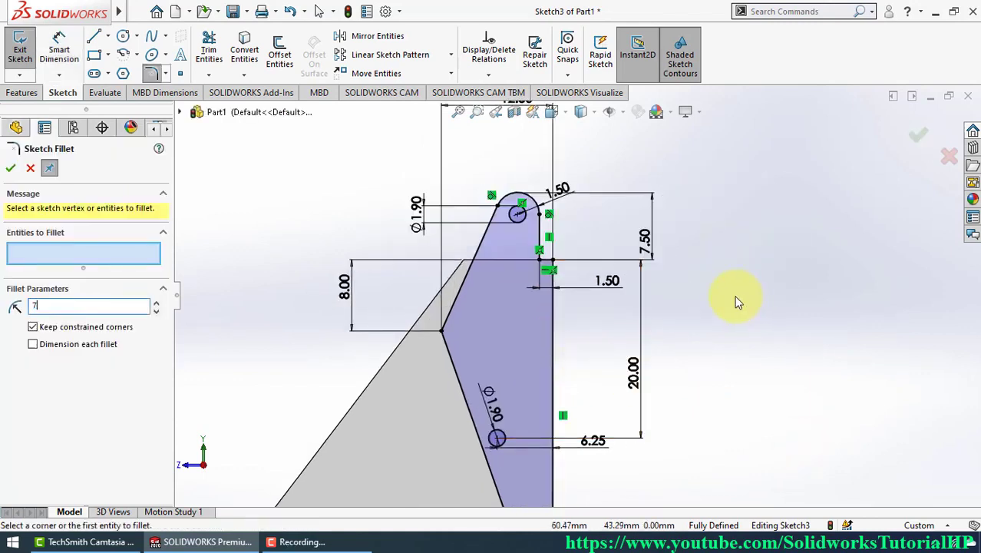
{"action": "left_click", "coordinate": [441, 333]}
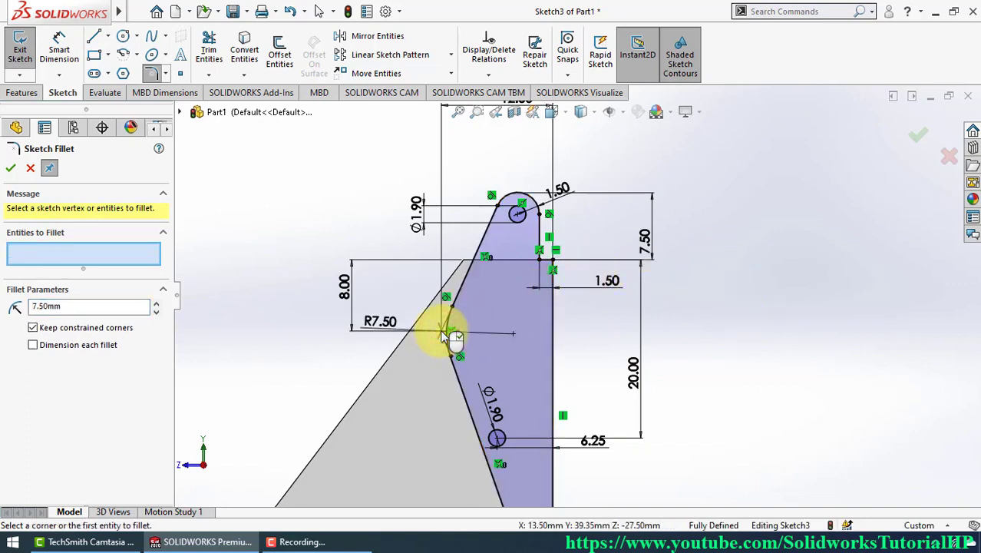
{"action": "key", "text": "Return"}
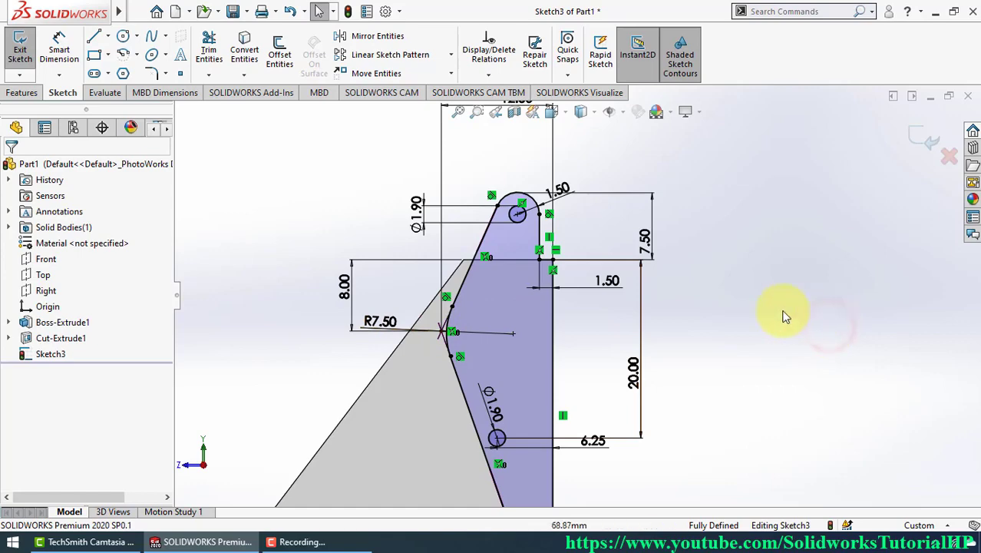
{"action": "right_click_drag", "start_coordinate": [782, 313], "coordinate": [810, 307]}
Step: Draw a middle hole circle and set its diameter to 1.90
{"action": "left_click", "coordinate": [488, 317]}
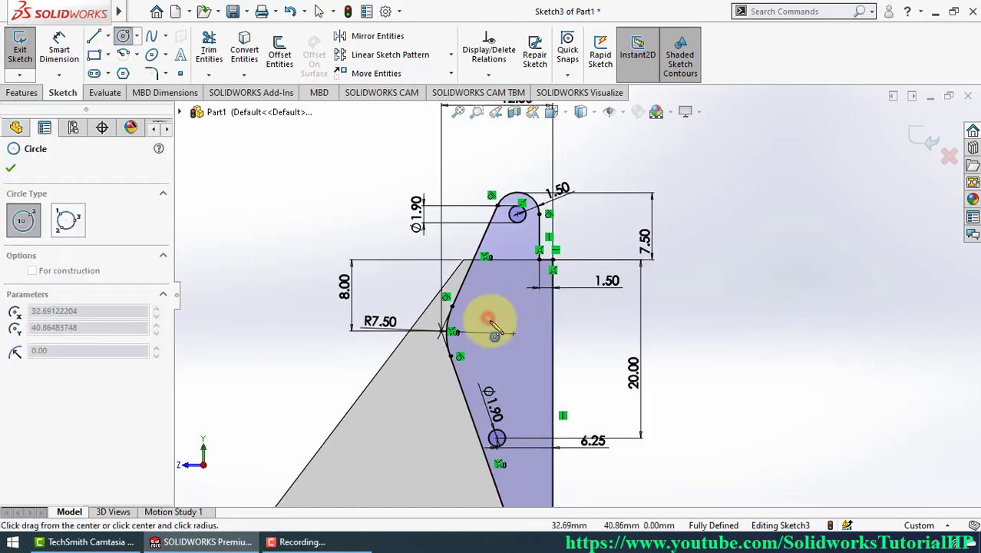
{"action": "left_click", "coordinate": [497, 328]}
{"action": "right_click_drag", "start_coordinate": [708, 367], "coordinate": [710, 324]}
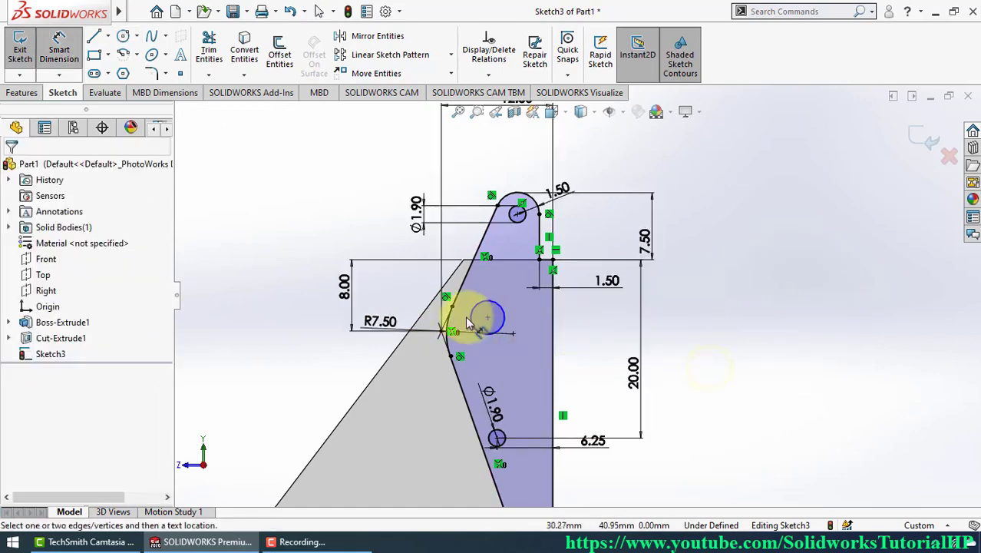
{"action": "left_click", "coordinate": [490, 305]}
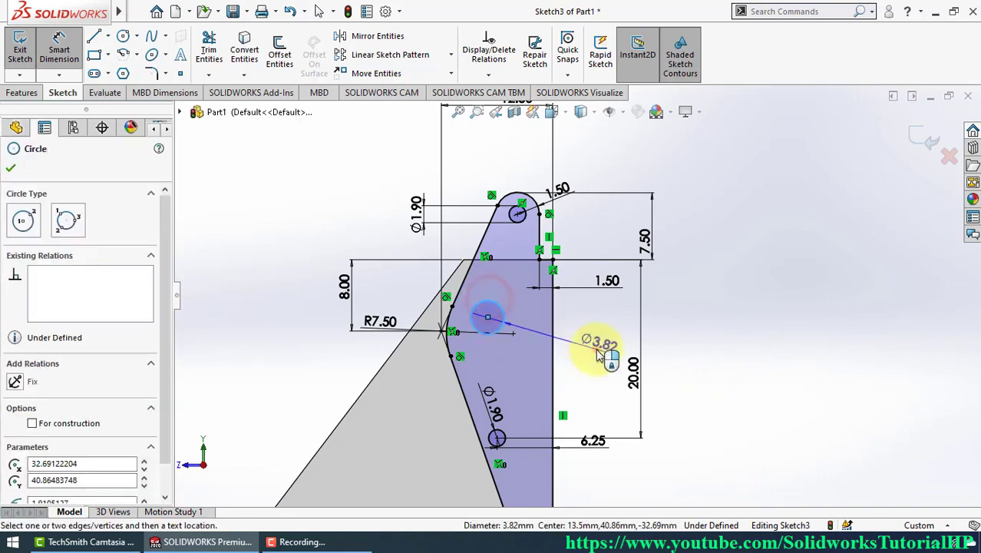
{"action": "left_click", "coordinate": [597, 347]}
{"action": "type", "text": "1."}
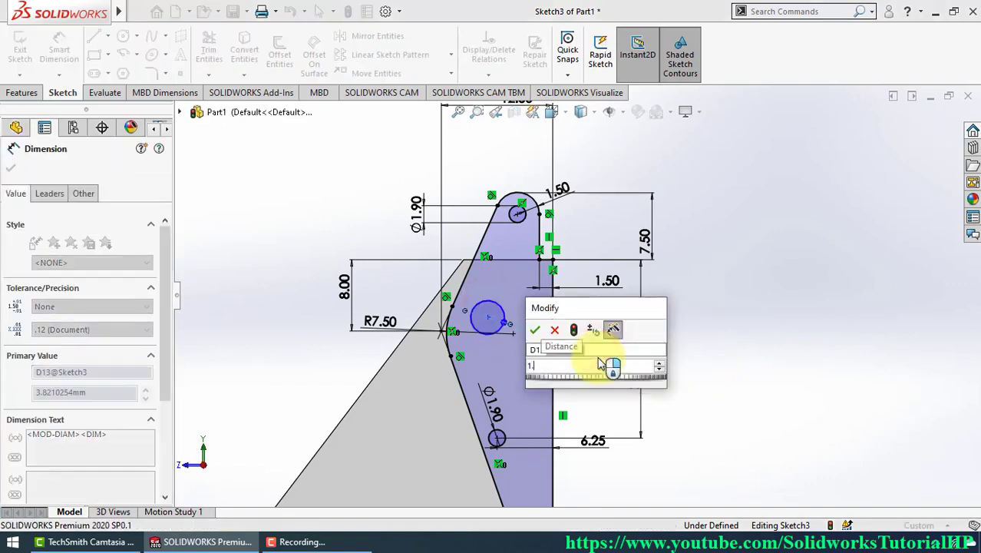
{"action": "type", "text": "9"}
{"action": "key", "text": "Return"}
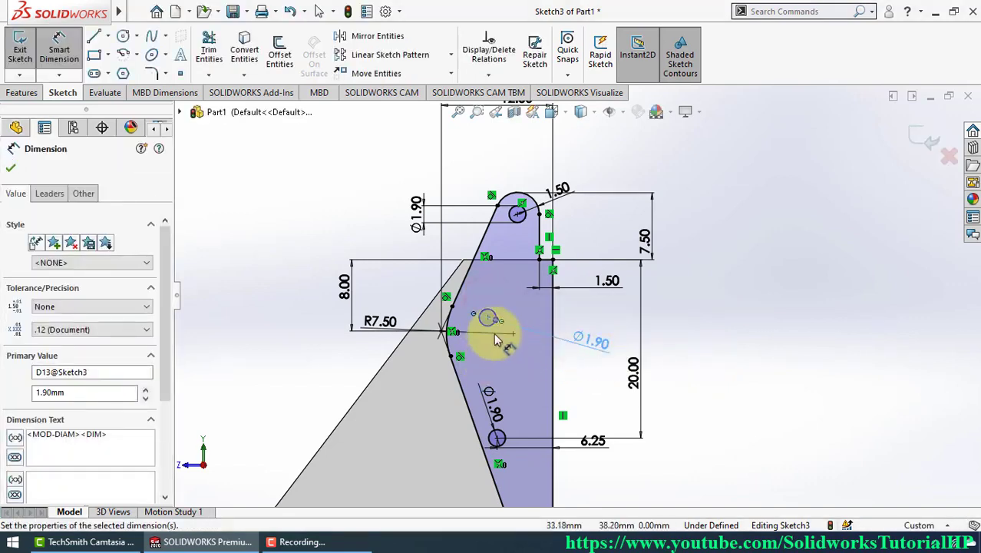
Step: Place the middle circle's centre 8.00 from the right edge and move it lower
{"action": "scroll", "coordinate": [493, 329], "scroll_direction": "down", "scroll_amount": 2}
{"action": "scroll", "coordinate": [499, 329], "scroll_direction": "down", "scroll_amount": 3}
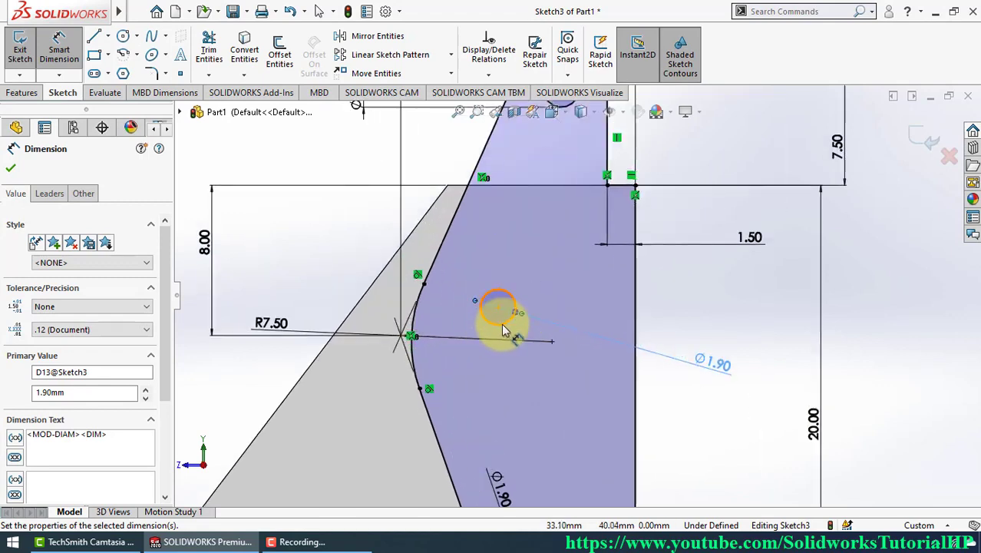
{"action": "left_click", "coordinate": [499, 309]}
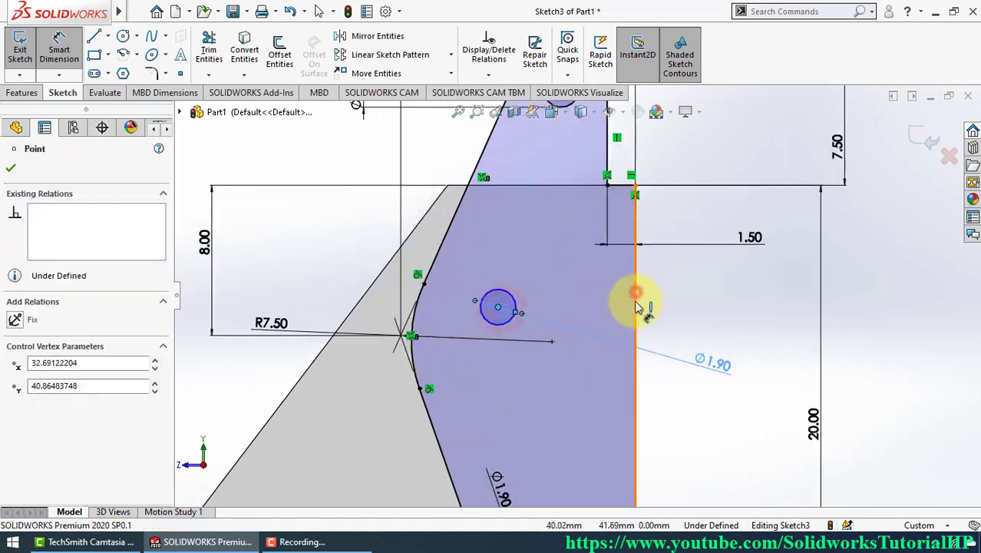
{"action": "left_click", "coordinate": [729, 432]}
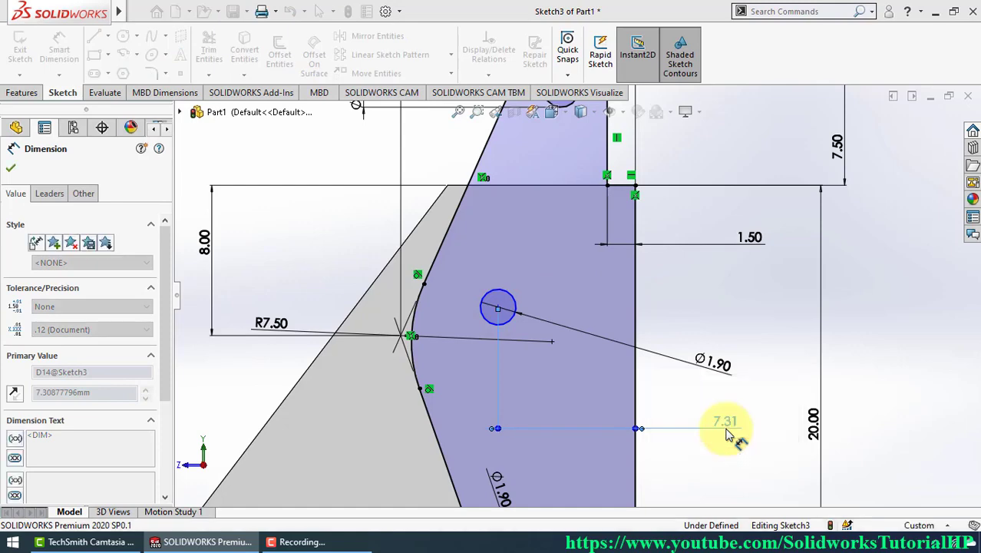
{"action": "type", "text": "8.00mm"}
{"action": "key", "text": "Return"}
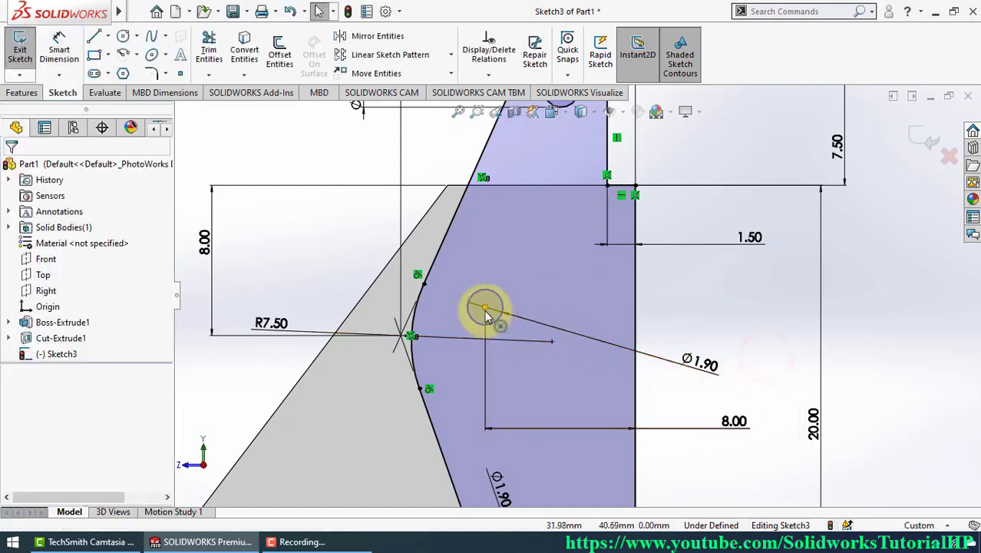
{"action": "left_click_drag", "start_coordinate": [485, 310], "coordinate": [485, 382]}
{"action": "left_click", "coordinate": [772, 370]}
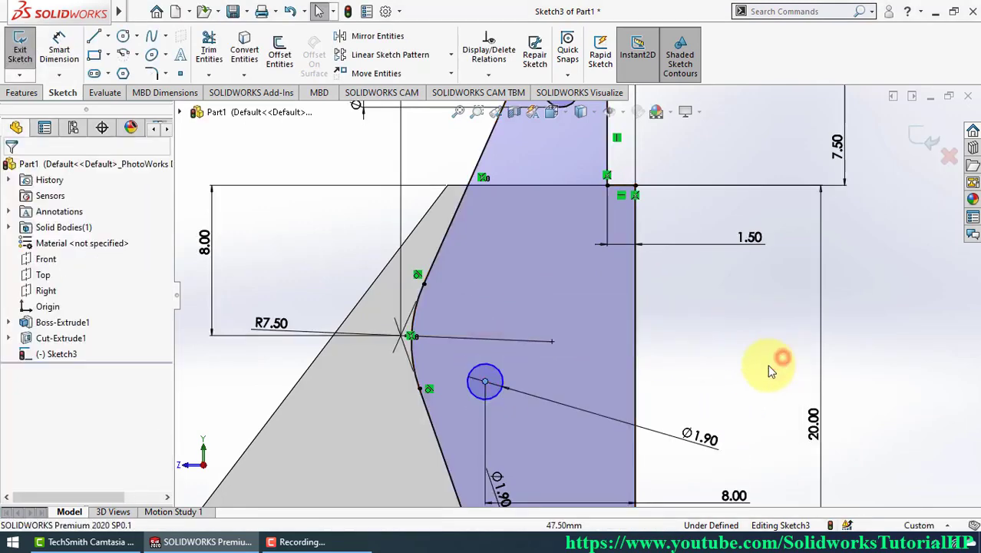
Step: Offset the middle circle 0.40 vertically from the horizontal line point, then zoom to fit
{"action": "right_click_drag", "start_coordinate": [758, 350], "coordinate": [756, 305]}
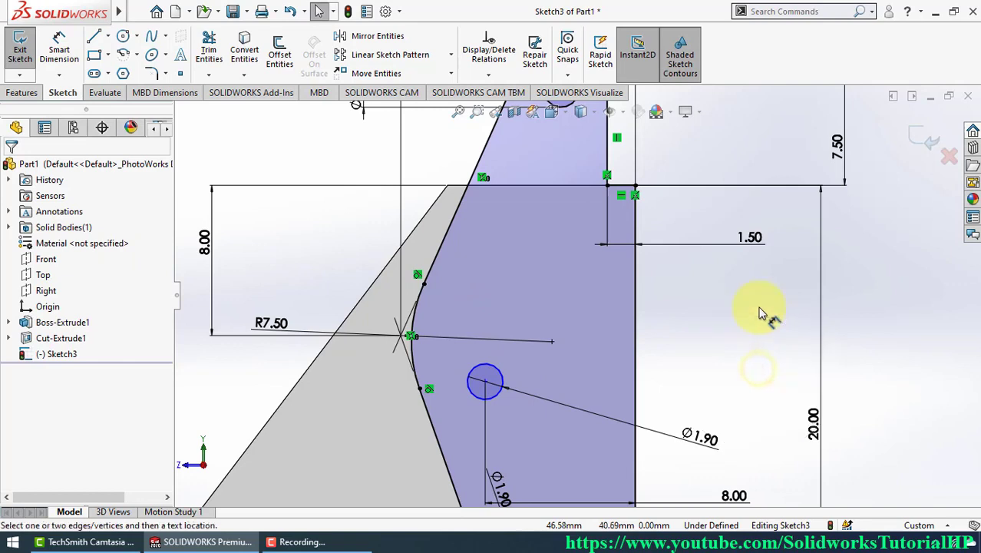
{"action": "left_click", "coordinate": [551, 343]}
{"action": "left_click", "coordinate": [485, 383]}
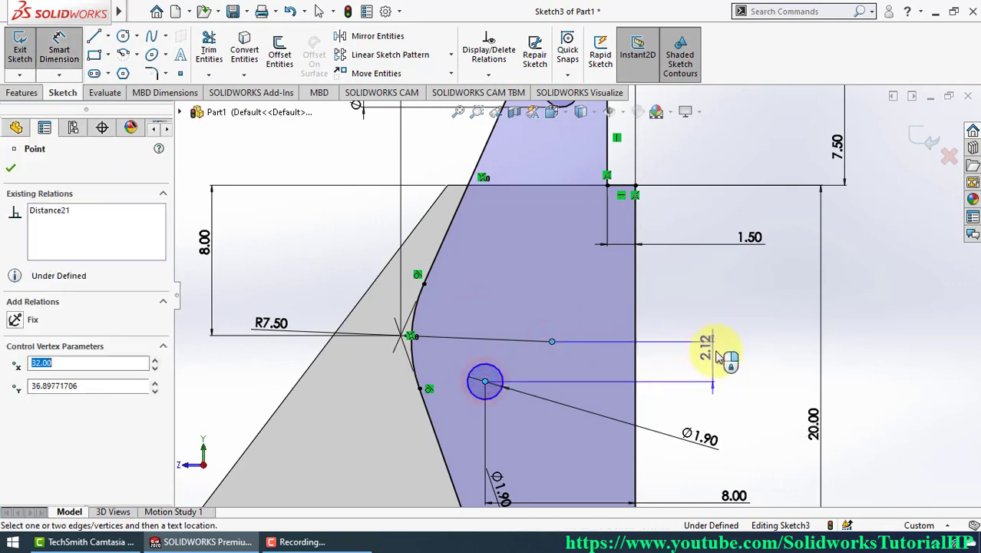
{"action": "left_click", "coordinate": [718, 357]}
{"action": "type", "text": "0.4"}
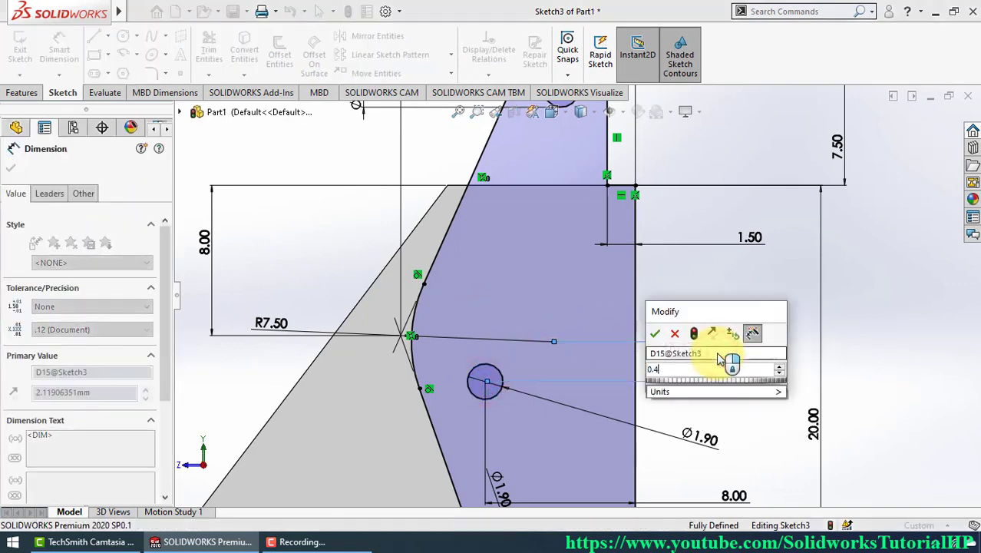
{"action": "key", "text": "Return"}
{"action": "key", "text": "Escape"}
{"action": "key", "text": "z"}
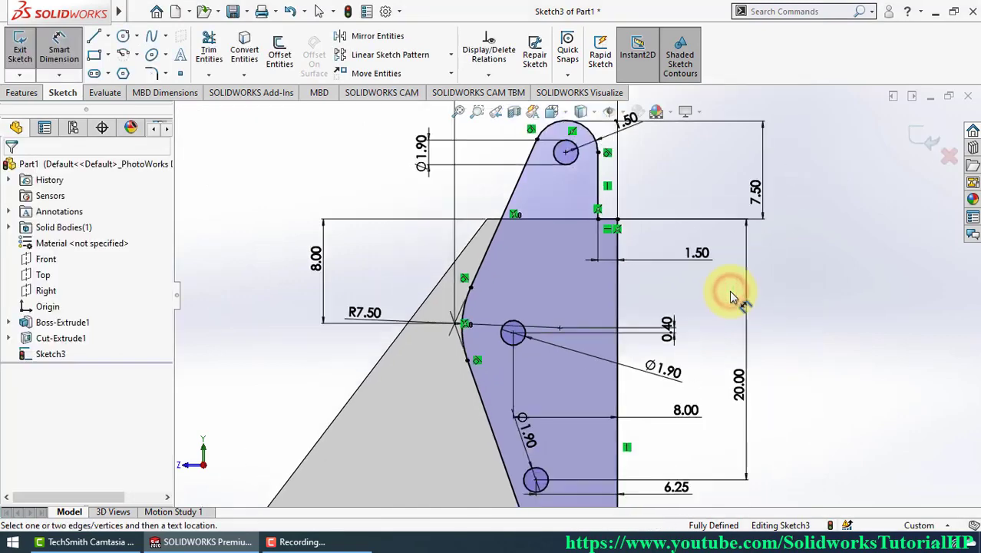
{"action": "key", "text": "f"}
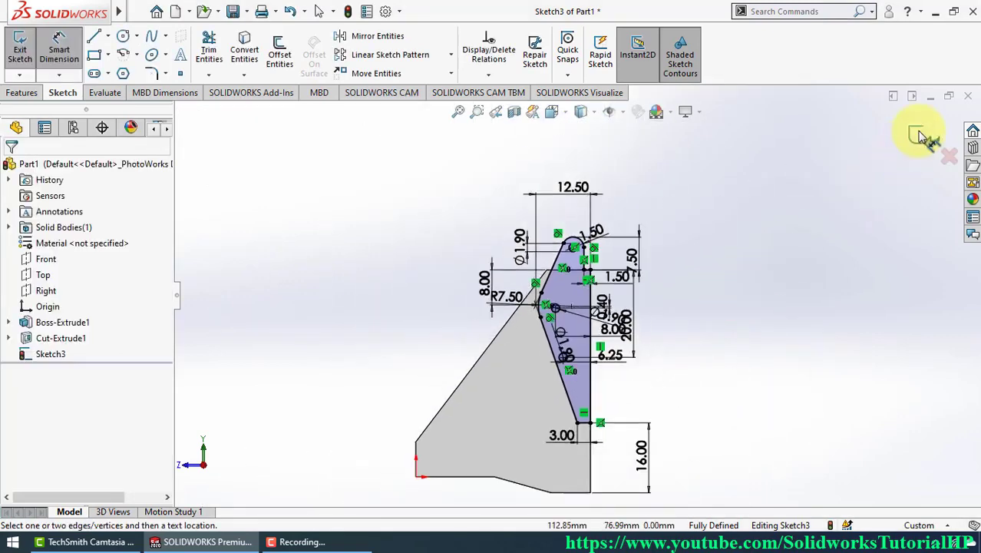
Step: Extrude Sketch3 10 mm as Boss-Extrude2 and show the part in Trimetric view
{"action": "left_click", "coordinate": [917, 134]}
{"action": "middle_click_drag", "start_coordinate": [740, 255], "coordinate": [757, 297]}
{"action": "key", "text": "s"}
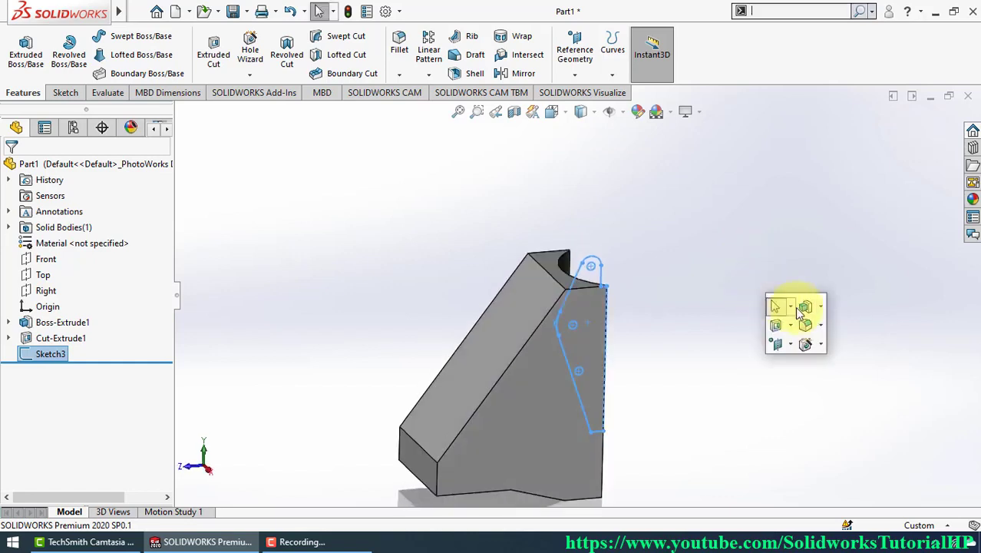
{"action": "left_click", "coordinate": [805, 307]}
{"action": "type", "text": "10"}
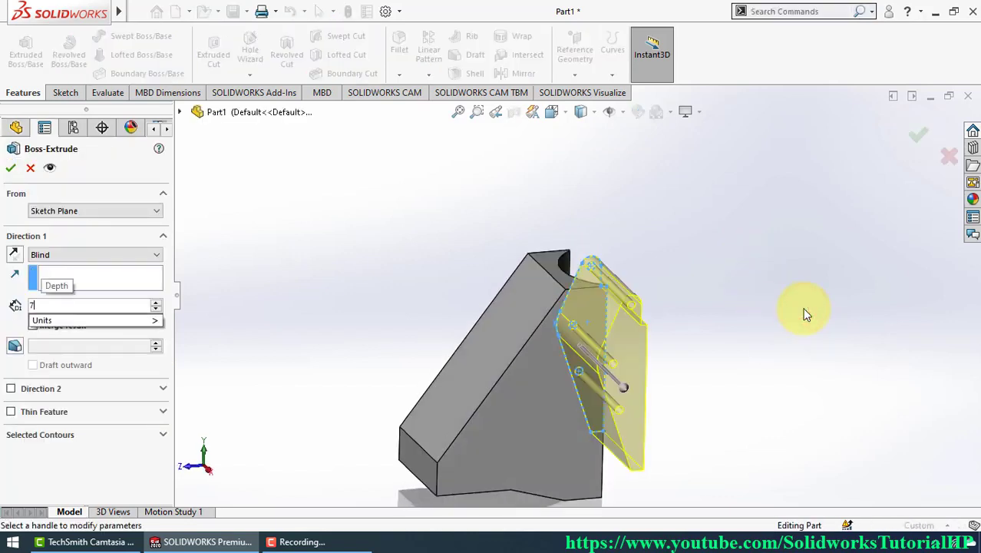
{"action": "key", "text": "Return"}
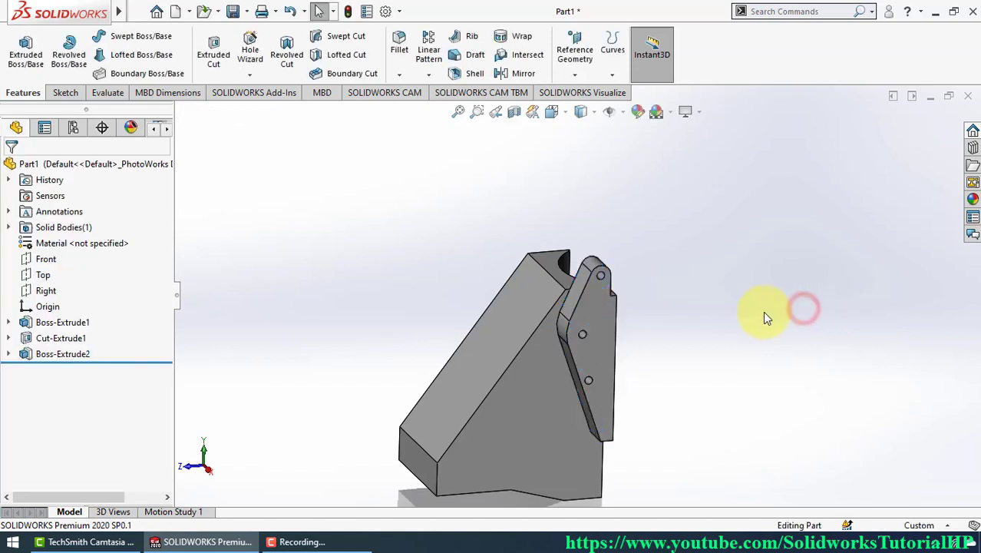
{"action": "key", "text": "ctrl+7"}
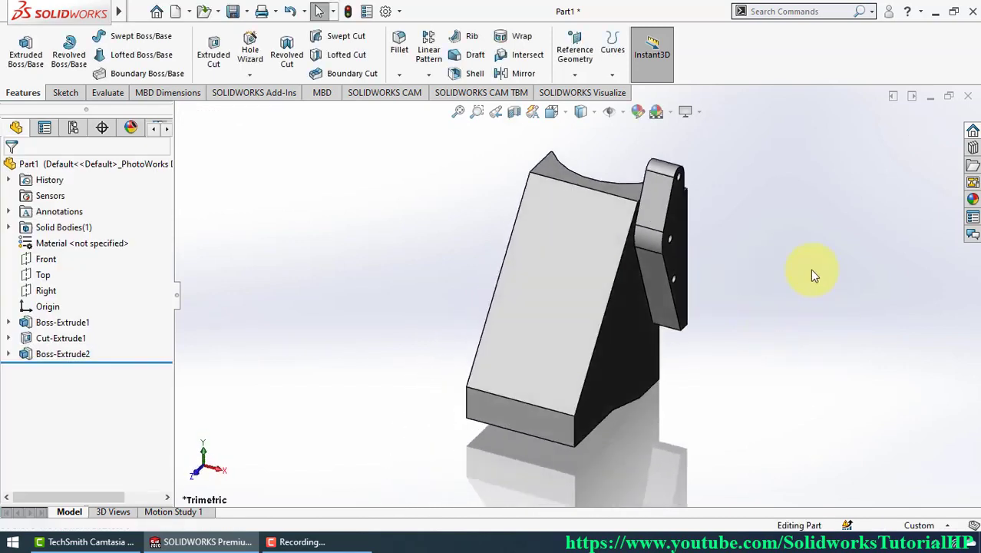
Step: Sketch a rectangle across the lug on the Top plane, viewed from above
{"action": "left_click", "coordinate": [43, 277]}
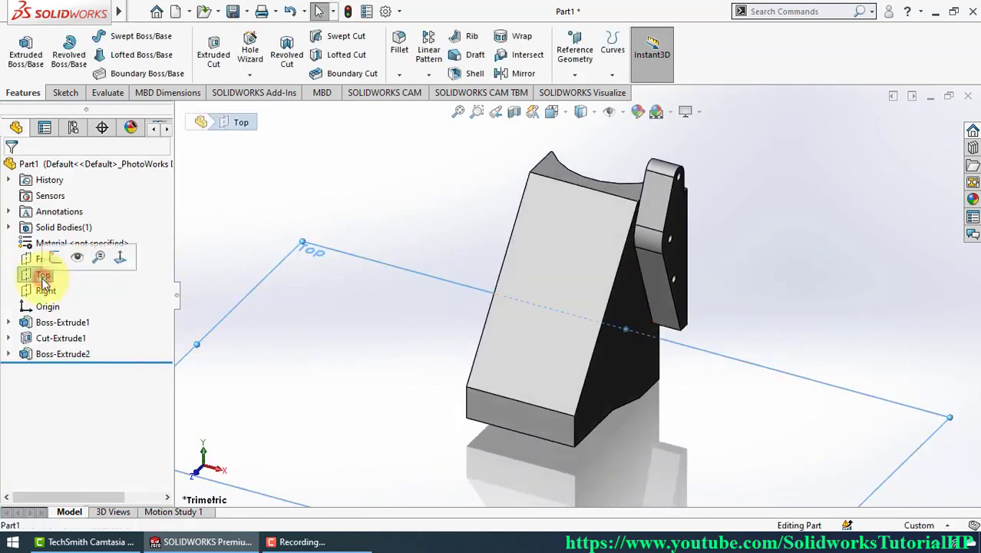
{"action": "left_click", "coordinate": [54, 261]}
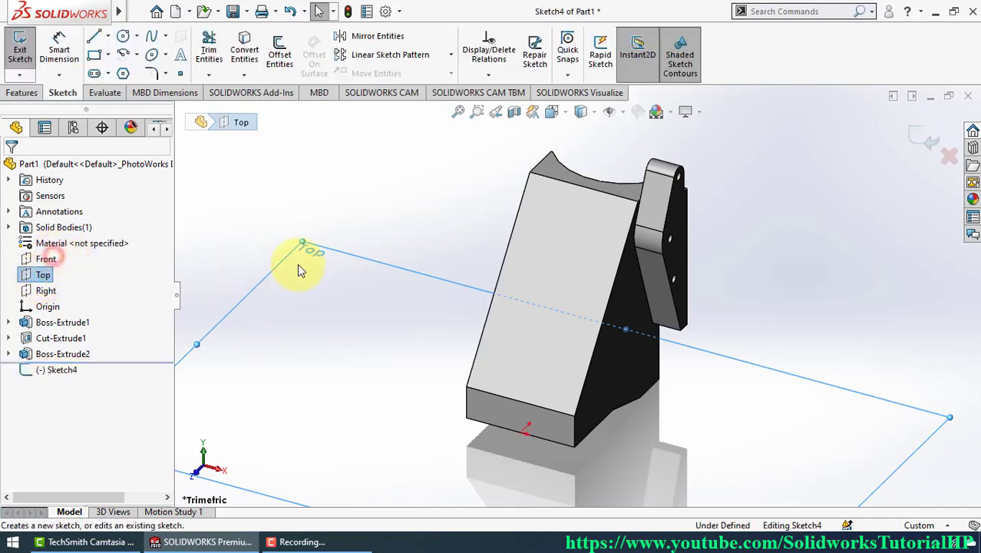
{"action": "left_click", "coordinate": [551, 113]}
{"action": "left_click", "coordinate": [635, 196]}
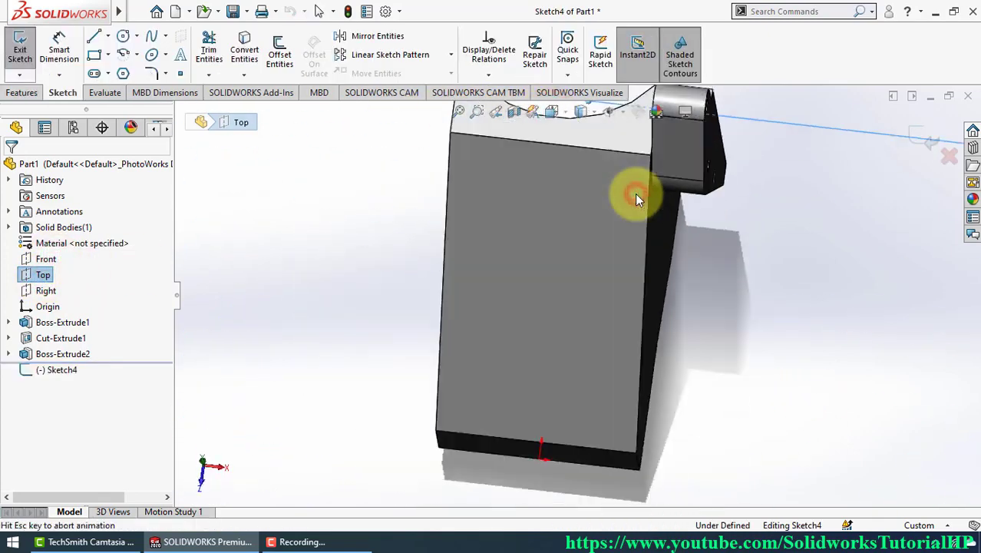
{"action": "right_click_drag", "start_coordinate": [783, 157], "coordinate": [782, 219]}
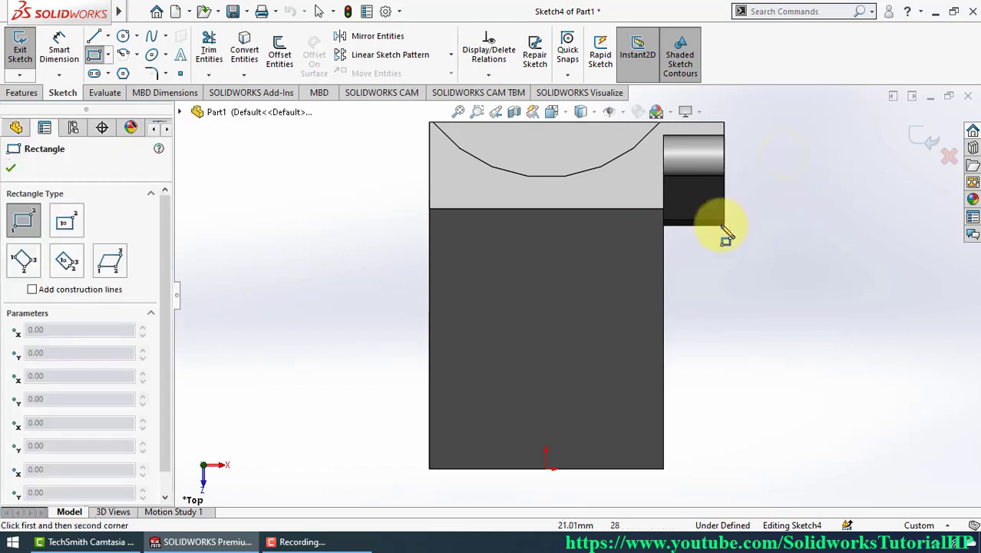
{"action": "left_click", "coordinate": [679, 224]}
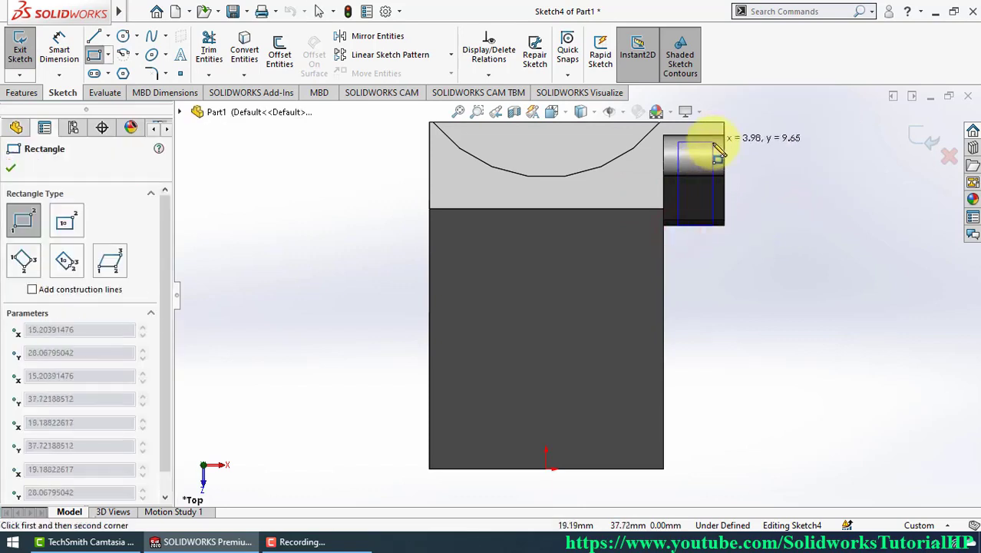
{"action": "left_click", "coordinate": [713, 144]}
Step: Dimension the rectangle's offsets from the lug: left 1.00, right 1.25, top 1.25
{"action": "right_click_drag", "start_coordinate": [787, 226], "coordinate": [782, 164]}
{"action": "scroll", "coordinate": [762, 138], "scroll_direction": "down", "scroll_amount": 2}
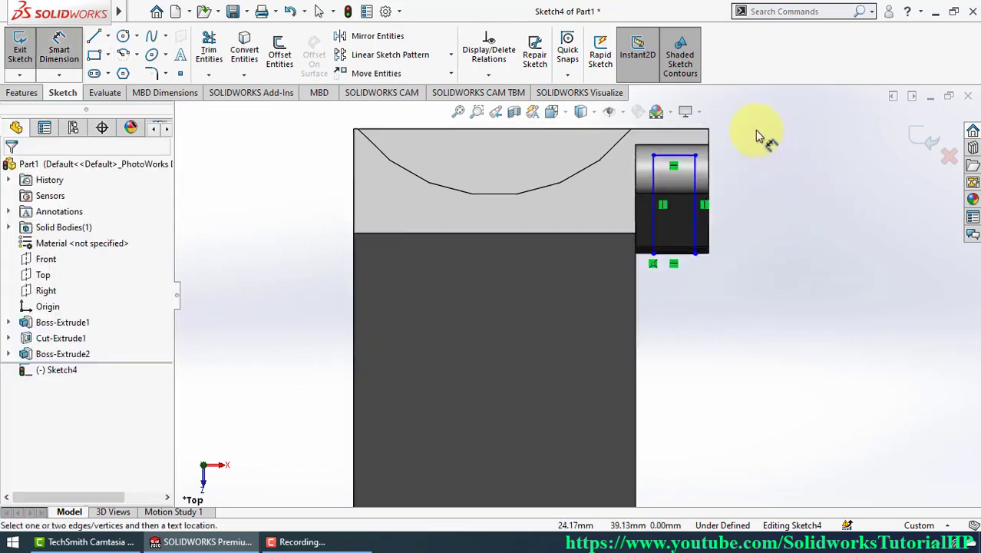
{"action": "scroll", "coordinate": [697, 187], "scroll_direction": "down", "scroll_amount": 3}
{"action": "left_click", "coordinate": [604, 202]}
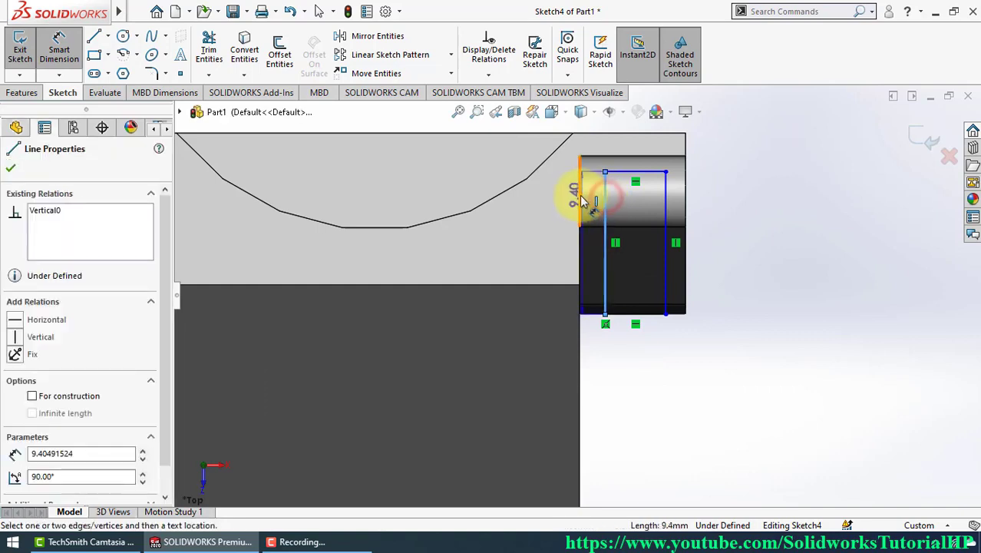
{"action": "left_click", "coordinate": [579, 193]}
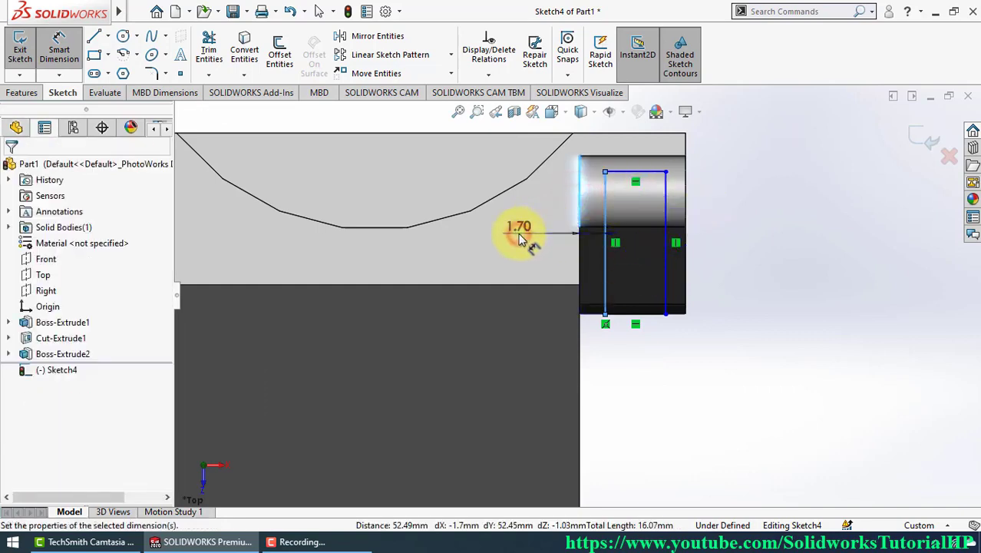
{"action": "left_click", "coordinate": [520, 240]}
{"action": "type", "text": "1.00"}
{"action": "key", "text": "Return"}
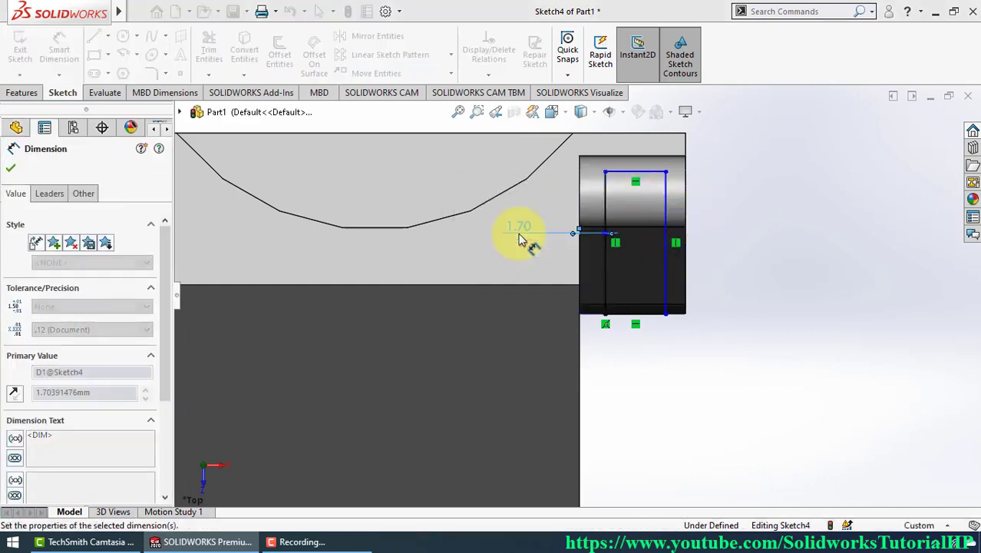
{"action": "left_click", "coordinate": [665, 197]}
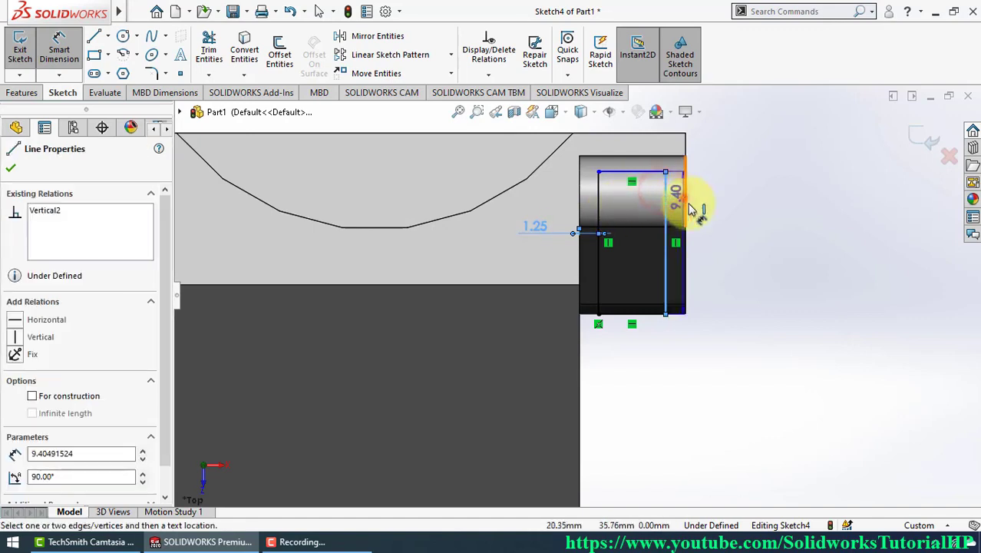
{"action": "left_click", "coordinate": [689, 207]}
{"action": "left_click", "coordinate": [762, 237]}
{"action": "type", "text": "1.2"}
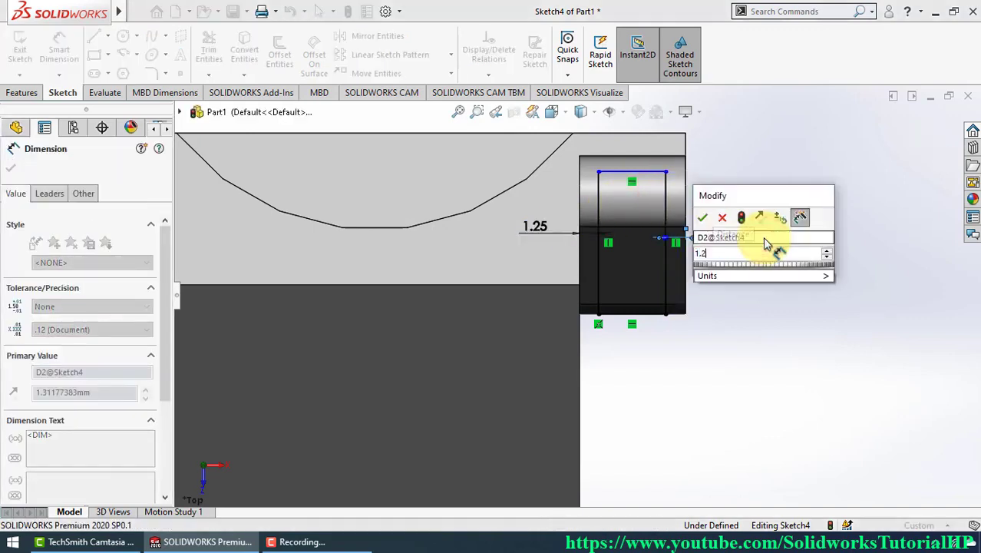
{"action": "type", "text": "5"}
{"action": "key", "text": "Return"}
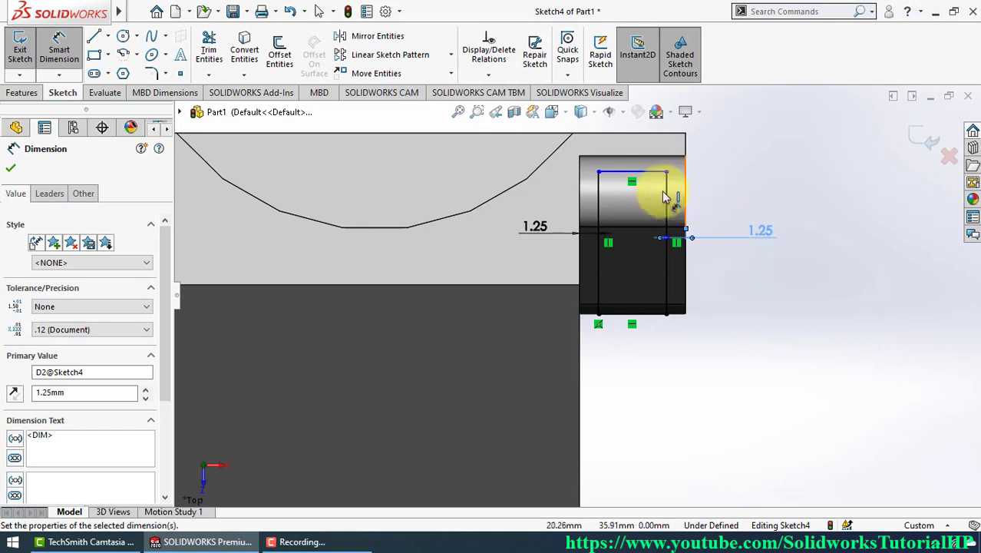
{"action": "left_click", "coordinate": [645, 173]}
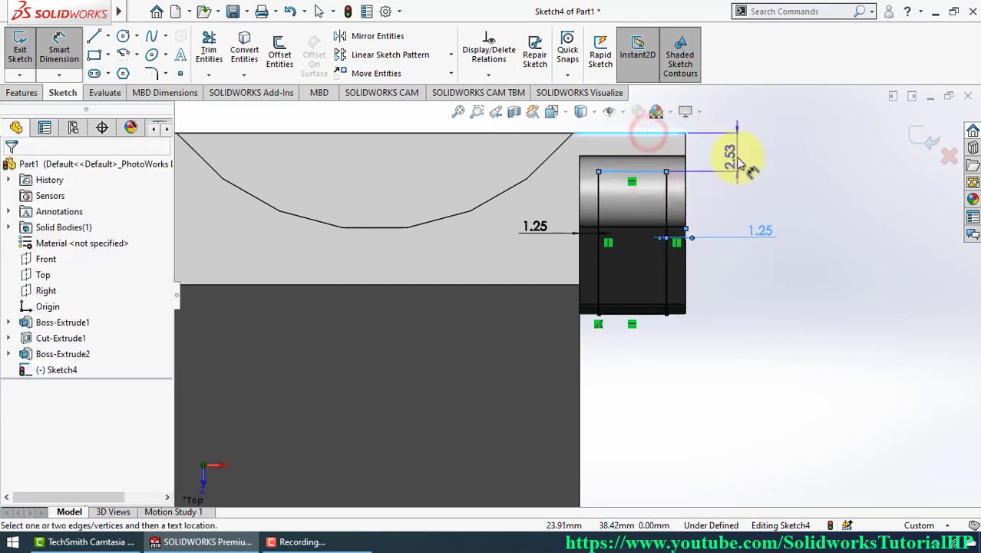
{"action": "left_click", "coordinate": [737, 161]}
{"action": "type", "text": "1.2"}
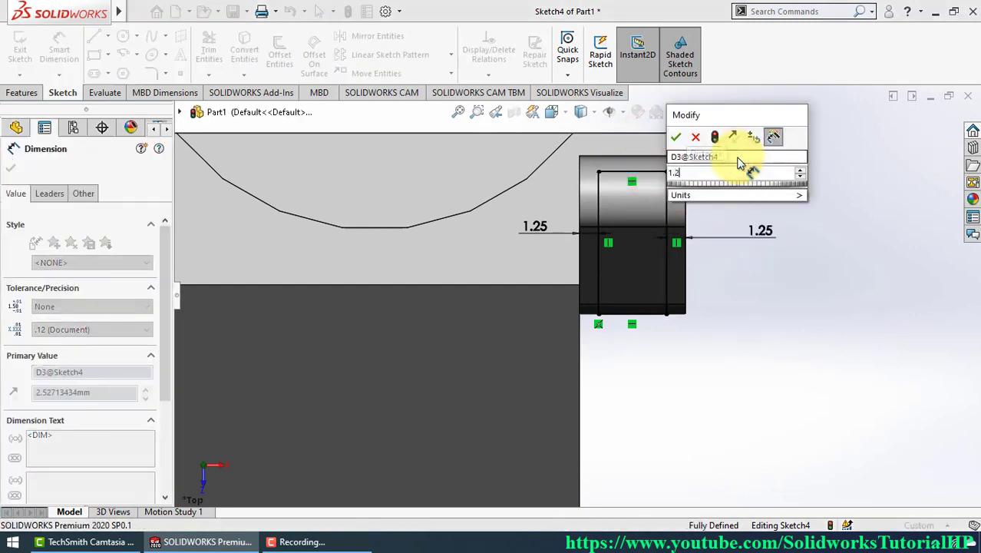
{"action": "type", "text": "5"}
{"action": "key", "text": "Return"}
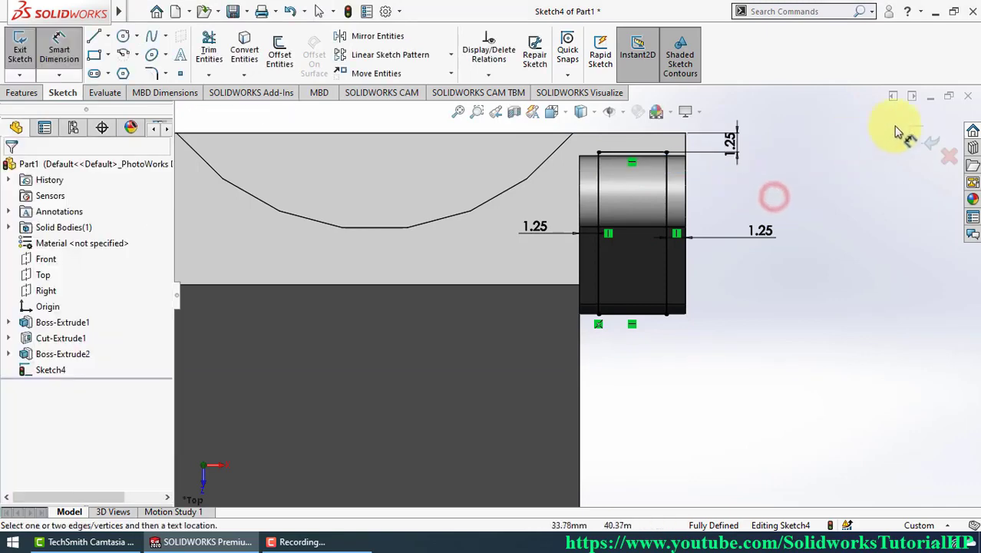
Step: Cut Sketch4 Through All in the reversed direction, splitting the lug into two plates
{"action": "left_click", "coordinate": [924, 138]}
{"action": "right_click_drag", "start_coordinate": [767, 347], "coordinate": [802, 291]}
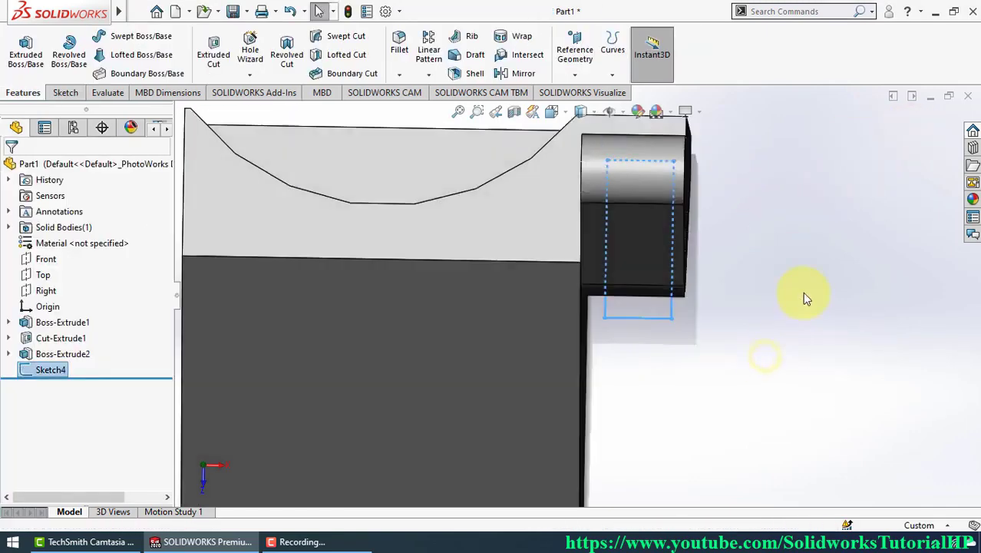
{"action": "left_click", "coordinate": [802, 291]}
{"action": "left_click", "coordinate": [819, 325]}
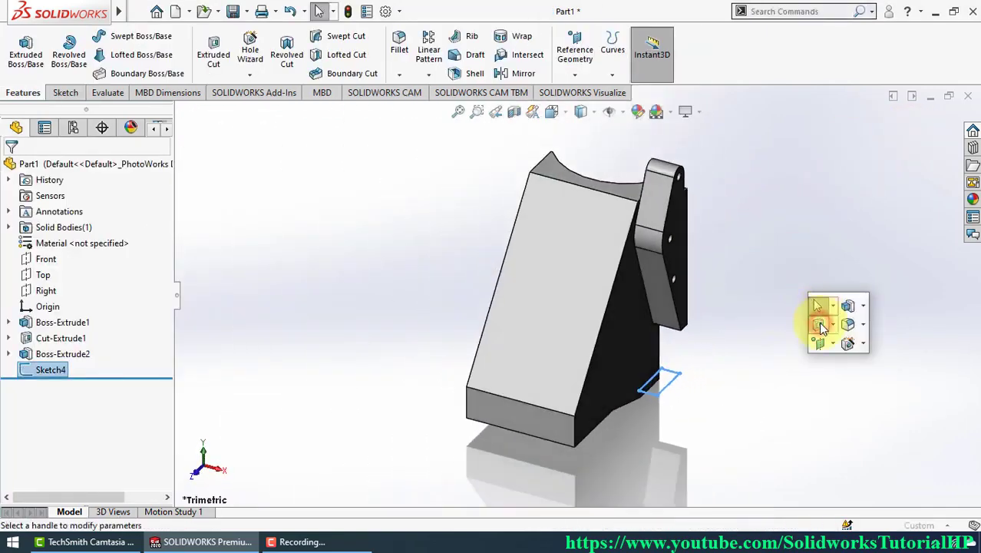
{"action": "left_click", "coordinate": [10, 260]}
{"action": "left_click", "coordinate": [92, 254]}
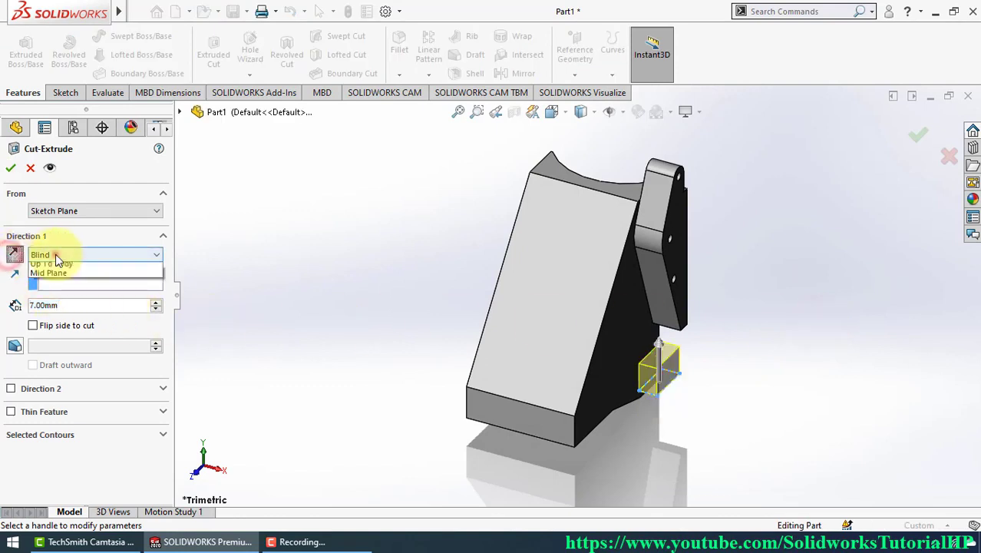
{"action": "left_click", "coordinate": [60, 279]}
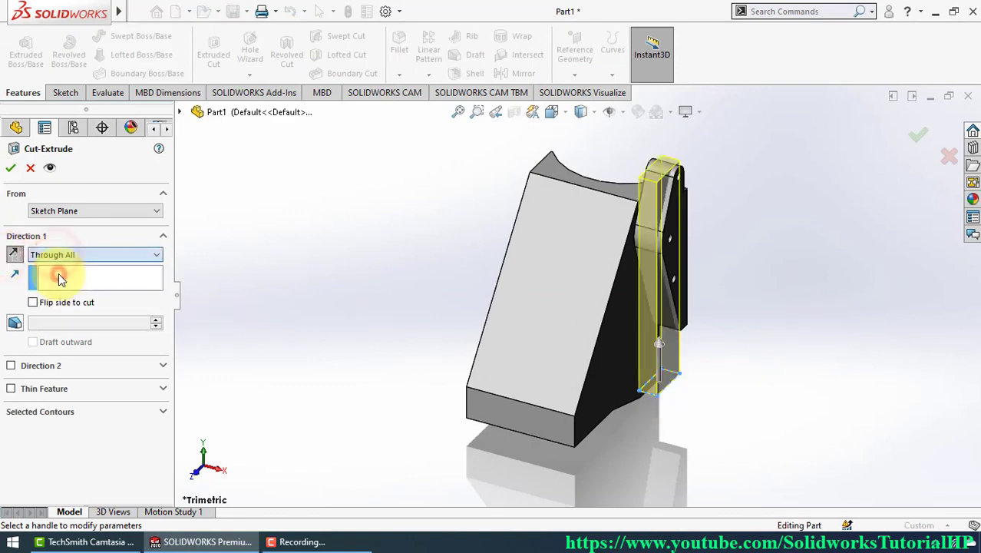
{"action": "left_click", "coordinate": [11, 170]}
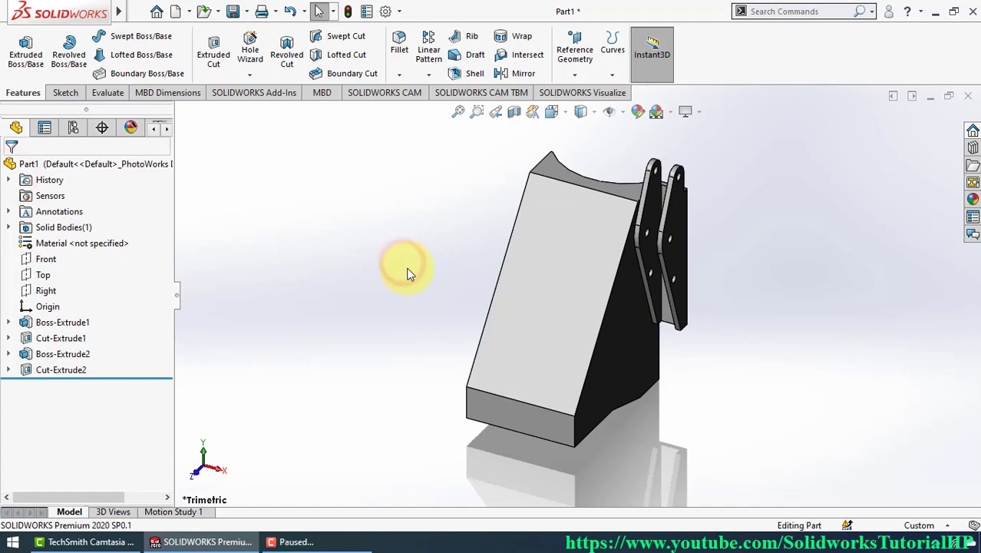
Step: Sketch a rectangle on the body's side face at the bottom edge, viewed head-on
{"action": "left_click", "coordinate": [598, 360]}
{"action": "left_click", "coordinate": [668, 334]}
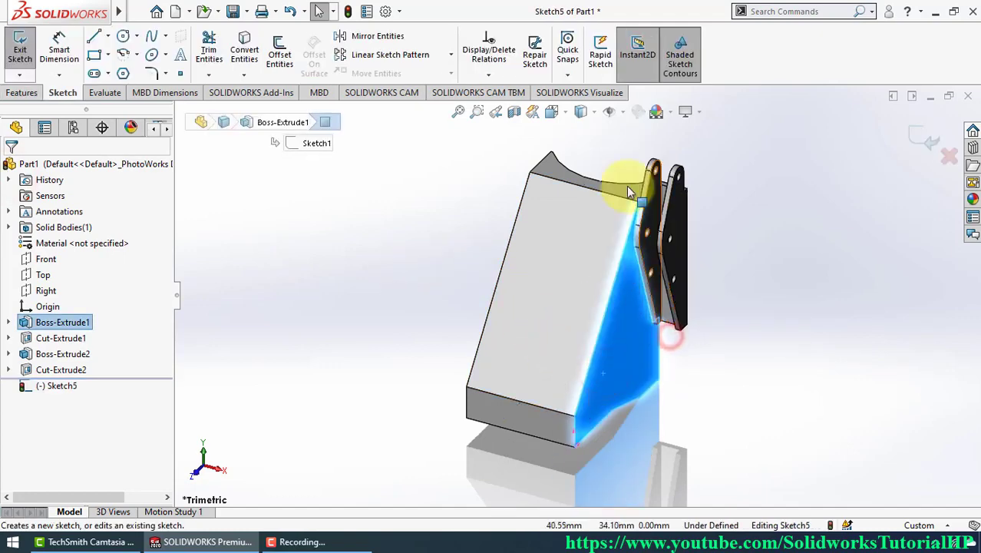
{"action": "left_click", "coordinate": [554, 113]}
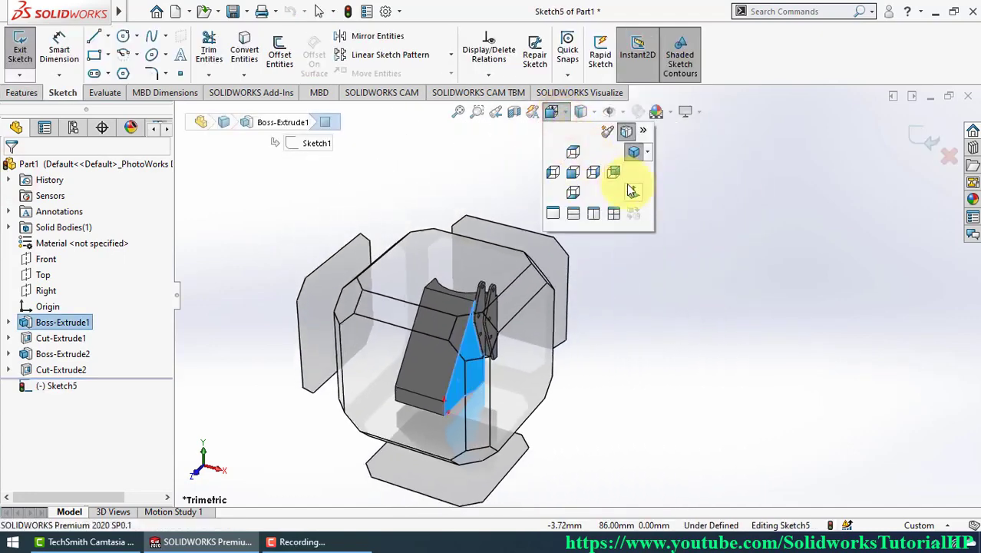
{"action": "left_click", "coordinate": [630, 190]}
{"action": "right_click_drag", "start_coordinate": [343, 220], "coordinate": [343, 255]}
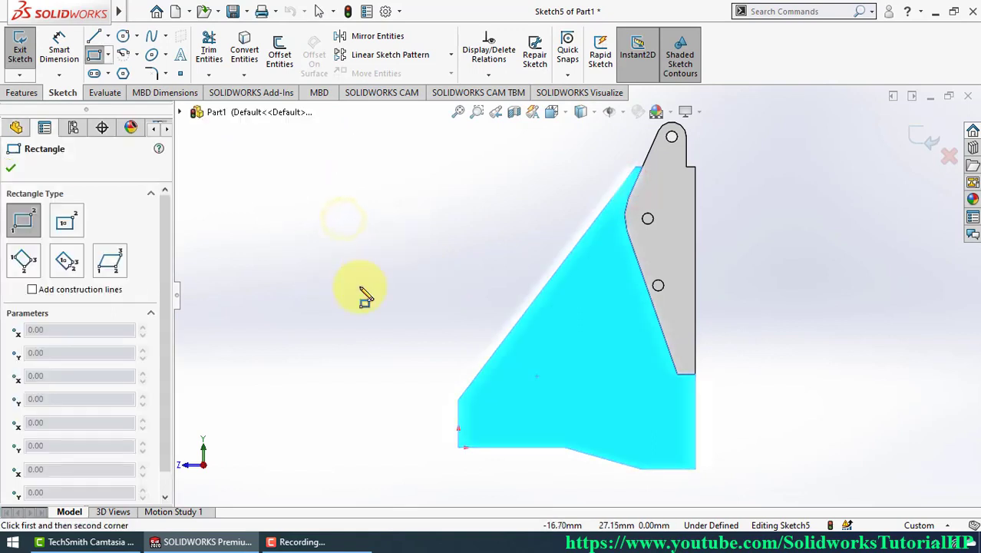
{"action": "left_click", "coordinate": [491, 446]}
{"action": "left_click", "coordinate": [534, 409]}
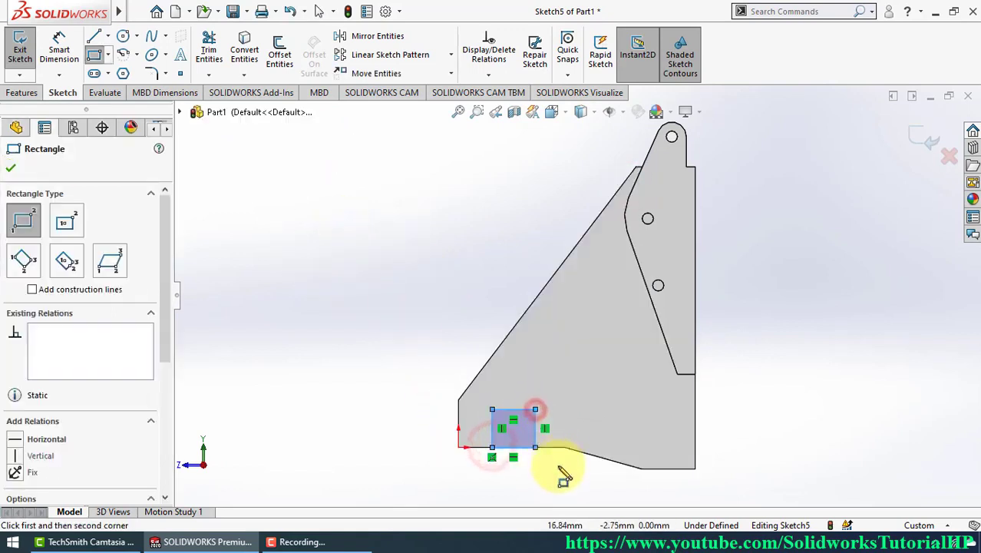
{"action": "scroll", "coordinate": [563, 466], "scroll_direction": "down", "scroll_amount": 3}
{"action": "scroll", "coordinate": [563, 467], "scroll_direction": "down", "scroll_amount": 2}
Step: Dimension the rectangle 5 mm wide, 3.5 mm tall, 2.5 mm from the body's end
{"action": "right_click_drag", "start_coordinate": [561, 452], "coordinate": [563, 395]}
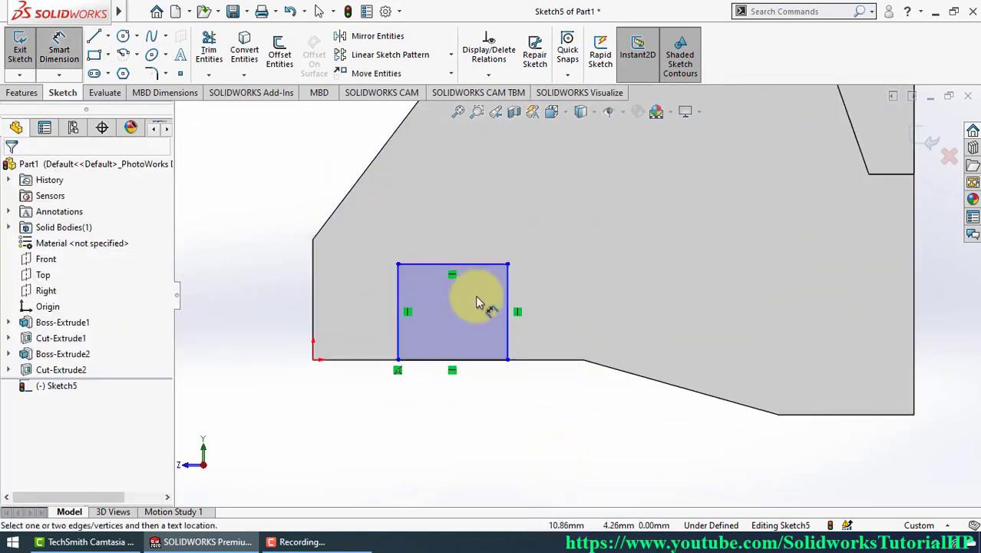
{"action": "left_click", "coordinate": [467, 263]}
{"action": "left_click", "coordinate": [463, 224]}
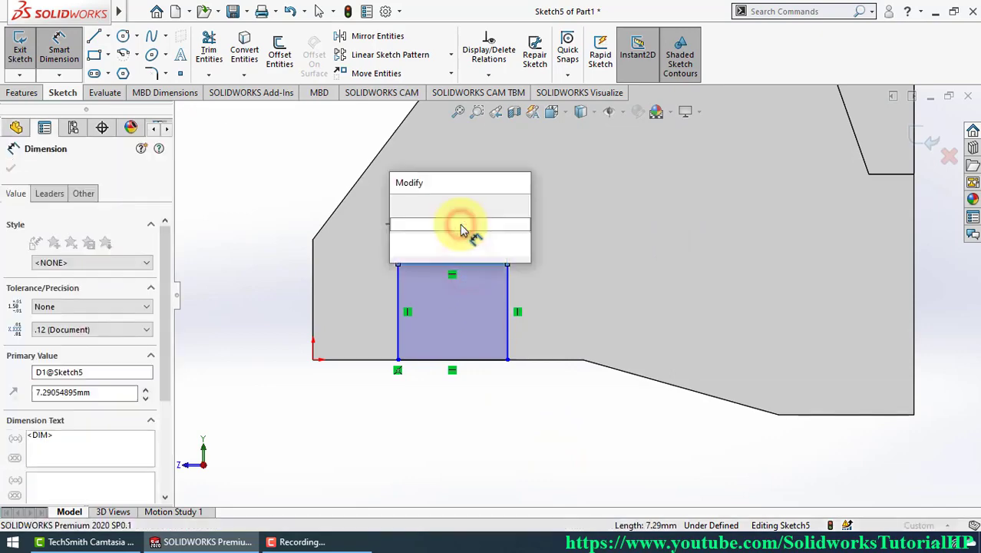
{"action": "type", "text": "5"}
{"action": "key", "text": "Return"}
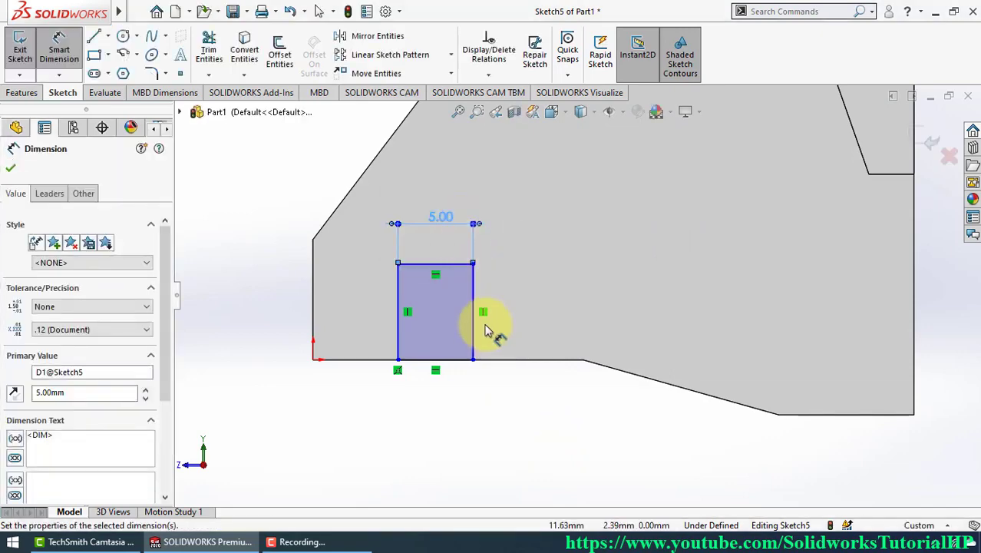
{"action": "left_click", "coordinate": [475, 329]}
{"action": "left_click", "coordinate": [521, 314]}
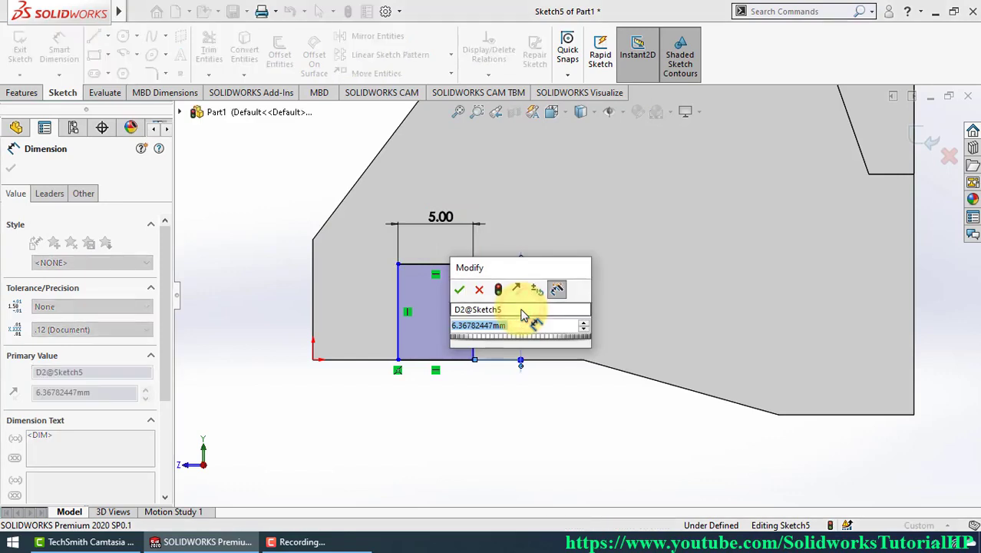
{"action": "type", "text": "3.5"}
{"action": "key", "text": "Return"}
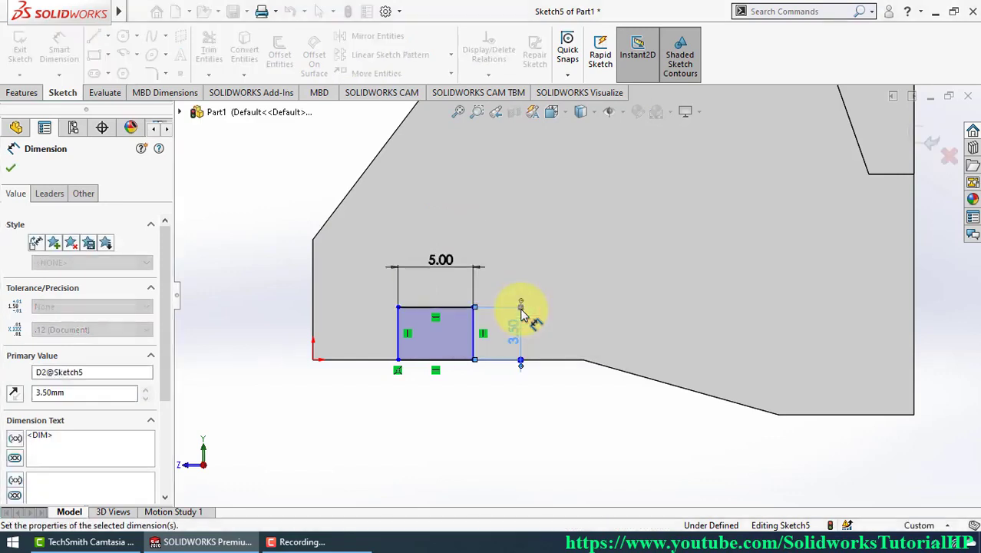
{"action": "left_click", "coordinate": [314, 334]}
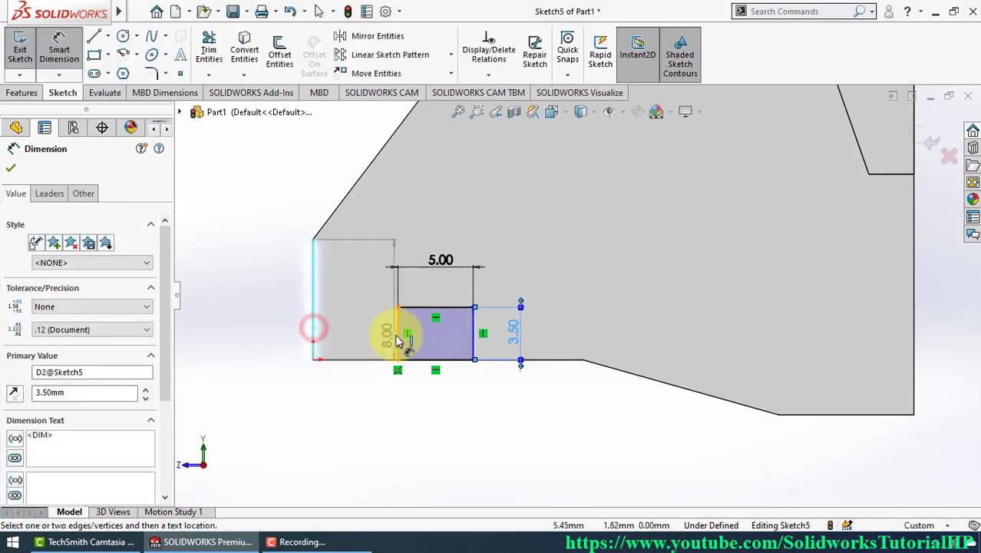
{"action": "left_click", "coordinate": [398, 360]}
{"action": "left_click", "coordinate": [351, 426]}
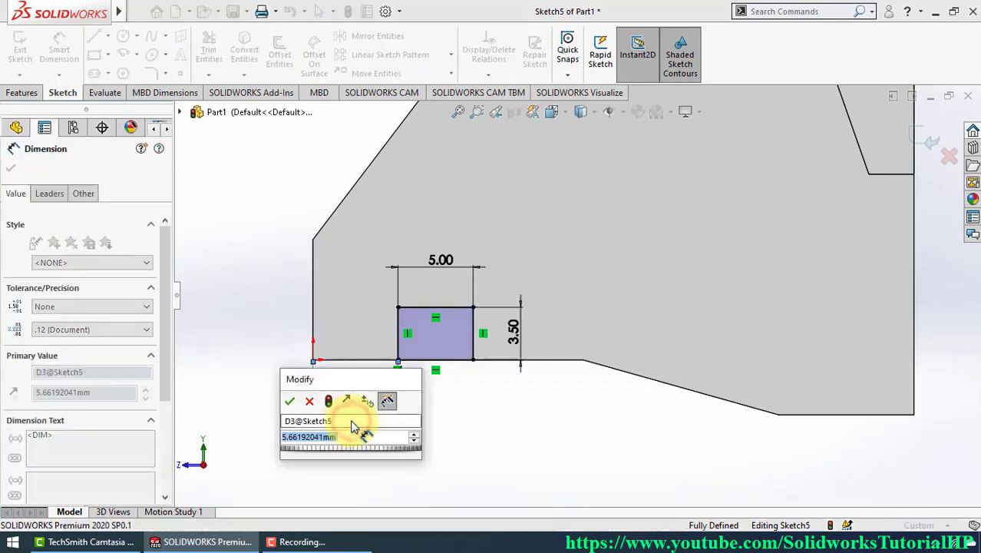
{"action": "type", "text": "2"}
{"action": "type", "text": "2.5"}
{"action": "key", "text": "Return"}
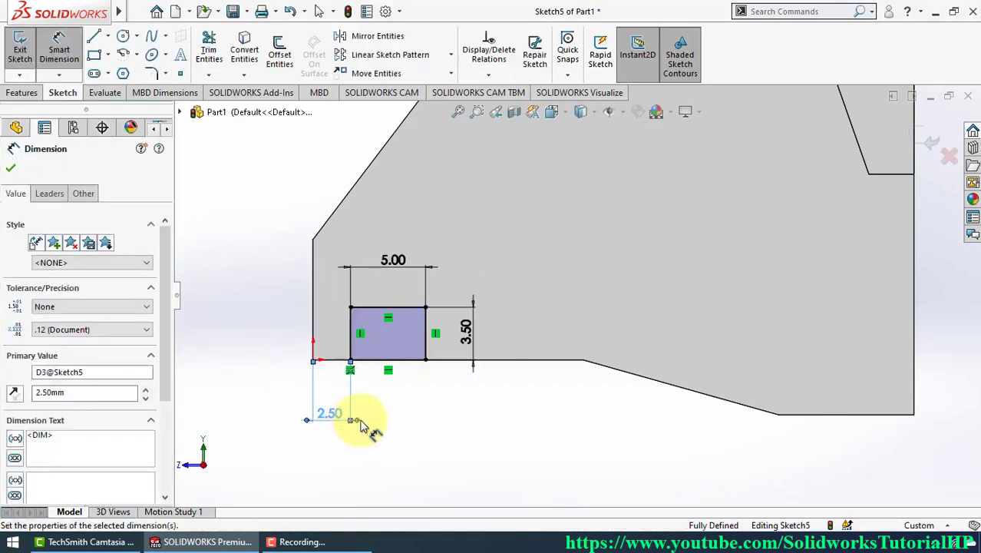
Step: Exit the sketch and cut the rectangle Through All - Both to notch the bottom
{"action": "key", "text": "Escape"}
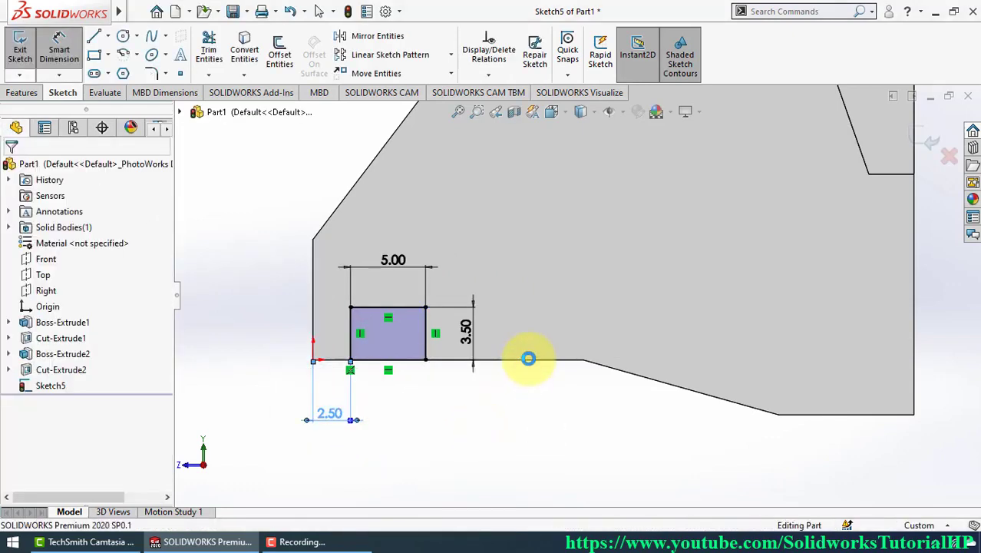
{"action": "key", "text": "ctrl+b"}
{"action": "left_click", "coordinate": [525, 397]}
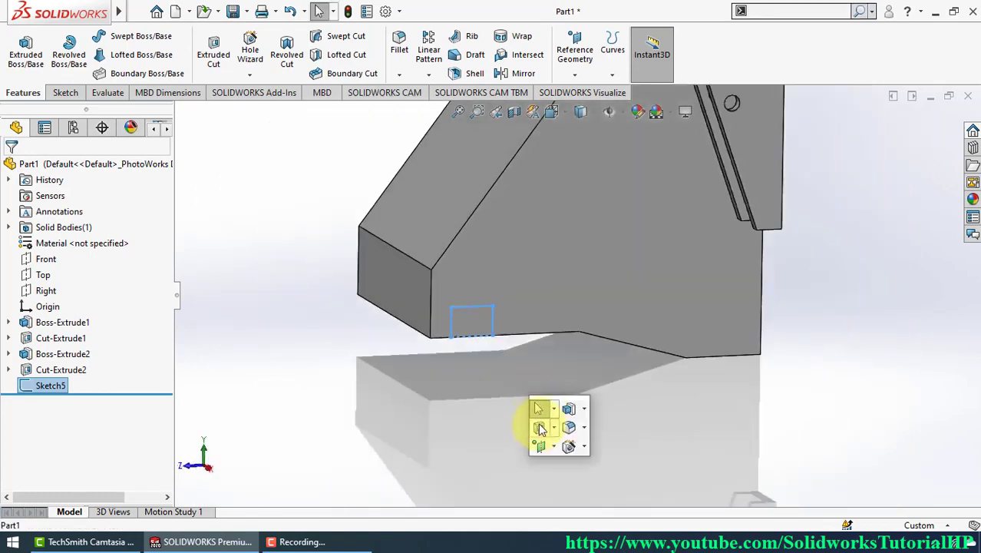
{"action": "left_click", "coordinate": [539, 427]}
{"action": "left_click", "coordinate": [129, 254]}
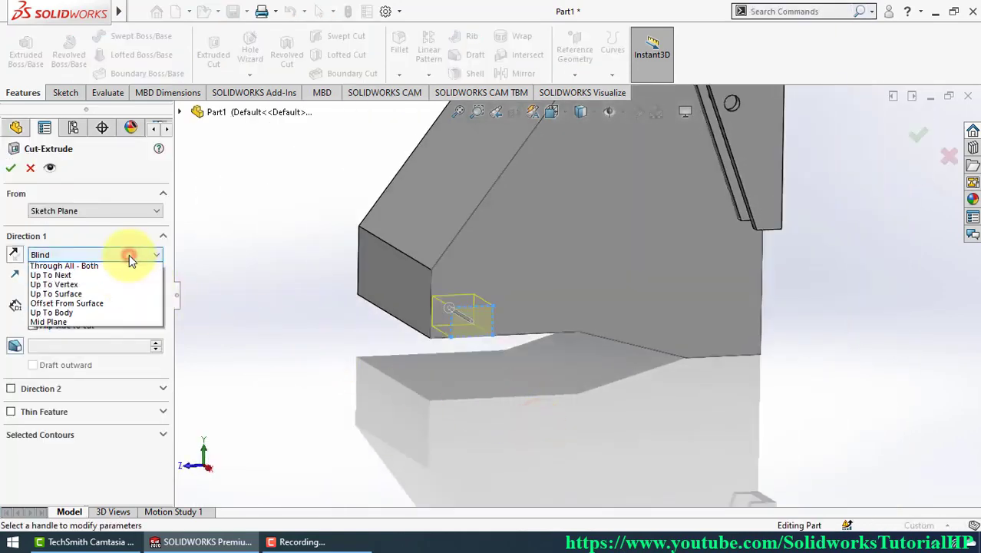
{"action": "left_click", "coordinate": [117, 284]}
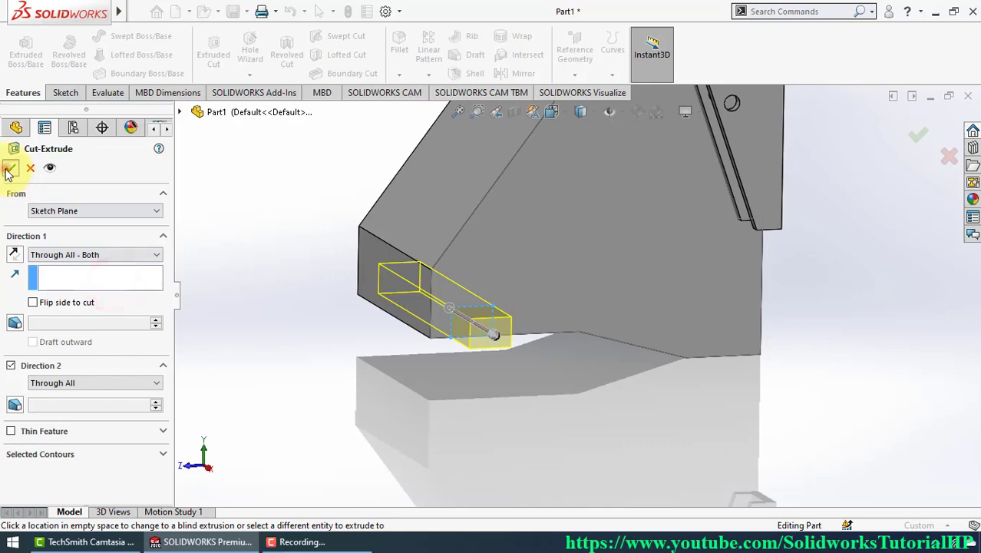
{"action": "left_click", "coordinate": [7, 171]}
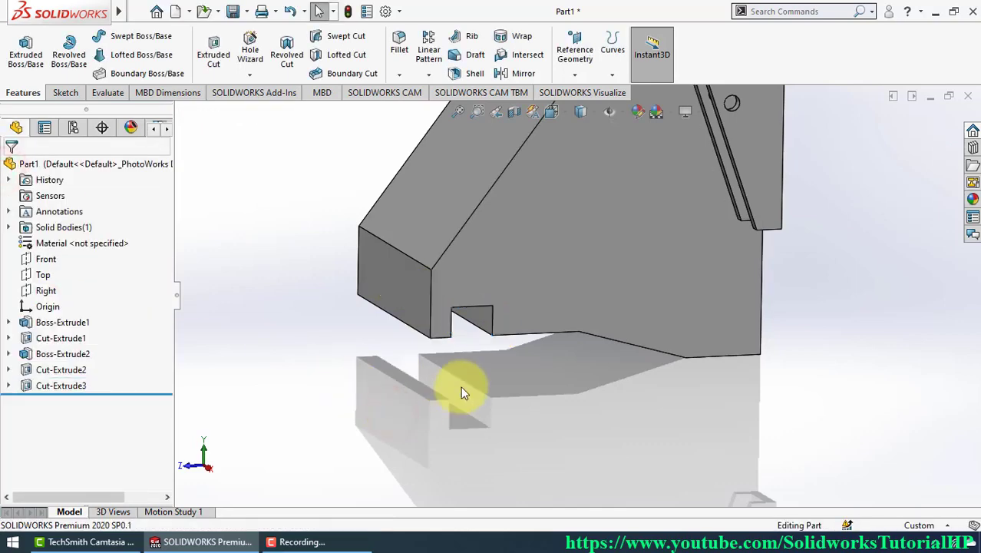
Step: Sketch a 15 mm diameter circle centred on the front face's bottom edge
{"action": "left_click", "coordinate": [406, 292]}
{"action": "left_click", "coordinate": [469, 250]}
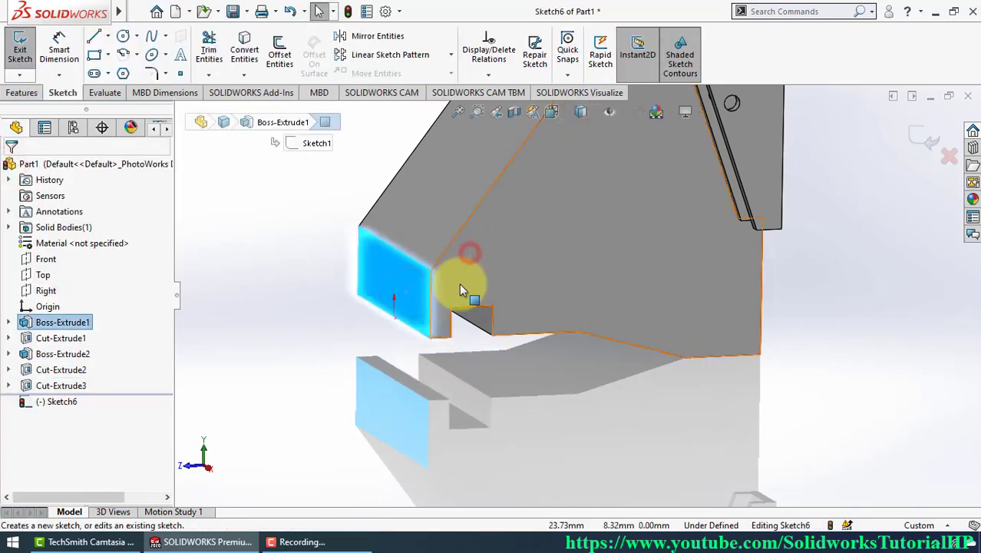
{"action": "right_click_drag", "start_coordinate": [407, 377], "coordinate": [486, 403]}
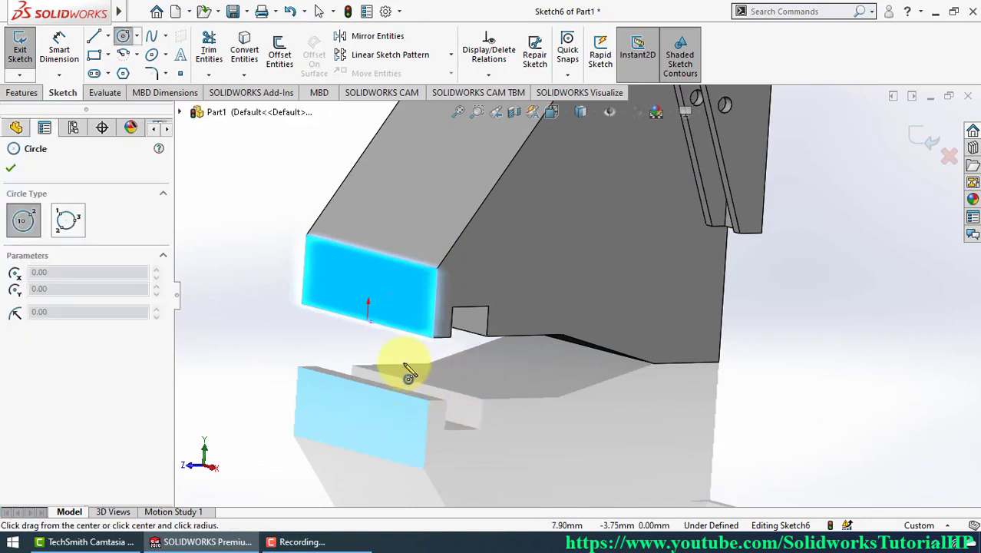
{"action": "left_click", "coordinate": [368, 321]}
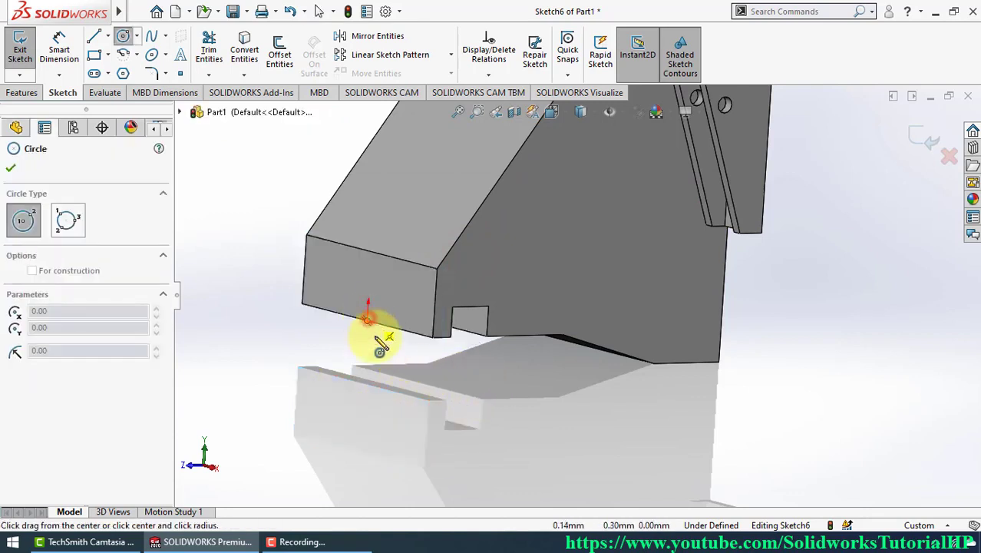
{"action": "left_click", "coordinate": [365, 354]}
{"action": "right_click_drag", "start_coordinate": [501, 412], "coordinate": [499, 349]}
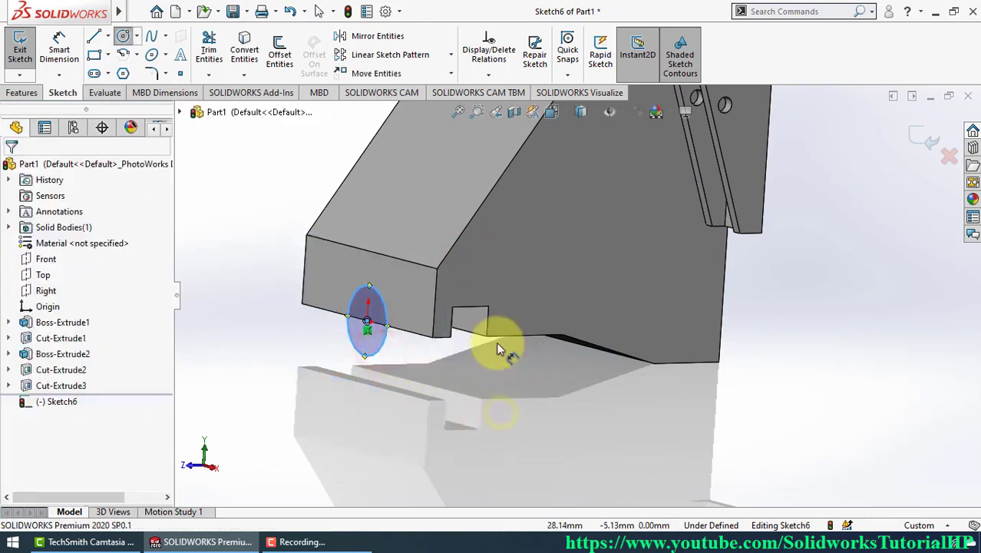
{"action": "left_click", "coordinate": [385, 342]}
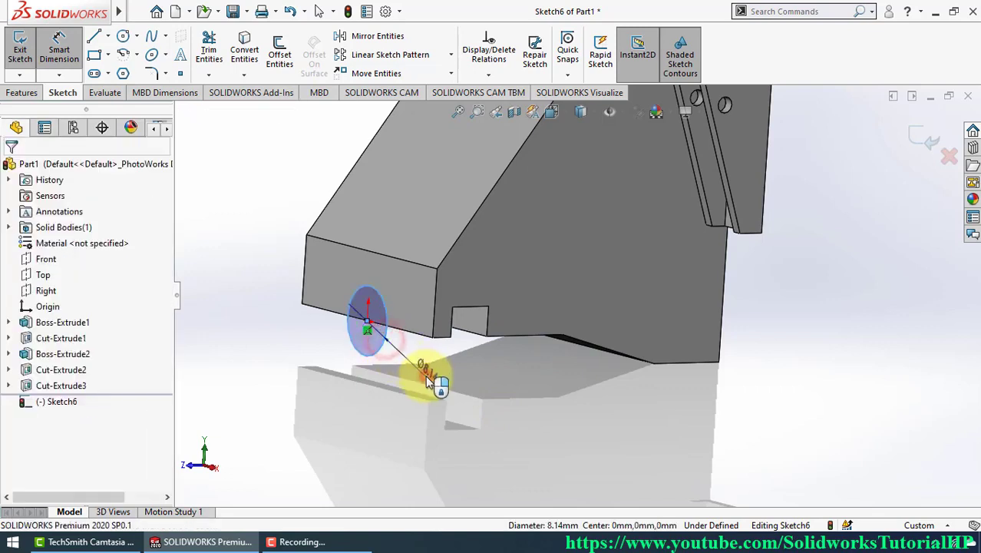
{"action": "left_click", "coordinate": [430, 381]}
{"action": "type", "text": "15"}
{"action": "key", "text": "Return"}
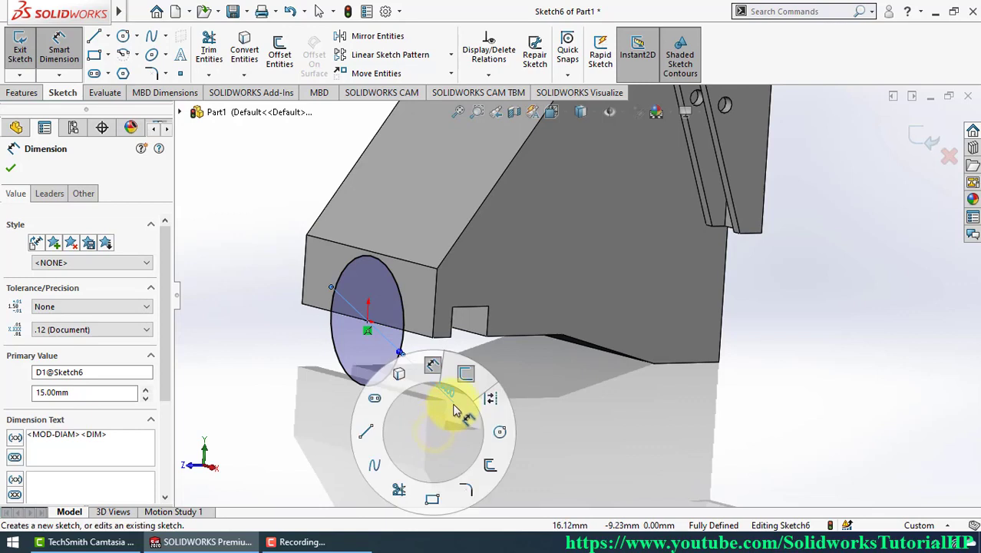
Step: Cut the circle Up To Surface, stopping at the notch's side face
{"action": "right_click_drag", "start_coordinate": [441, 428], "coordinate": [468, 380]}
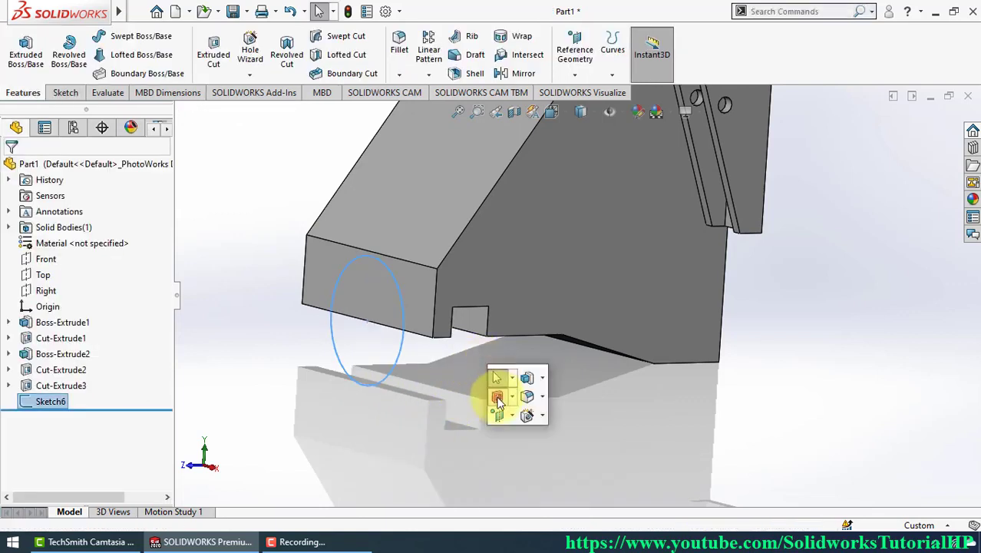
{"action": "left_click", "coordinate": [498, 397]}
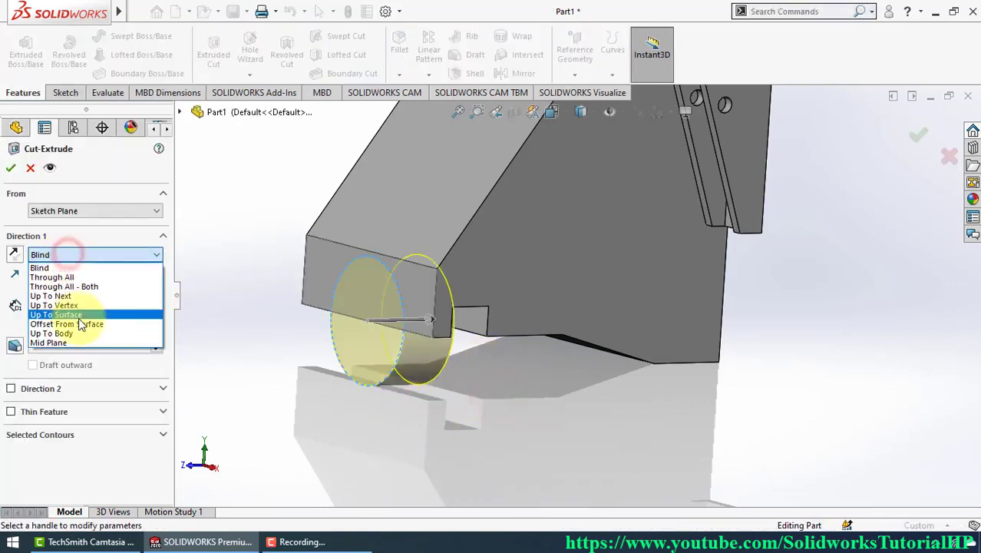
{"action": "left_click", "coordinate": [123, 311]}
{"action": "left_click", "coordinate": [465, 326]}
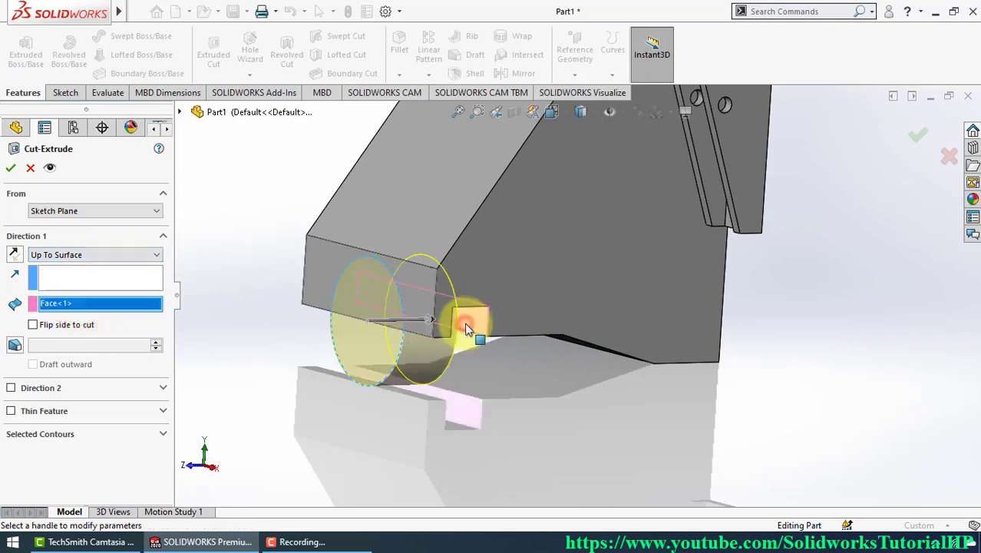
{"action": "key", "text": "Return"}
{"action": "mouse_move", "coordinate": [492, 379]}
{"action": "middle_mouse_down"}
{"action": "mouse_move", "coordinate": [521, 329]}
{"action": "mouse_move", "coordinate": [565, 284]}
{"action": "mouse_move", "coordinate": [516, 313]}
{"action": "mouse_move", "coordinate": [474, 399]}
{"action": "middle_mouse_up"}
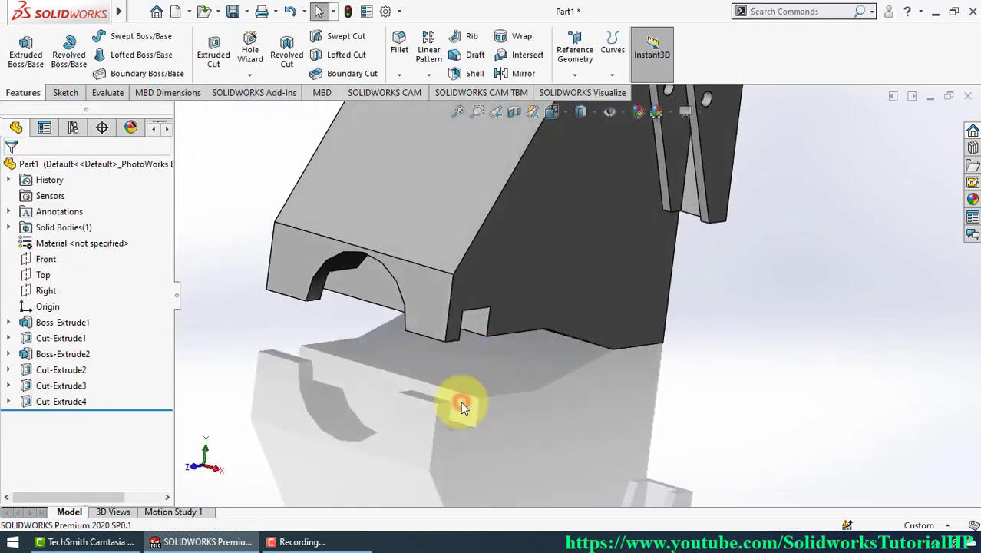
{"action": "key", "text": "ctrl+7"}
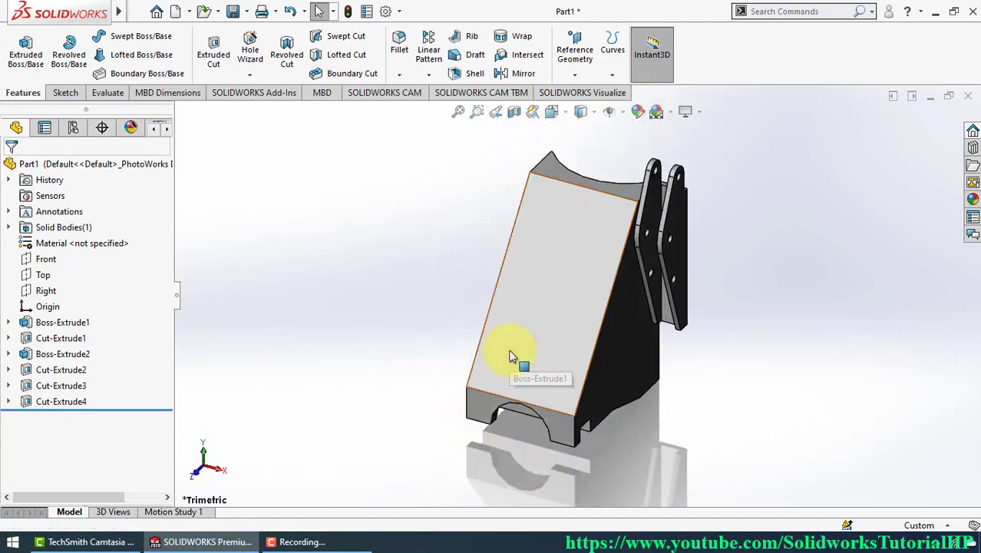
Step: Edit Boss-Extrude2 and clear Merge result so the lugs stay a separate body
{"action": "mouse_move", "coordinate": [583, 356]}
{"action": "middle_mouse_down"}
{"action": "mouse_move", "coordinate": [686, 313]}
{"action": "mouse_move", "coordinate": [604, 318]}
{"action": "mouse_move", "coordinate": [558, 358]}
{"action": "mouse_move", "coordinate": [583, 413]}
{"action": "mouse_move", "coordinate": [633, 344]}
{"action": "mouse_move", "coordinate": [297, 385]}
{"action": "middle_mouse_up"}
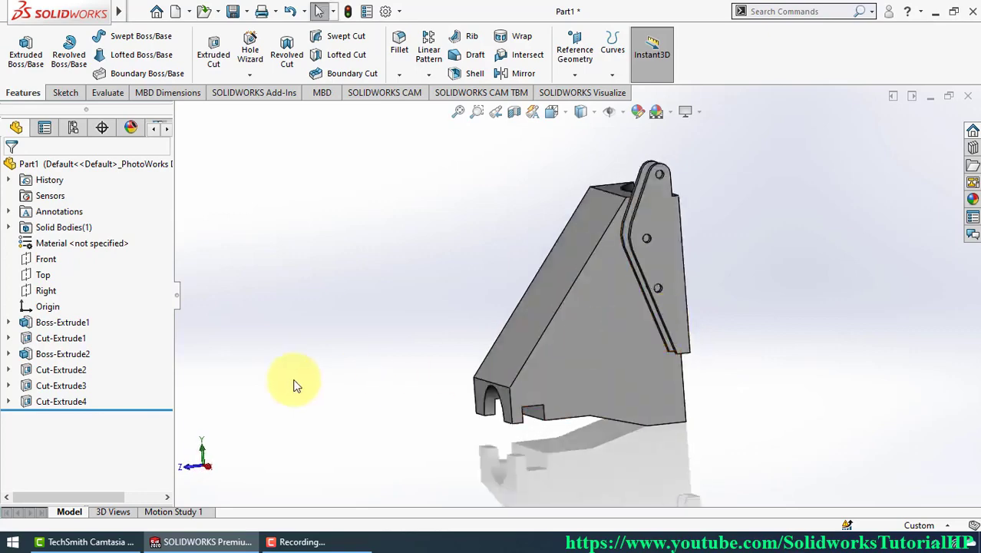
{"action": "right_click", "coordinate": [73, 353]}
{"action": "left_click", "coordinate": [82, 208]}
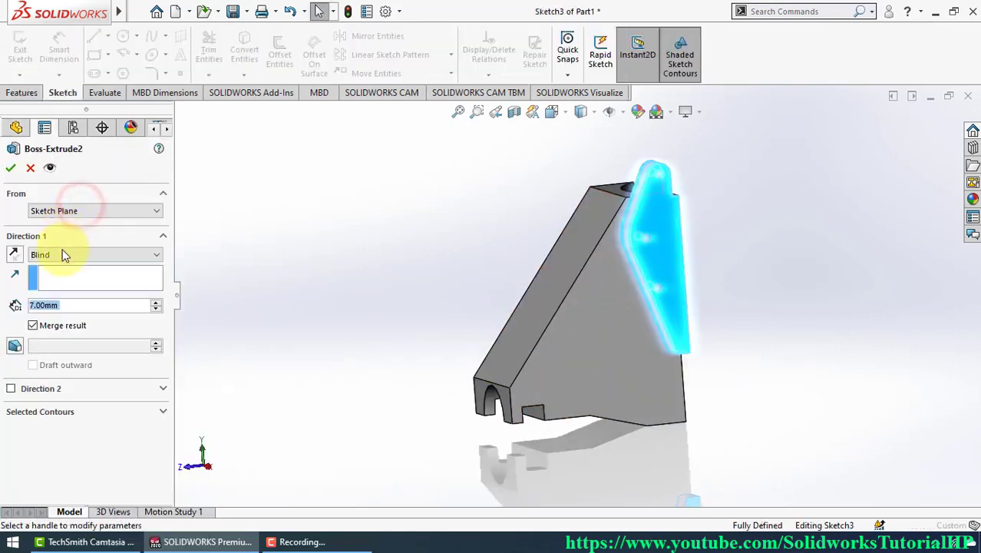
{"action": "left_click", "coordinate": [34, 326]}
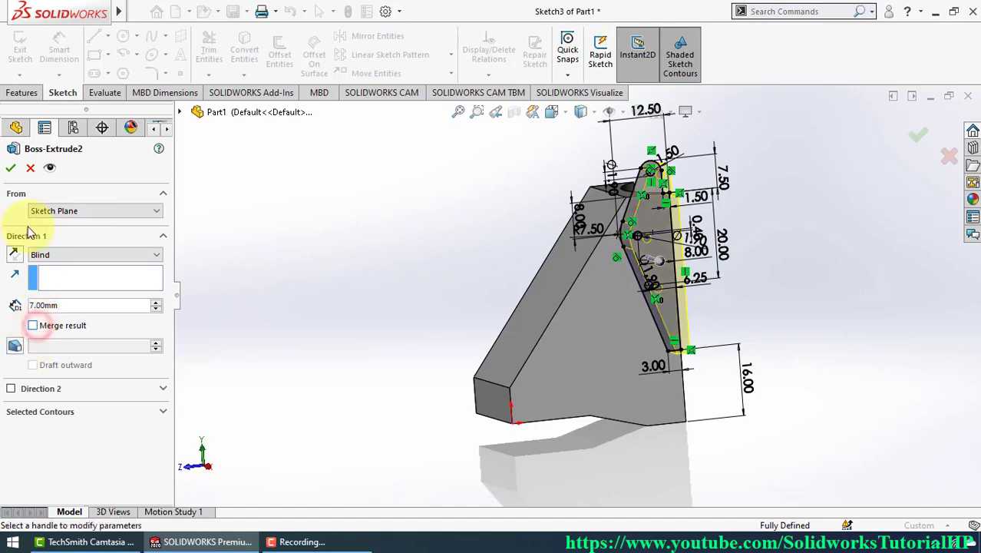
{"action": "left_click", "coordinate": [11, 168]}
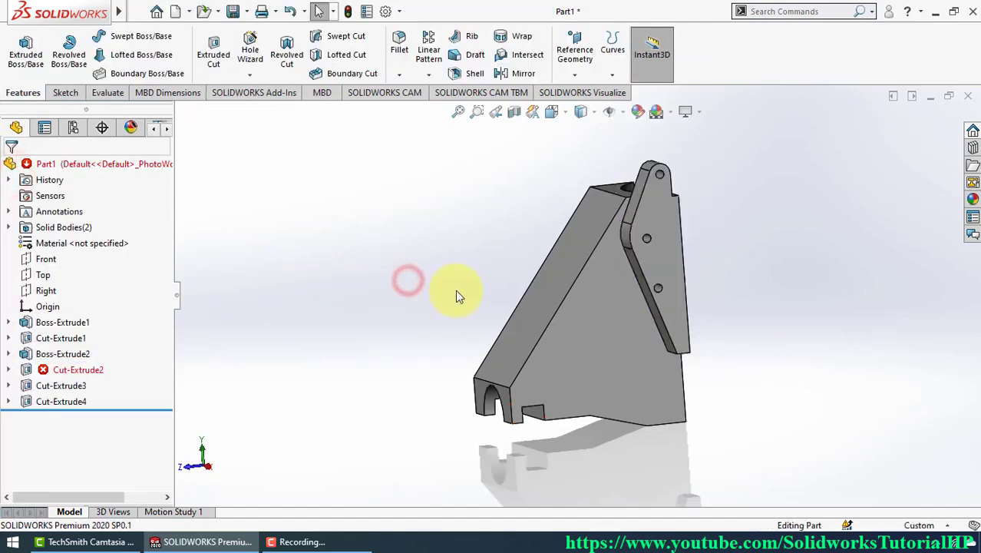
{"action": "mouse_move", "coordinate": [458, 296]}
{"action": "middle_mouse_down"}
{"action": "mouse_move", "coordinate": [504, 294]}
{"action": "mouse_move", "coordinate": [579, 188]}
{"action": "middle_mouse_up"}
{"action": "left_click", "coordinate": [666, 276]}
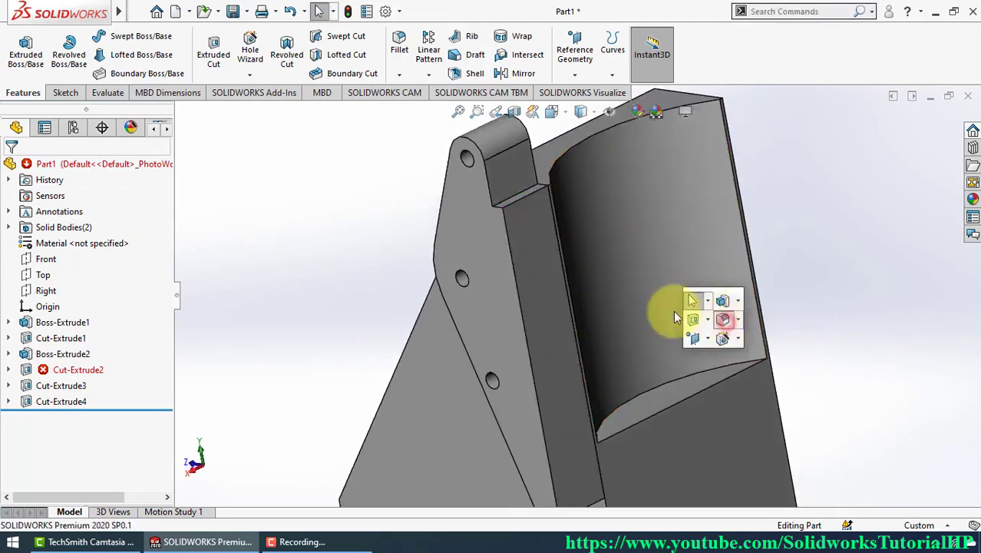
{"action": "left_click", "coordinate": [722, 320]}
{"action": "key", "text": "Escape"}
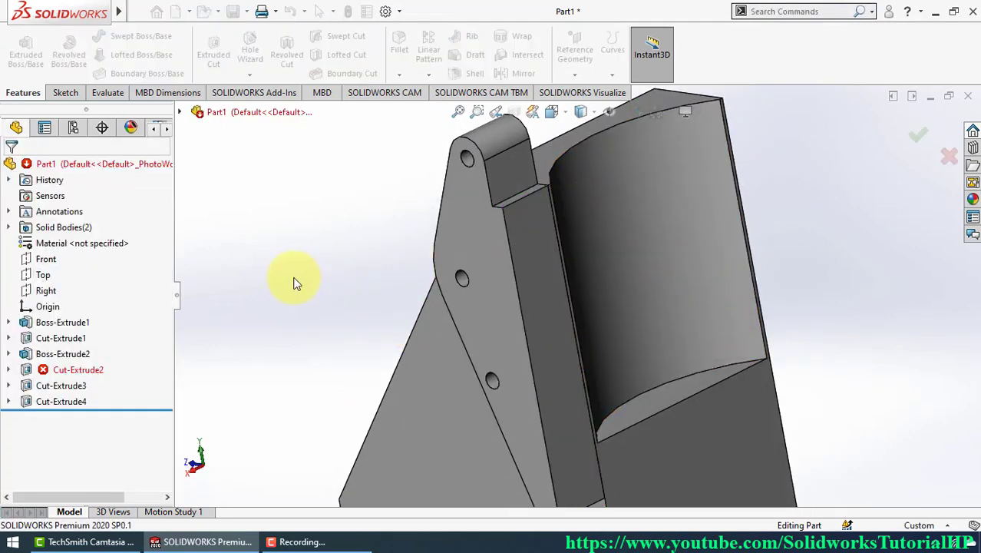
Step: Change Cut-Extrude2's feature scope from Cut-Extrude1 to the Boss-Extrude2 lug body
{"action": "left_click", "coordinate": [67, 372]}
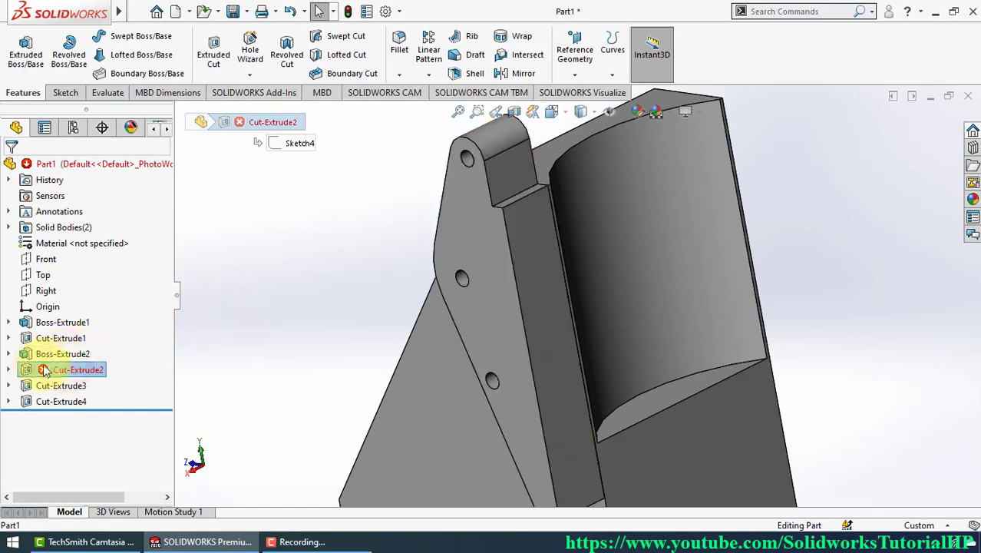
{"action": "right_click", "coordinate": [65, 372]}
{"action": "left_click", "coordinate": [52, 129]}
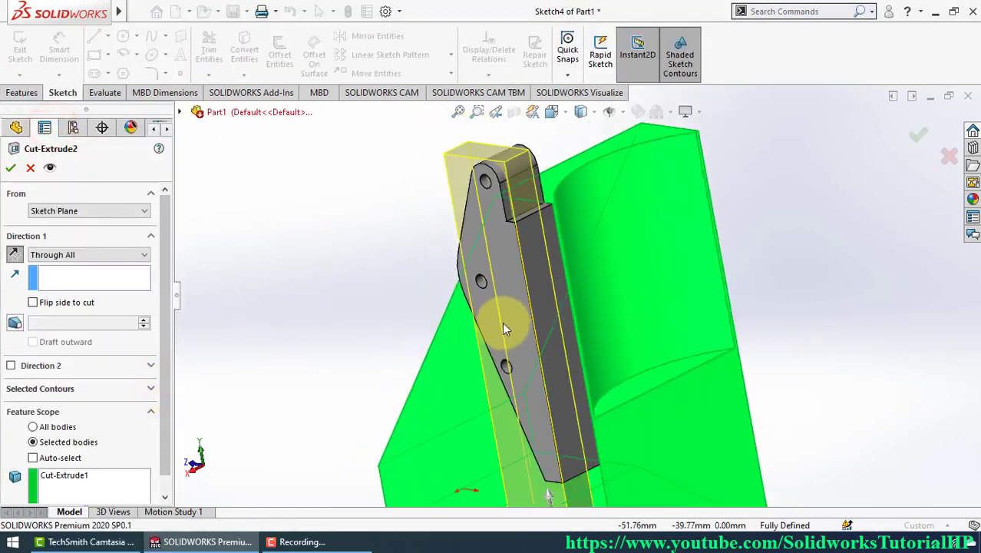
{"action": "scroll", "coordinate": [538, 318], "scroll_direction": "up", "scroll_amount": 3}
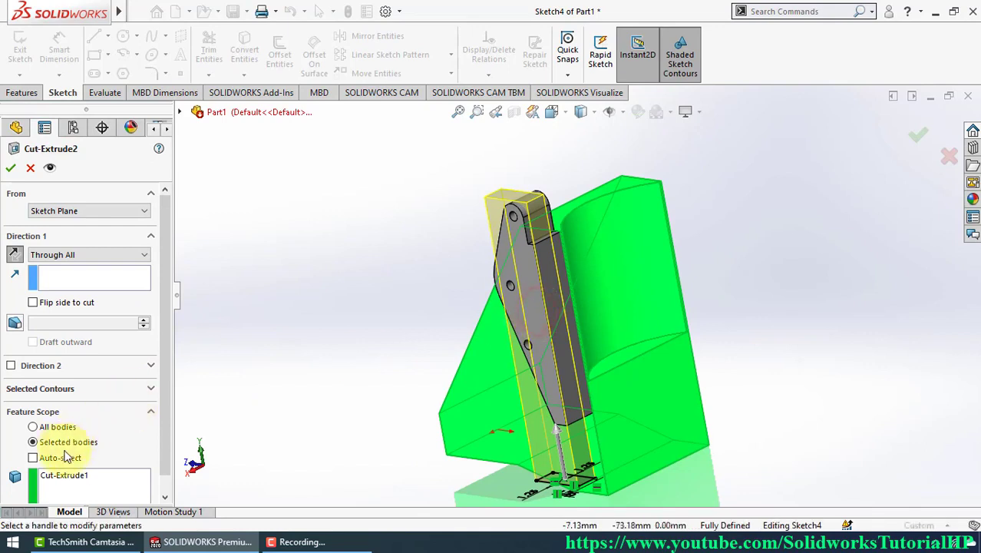
{"action": "left_click", "coordinate": [65, 476]}
{"action": "right_click", "coordinate": [68, 478]}
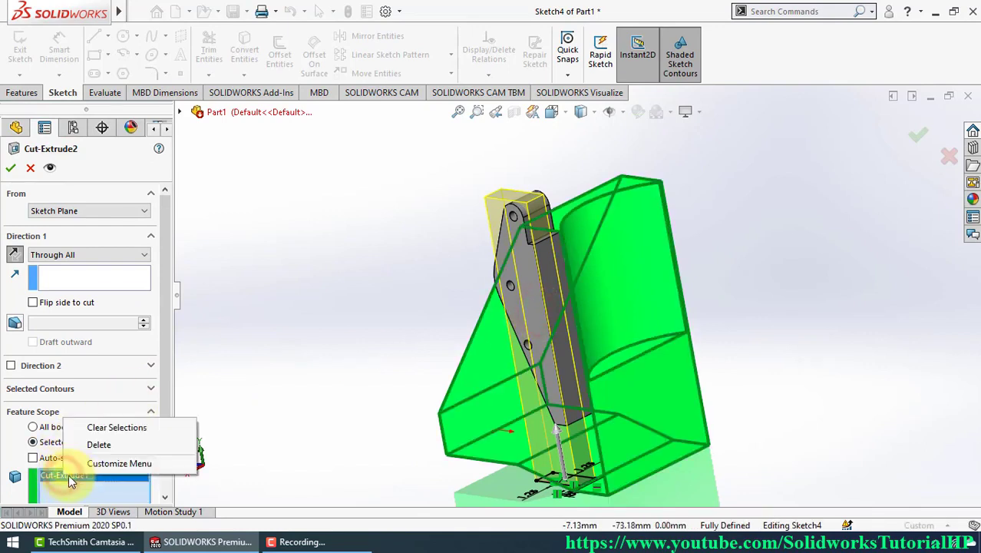
{"action": "left_click", "coordinate": [98, 444]}
{"action": "left_click", "coordinate": [552, 297]}
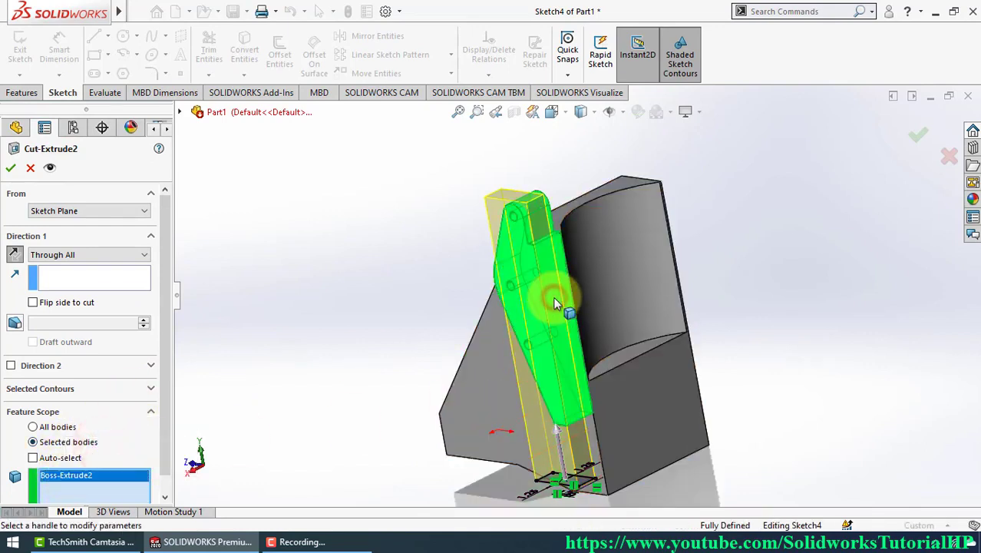
{"action": "key", "text": "Return"}
{"action": "mouse_move", "coordinate": [554, 292]}
{"action": "middle_mouse_down"}
{"action": "mouse_move", "coordinate": [691, 281]}
{"action": "mouse_move", "coordinate": [601, 323]}
{"action": "mouse_move", "coordinate": [766, 280]}
{"action": "middle_mouse_up"}
Step: Try several lug-block edges for the fillet, removing each from the selection list
{"action": "left_click", "coordinate": [766, 281]}
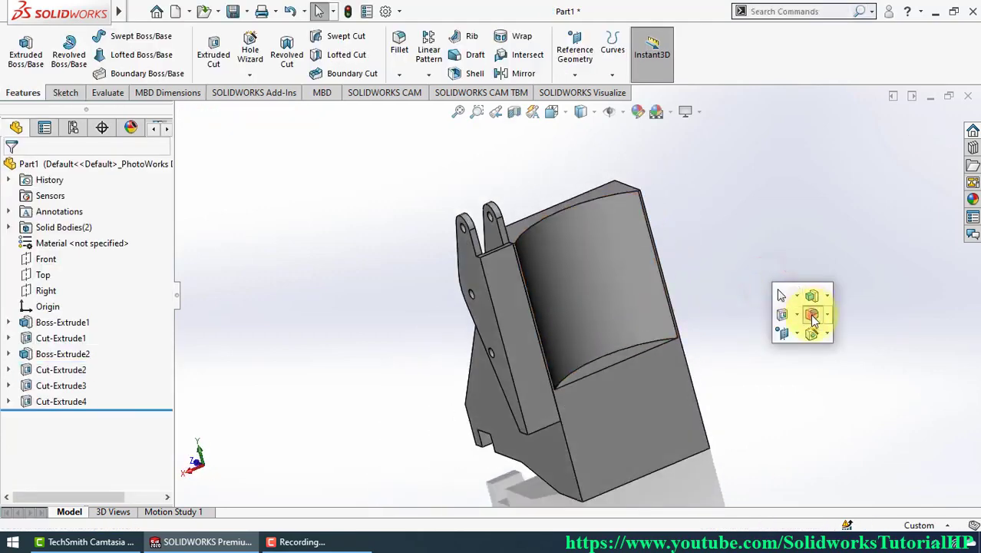
{"action": "scroll", "coordinate": [526, 273], "scroll_direction": "down", "scroll_amount": 3}
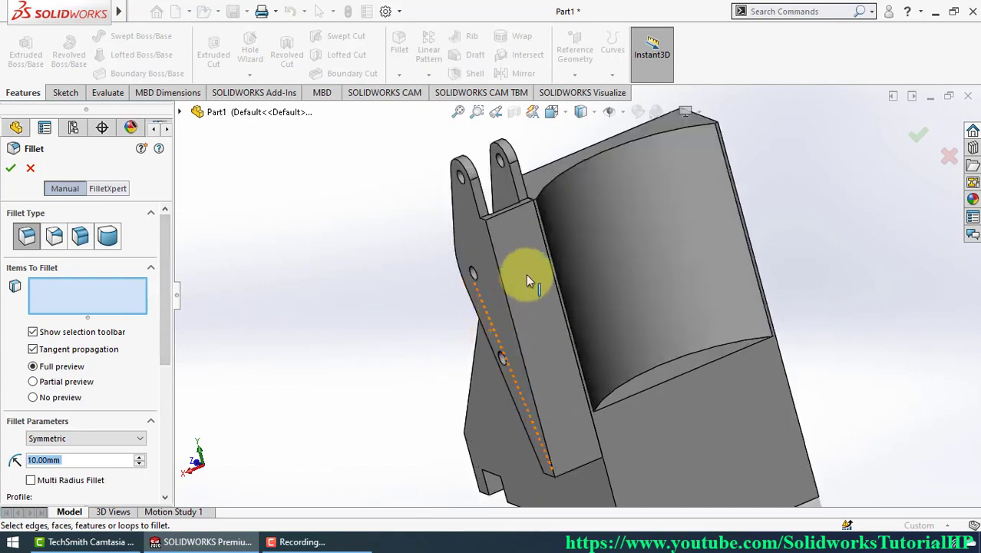
{"action": "scroll", "coordinate": [539, 225], "scroll_direction": "down", "scroll_amount": 2}
{"action": "left_click", "coordinate": [536, 199]}
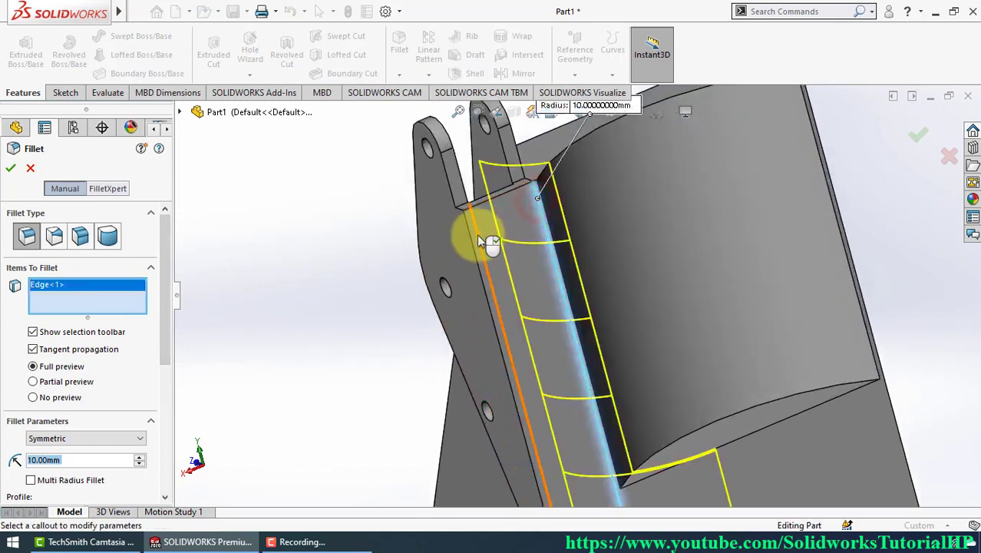
{"action": "left_click", "coordinate": [542, 206]}
{"action": "right_click", "coordinate": [107, 296]}
{"action": "left_click", "coordinate": [122, 302]}
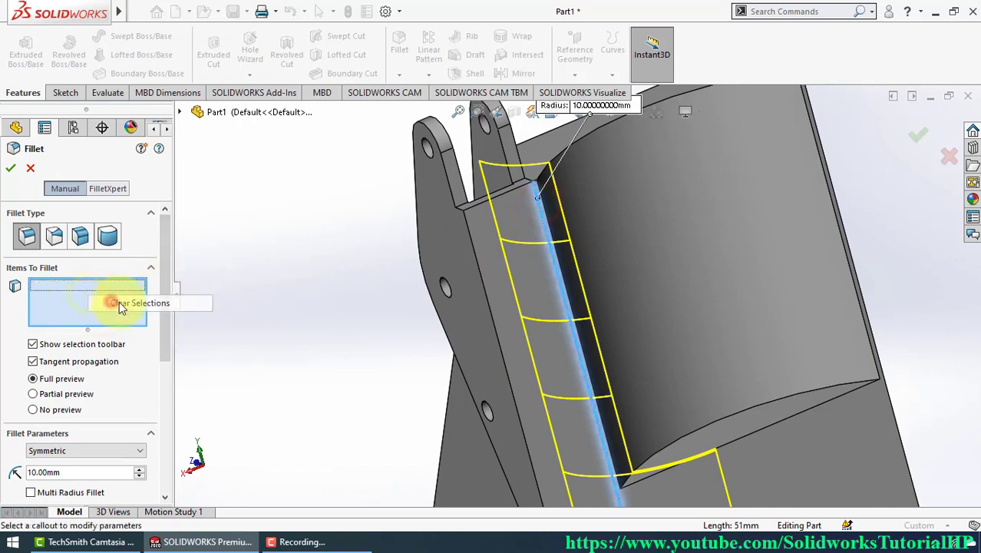
{"action": "scroll", "coordinate": [559, 240], "scroll_direction": "down", "scroll_amount": 2}
{"action": "scroll", "coordinate": [541, 195], "scroll_direction": "down", "scroll_amount": 3}
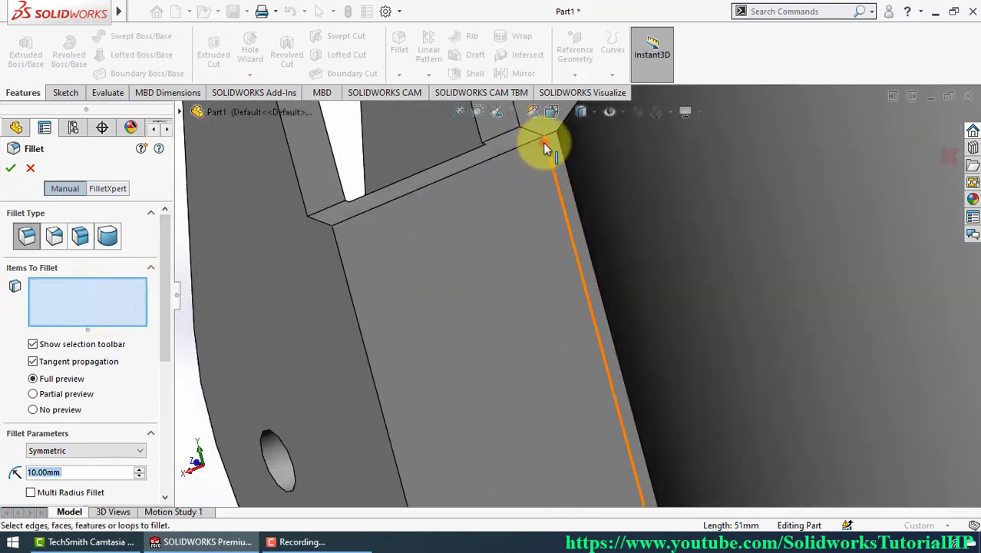
{"action": "left_click", "coordinate": [543, 142]}
{"action": "right_click", "coordinate": [76, 307]}
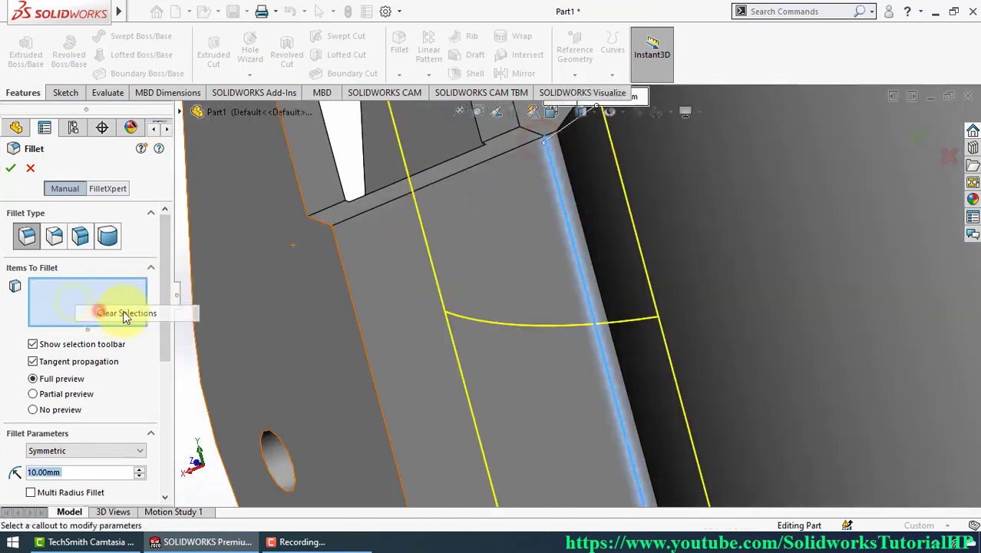
{"action": "left_click", "coordinate": [96, 313]}
{"action": "mouse_move", "coordinate": [535, 281]}
{"action": "middle_mouse_down"}
{"action": "mouse_move", "coordinate": [529, 289]}
{"action": "mouse_move", "coordinate": [518, 210]}
{"action": "middle_mouse_up"}
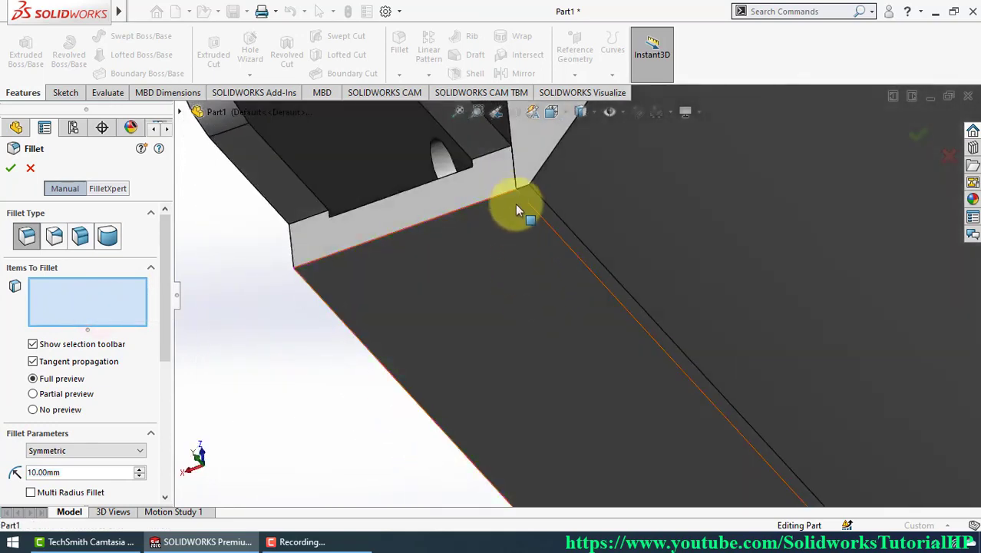
{"action": "left_click", "coordinate": [522, 201]}
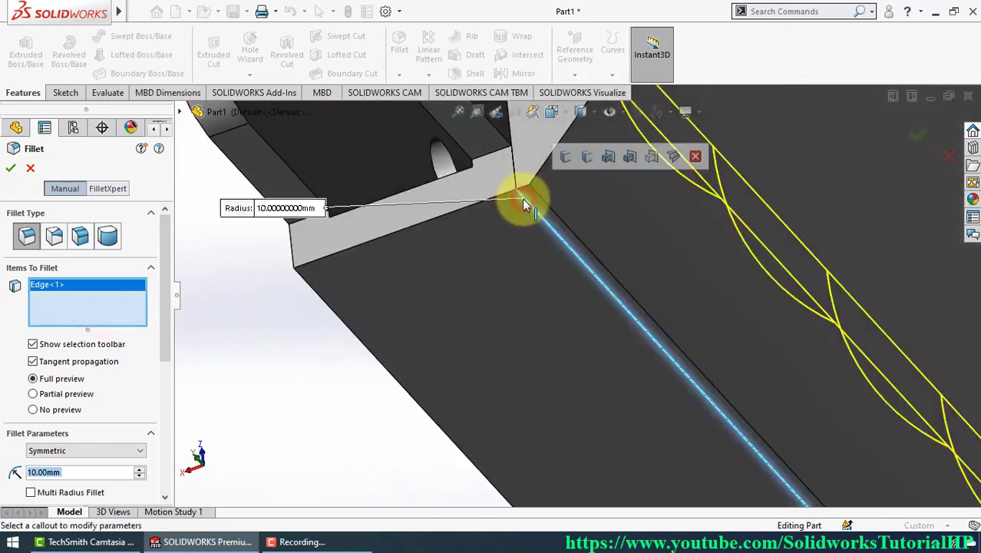
{"action": "scroll", "coordinate": [529, 244], "scroll_direction": "up", "scroll_amount": 3}
{"action": "scroll", "coordinate": [533, 249], "scroll_direction": "up", "scroll_amount": 2}
{"action": "mouse_move", "coordinate": [537, 252]}
{"action": "middle_mouse_down"}
{"action": "mouse_move", "coordinate": [591, 208]}
{"action": "mouse_move", "coordinate": [373, 270]}
{"action": "middle_mouse_up"}
{"action": "right_click", "coordinate": [106, 299]}
{"action": "left_click", "coordinate": [172, 304]}
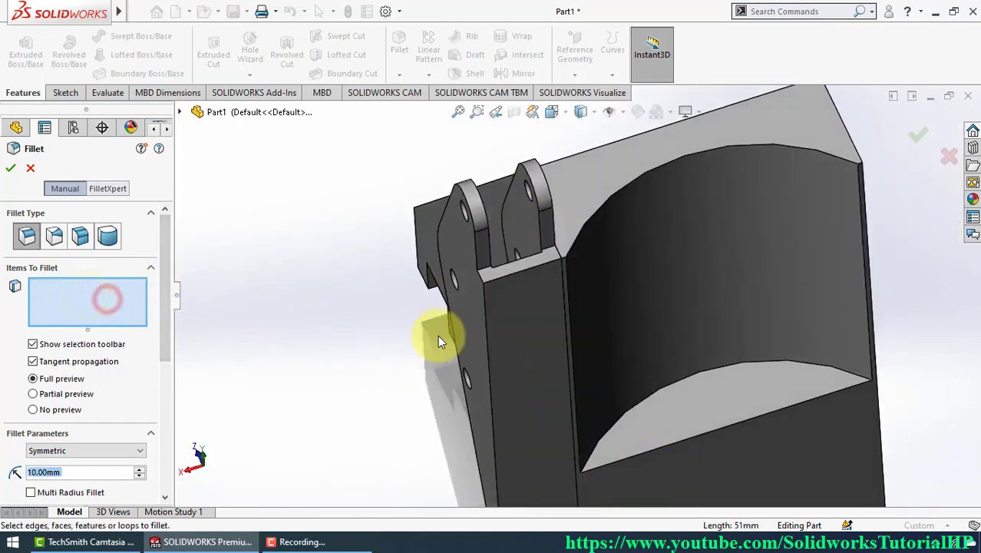
{"action": "left_click", "coordinate": [483, 293]}
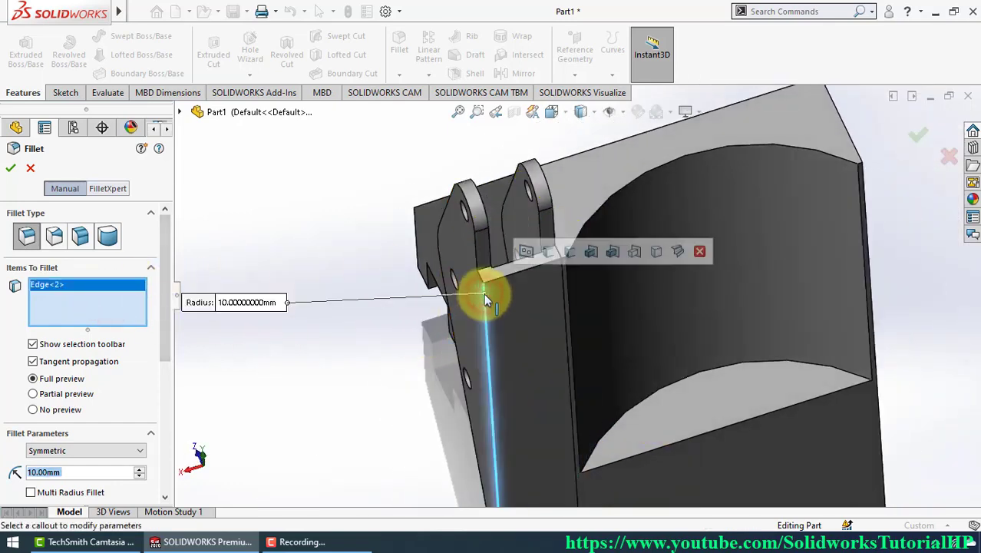
{"action": "right_click", "coordinate": [107, 286]}
{"action": "left_click", "coordinate": [98, 314]}
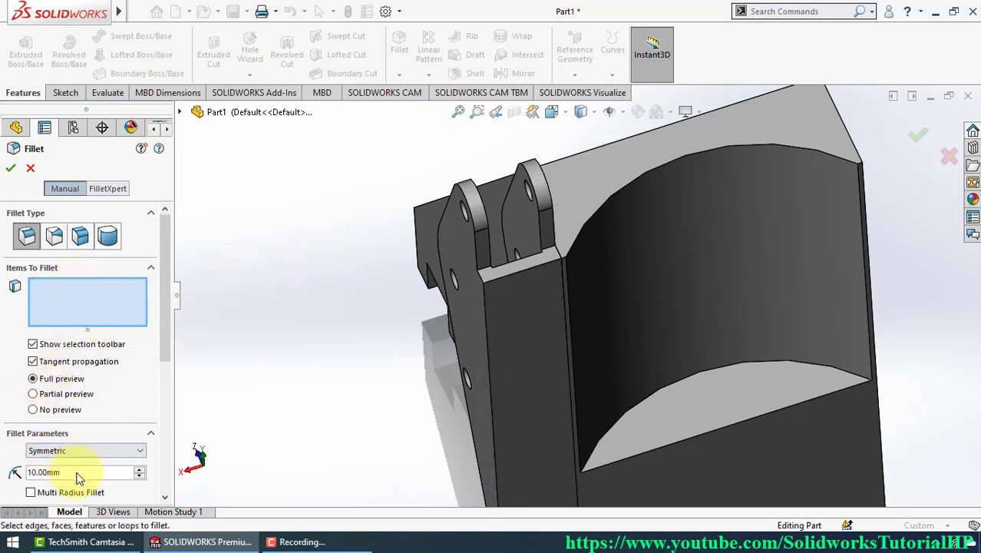
Step: Set the fillet radius to 0.50 mm and select the lug block's narrow front face
{"action": "left_click_drag", "start_coordinate": [73, 473], "coordinate": [2, 471]}
{"action": "type", "text": "0."}
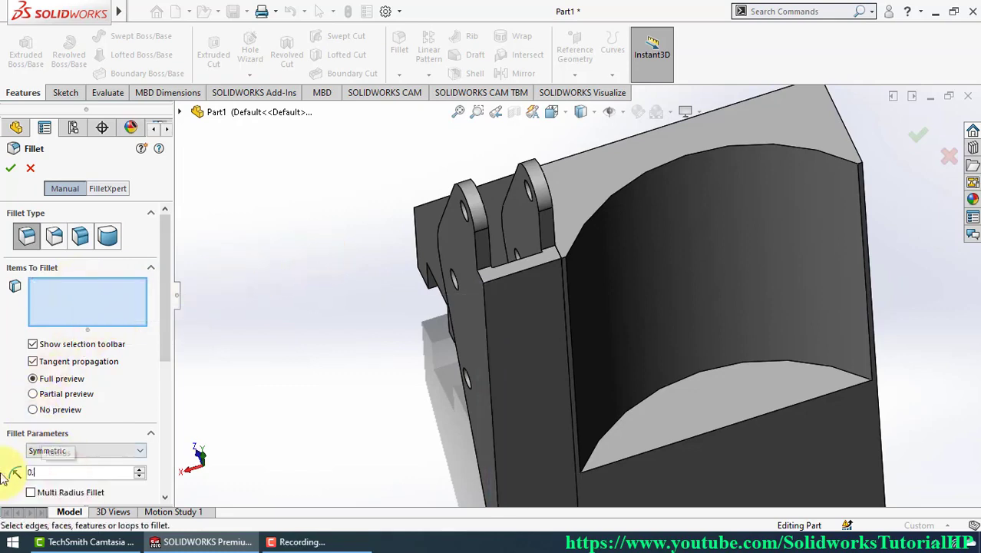
{"action": "left_click", "coordinate": [499, 317]}
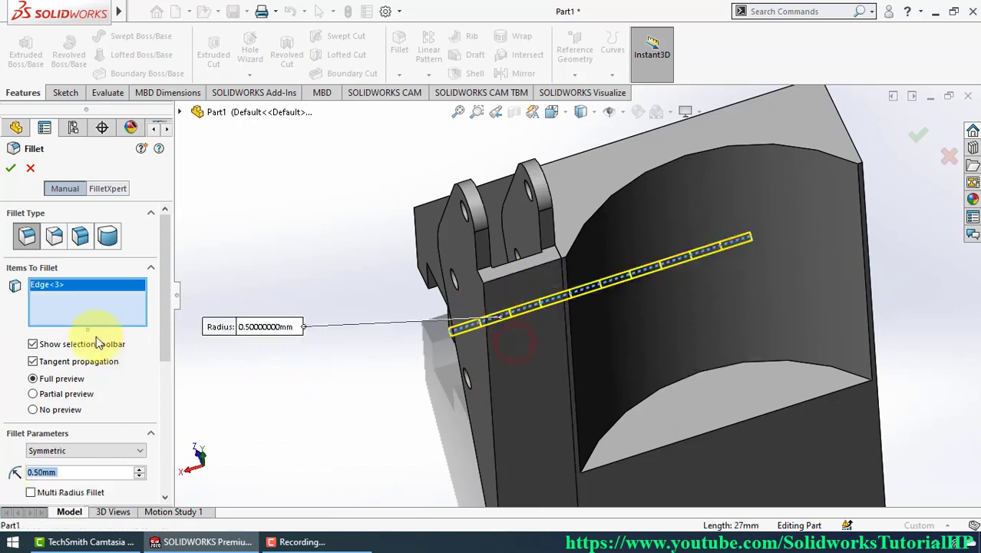
{"action": "right_click", "coordinate": [110, 312]}
{"action": "left_click", "coordinate": [129, 322]}
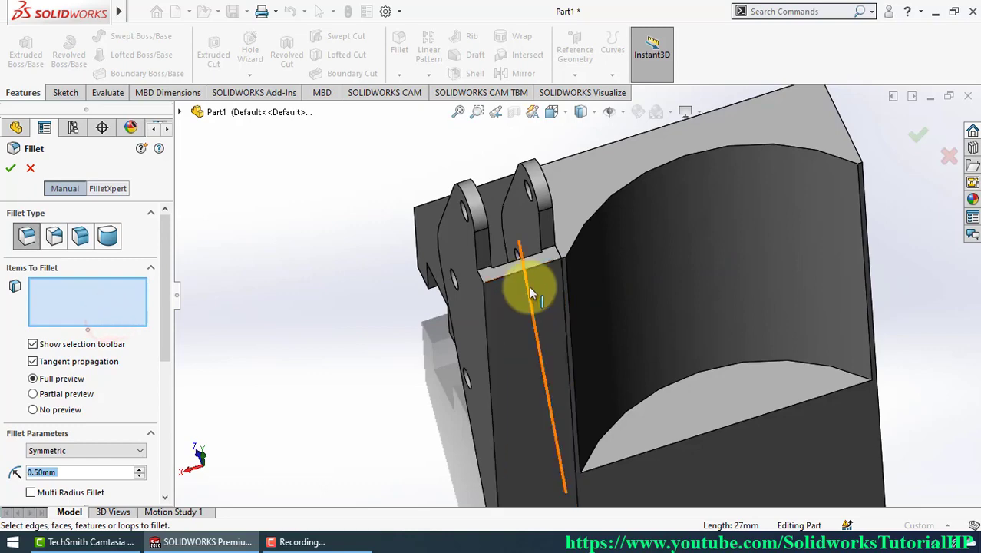
{"action": "left_click", "coordinate": [503, 302]}
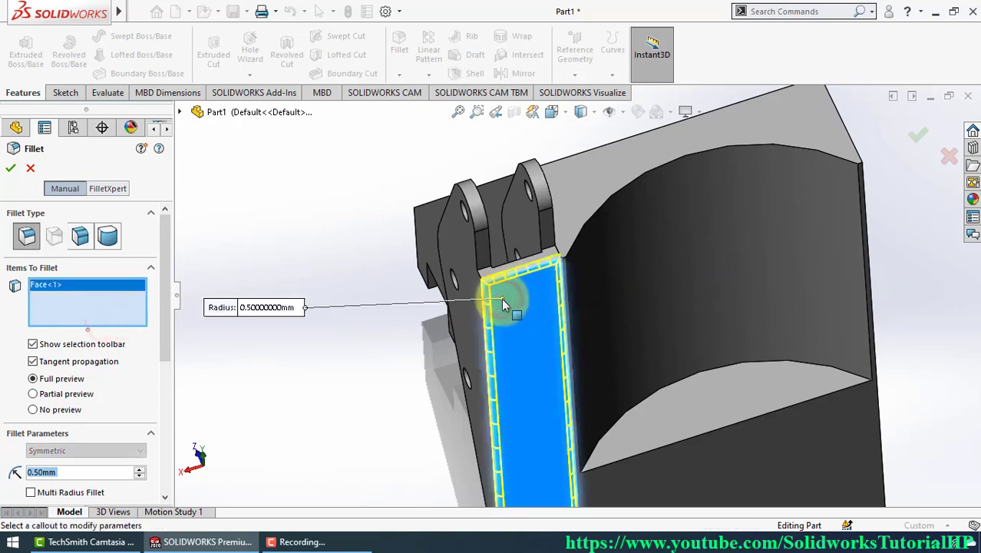
Step: Add two lug edges to the fillet and apply it as Fillet1
{"action": "mouse_move", "coordinate": [503, 304]}
{"action": "middle_mouse_down"}
{"action": "mouse_move", "coordinate": [519, 244]}
{"action": "mouse_move", "coordinate": [510, 219]}
{"action": "mouse_move", "coordinate": [679, 292]}
{"action": "mouse_move", "coordinate": [656, 304]}
{"action": "mouse_move", "coordinate": [691, 292]}
{"action": "mouse_move", "coordinate": [693, 320]}
{"action": "middle_mouse_up"}
{"action": "scroll", "coordinate": [656, 303], "scroll_direction": "down", "scroll_amount": 3}
{"action": "scroll", "coordinate": [649, 298], "scroll_direction": "down", "scroll_amount": 3}
{"action": "left_click", "coordinate": [642, 296]}
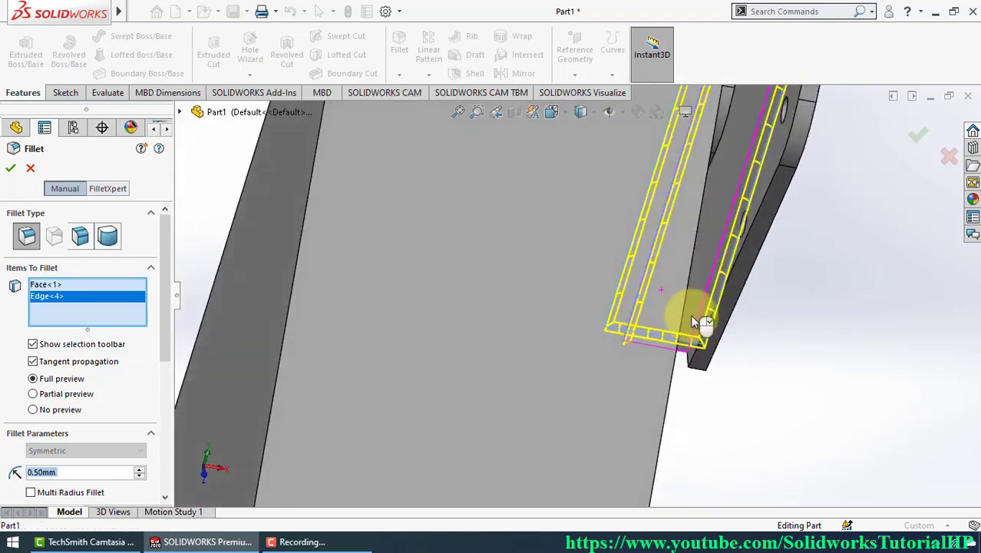
{"action": "left_click", "coordinate": [714, 275]}
{"action": "scroll", "coordinate": [660, 307], "scroll_direction": "up", "scroll_amount": 2}
{"action": "scroll", "coordinate": [617, 329], "scroll_direction": "up", "scroll_amount": 2}
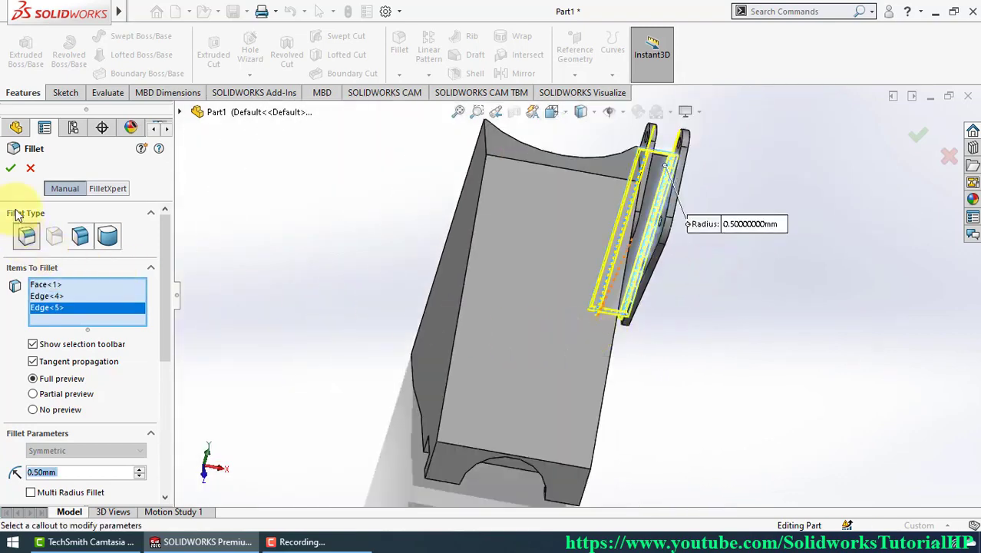
{"action": "left_click", "coordinate": [11, 168]}
{"action": "mouse_move", "coordinate": [709, 323]}
{"action": "middle_mouse_down"}
{"action": "mouse_move", "coordinate": [573, 291]}
{"action": "mouse_move", "coordinate": [514, 328]}
{"action": "mouse_move", "coordinate": [543, 346]}
{"action": "mouse_move", "coordinate": [648, 300]}
{"action": "mouse_move", "coordinate": [581, 391]}
{"action": "mouse_move", "coordinate": [525, 357]}
{"action": "middle_mouse_up"}
Step: Round both edges of the arched bottom cutout with a 10 mm fillet, then restore the trimetric view
{"action": "left_click", "coordinate": [451, 373]}
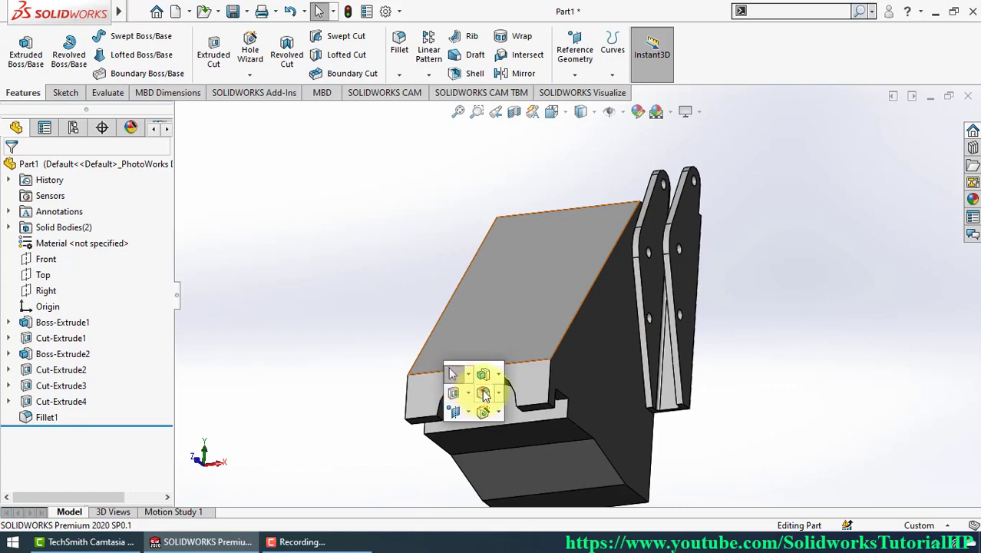
{"action": "left_click", "coordinate": [484, 394]}
{"action": "type", "text": "10"}
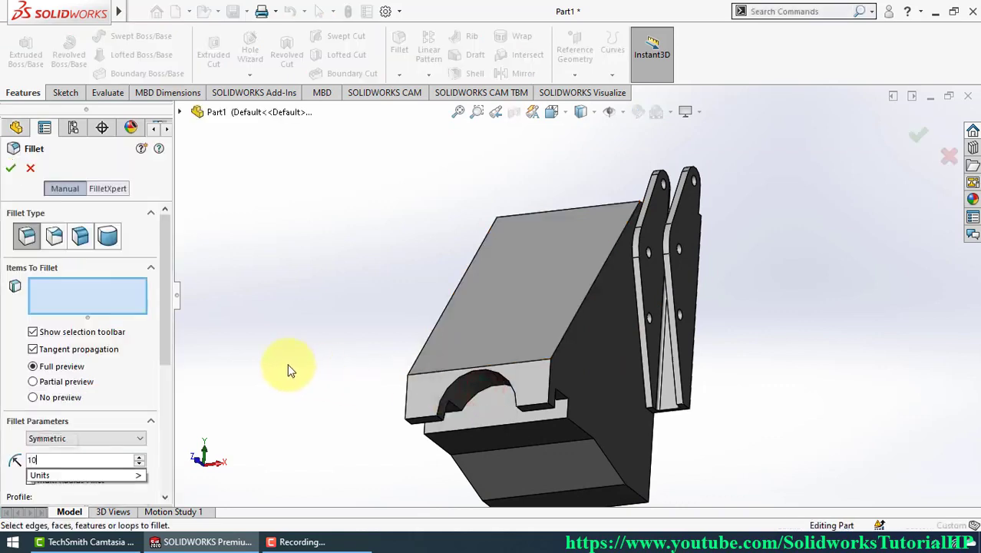
{"action": "key", "text": "Return"}
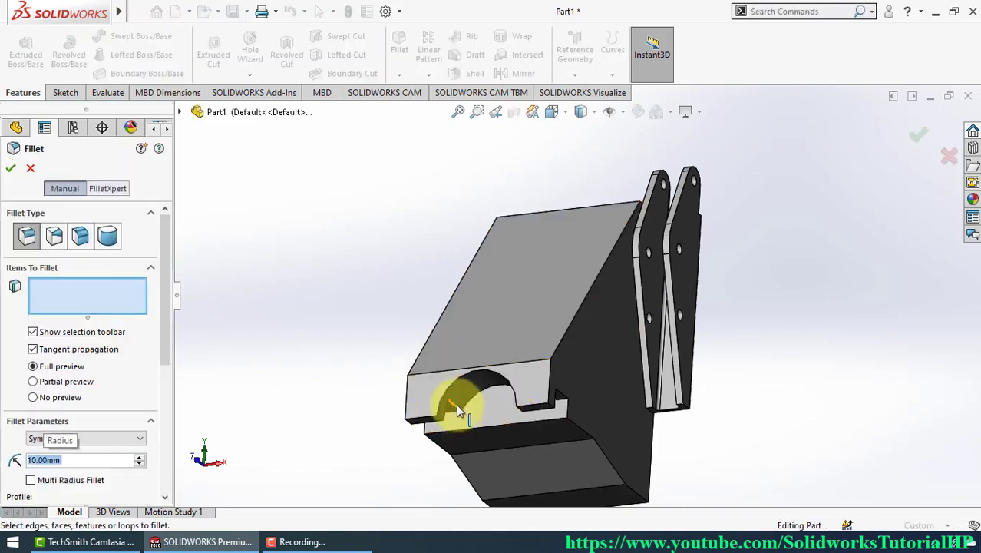
{"action": "left_click", "coordinate": [456, 404]}
{"action": "mouse_move", "coordinate": [510, 338]}
{"action": "middle_mouse_down"}
{"action": "mouse_move", "coordinate": [575, 377]}
{"action": "mouse_move", "coordinate": [666, 399]}
{"action": "middle_mouse_up"}
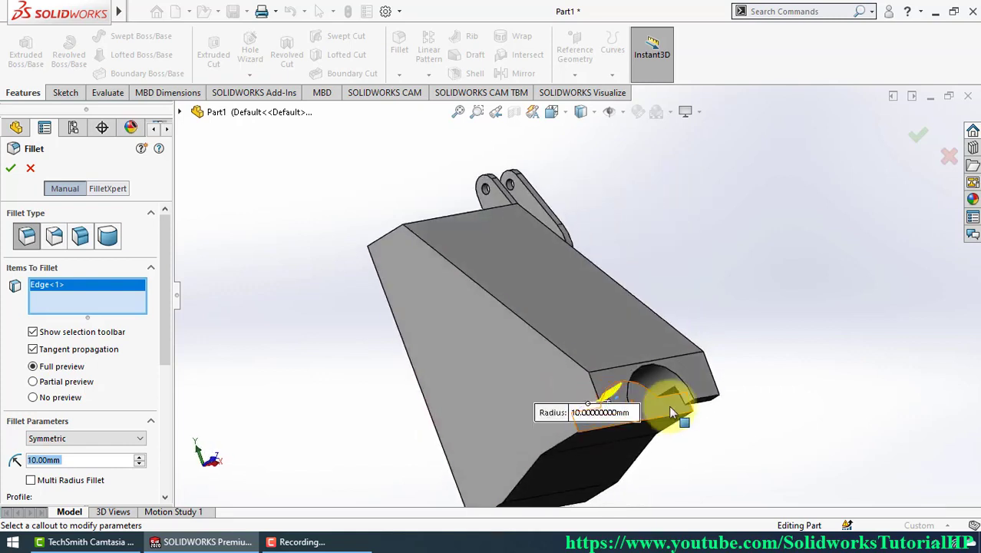
{"action": "left_click", "coordinate": [669, 395]}
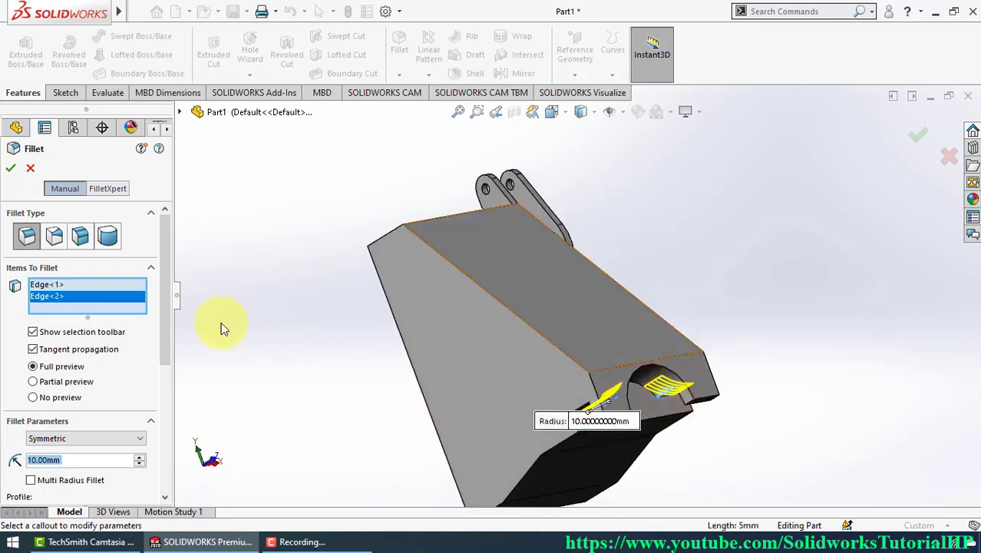
{"action": "left_click", "coordinate": [10, 169]}
{"action": "middle_click_drag", "start_coordinate": [340, 384], "coordinate": [334, 393]}
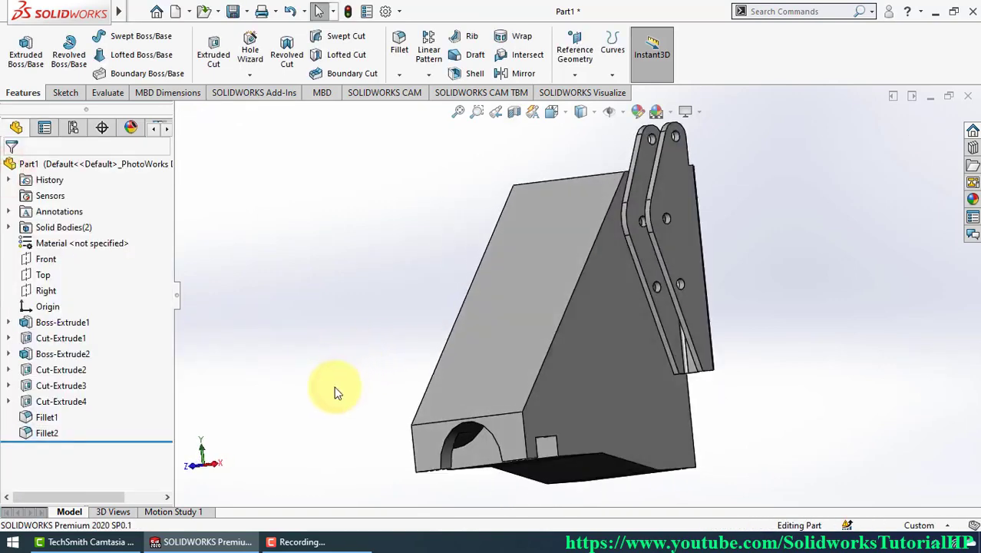
{"action": "right_click_drag", "start_coordinate": [334, 393], "coordinate": [339, 361]}
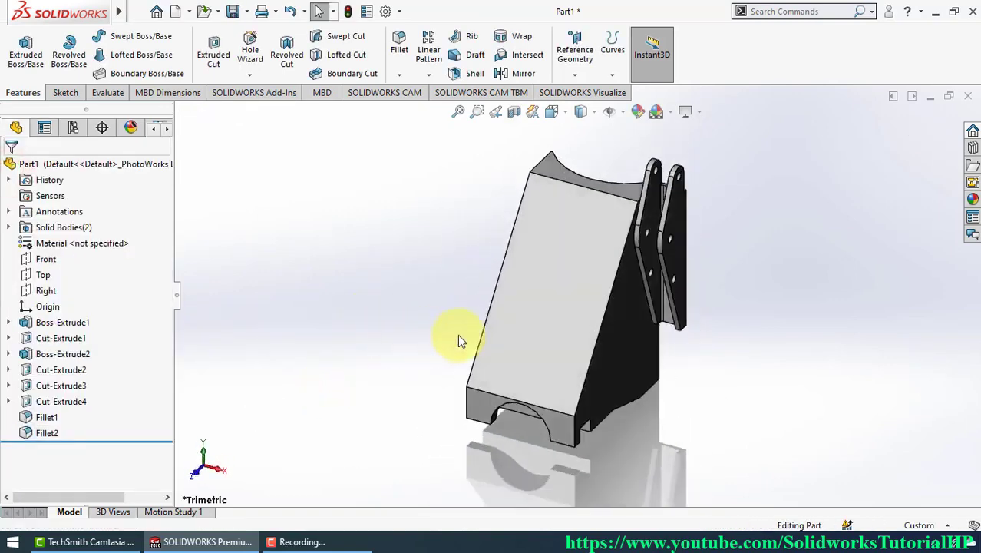
Step: Start a new sketch on the dark side face and view it normal to
{"action": "left_click", "coordinate": [628, 332]}
{"action": "left_click", "coordinate": [683, 290]}
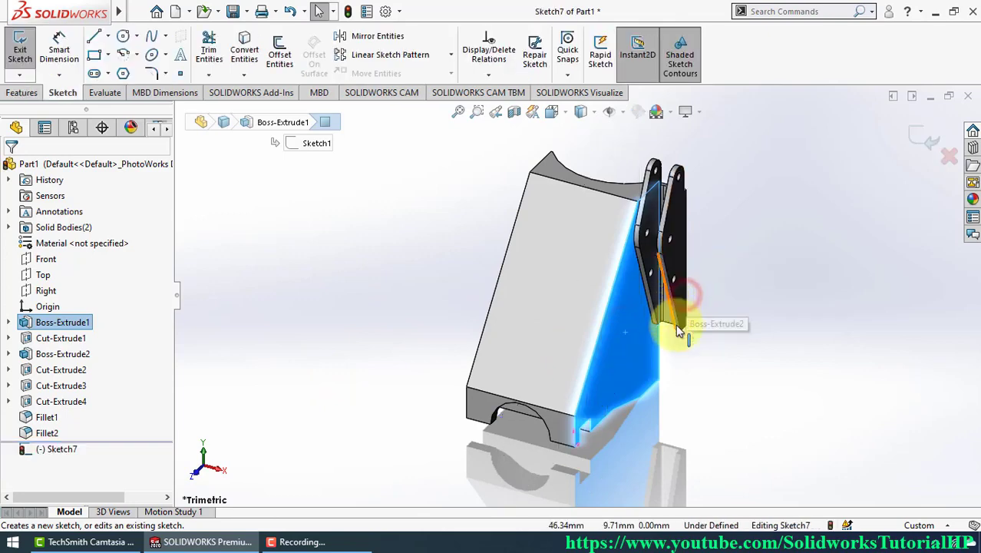
{"action": "left_click", "coordinate": [551, 112]}
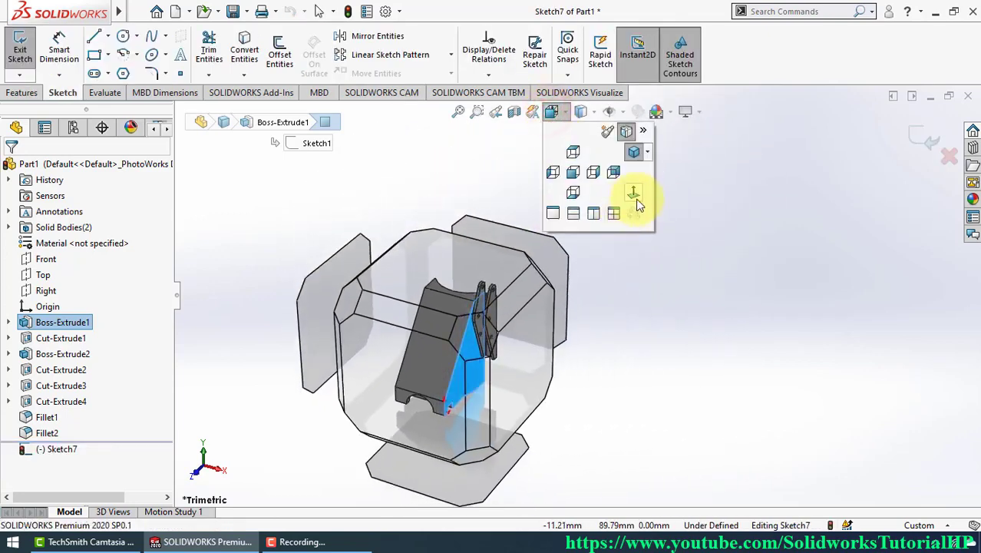
{"action": "left_click", "coordinate": [635, 206]}
{"action": "left_click", "coordinate": [824, 351]}
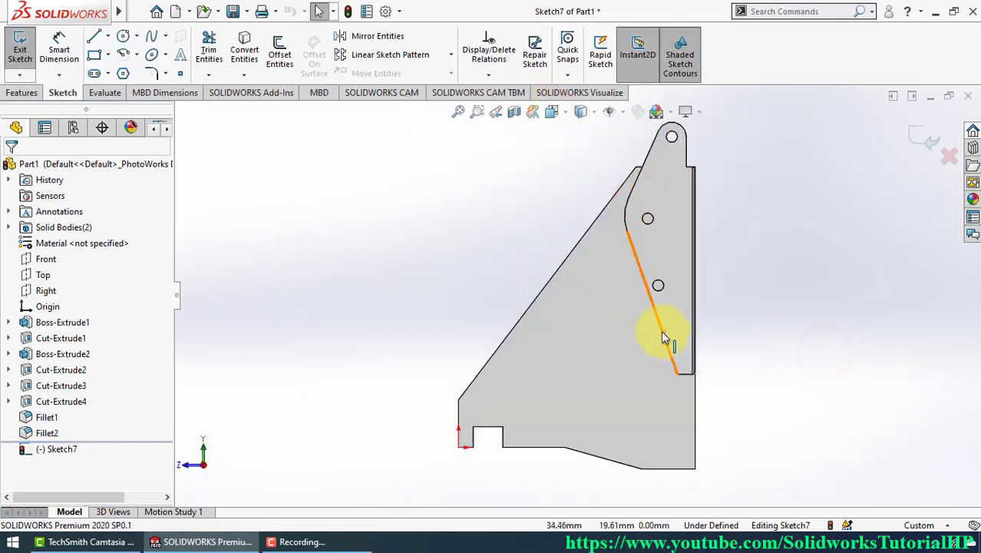
Step: Draw a slanted line down toward the base and a horizontal line past the sloped edge
{"action": "right_click_drag", "start_coordinate": [812, 315], "coordinate": [746, 322]}
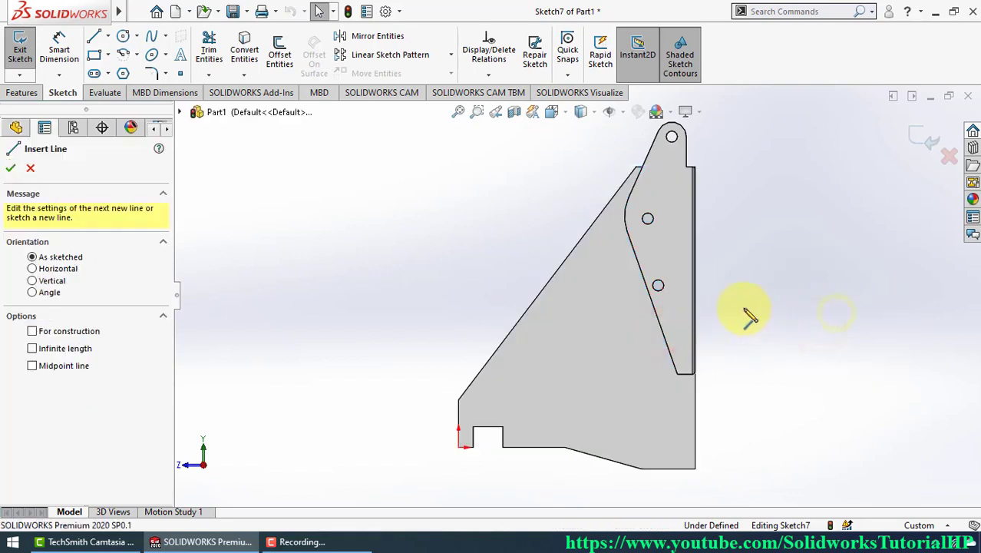
{"action": "left_click", "coordinate": [643, 271]}
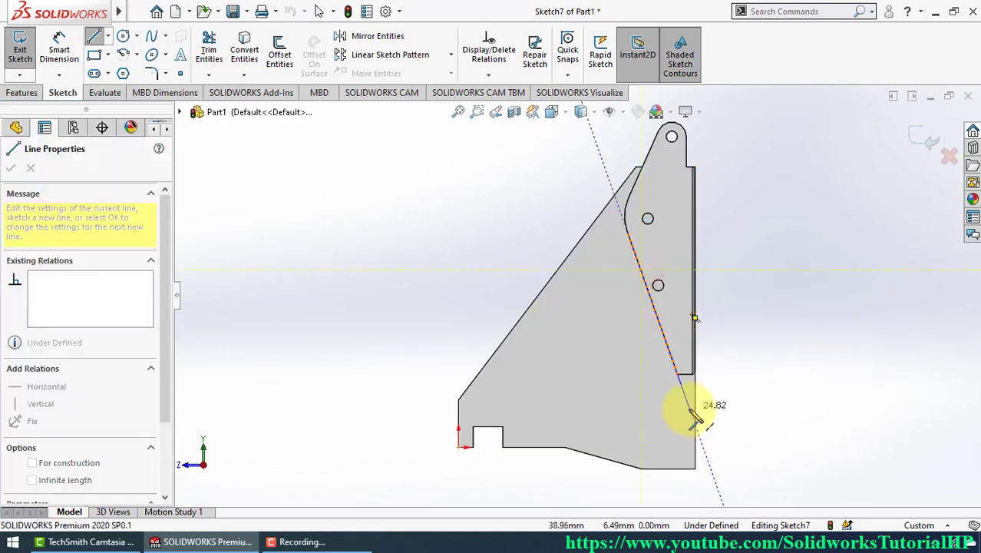
{"action": "left_click", "coordinate": [689, 411]}
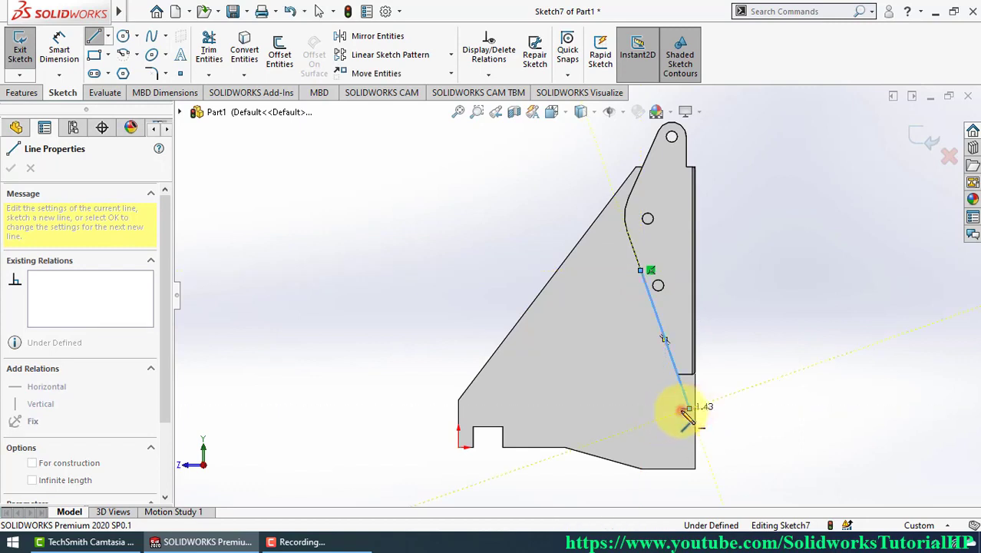
{"action": "left_click", "coordinate": [685, 411]}
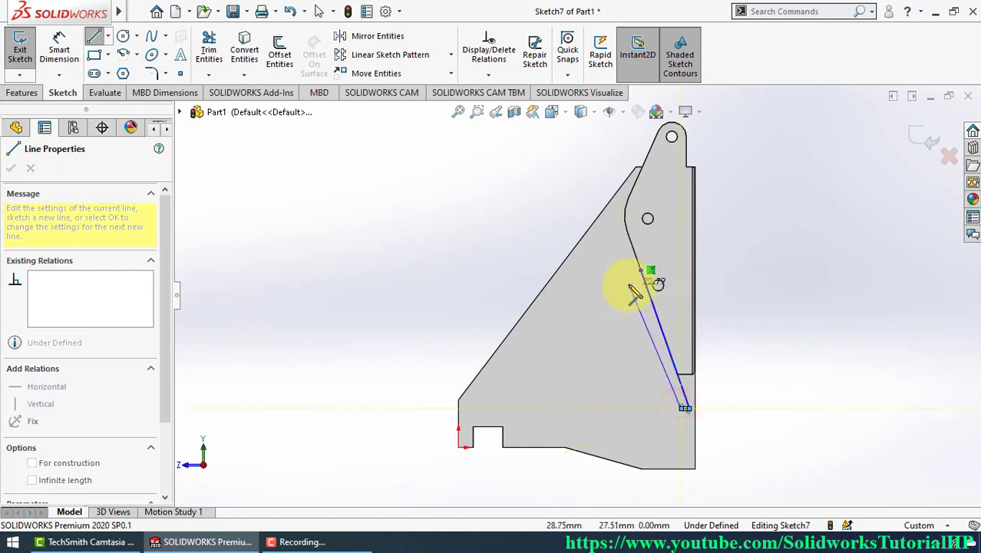
{"action": "left_click", "coordinate": [627, 284]}
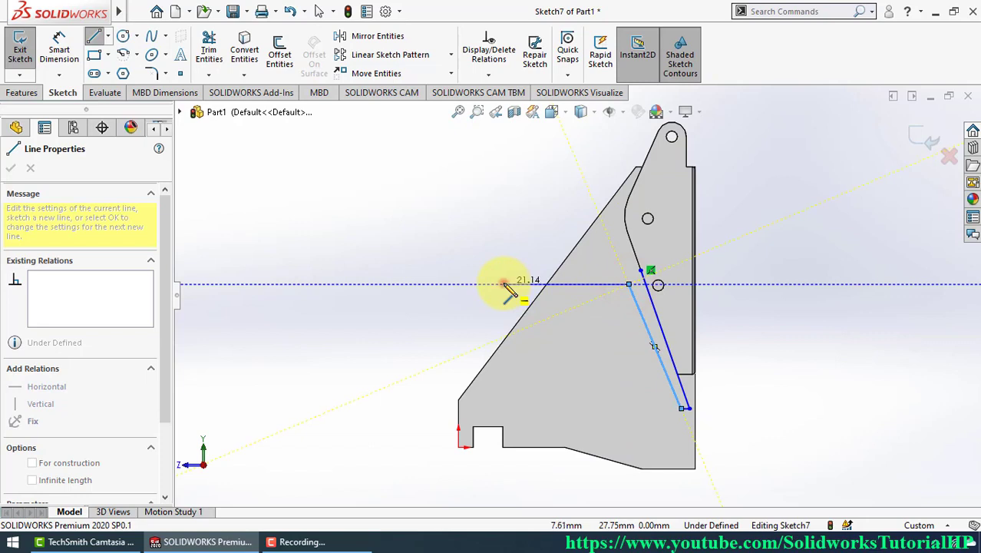
{"action": "left_click", "coordinate": [503, 284]}
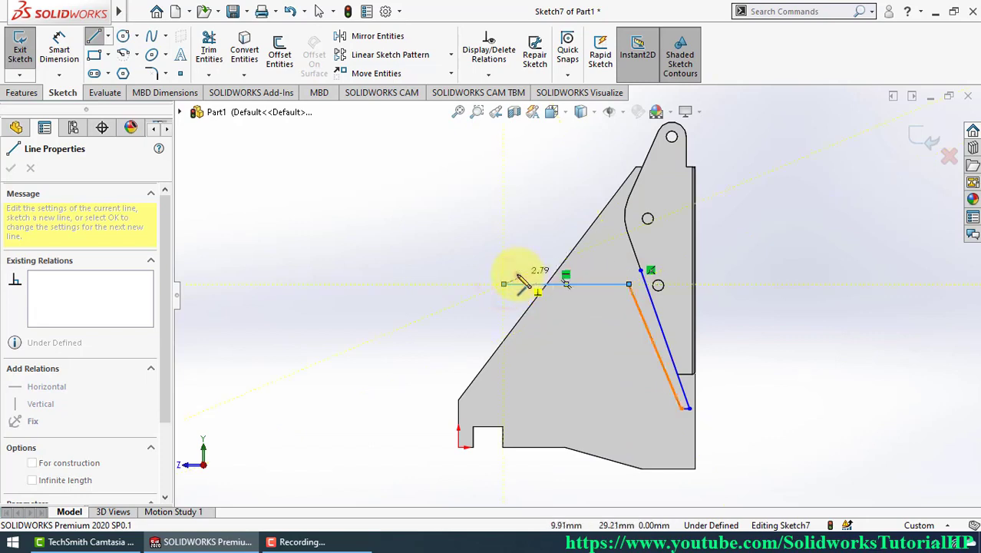
{"action": "scroll", "coordinate": [522, 283], "scroll_direction": "down", "scroll_amount": 4}
{"action": "key", "text": "Escape"}
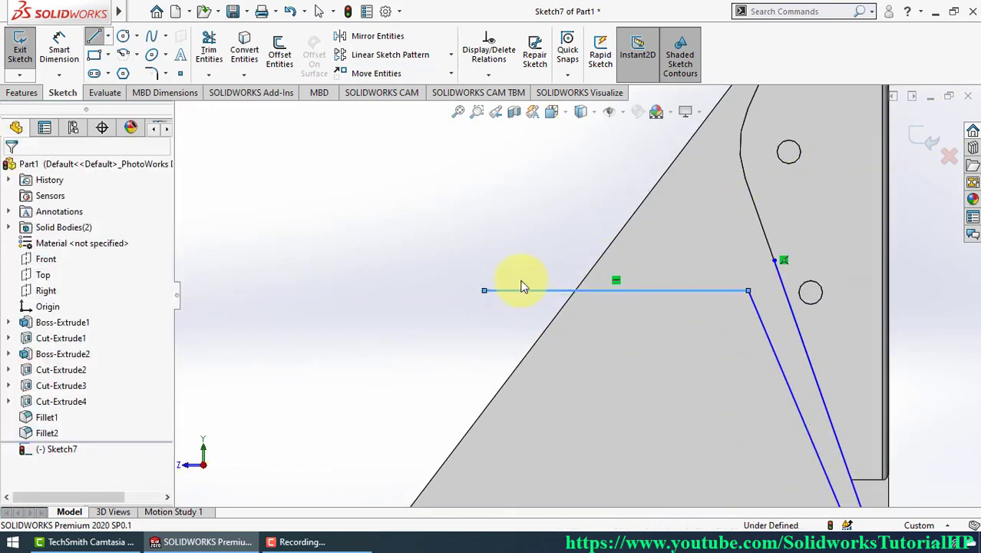
Step: Add a short line at the left endpoint and close the outline at the slanted line's top
{"action": "left_click", "coordinate": [522, 288]}
{"action": "key", "text": "l"}
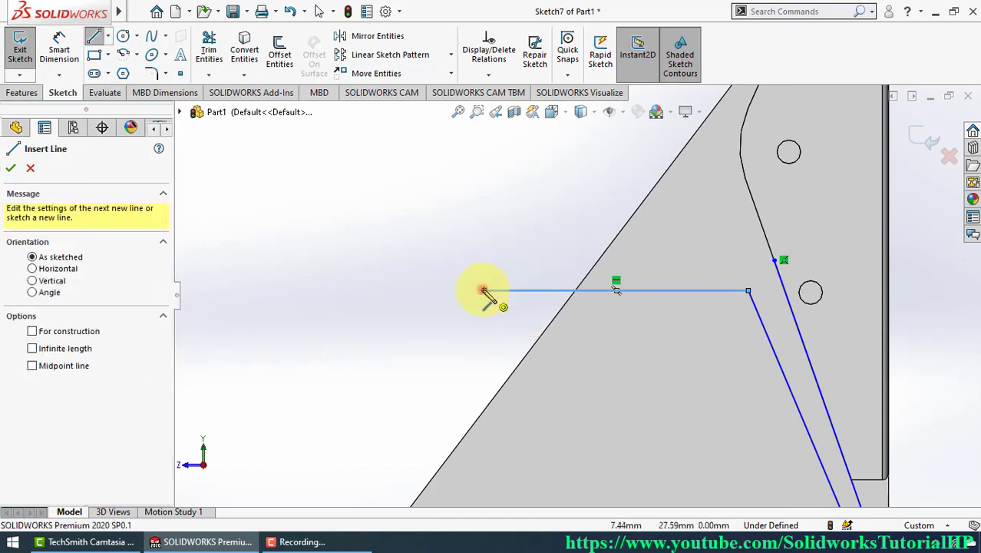
{"action": "left_click", "coordinate": [482, 290]}
{"action": "left_click", "coordinate": [495, 268]}
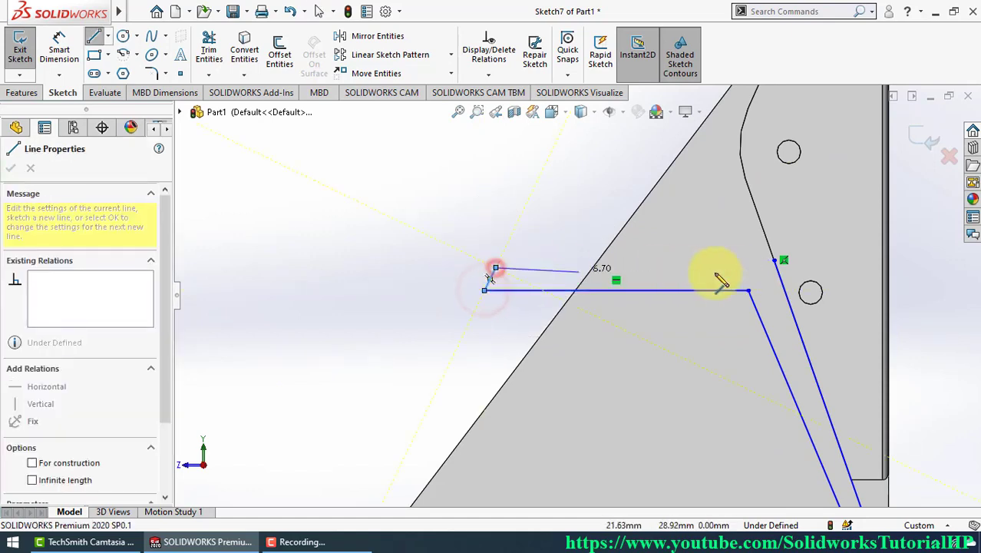
{"action": "left_click", "coordinate": [775, 261]}
{"action": "scroll", "coordinate": [596, 338], "scroll_direction": "up", "scroll_amount": 3}
{"action": "right_click_drag", "start_coordinate": [857, 381], "coordinate": [859, 372]}
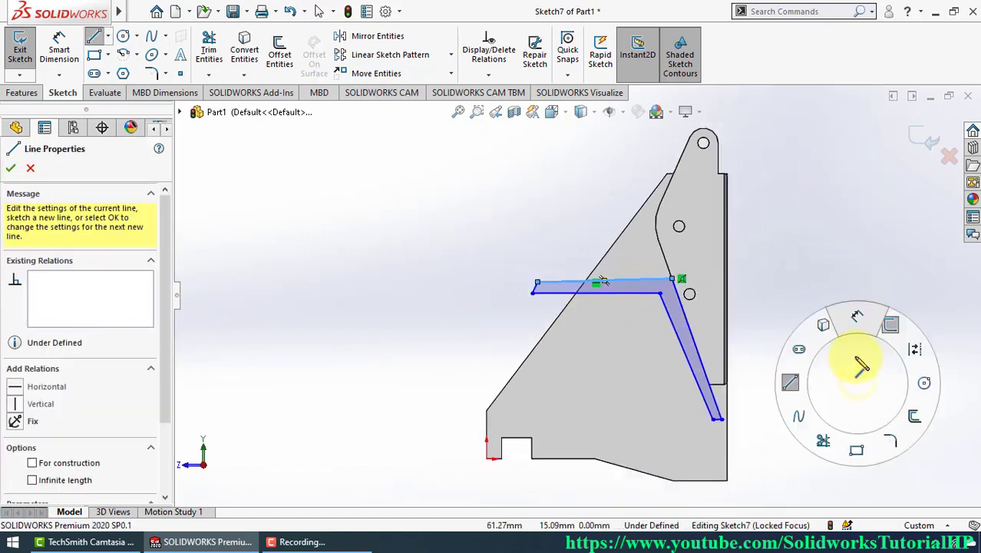
{"action": "key", "text": "Escape"}
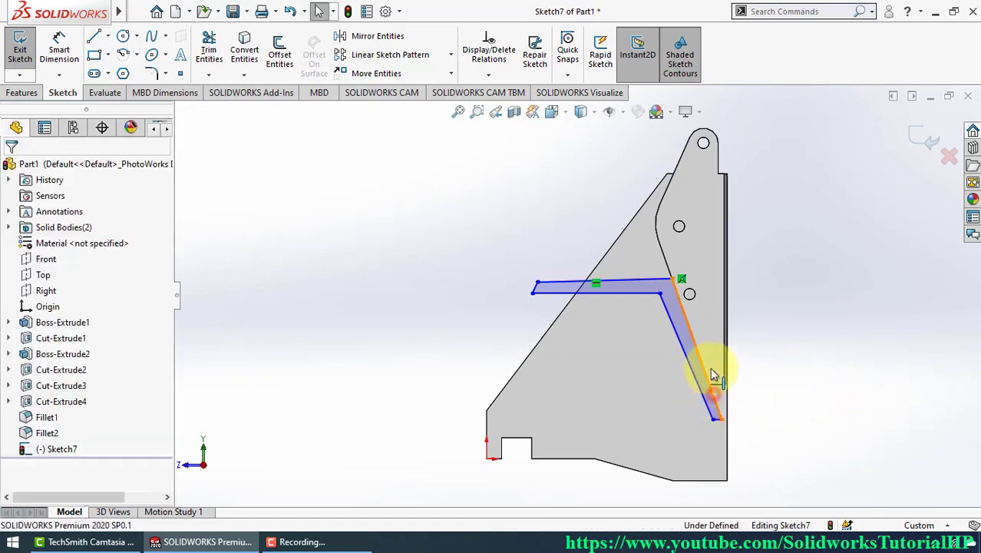
Step: Make the slanted sketch line perpendicular to the lug's slanted edge
{"action": "left_click", "coordinate": [712, 374]}
{"action": "left_click", "coordinate": [668, 258], "text": "ctrl"}
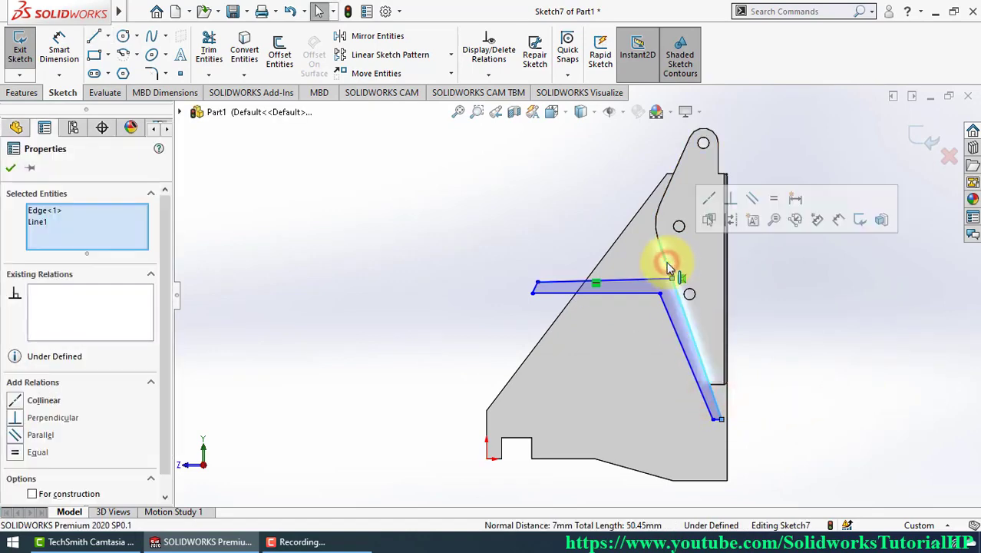
{"action": "left_click", "coordinate": [721, 202]}
{"action": "left_click", "coordinate": [797, 349]}
Step: Dimension from the upper lug corner to the sketch endpoint with Smart Dimension
{"action": "right_click_drag", "start_coordinate": [820, 423], "coordinate": [821, 357]}
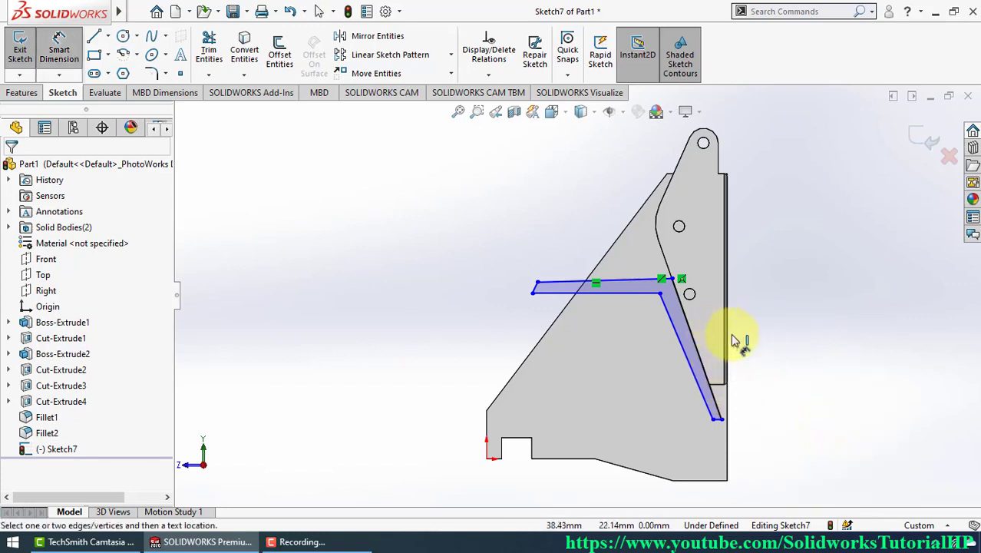
{"action": "left_click", "coordinate": [720, 175]}
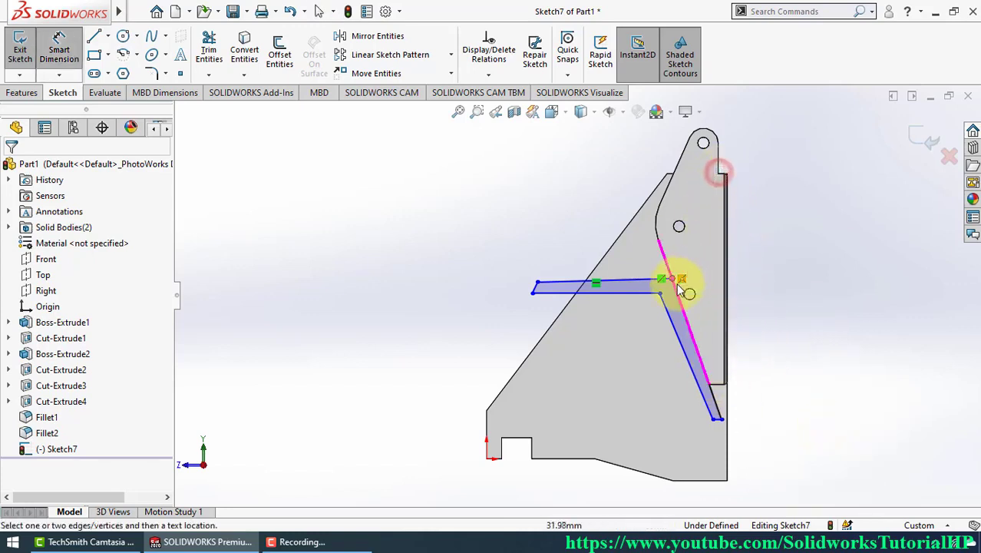
{"action": "left_click", "coordinate": [672, 279]}
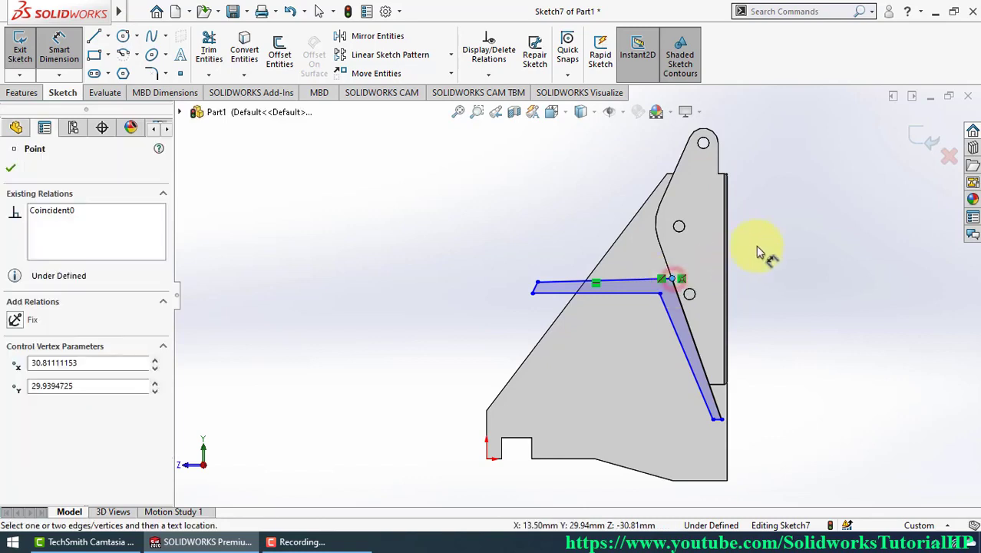
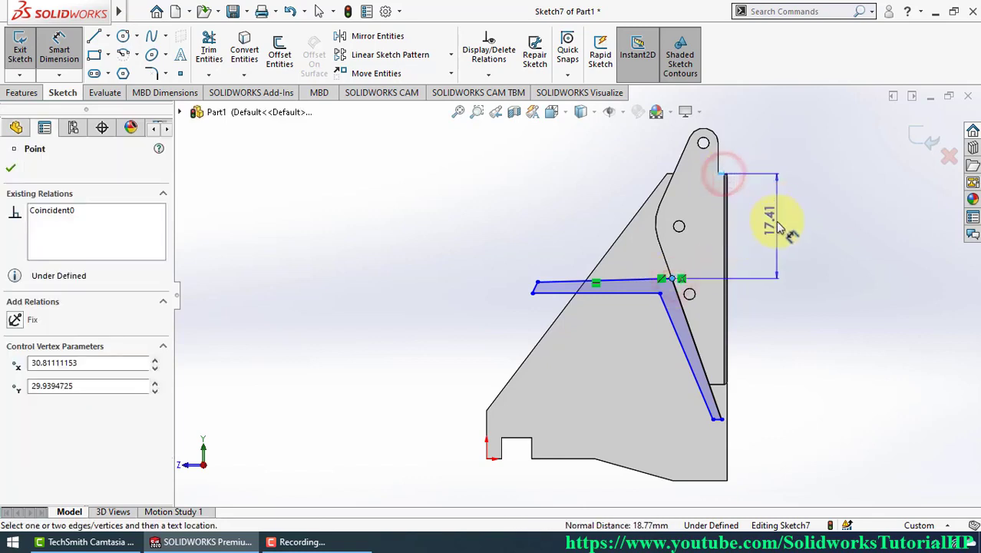
Step: Dimension the 19.50 mm vertical offset and the slanted leg's 22.00 mm height
{"action": "left_click", "coordinate": [777, 222]}
{"action": "type", "text": "19."}
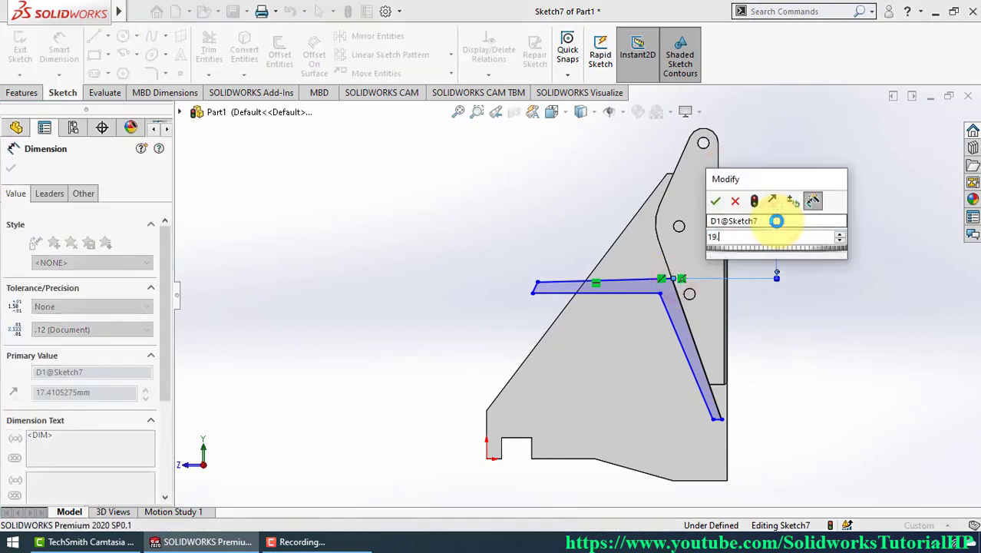
{"action": "type", "text": "5"}
{"action": "key", "text": "Return"}
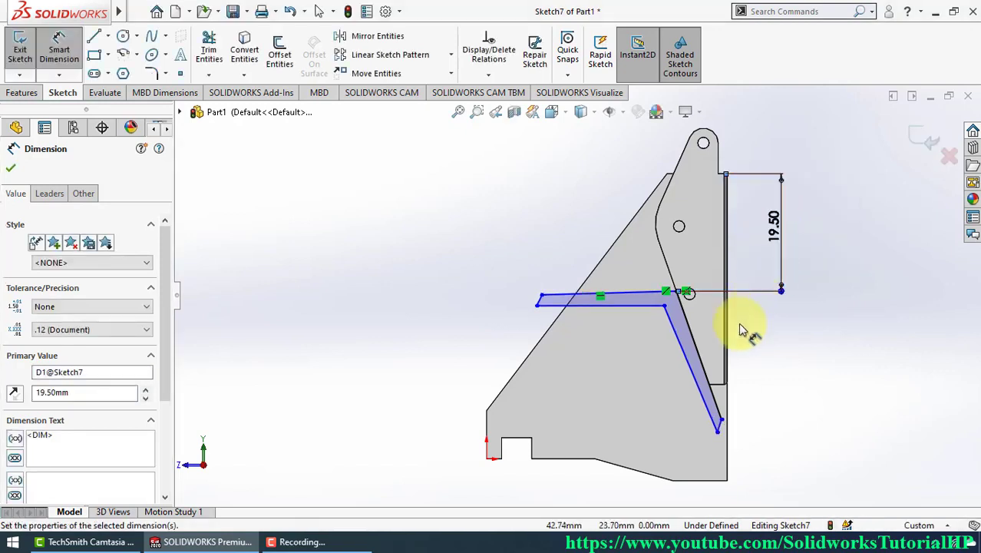
{"action": "left_click", "coordinate": [739, 329]}
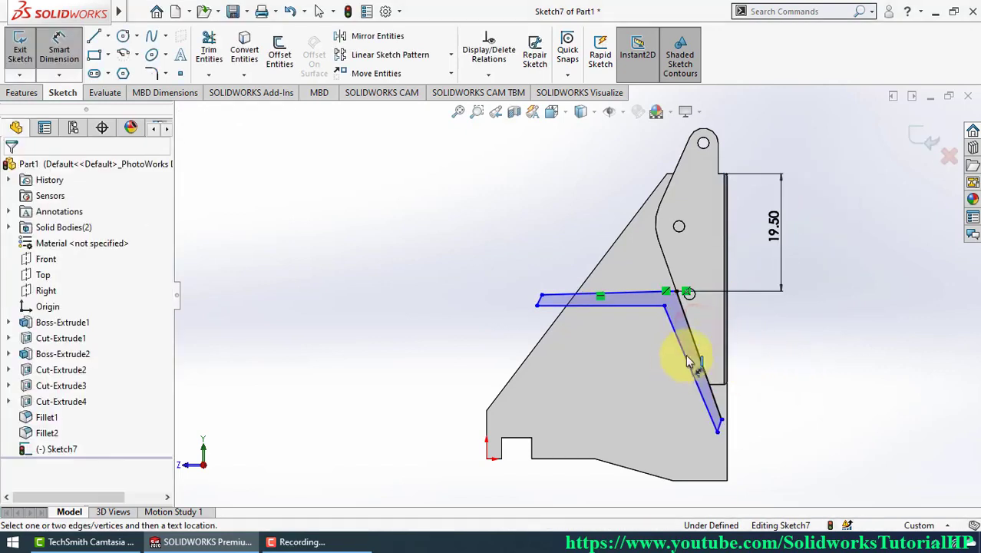
{"action": "left_click", "coordinate": [700, 353]}
{"action": "left_click", "coordinate": [776, 361]}
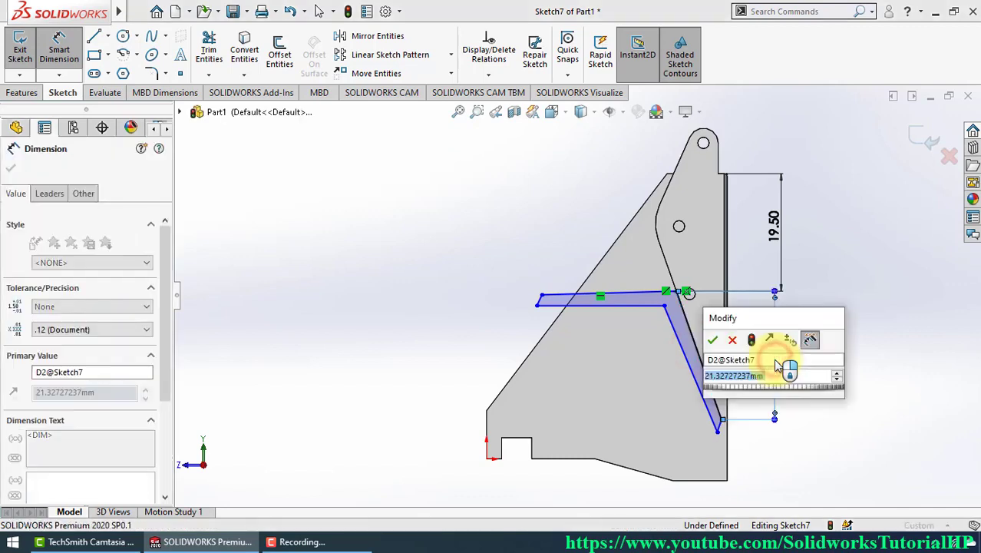
{"action": "type", "text": "22"}
{"action": "key", "text": "Return"}
Step: Add a 21.00 mm horizontal dimension along the arm's top edge
{"action": "scroll", "coordinate": [764, 395], "scroll_direction": "down", "scroll_amount": 2}
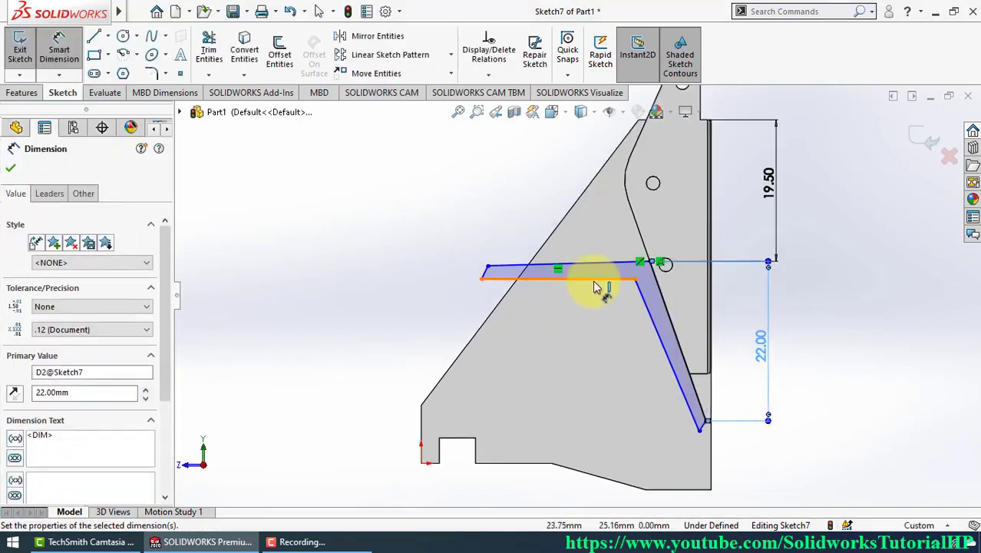
{"action": "left_click", "coordinate": [490, 279]}
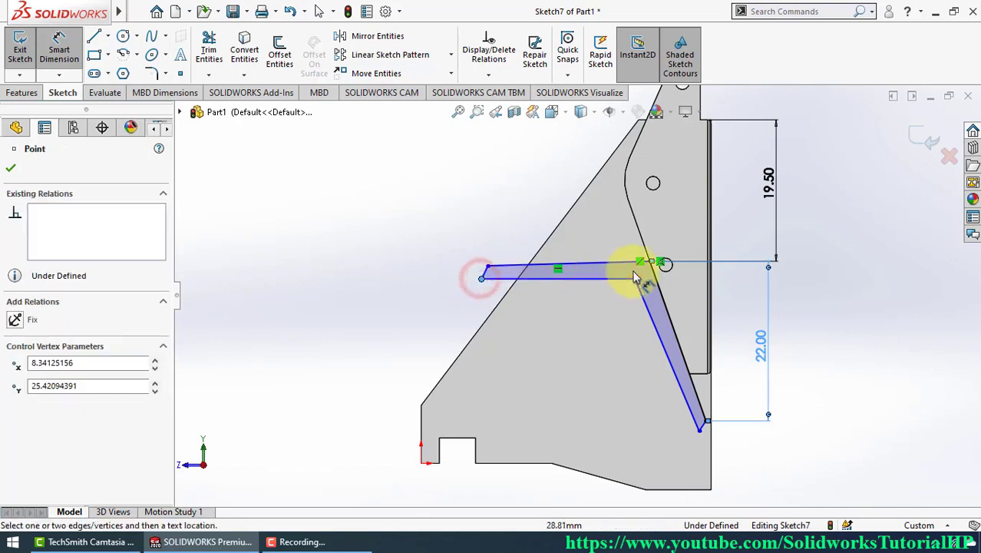
{"action": "left_click", "coordinate": [648, 265]}
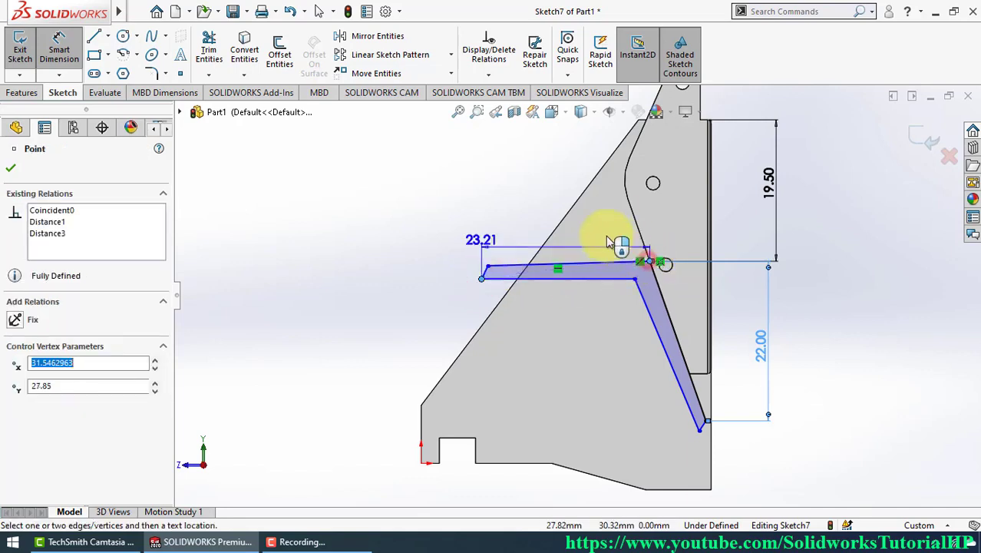
{"action": "left_click", "coordinate": [514, 203]}
{"action": "type", "text": "2"}
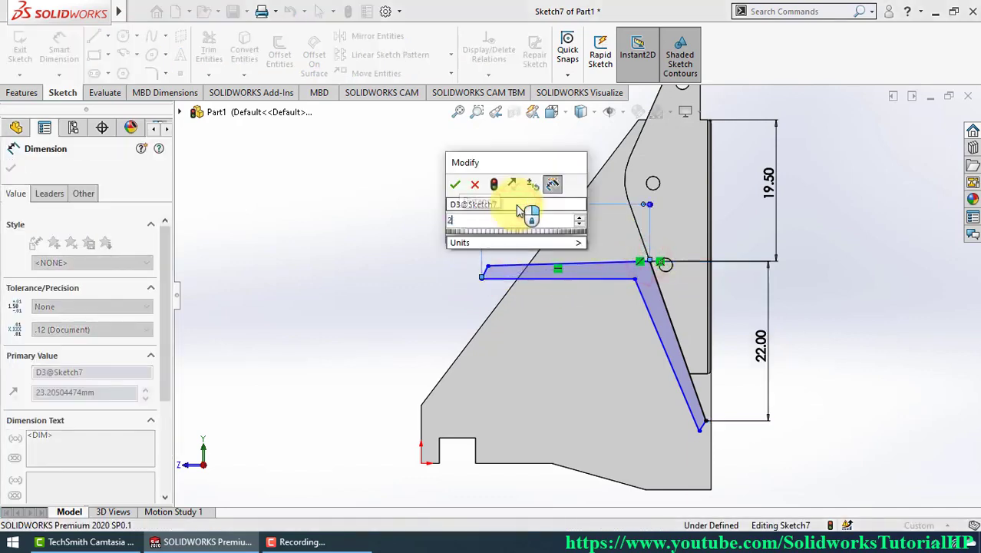
{"action": "type", "text": "1"}
{"action": "key", "text": "Return"}
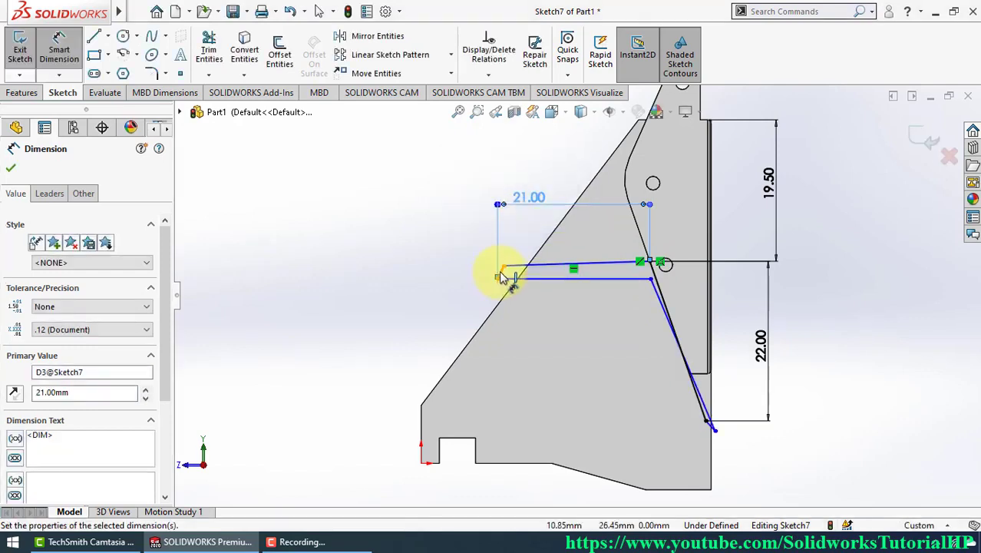
Step: Dimension the short line at the arm's left end to 1.75 mm
{"action": "left_click", "coordinate": [498, 272]}
{"action": "scroll", "coordinate": [516, 271], "scroll_direction": "down", "scroll_amount": 3}
{"action": "scroll", "coordinate": [532, 280], "scroll_direction": "down", "scroll_amount": 3}
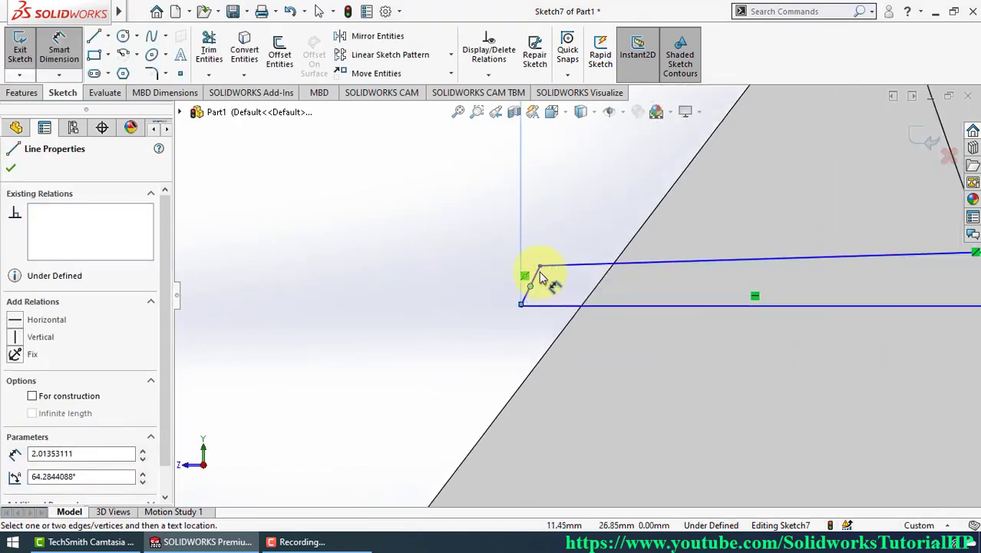
{"action": "key", "text": "Escape"}
{"action": "left_click", "coordinate": [539, 276]}
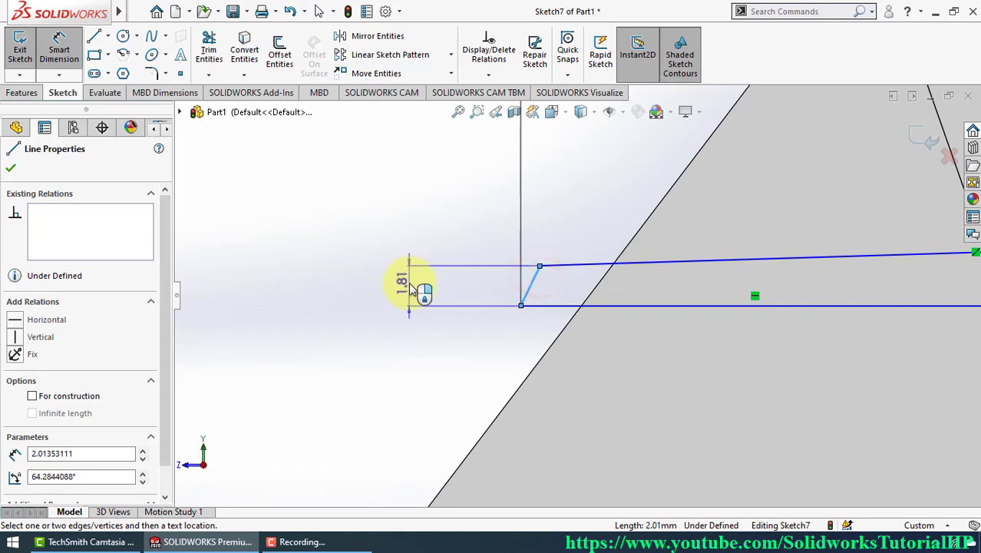
{"action": "left_click", "coordinate": [410, 288]}
{"action": "type", "text": "1."}
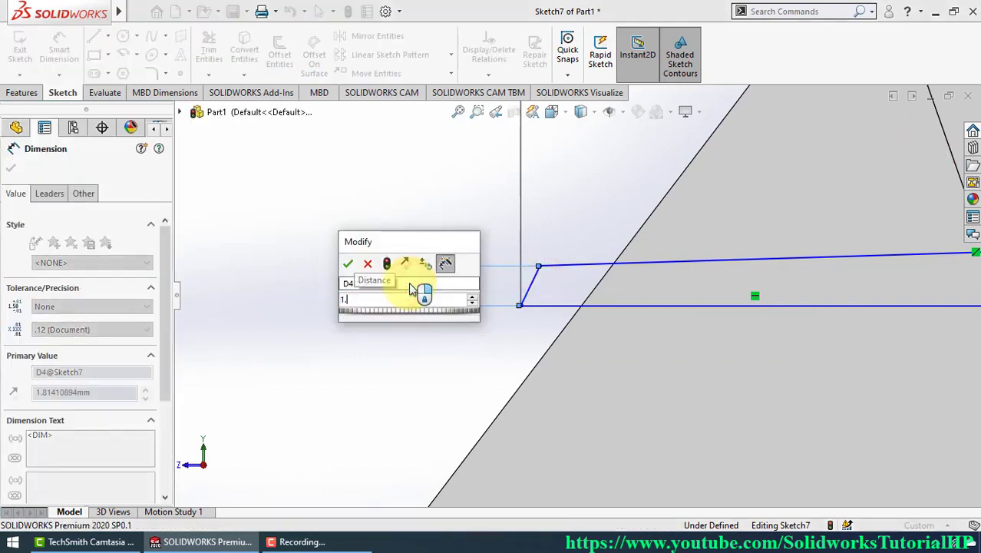
{"action": "type", "text": "75"}
{"action": "key", "text": "Return"}
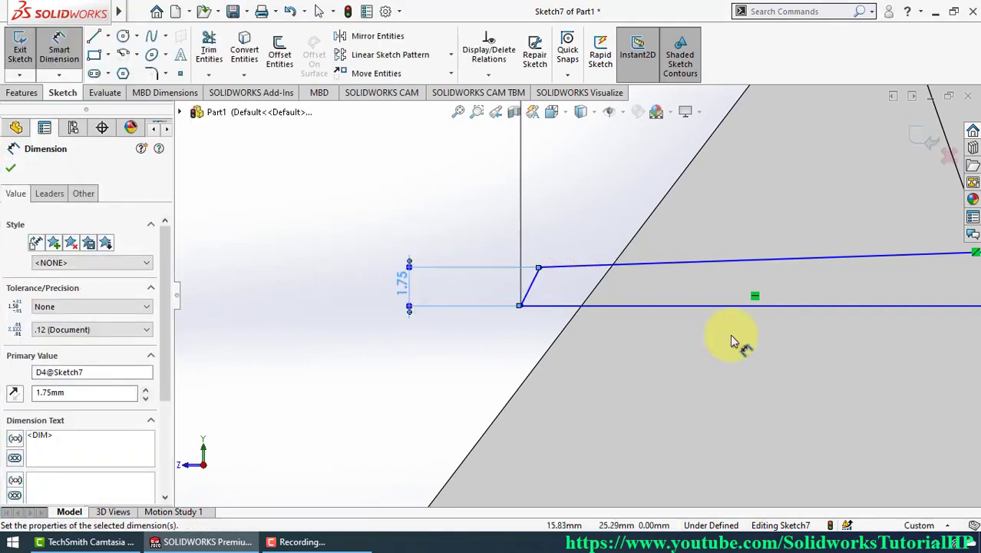
Step: Drag the slanted line's lower end to close the arm profile
{"action": "scroll", "coordinate": [707, 350], "scroll_direction": "up", "scroll_amount": 2}
{"action": "scroll", "coordinate": [766, 315], "scroll_direction": "up", "scroll_amount": 2}
{"action": "scroll", "coordinate": [728, 319], "scroll_direction": "down", "scroll_amount": 2}
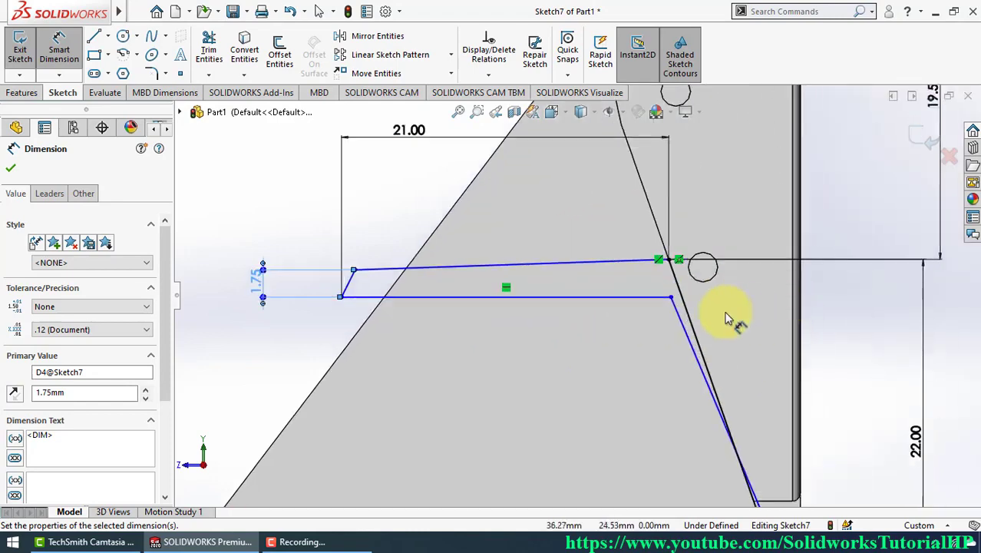
{"action": "scroll", "coordinate": [717, 313], "scroll_direction": "down", "scroll_amount": 1}
{"action": "scroll", "coordinate": [704, 306], "scroll_direction": "up", "scroll_amount": 3}
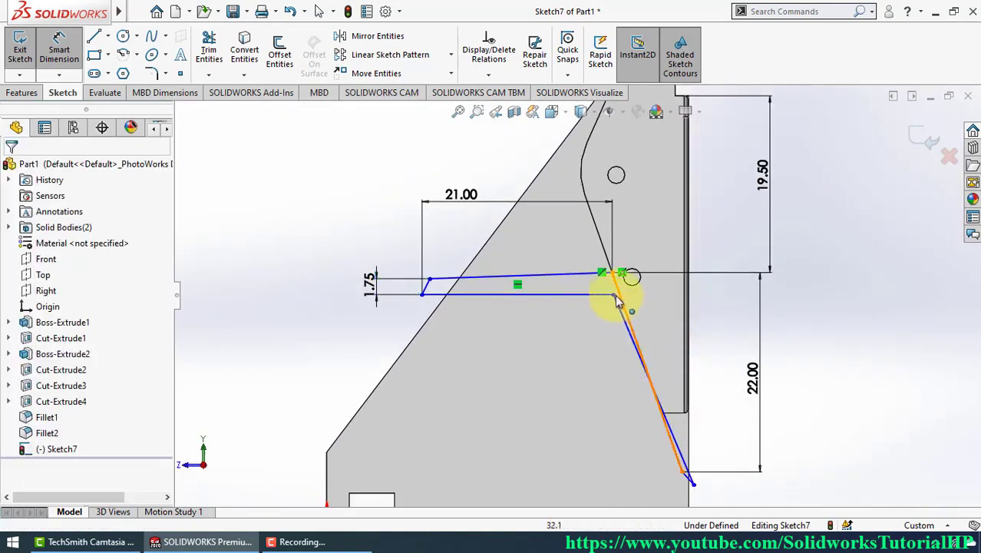
{"action": "left_click", "coordinate": [614, 294]}
{"action": "scroll", "coordinate": [706, 464], "scroll_direction": "down", "scroll_amount": 2}
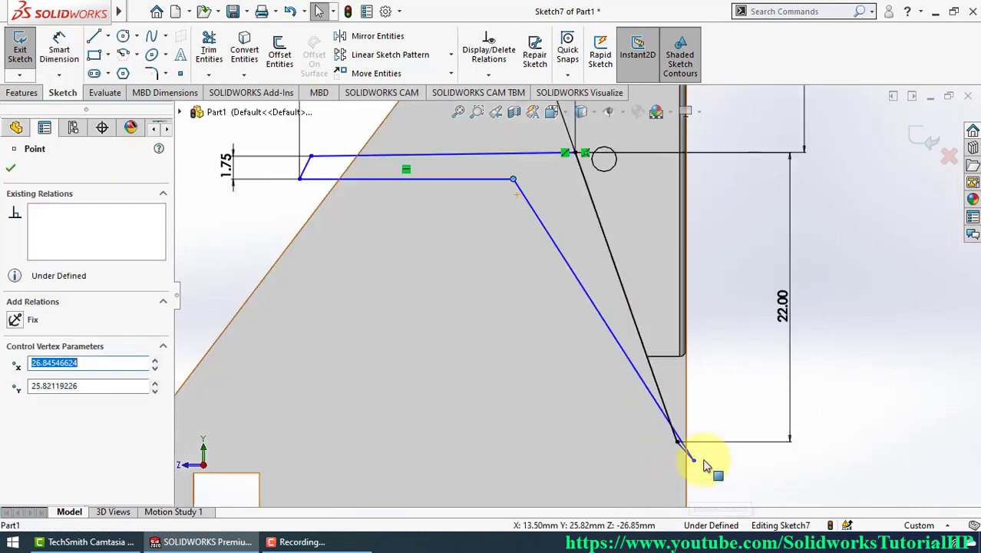
{"action": "left_click_drag", "start_coordinate": [694, 460], "coordinate": [640, 441]}
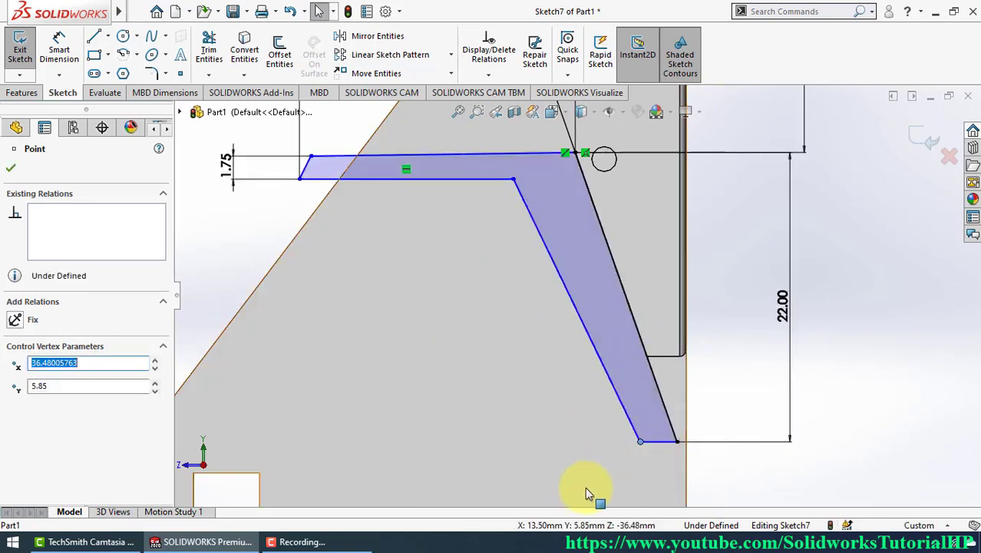
{"action": "left_click", "coordinate": [722, 400]}
Step: Make the arm's bottom line horizontal and dimension it 1.25 mm
{"action": "left_click", "coordinate": [662, 441]}
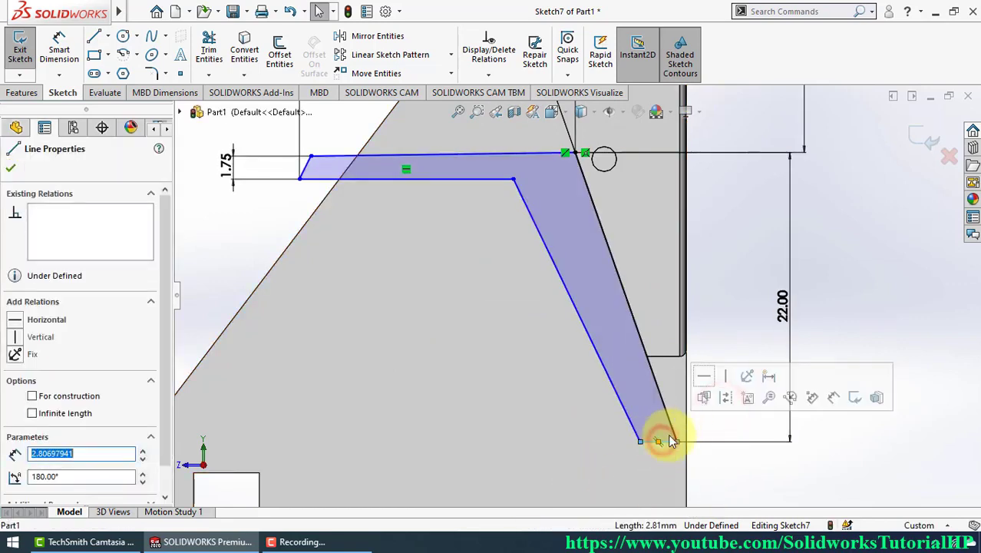
{"action": "left_click", "coordinate": [704, 376]}
{"action": "left_click", "coordinate": [734, 310]}
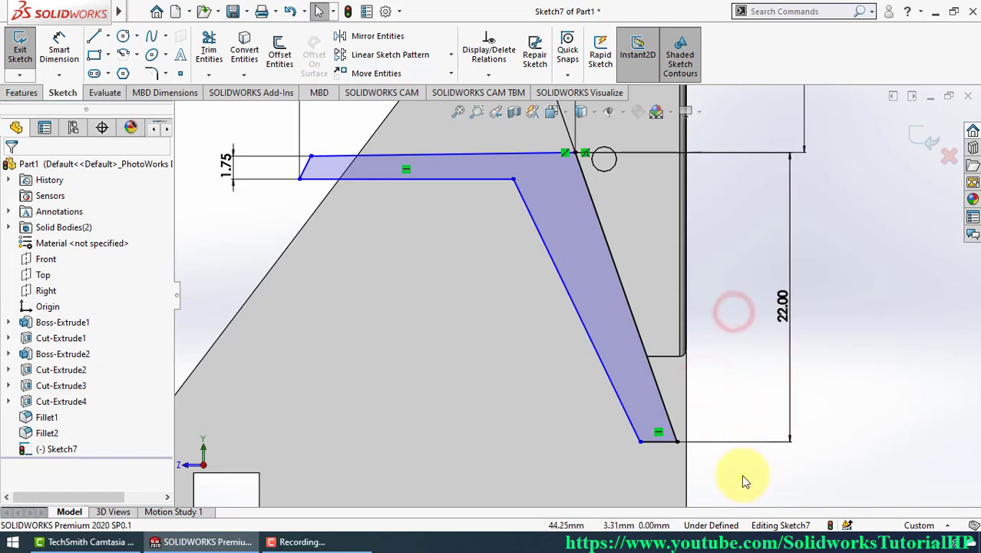
{"action": "right_click_drag", "start_coordinate": [743, 461], "coordinate": [744, 407]}
{"action": "left_click", "coordinate": [665, 440]}
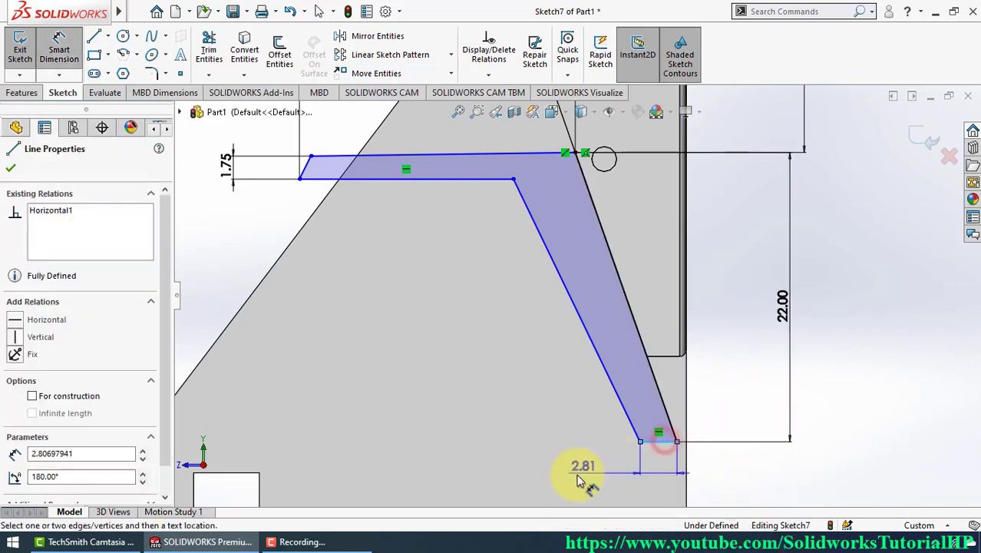
{"action": "left_click", "coordinate": [580, 480]}
{"action": "type", "text": "1.25"}
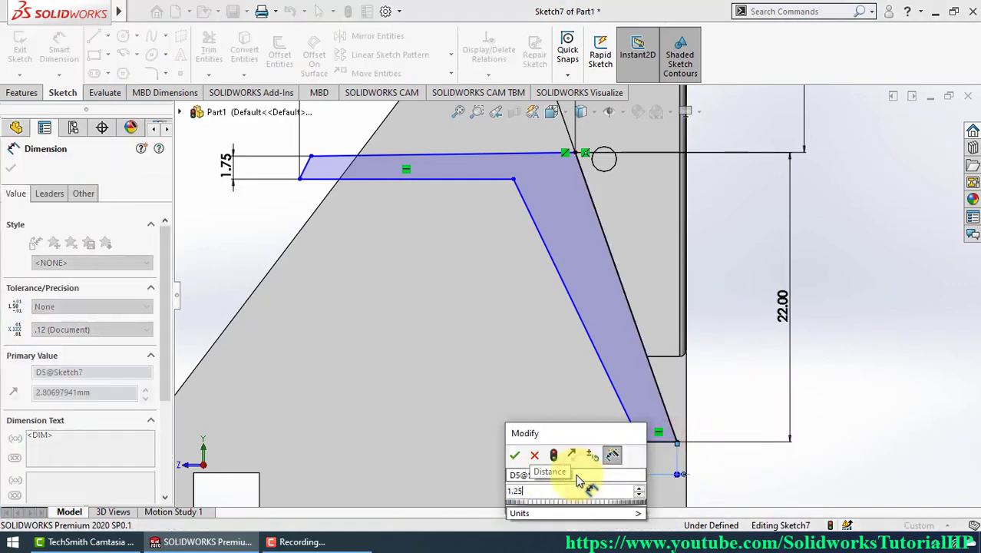
{"action": "key", "text": "Return"}
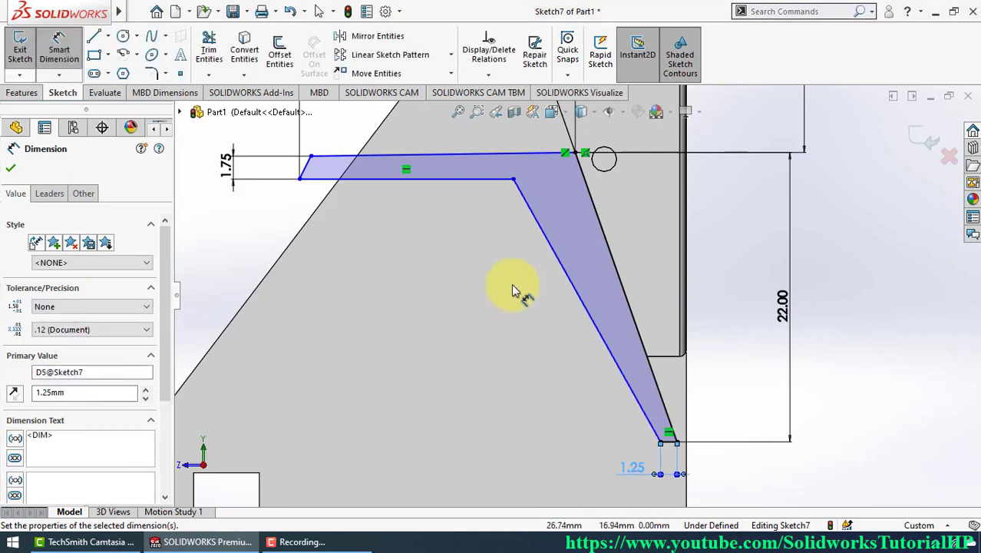
{"action": "scroll", "coordinate": [553, 231], "scroll_direction": "down", "scroll_amount": 2}
{"action": "scroll", "coordinate": [567, 221], "scroll_direction": "up", "scroll_amount": 3}
{"action": "scroll", "coordinate": [567, 221], "scroll_direction": "down", "scroll_amount": 3}
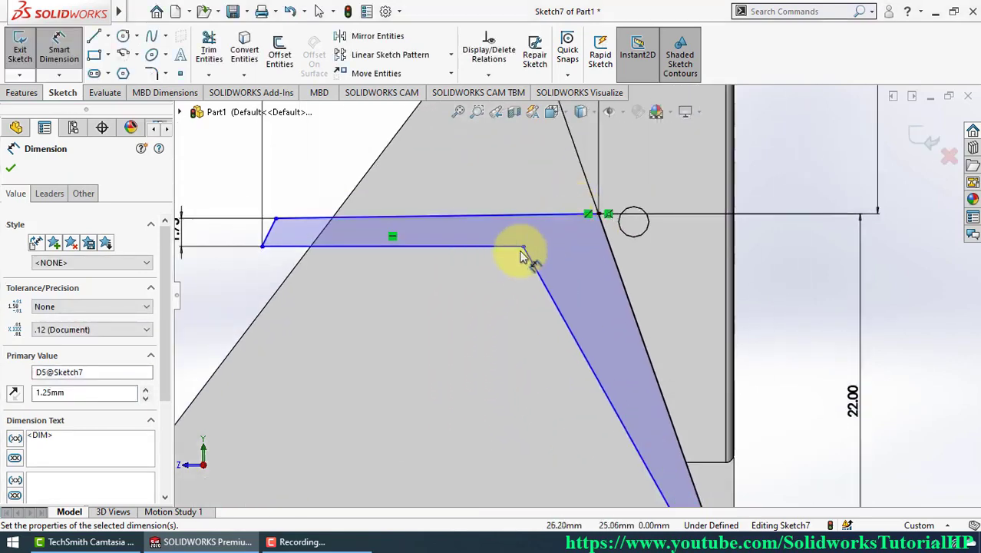
Step: Add a 2.25 mm thickness dimension at the arm's top-right corner
{"action": "left_click", "coordinate": [522, 247]}
{"action": "left_click", "coordinate": [605, 217]}
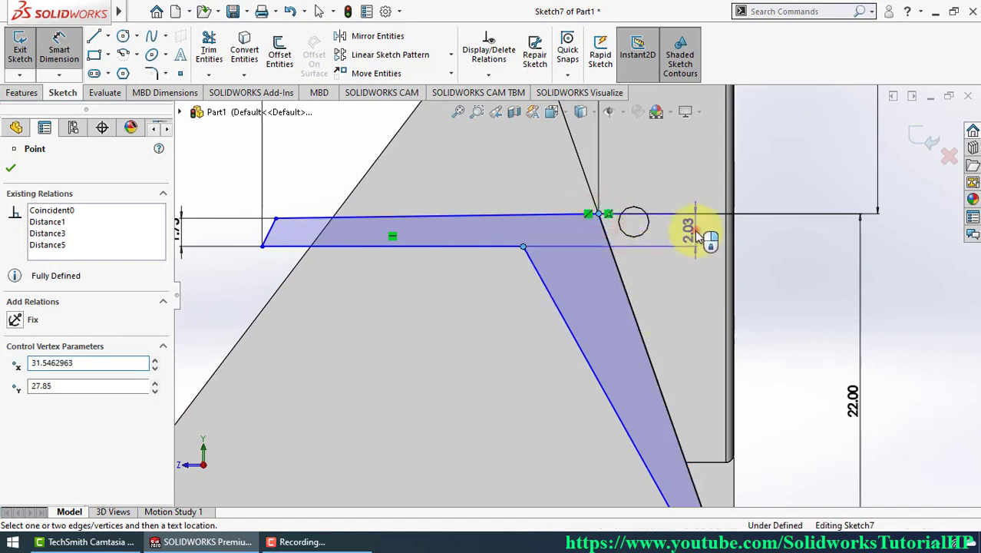
{"action": "left_click", "coordinate": [696, 234]}
{"action": "type", "text": "2.25"}
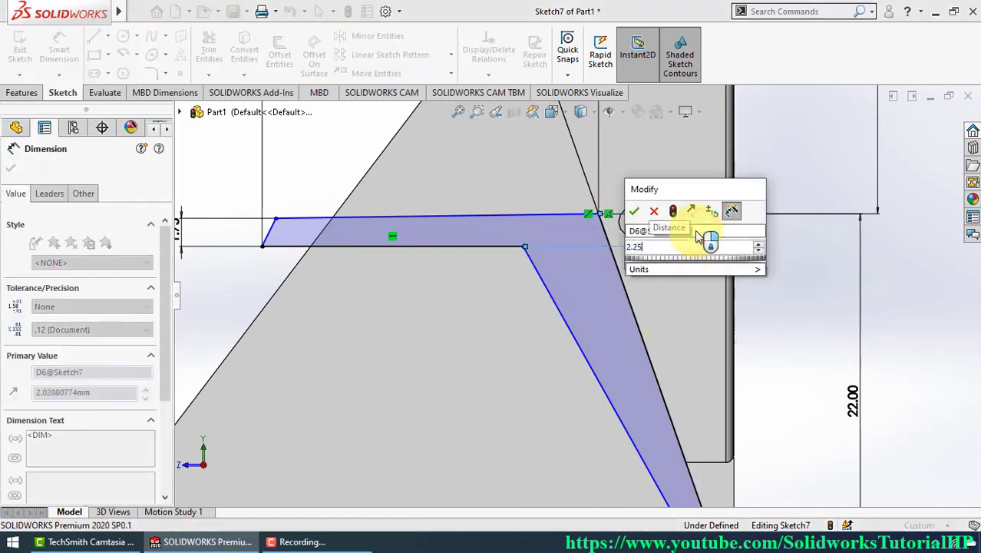
{"action": "key", "text": "Return"}
{"action": "left_click", "coordinate": [788, 274]}
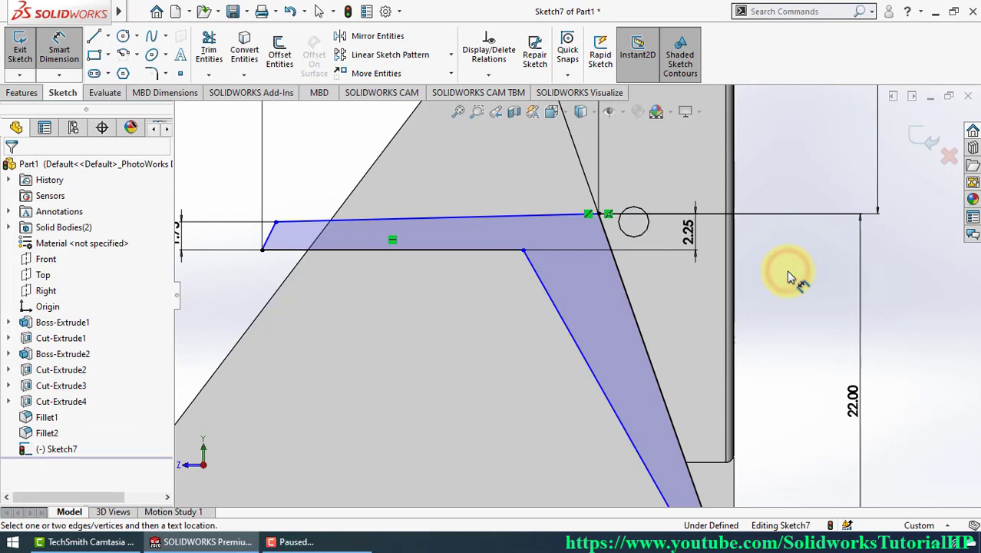
Step: Dimension the diagonal leg width between the corner vertices to 2.50 mm
{"action": "left_click", "coordinate": [523, 252]}
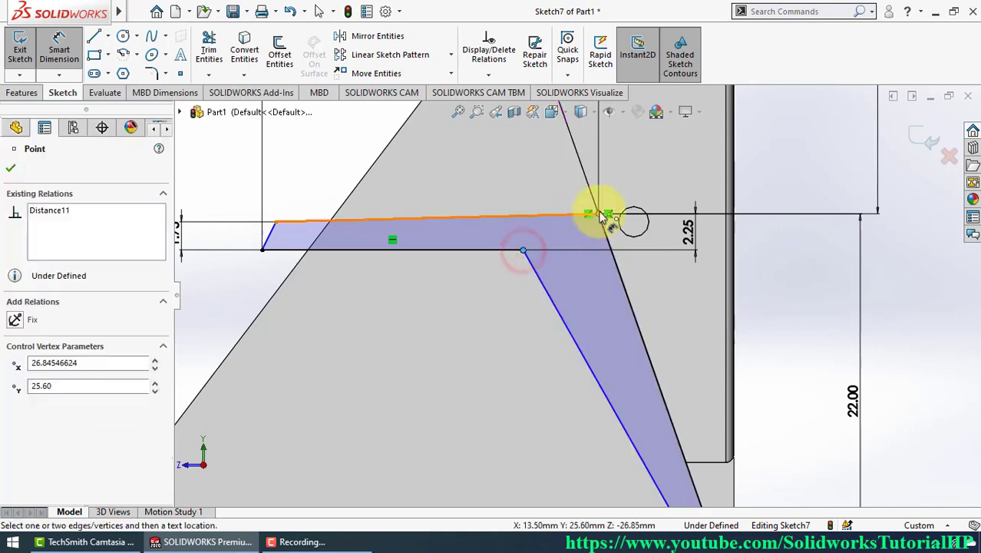
{"action": "left_click", "coordinate": [595, 212]}
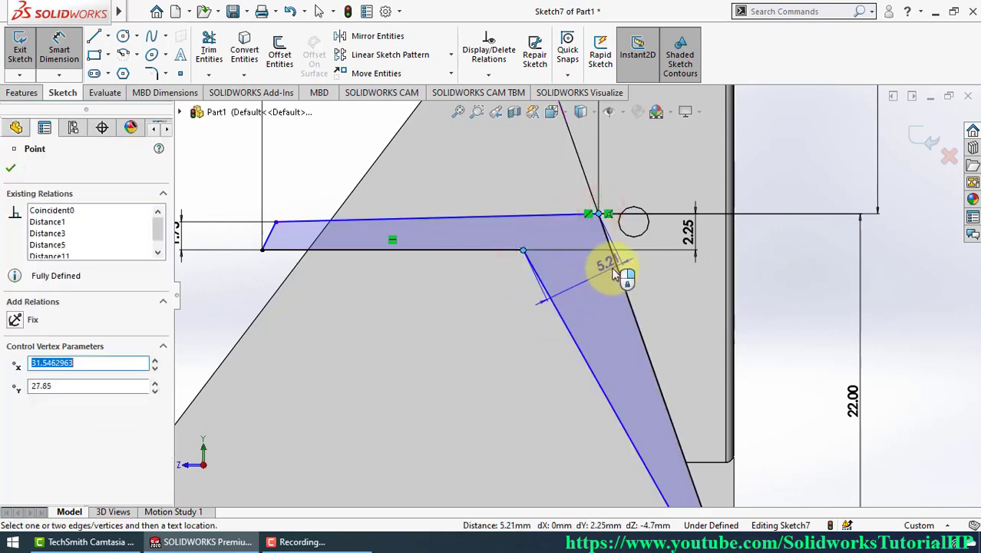
{"action": "left_click", "coordinate": [609, 276]}
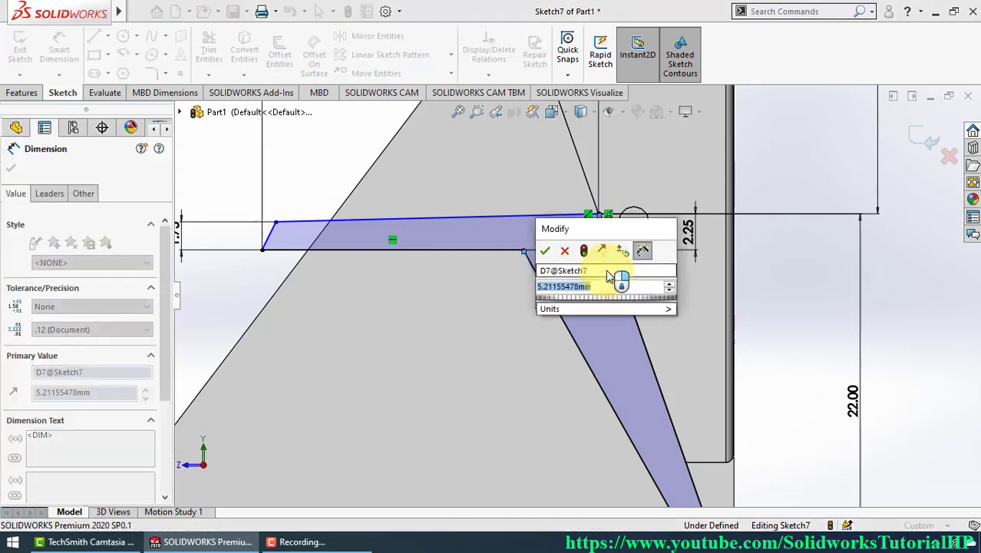
{"action": "type", "text": "2.5"}
{"action": "key", "text": "Return"}
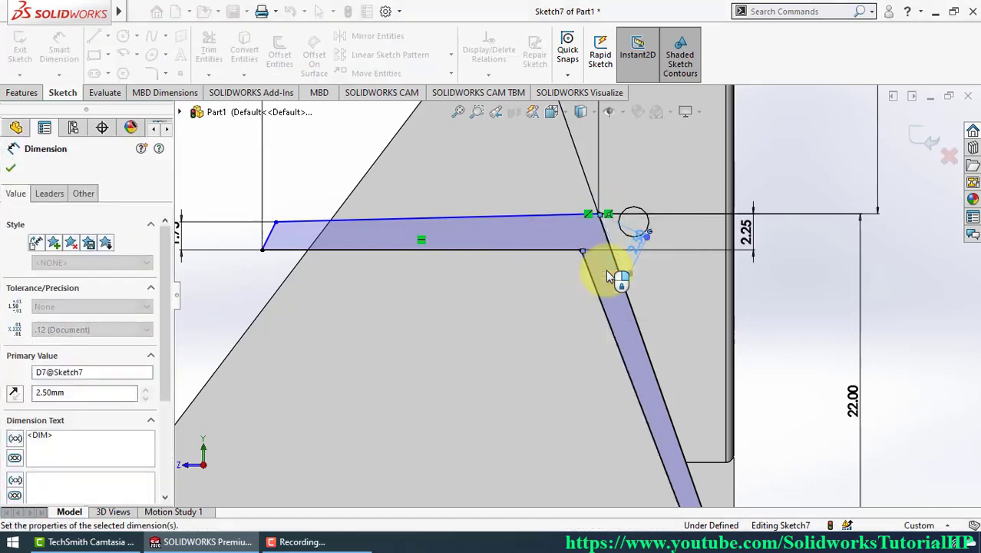
{"action": "left_click", "coordinate": [764, 282]}
Step: Add a 60° angle between the left-end slanted line and the bottom line
{"action": "scroll", "coordinate": [764, 282], "scroll_direction": "up", "scroll_amount": 2}
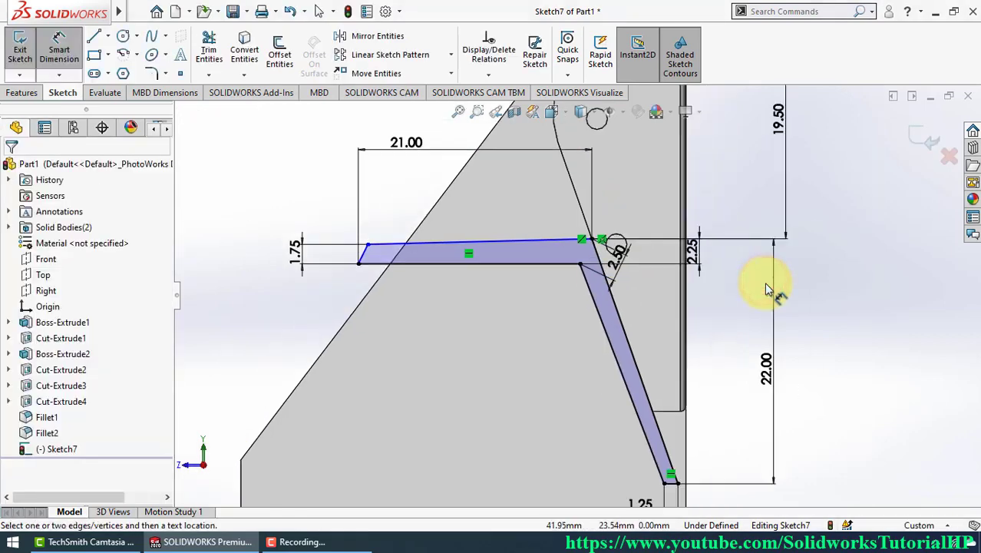
{"action": "scroll", "coordinate": [696, 307], "scroll_direction": "up", "scroll_amount": 1}
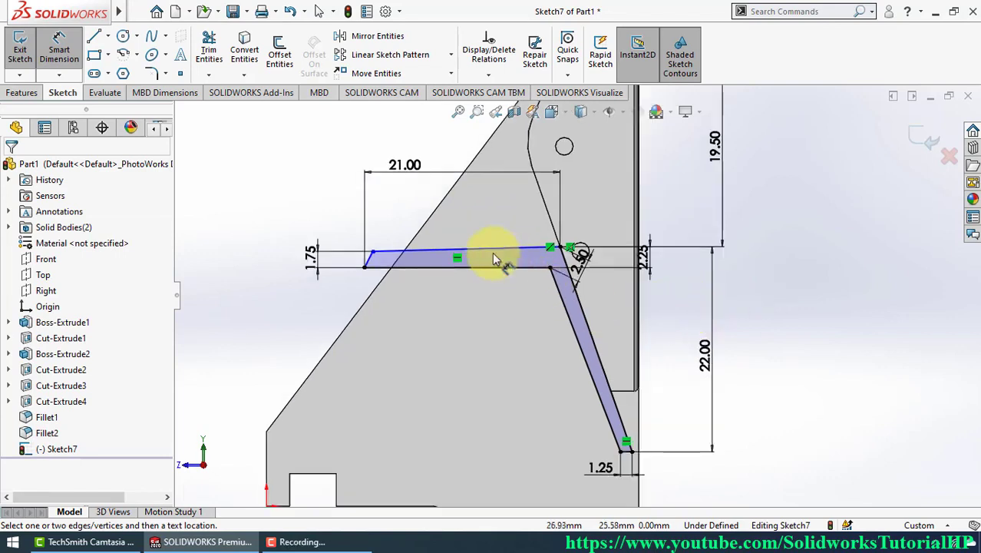
{"action": "scroll", "coordinate": [460, 253], "scroll_direction": "down", "scroll_amount": 2}
{"action": "scroll", "coordinate": [369, 261], "scroll_direction": "down", "scroll_amount": 2}
{"action": "left_click", "coordinate": [261, 295]}
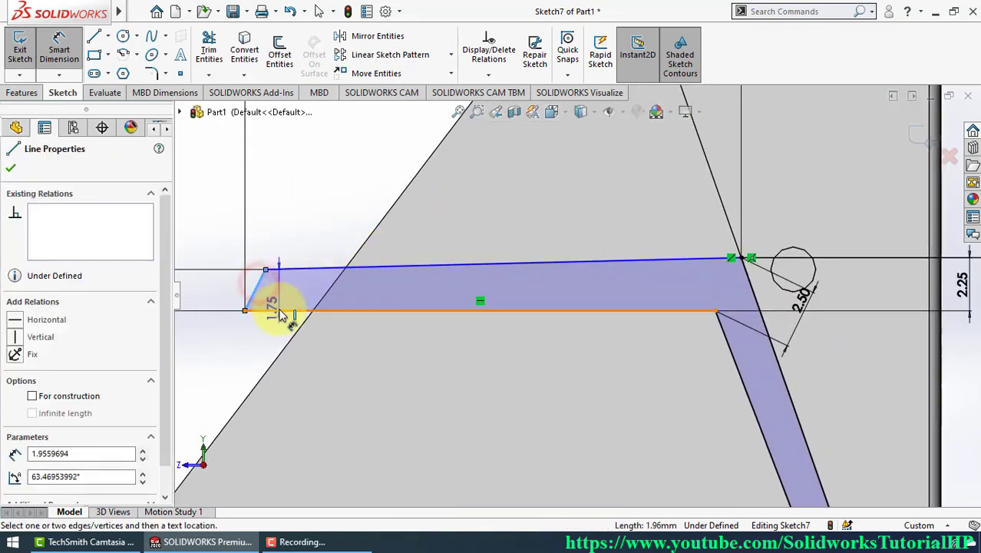
{"action": "left_click", "coordinate": [282, 311]}
{"action": "left_click", "coordinate": [280, 302]}
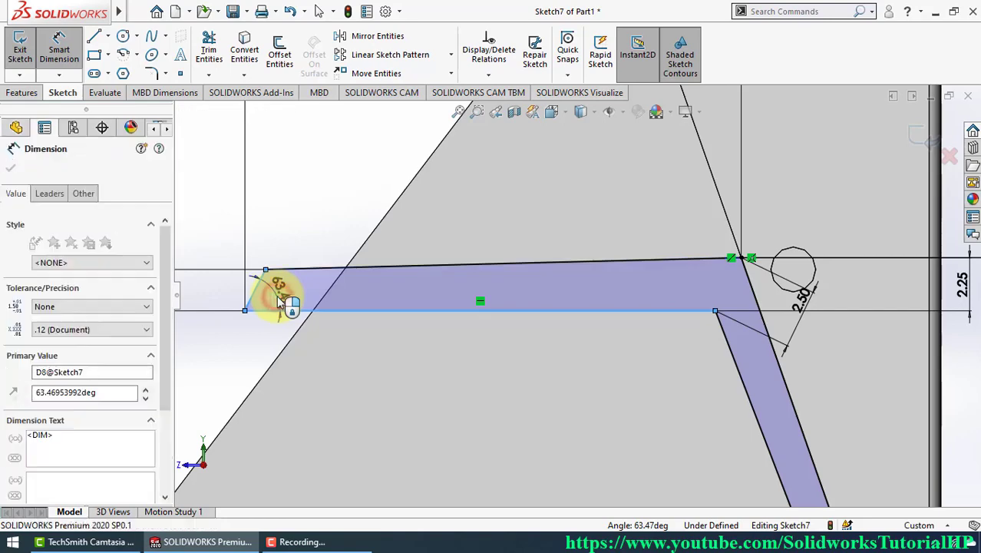
{"action": "left_click", "coordinate": [281, 307]}
{"action": "key", "text": "Return"}
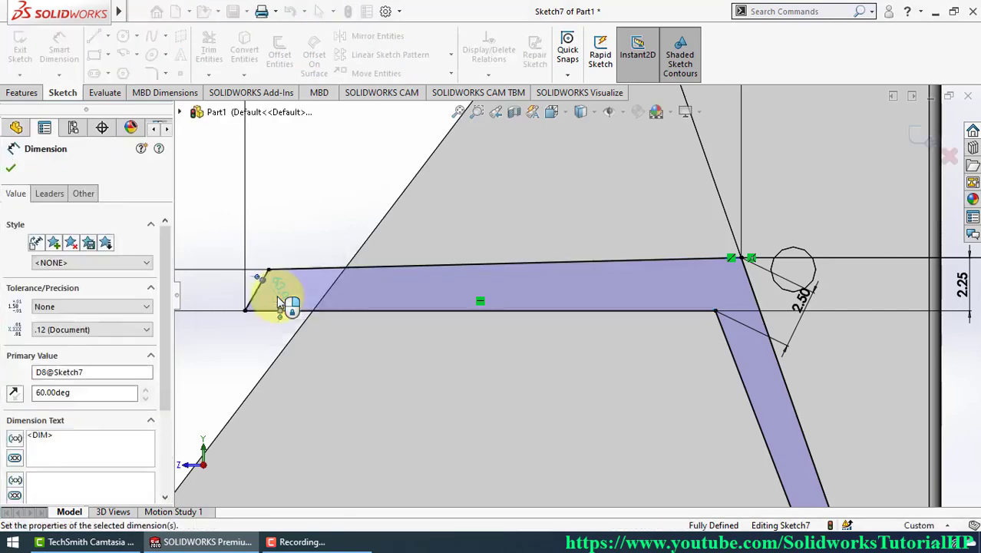
{"action": "left_click", "coordinate": [307, 213]}
{"action": "scroll", "coordinate": [383, 258], "scroll_direction": "up", "scroll_amount": 3}
{"action": "scroll", "coordinate": [399, 276], "scroll_direction": "up", "scroll_amount": 2}
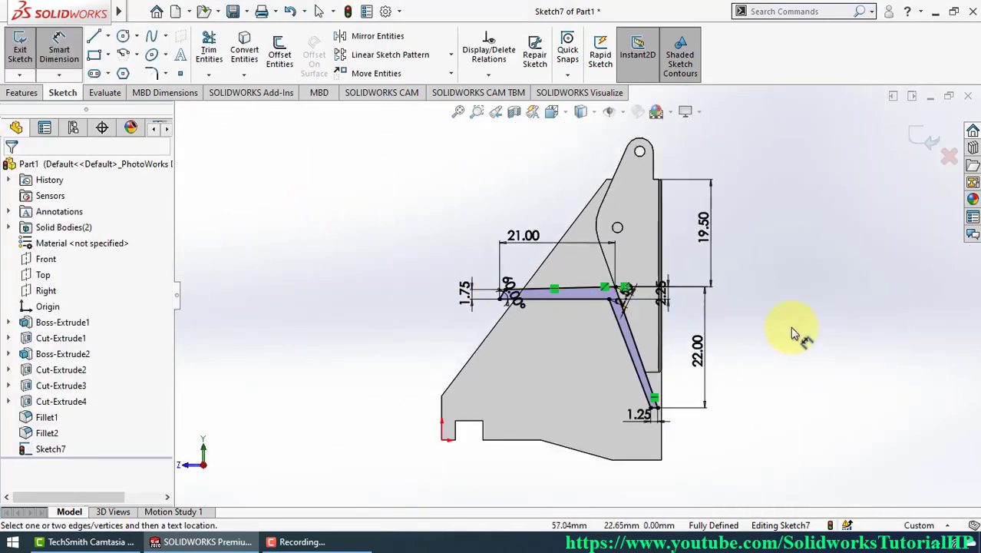
Step: Exit the sketch and start an Extruded Boss/Base from the part's side face
{"action": "right_click_drag", "start_coordinate": [795, 334], "coordinate": [846, 245]}
{"action": "middle_click_drag", "start_coordinate": [801, 274], "coordinate": [825, 311]}
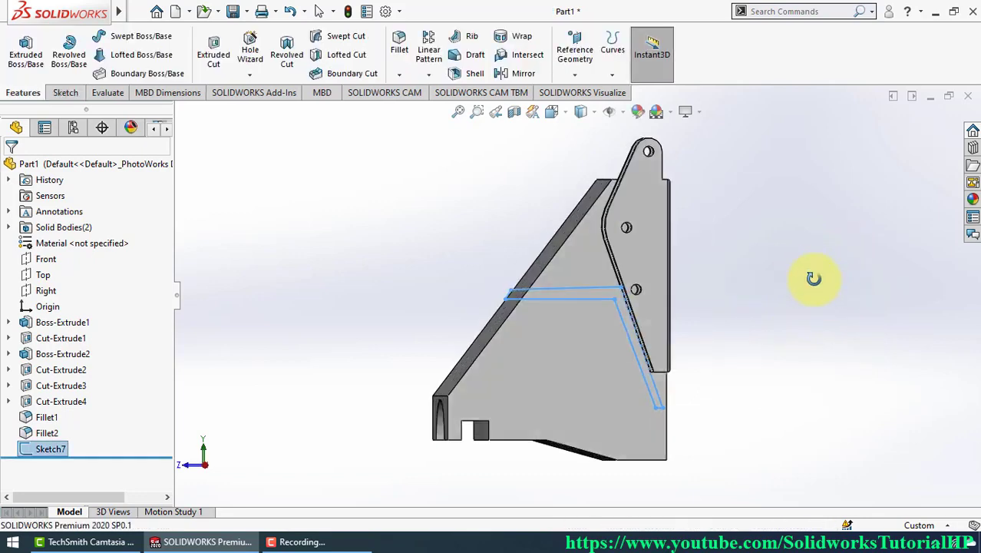
{"action": "right_click", "coordinate": [844, 355]}
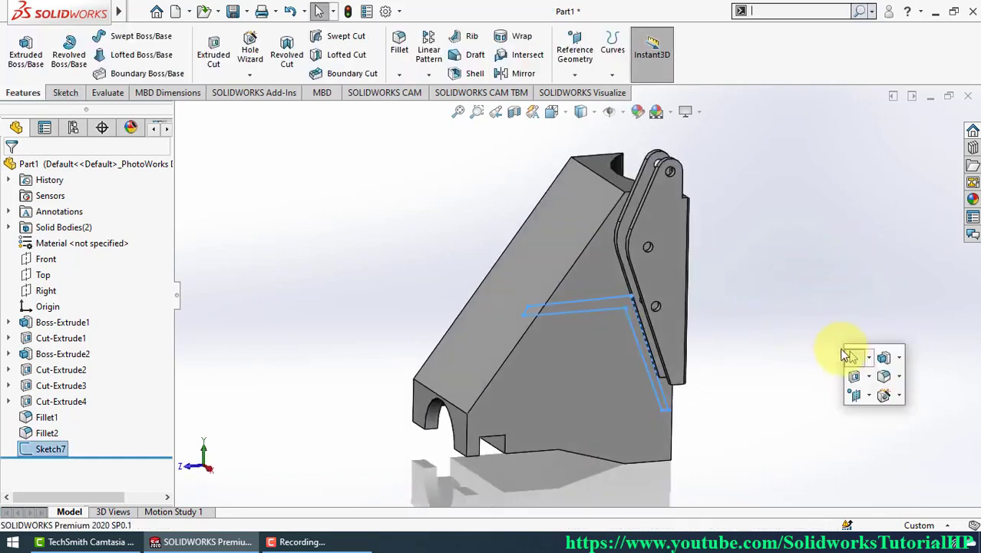
{"action": "left_click", "coordinate": [884, 359]}
{"action": "left_click", "coordinate": [87, 216]}
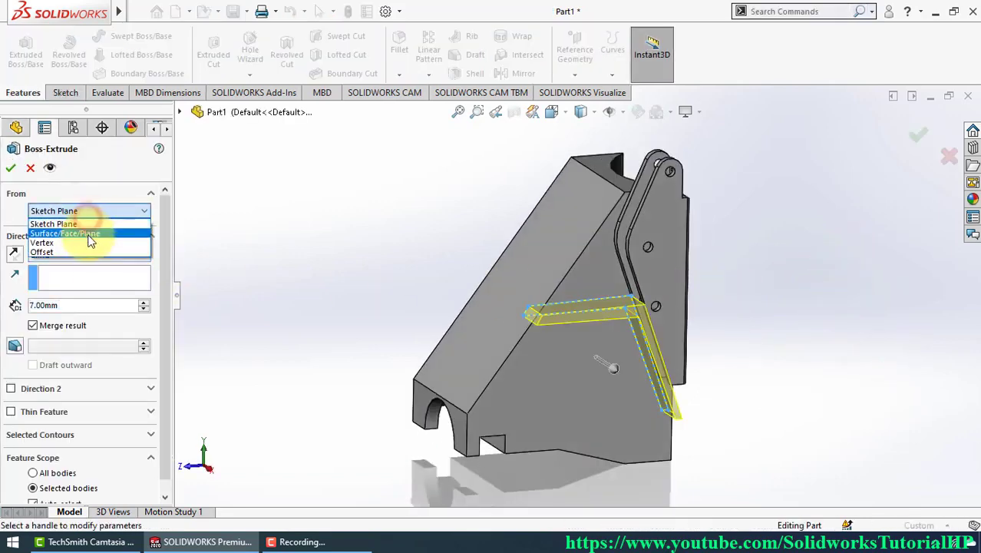
{"action": "left_click", "coordinate": [66, 233]}
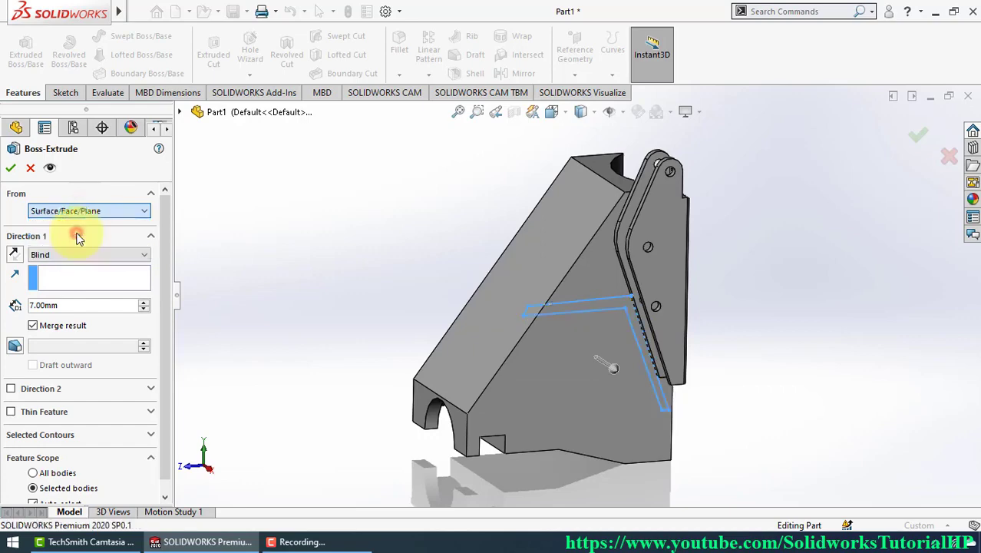
{"action": "middle_click_drag", "start_coordinate": [526, 301], "coordinate": [613, 361]}
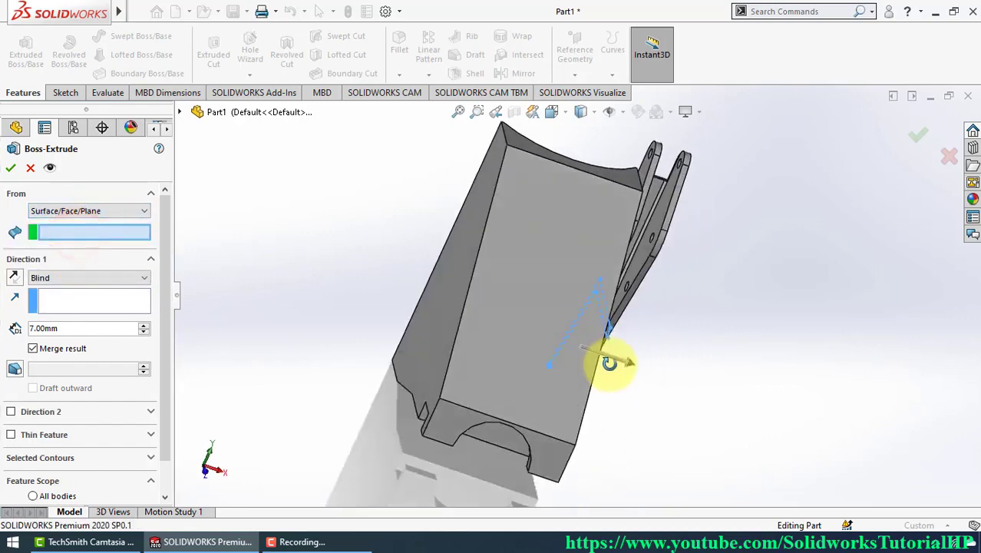
{"action": "left_click", "coordinate": [643, 257]}
Step: Set the extrusion depth to 13 mm and create the ledge
{"action": "middle_click_drag", "start_coordinate": [637, 261], "coordinate": [526, 274]}
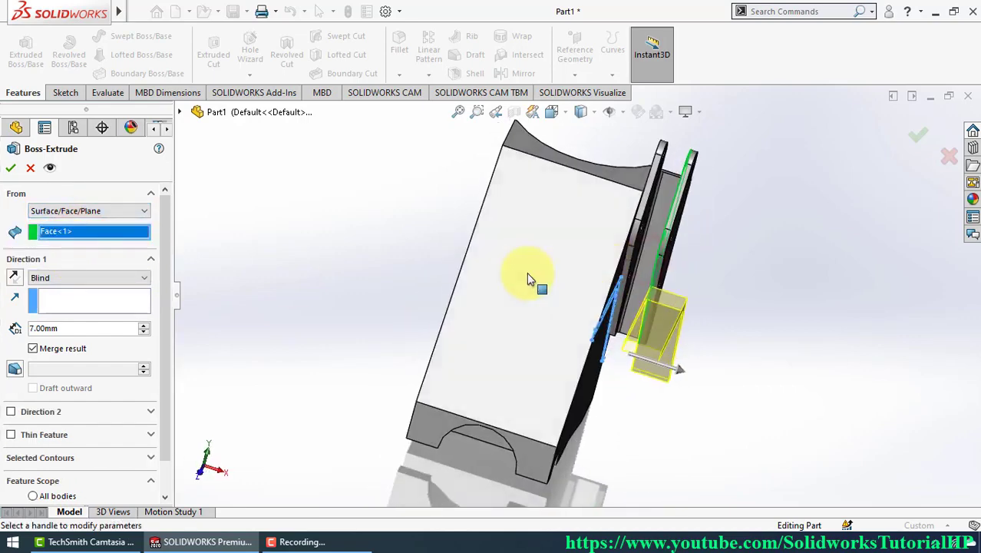
{"action": "double_click", "coordinate": [59, 327]}
{"action": "type", "text": "13"}
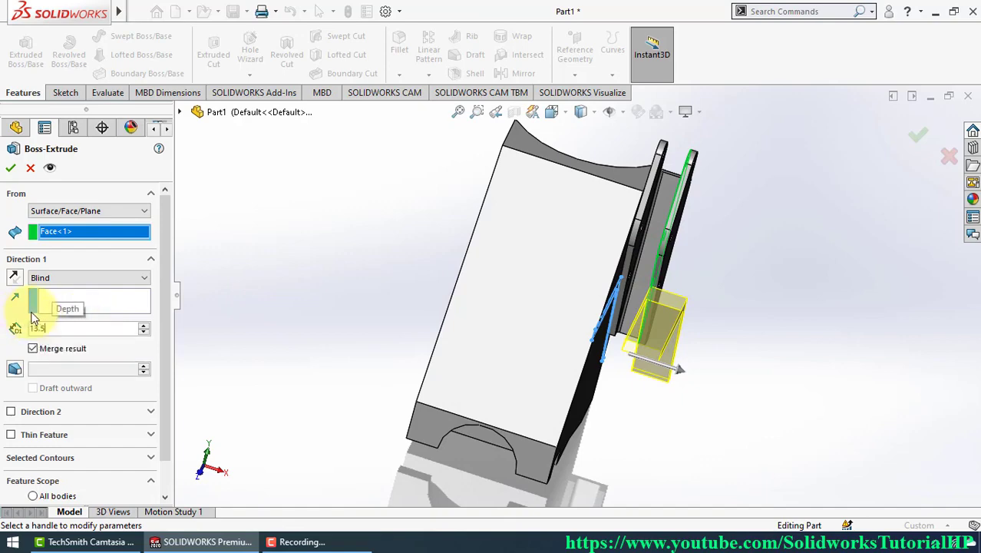
{"action": "key", "text": "Return"}
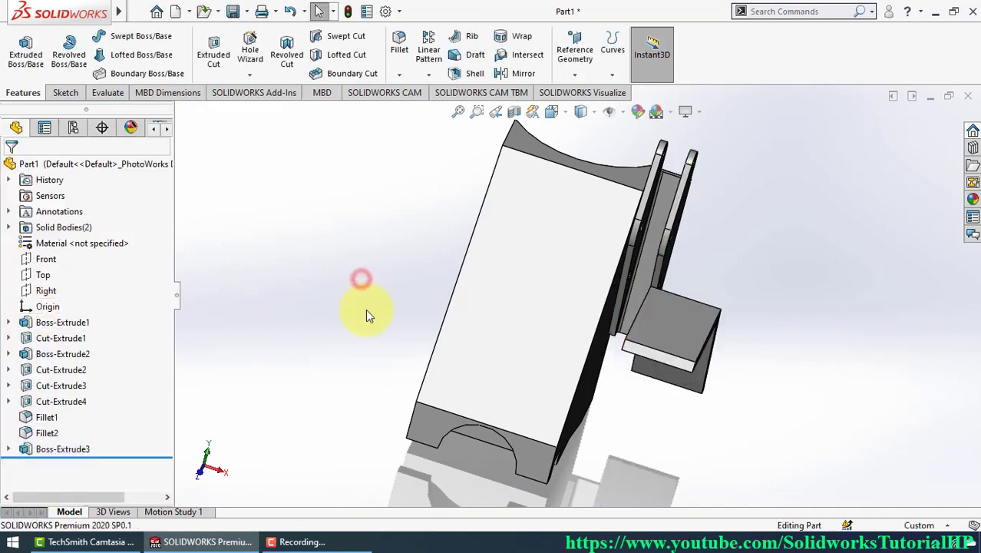
{"action": "middle_click_drag", "start_coordinate": [365, 315], "coordinate": [291, 263]}
{"action": "right_click_drag", "start_coordinate": [333, 230], "coordinate": [376, 234]}
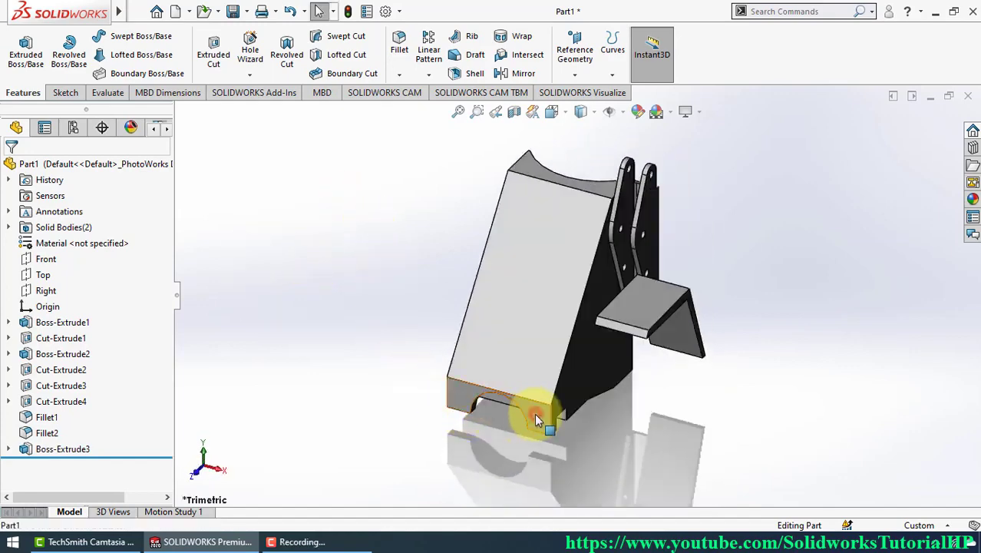
Step: Start a sketch on the bottom face and draw a small trapezoid on the ledge edge
{"action": "left_click", "coordinate": [534, 413]}
{"action": "left_click", "coordinate": [596, 371]}
{"action": "left_click", "coordinate": [555, 111]}
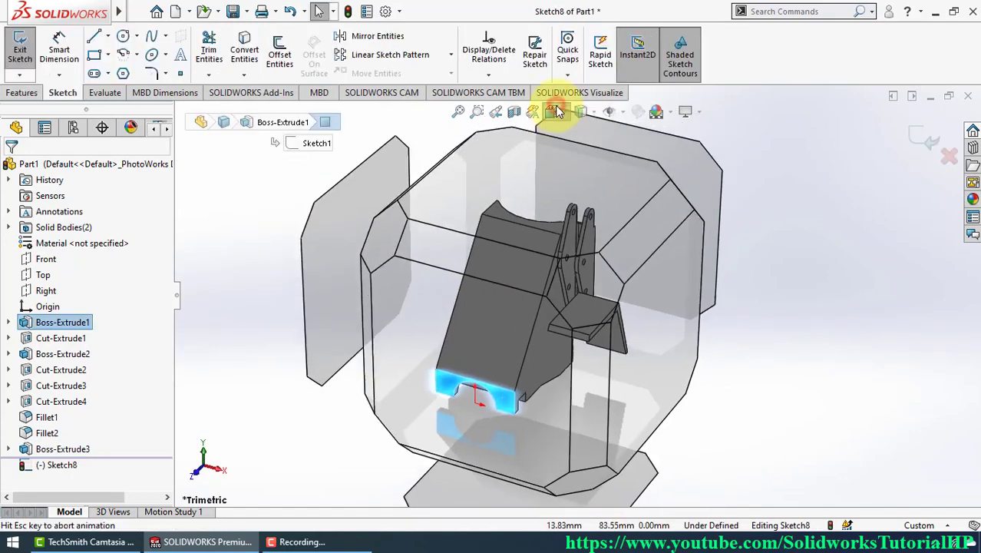
{"action": "left_click", "coordinate": [624, 192]}
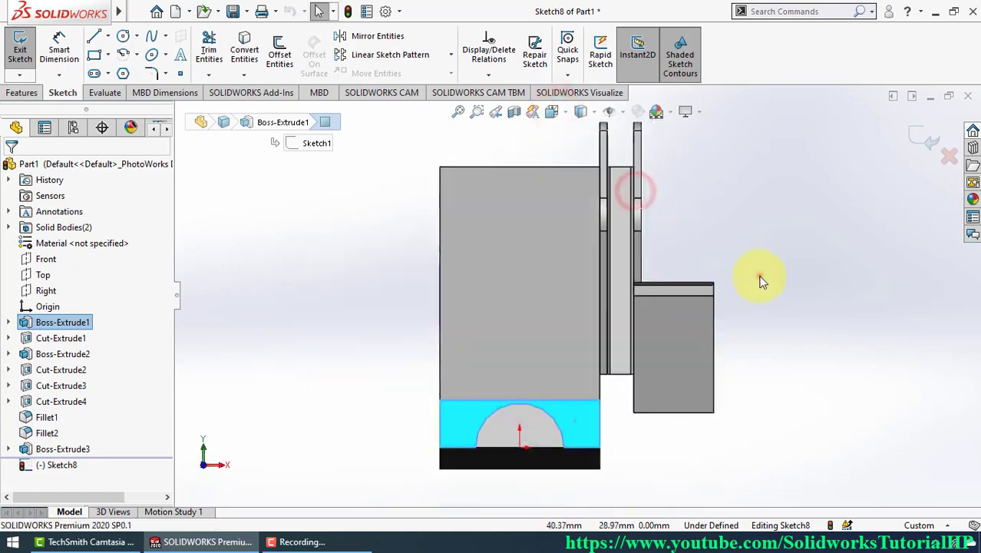
{"action": "left_click", "coordinate": [760, 273]}
{"action": "scroll", "coordinate": [691, 295], "scroll_direction": "down", "scroll_amount": 2}
{"action": "right_click_drag", "start_coordinate": [871, 273], "coordinate": [800, 268]}
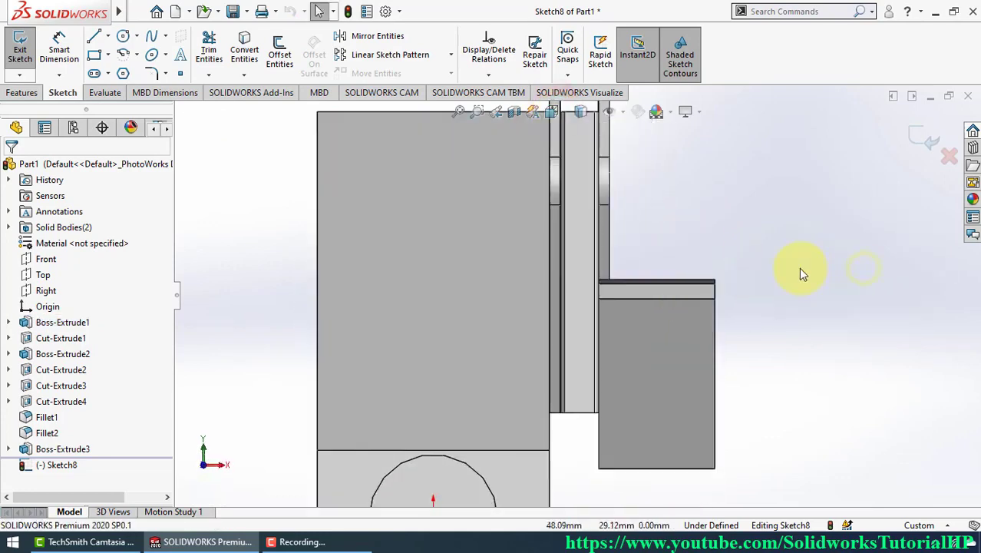
{"action": "left_click", "coordinate": [654, 284]}
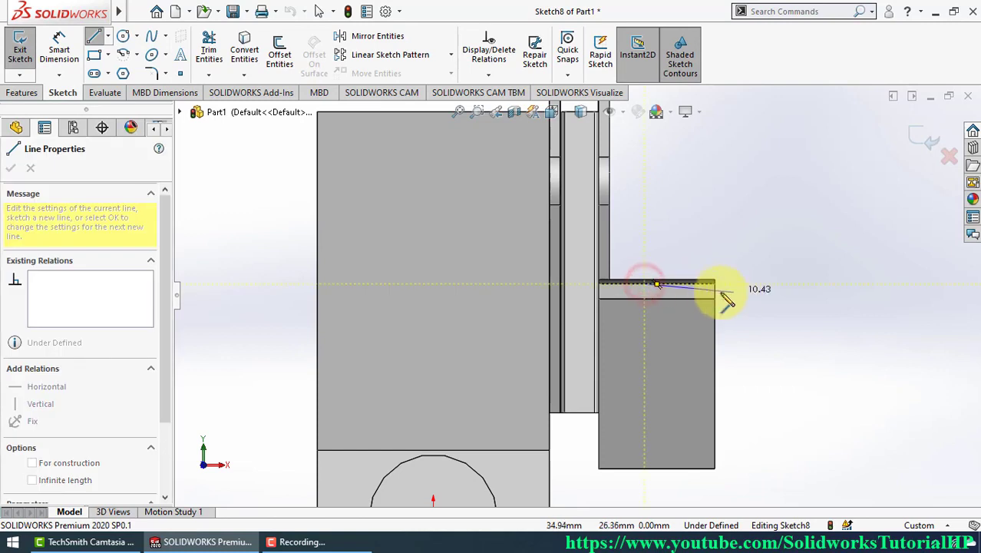
{"action": "left_click", "coordinate": [703, 284]}
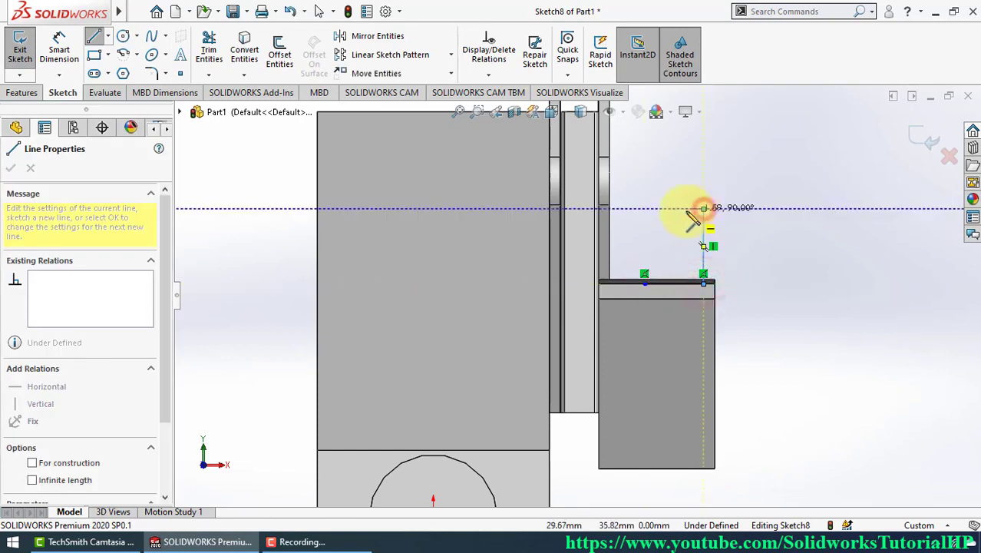
{"action": "left_click", "coordinate": [664, 209]}
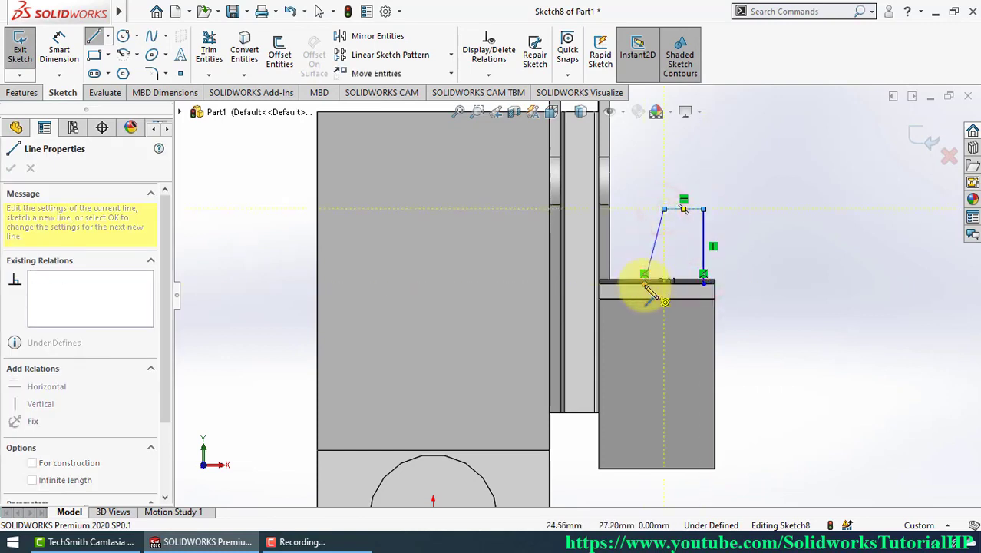
{"action": "left_click", "coordinate": [645, 277]}
Step: Dimension the profile's 0.50 mm offset from the ledge edge and its 4.00 mm height
{"action": "right_click_drag", "start_coordinate": [795, 326], "coordinate": [733, 249]}
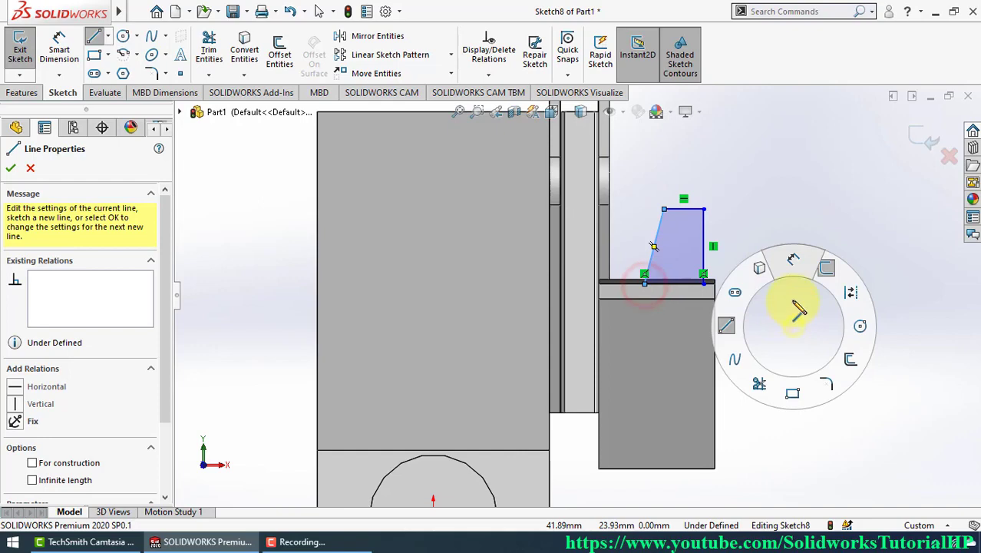
{"action": "left_click", "coordinate": [705, 242]}
{"action": "left_click", "coordinate": [715, 303]}
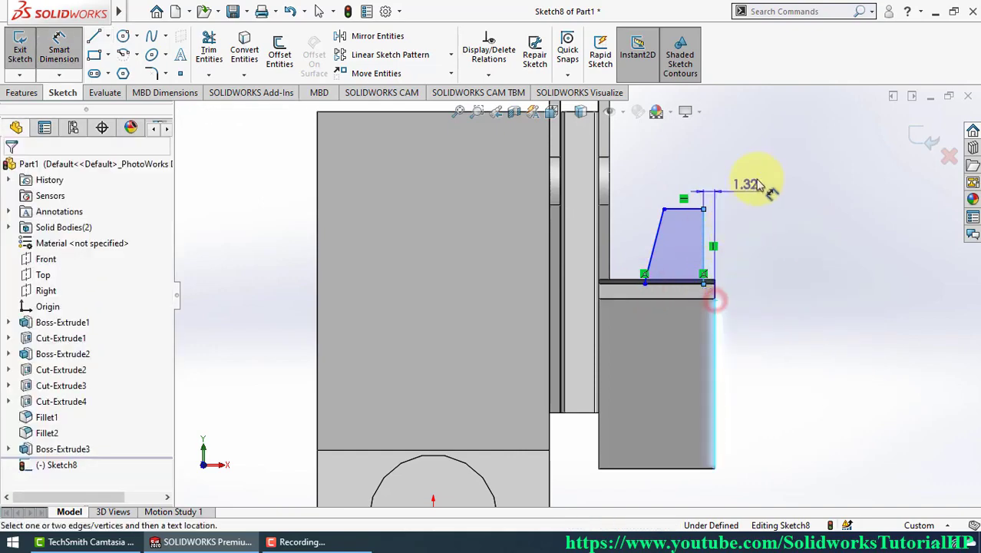
{"action": "left_click", "coordinate": [771, 184]}
{"action": "type", "text": "0.5"}
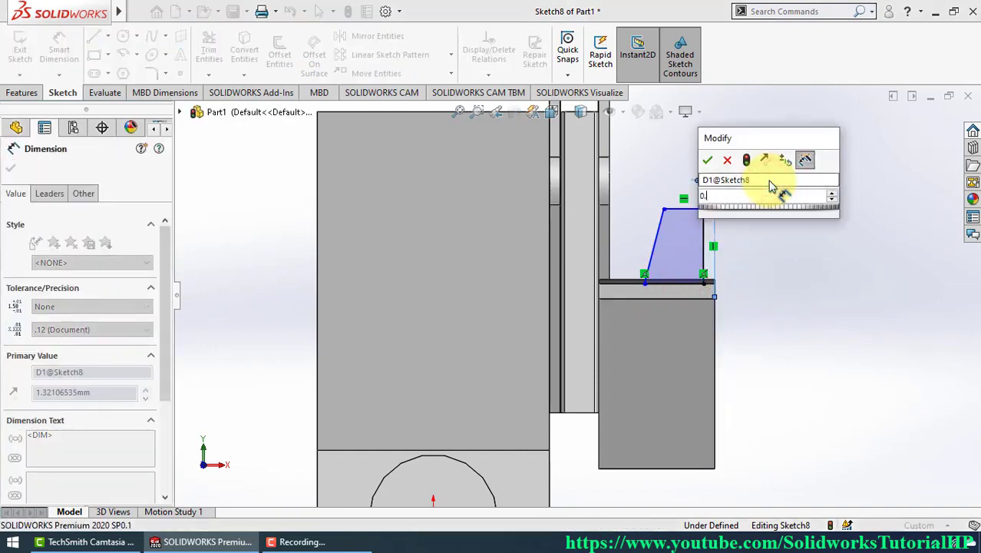
{"action": "key", "text": "Return"}
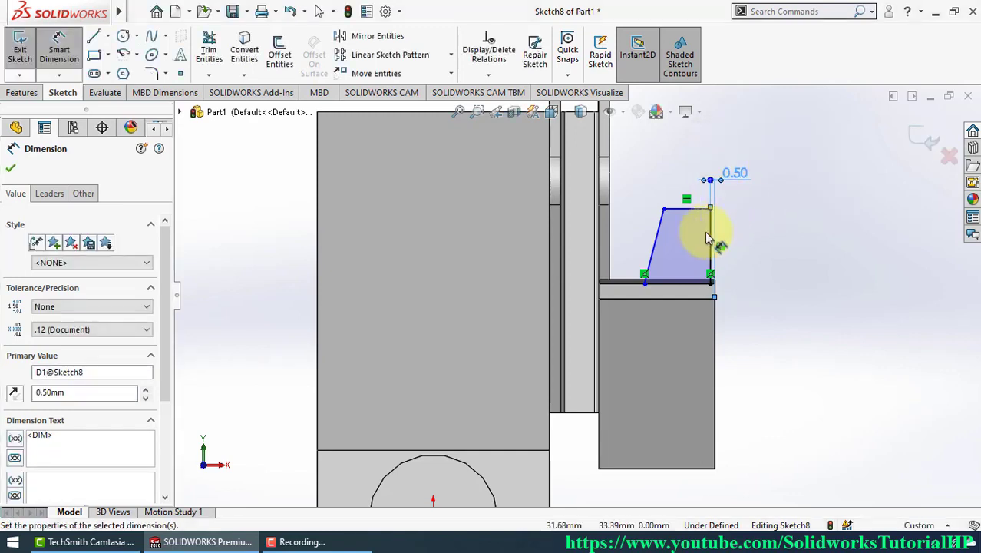
{"action": "left_click", "coordinate": [710, 236]}
{"action": "left_click", "coordinate": [756, 238]}
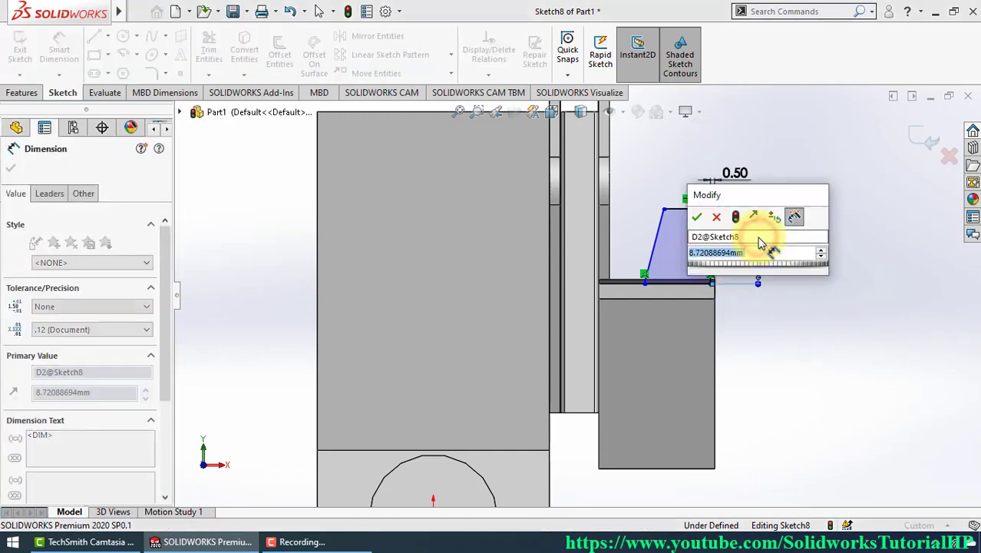
{"action": "type", "text": "4"}
{"action": "key", "text": "Return"}
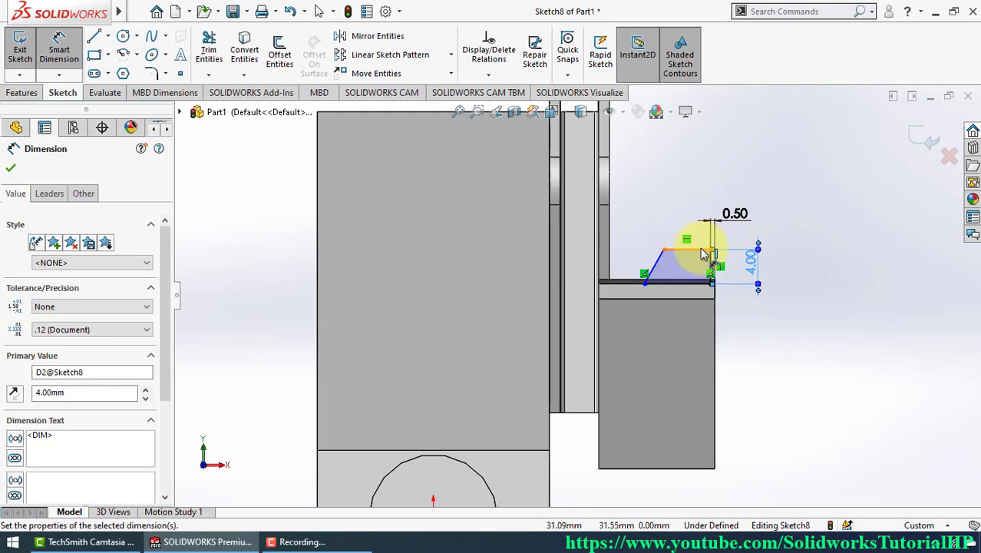
Step: Dimension the trapezoid's top line 5 mm and bottom line 6 mm
{"action": "left_click", "coordinate": [704, 253]}
{"action": "left_click", "coordinate": [698, 165]}
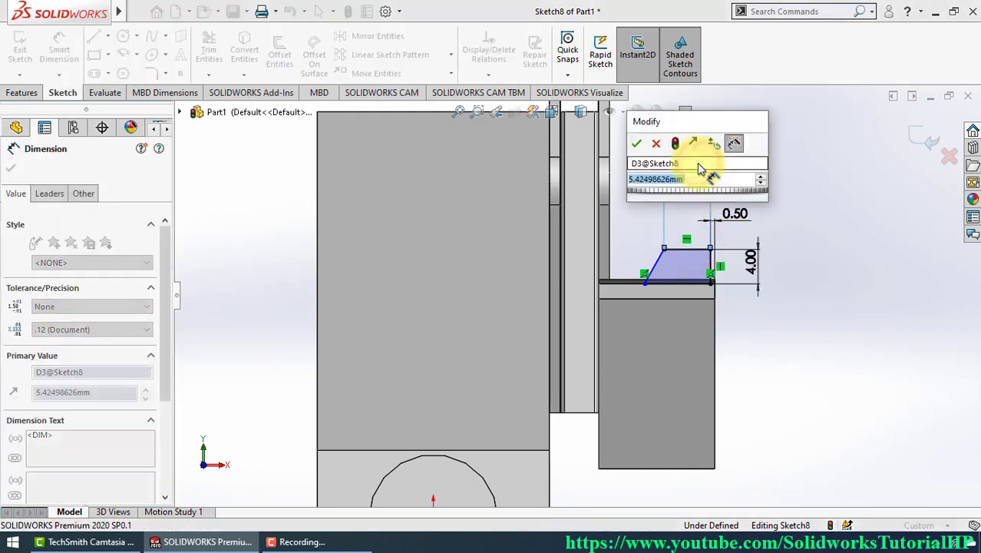
{"action": "type", "text": "5"}
{"action": "key", "text": "Return"}
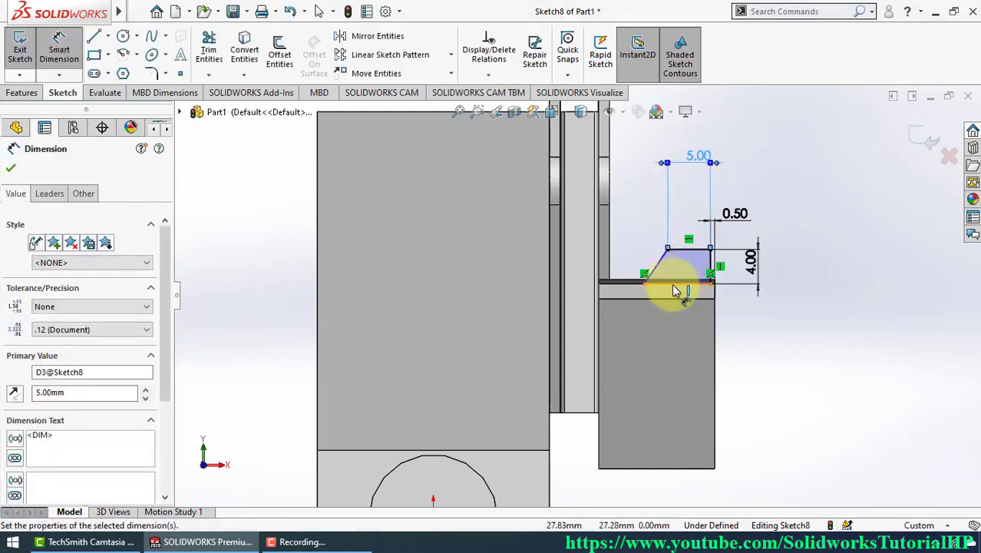
{"action": "left_click", "coordinate": [674, 291]}
{"action": "left_click", "coordinate": [754, 349]}
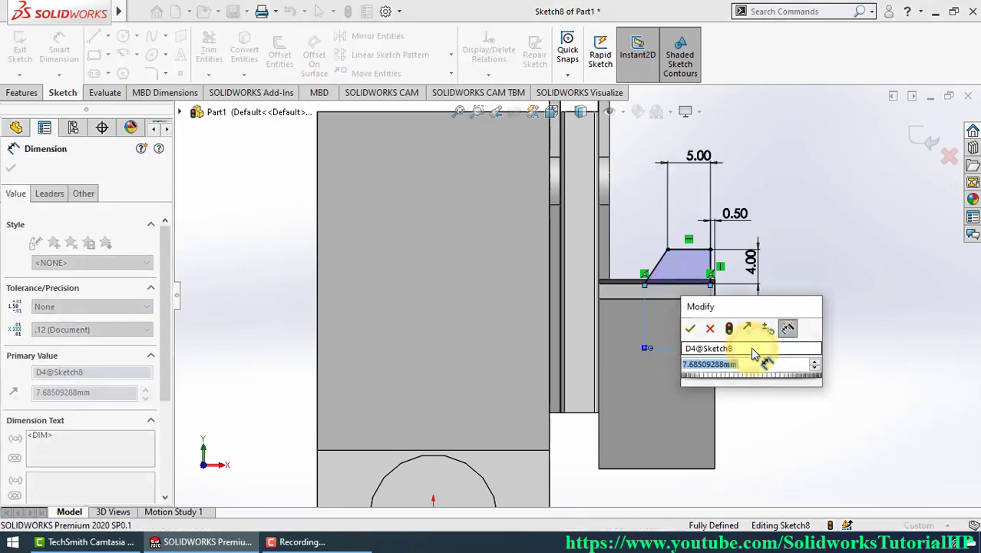
{"action": "type", "text": "6"}
{"action": "key", "text": "Return"}
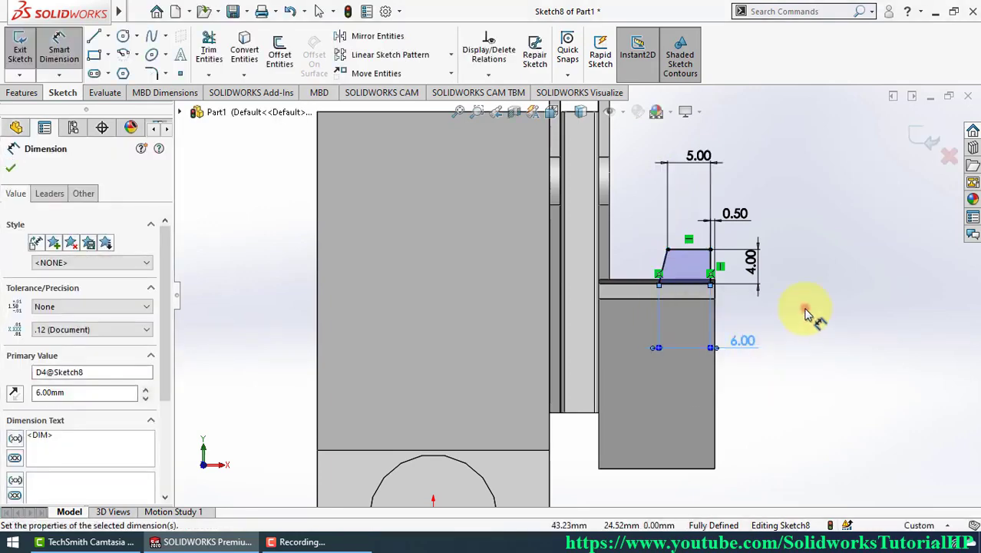
{"action": "middle_click_drag", "start_coordinate": [806, 314], "coordinate": [756, 351]}
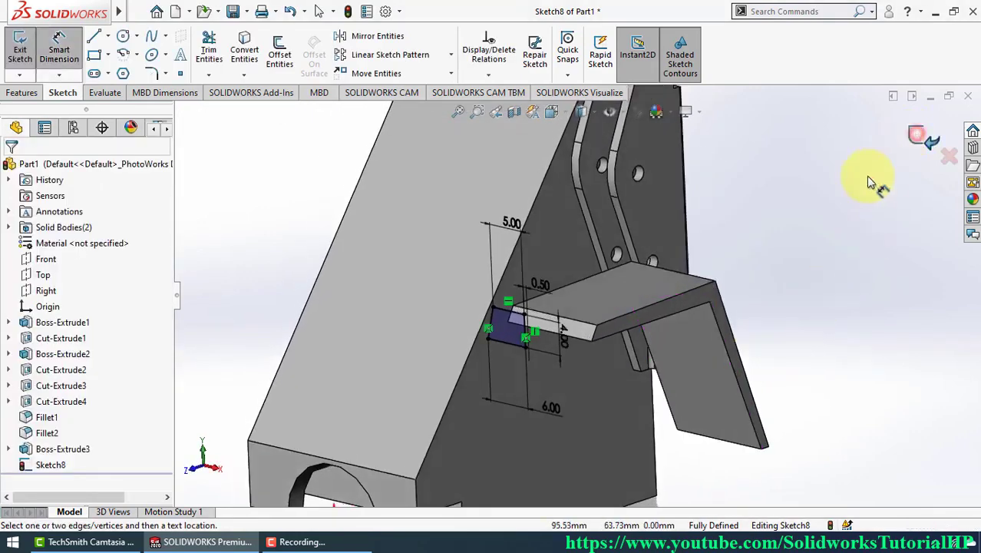
Step: Extrude the trapezoid 4 mm from a 12.5 mm offset, reversing both directions onto the shelf
{"action": "left_click", "coordinate": [918, 137]}
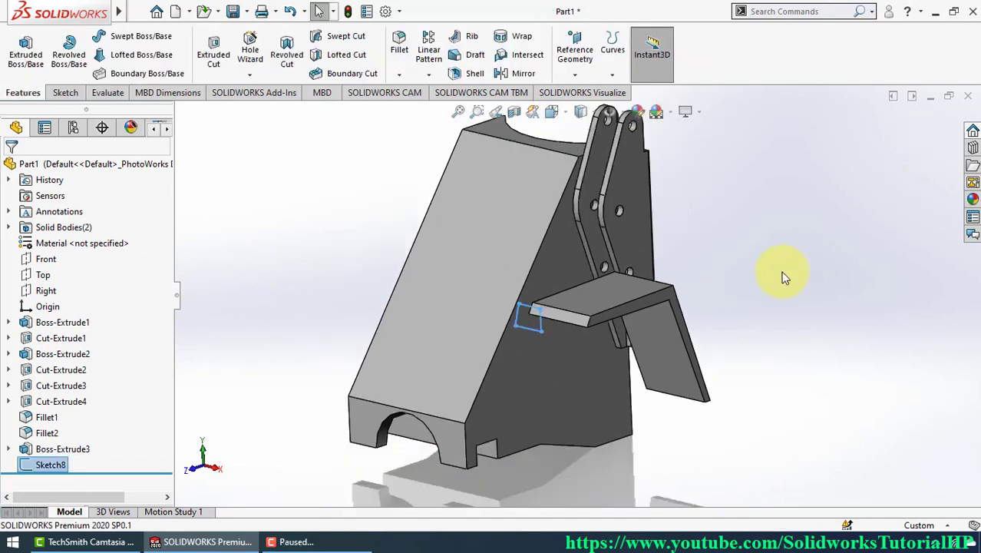
{"action": "key", "text": "s"}
{"action": "left_click", "coordinate": [868, 287]}
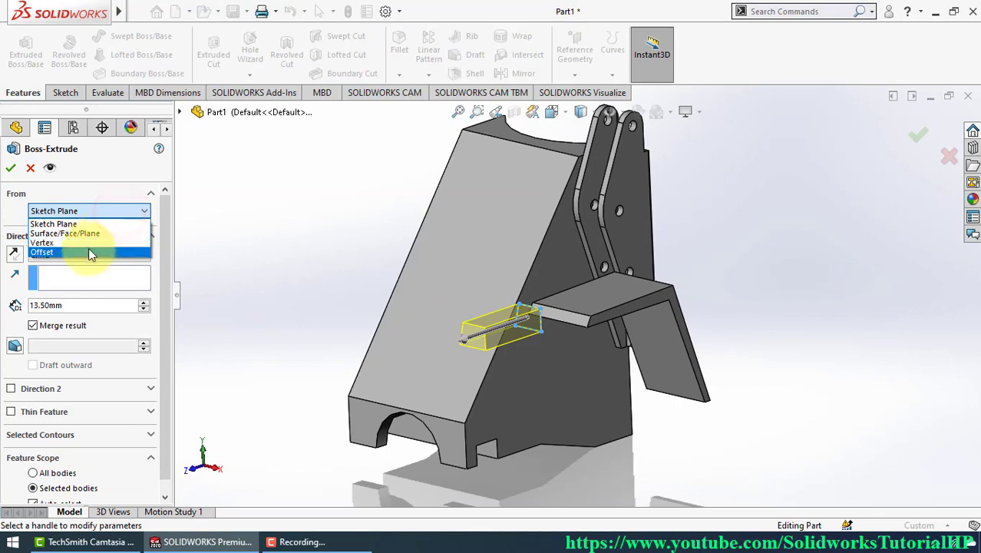
{"action": "left_click", "coordinate": [88, 251]}
{"action": "type", "text": "12.5"}
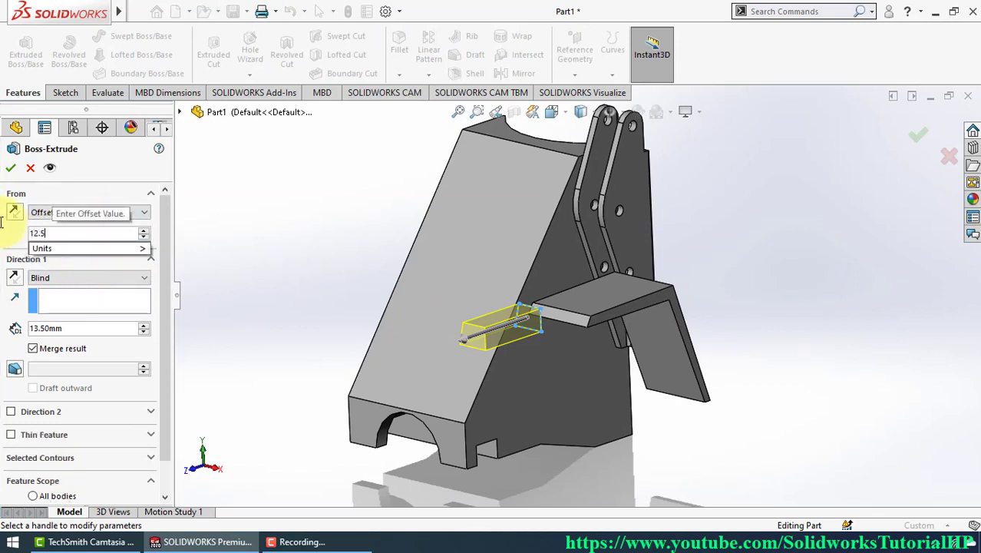
{"action": "key", "text": "Return"}
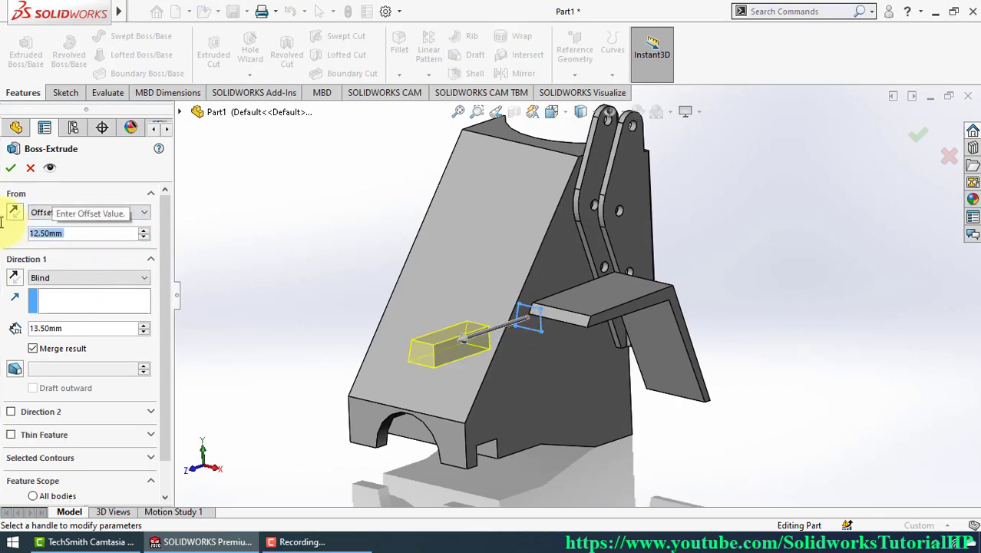
{"action": "left_click", "coordinate": [12, 214]}
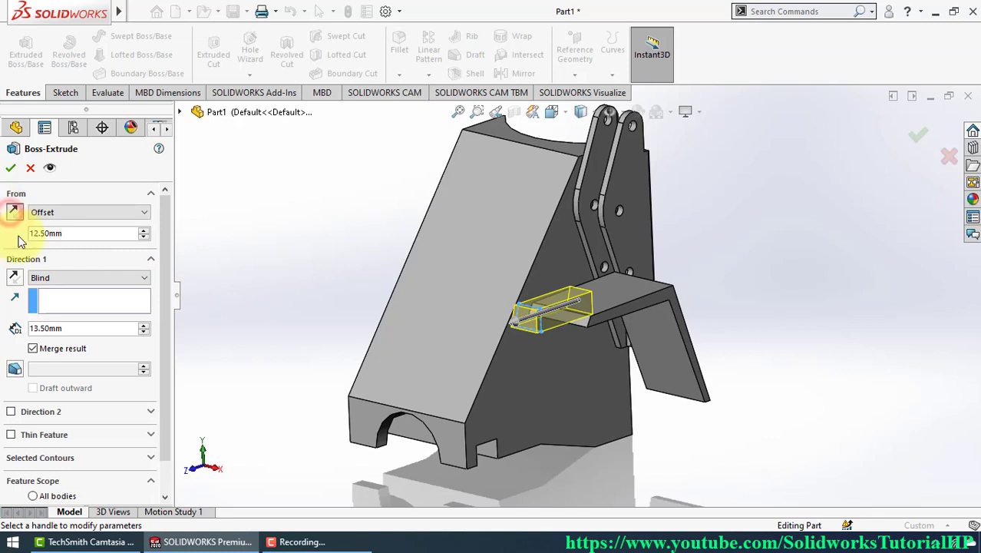
{"action": "left_click", "coordinate": [15, 278]}
{"action": "type", "text": "4"}
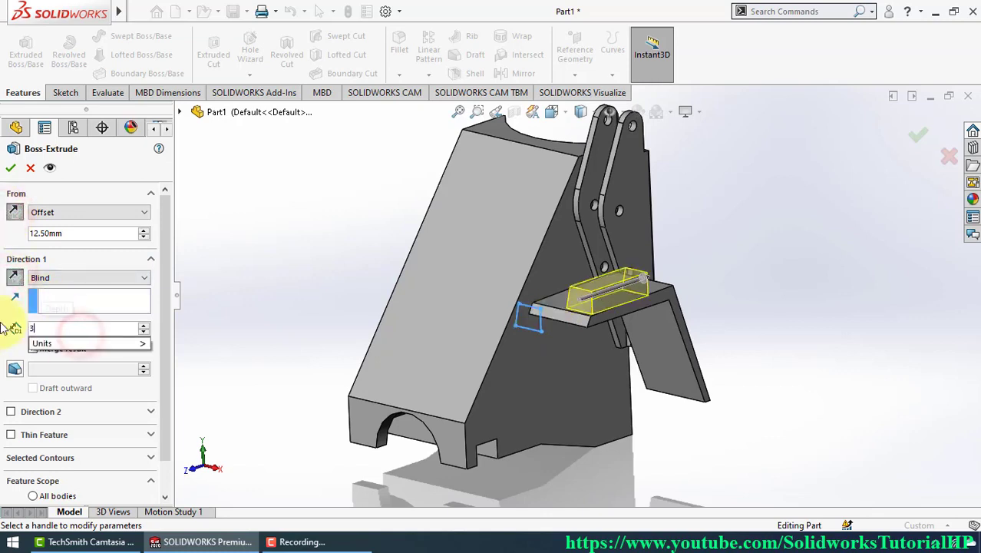
{"action": "key", "text": "Return"}
{"action": "key", "text": "Return"}
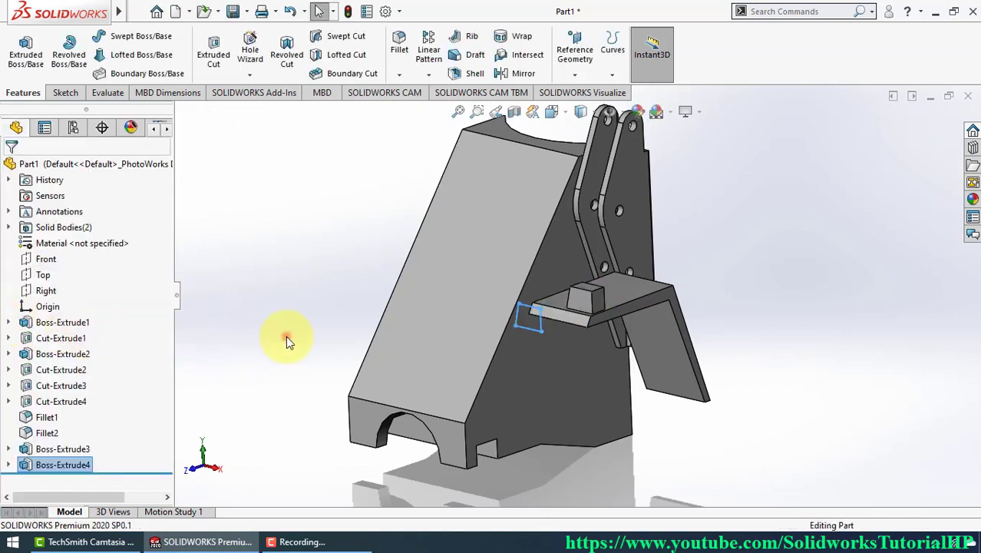
{"action": "left_click", "coordinate": [286, 335]}
Step: Add Draft1: 3° on the block's front face, with the shelf top as neutral plane
{"action": "mouse_move", "coordinate": [596, 316]}
{"action": "middle_mouse_down"}
{"action": "mouse_move", "coordinate": [576, 319]}
{"action": "mouse_move", "coordinate": [587, 320]}
{"action": "middle_mouse_up"}
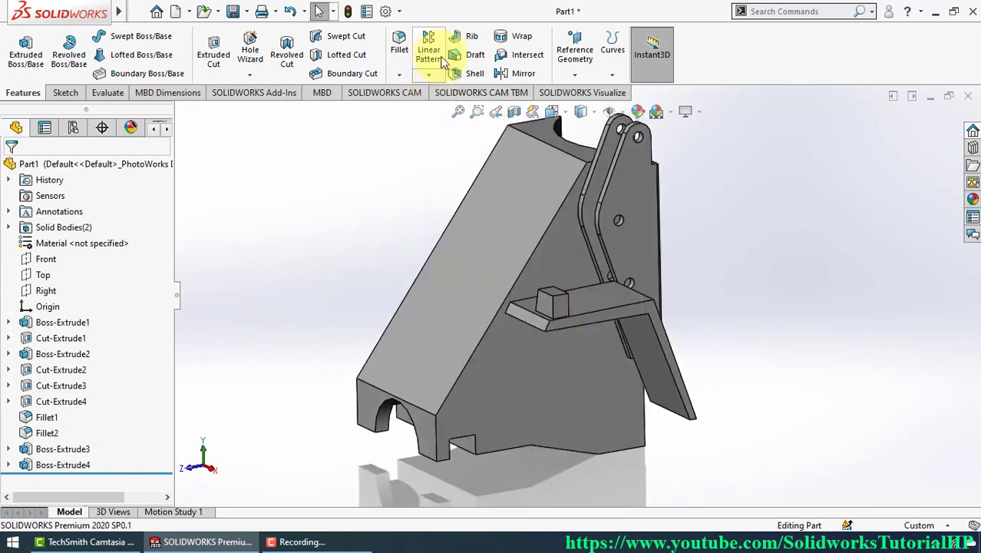
{"action": "left_click", "coordinate": [464, 58]}
{"action": "middle_click_drag", "start_coordinate": [558, 219], "coordinate": [503, 307]}
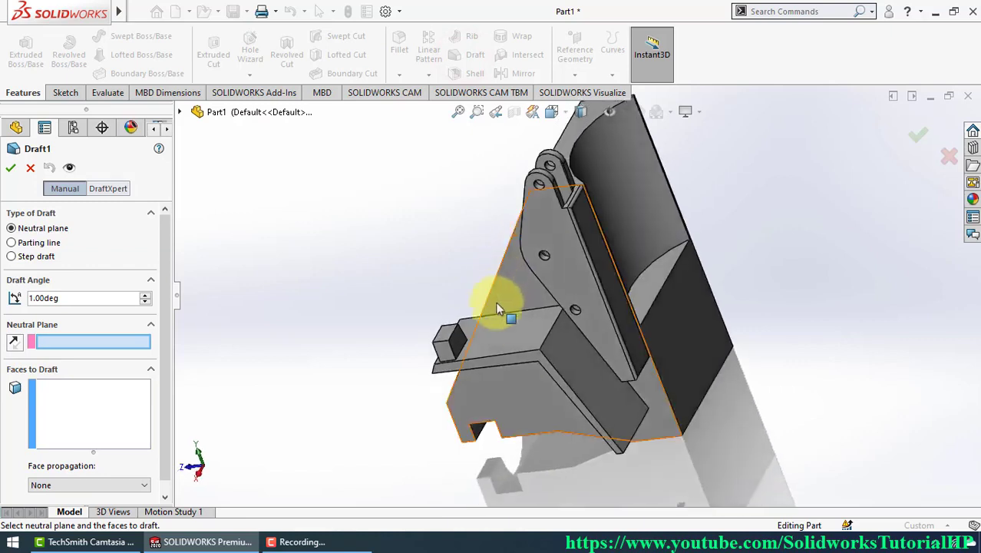
{"action": "left_click", "coordinate": [493, 317]}
{"action": "scroll", "coordinate": [493, 317], "scroll_direction": "down", "scroll_amount": 2}
{"action": "scroll", "coordinate": [479, 339], "scroll_direction": "down", "scroll_amount": 2}
{"action": "left_click", "coordinate": [458, 325]}
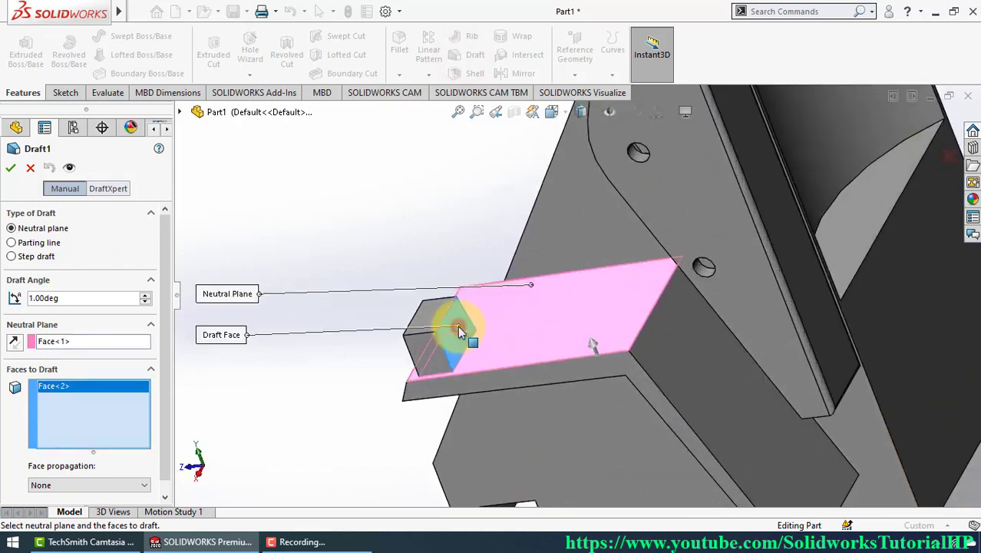
{"action": "left_click", "coordinate": [77, 298]}
{"action": "type", "text": "3"}
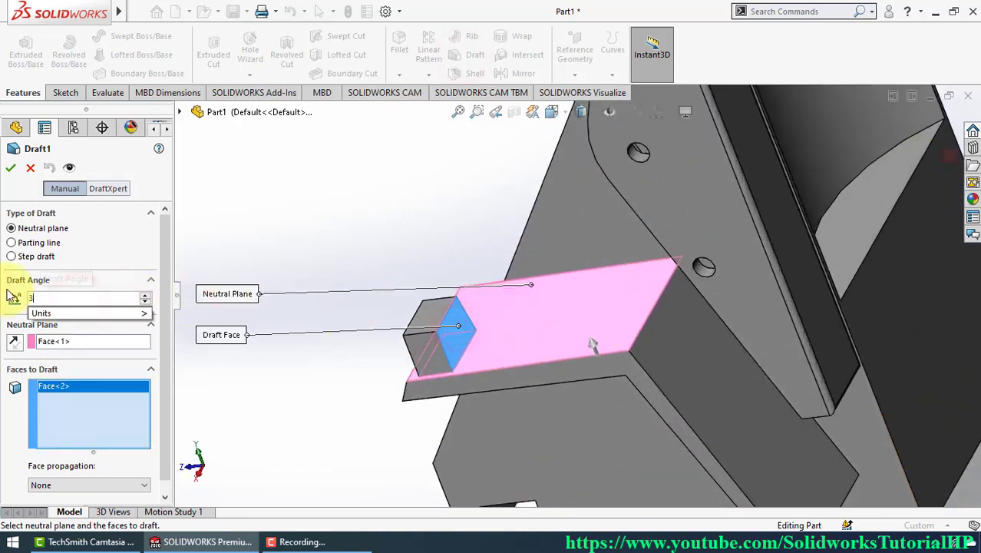
{"action": "key", "text": "Return"}
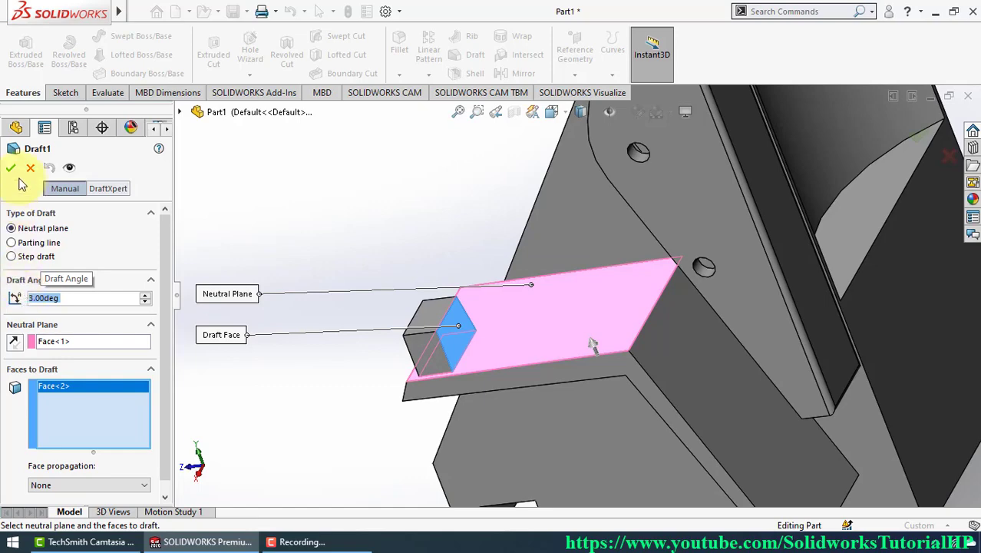
{"action": "left_click", "coordinate": [11, 168]}
{"action": "mouse_move", "coordinate": [322, 201]}
{"action": "middle_mouse_down"}
{"action": "mouse_move", "coordinate": [323, 171]}
{"action": "mouse_move", "coordinate": [315, 190]}
{"action": "middle_mouse_up"}
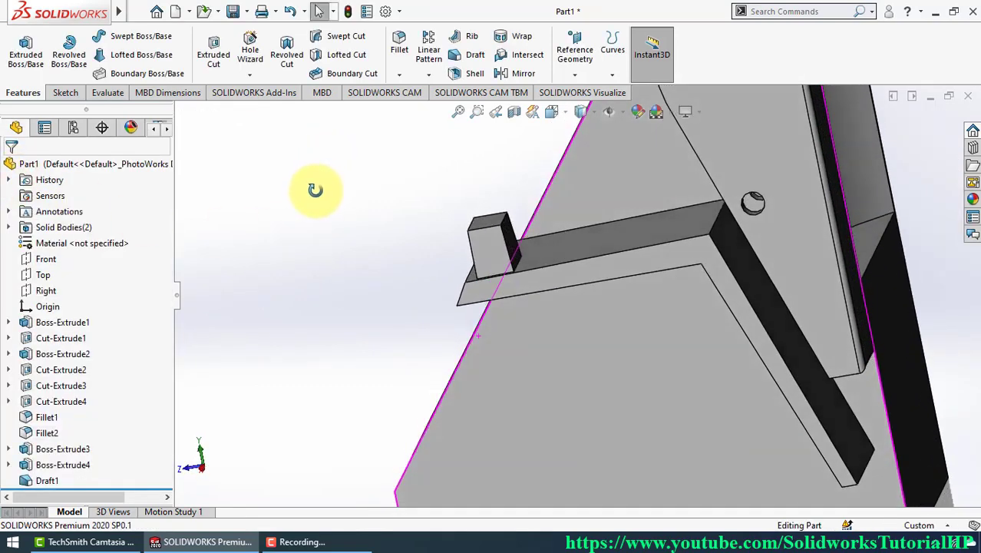
Step: Cut a 0.50 mm deep recess into the block's front face inside a 0.25 mm inward offset outline
{"action": "mouse_move", "coordinate": [438, 262]}
{"action": "middle_mouse_down"}
{"action": "mouse_move", "coordinate": [486, 219]}
{"action": "mouse_move", "coordinate": [528, 235]}
{"action": "middle_mouse_up"}
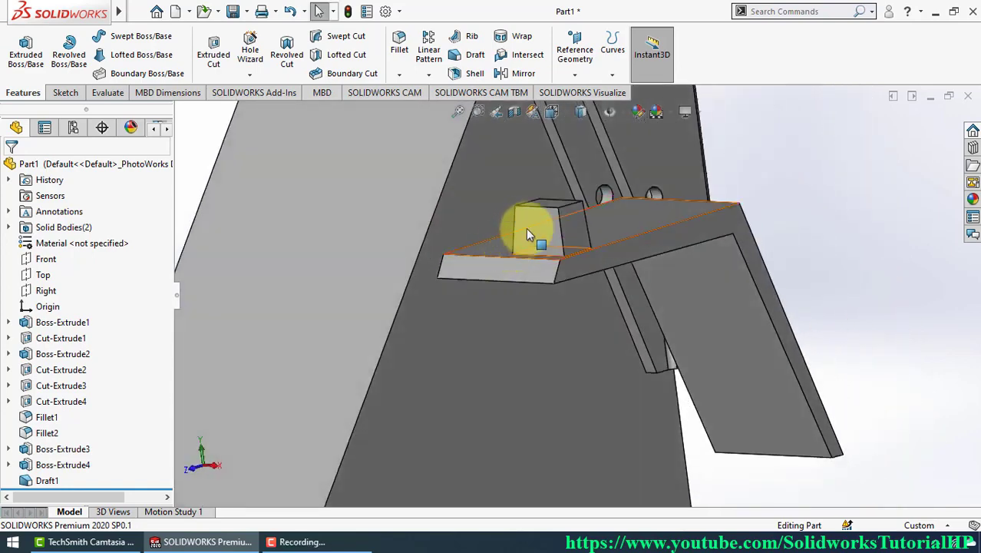
{"action": "left_click", "coordinate": [527, 235]}
{"action": "left_click", "coordinate": [585, 178]}
{"action": "key", "text": "s"}
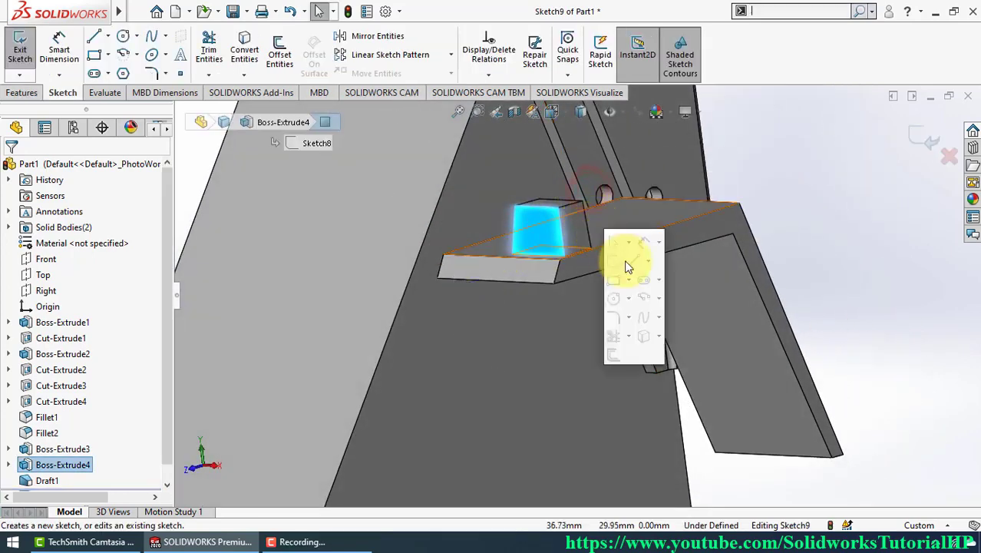
{"action": "left_click", "coordinate": [614, 355]}
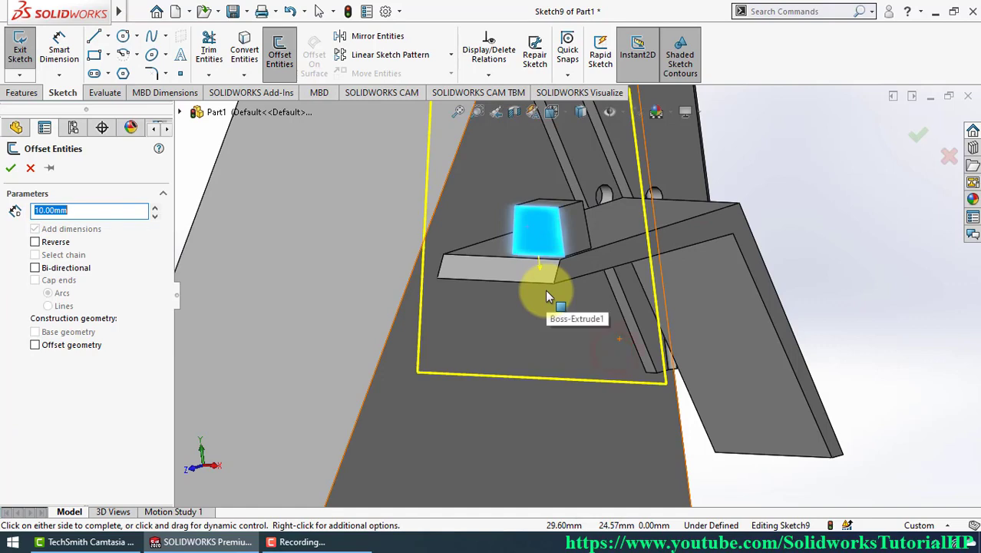
{"action": "type", "text": "5"}
{"action": "key", "text": "Return"}
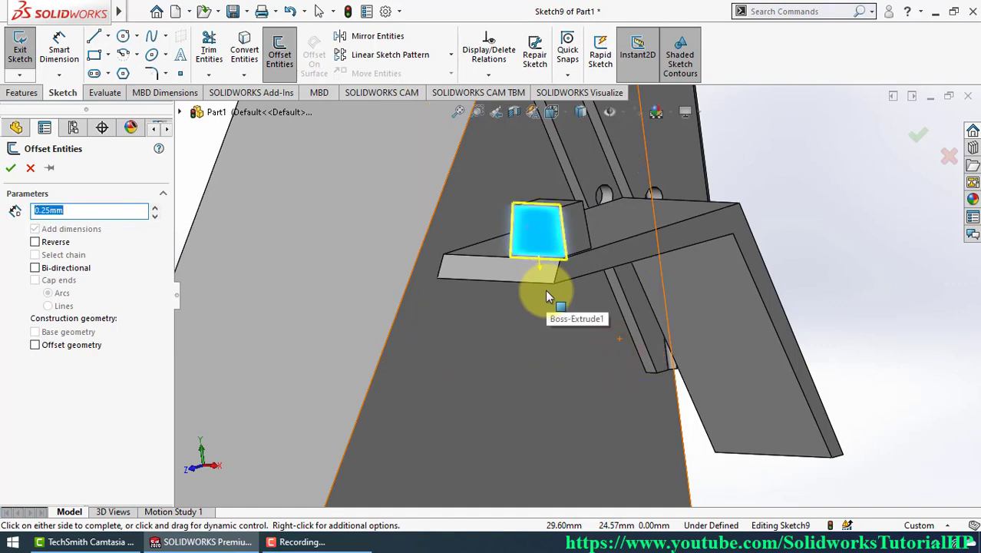
{"action": "left_click", "coordinate": [11, 168]}
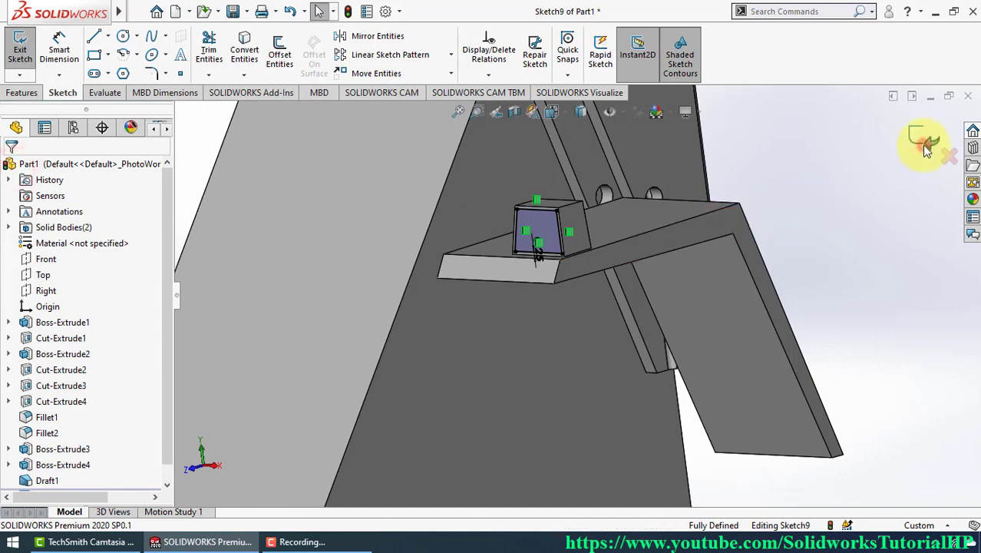
{"action": "key", "text": "s"}
{"action": "type", "text": "0.1"}
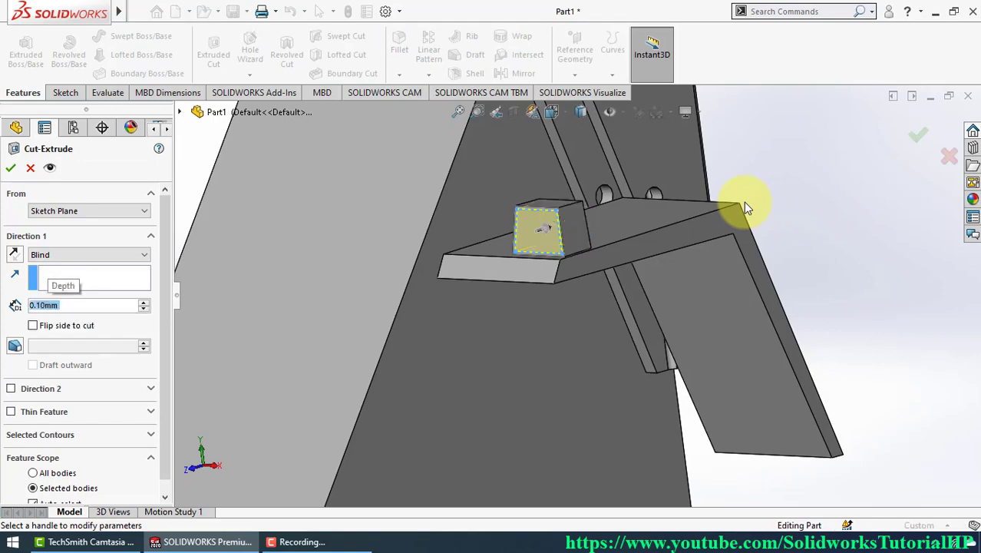
{"action": "key", "text": "Return"}
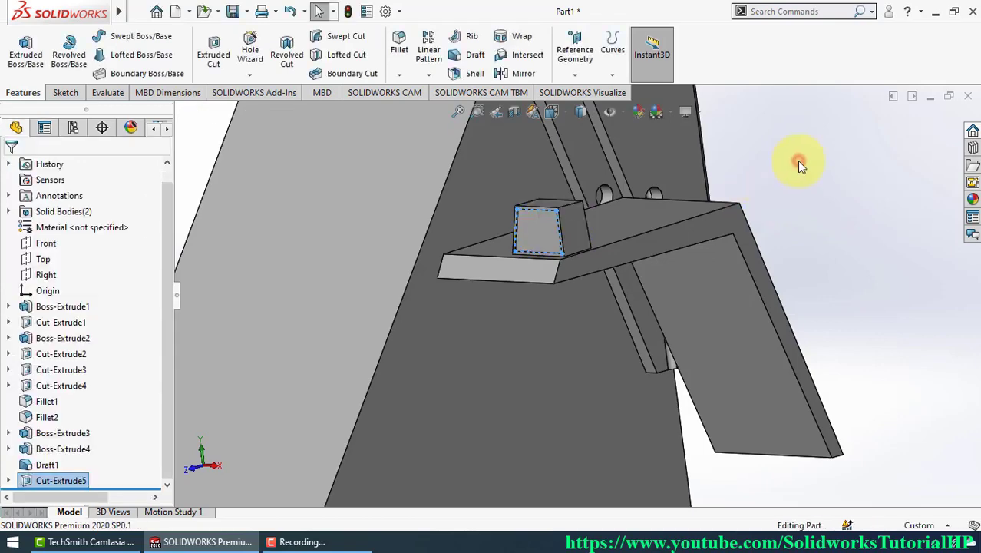
{"action": "left_click", "coordinate": [797, 163]}
{"action": "mouse_move", "coordinate": [797, 174]}
{"action": "middle_mouse_down"}
{"action": "mouse_move", "coordinate": [497, 242]}
{"action": "mouse_move", "coordinate": [514, 259]}
{"action": "middle_mouse_up"}
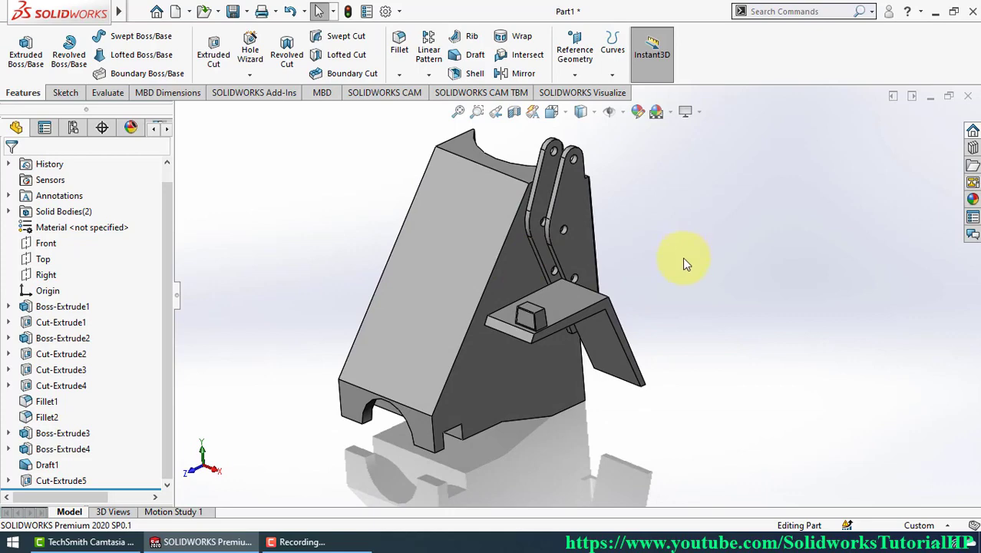
Step: Fillet the boss's top face and four vertical edges with a 0.15 mm radius
{"action": "key", "text": "s"}
{"action": "left_click", "coordinate": [728, 293]}
{"action": "type", "text": "0.15"}
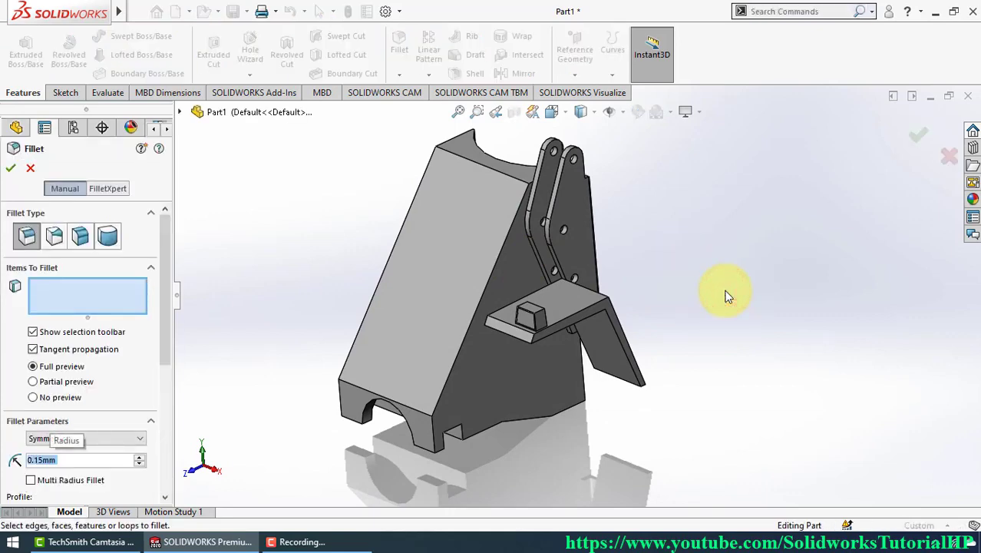
{"action": "scroll", "coordinate": [527, 311], "scroll_direction": "down", "scroll_amount": 3}
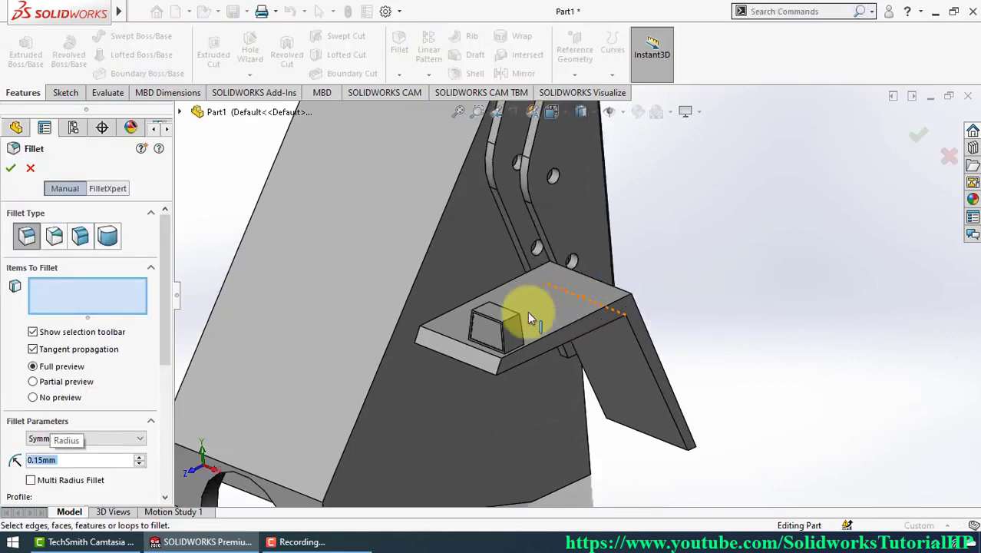
{"action": "scroll", "coordinate": [525, 311], "scroll_direction": "down", "scroll_amount": 3}
{"action": "left_click", "coordinate": [472, 294]}
{"action": "scroll", "coordinate": [495, 326], "scroll_direction": "down", "scroll_amount": 2}
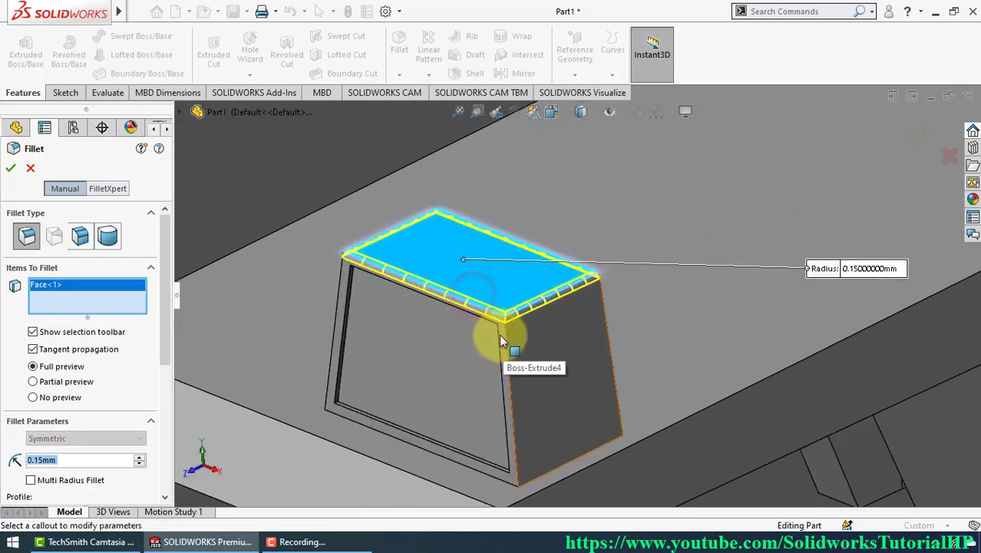
{"action": "left_click", "coordinate": [506, 331]}
{"action": "left_click", "coordinate": [611, 338]}
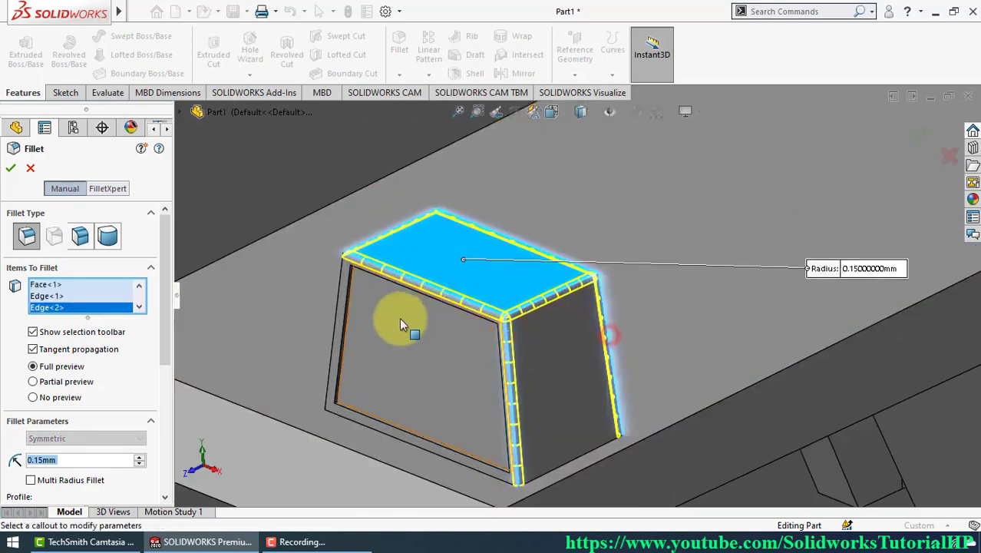
{"action": "left_click", "coordinate": [341, 286]}
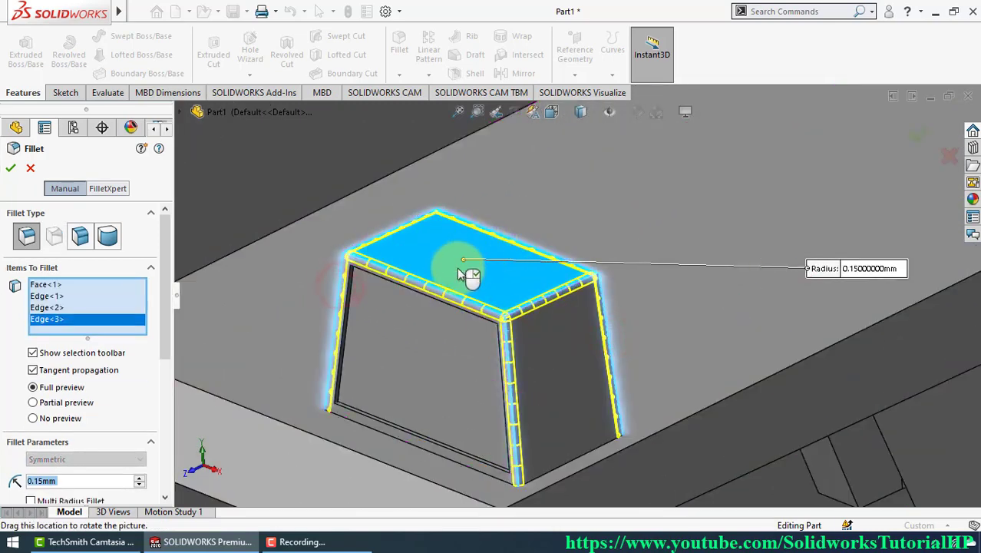
{"action": "scroll", "coordinate": [537, 253], "scroll_direction": "down", "scroll_amount": 5}
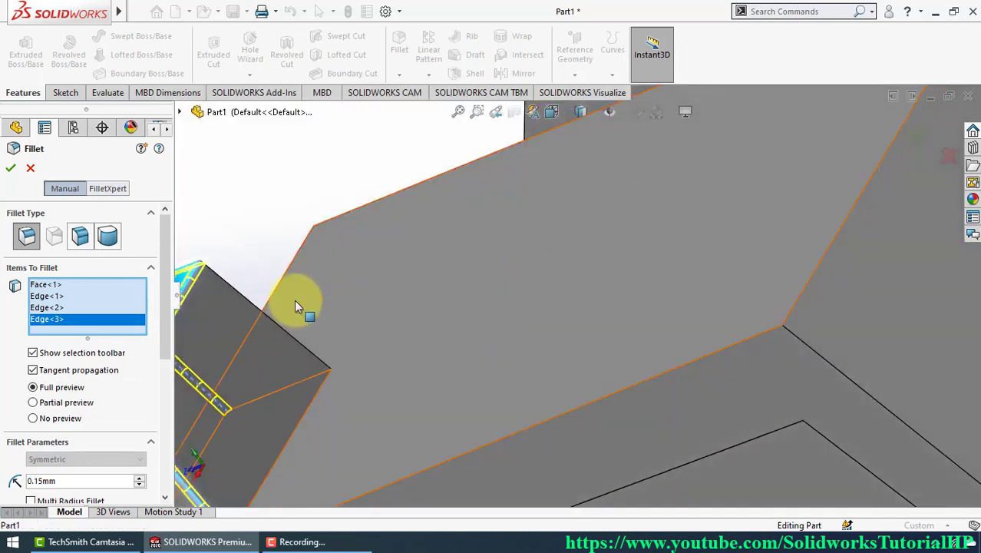
{"action": "left_click", "coordinate": [278, 324]}
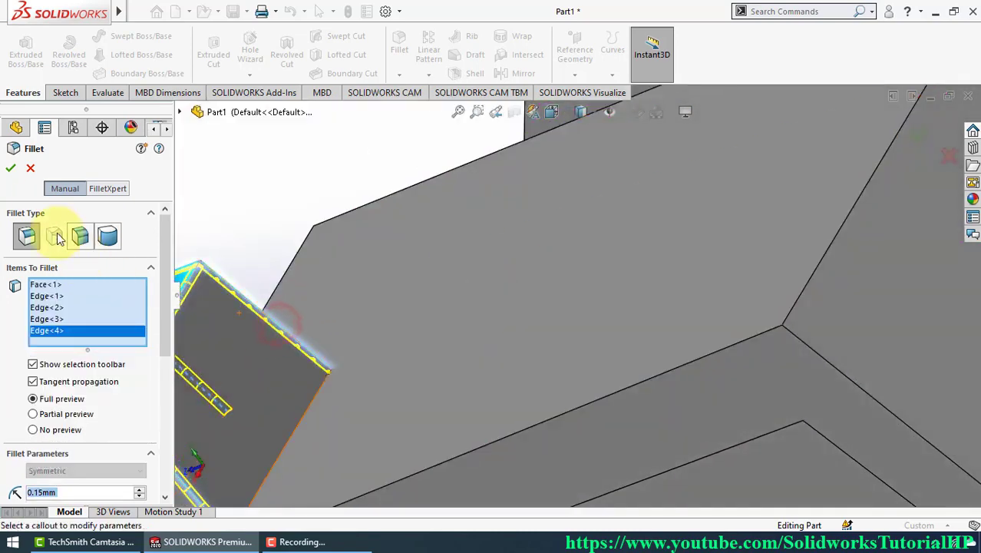
{"action": "left_click", "coordinate": [11, 169]}
Step: Inspect the filleted boss, then select the bracket's side plate face
{"action": "scroll", "coordinate": [386, 249], "scroll_direction": "up", "scroll_amount": 3}
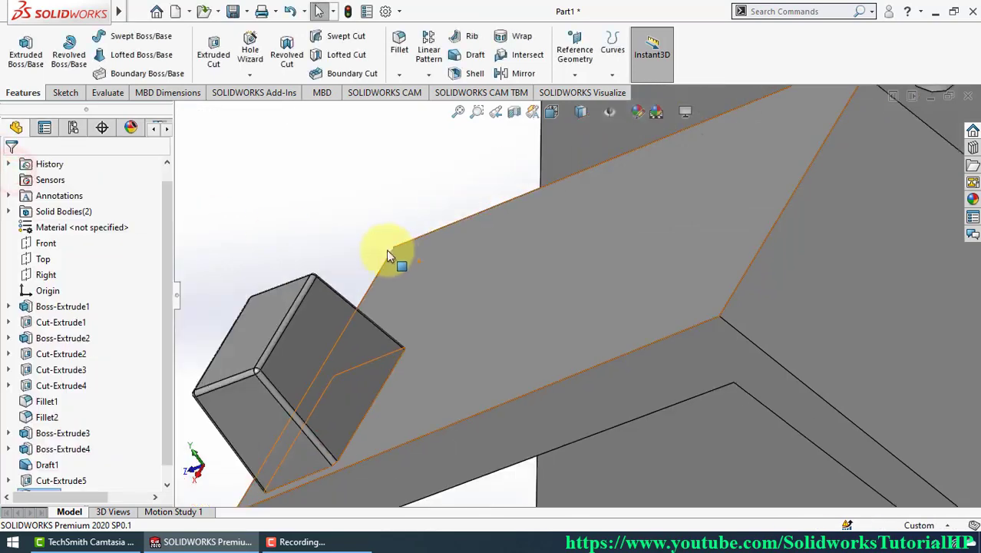
{"action": "scroll", "coordinate": [390, 256], "scroll_direction": "up", "scroll_amount": 2}
{"action": "mouse_move", "coordinate": [390, 256]}
{"action": "middle_mouse_down"}
{"action": "mouse_move", "coordinate": [445, 197]}
{"action": "mouse_move", "coordinate": [571, 261]}
{"action": "middle_mouse_up"}
{"action": "scroll", "coordinate": [453, 214], "scroll_direction": "up", "scroll_amount": 3}
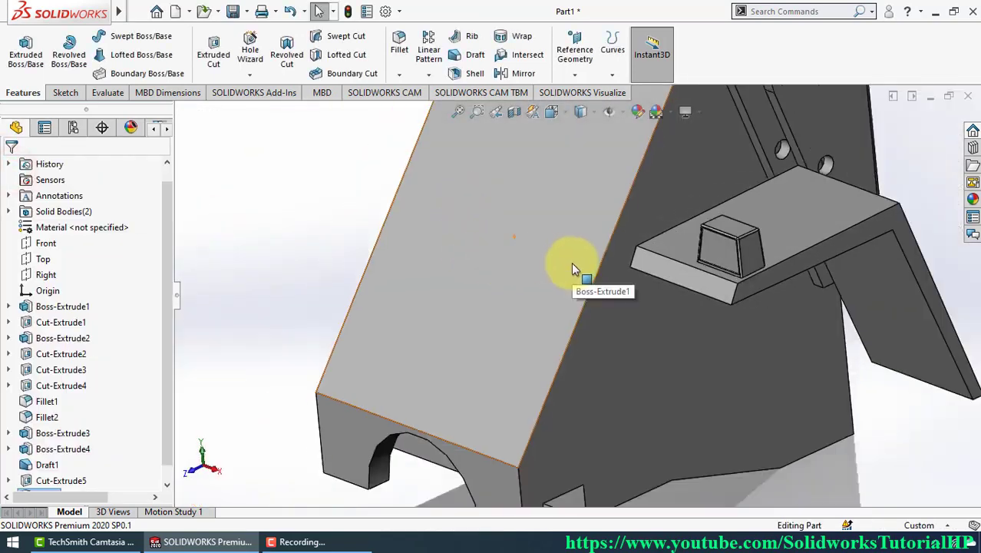
{"action": "middle_click_drag", "start_coordinate": [322, 217], "coordinate": [765, 224]}
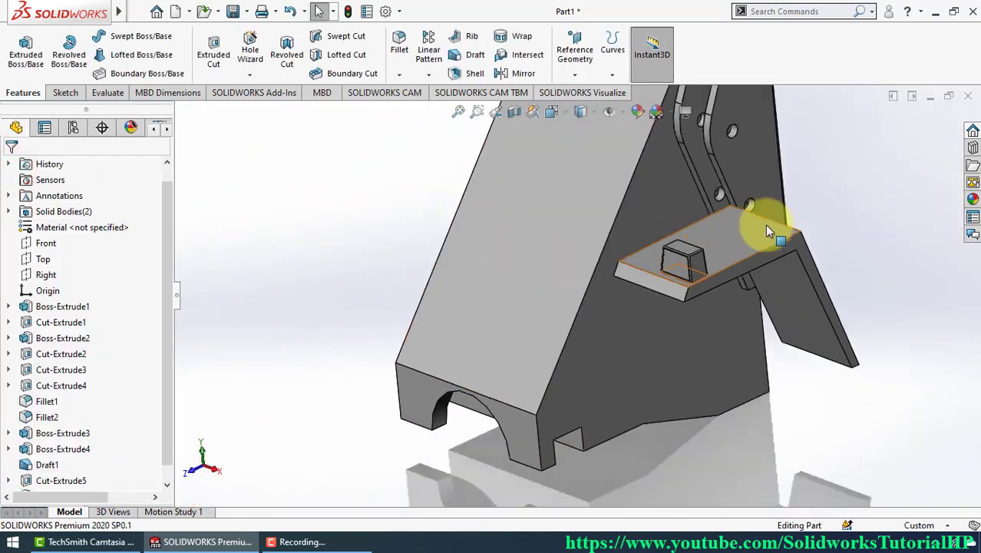
{"action": "scroll", "coordinate": [764, 225], "scroll_direction": "up", "scroll_amount": 2}
{"action": "left_click", "coordinate": [690, 160]}
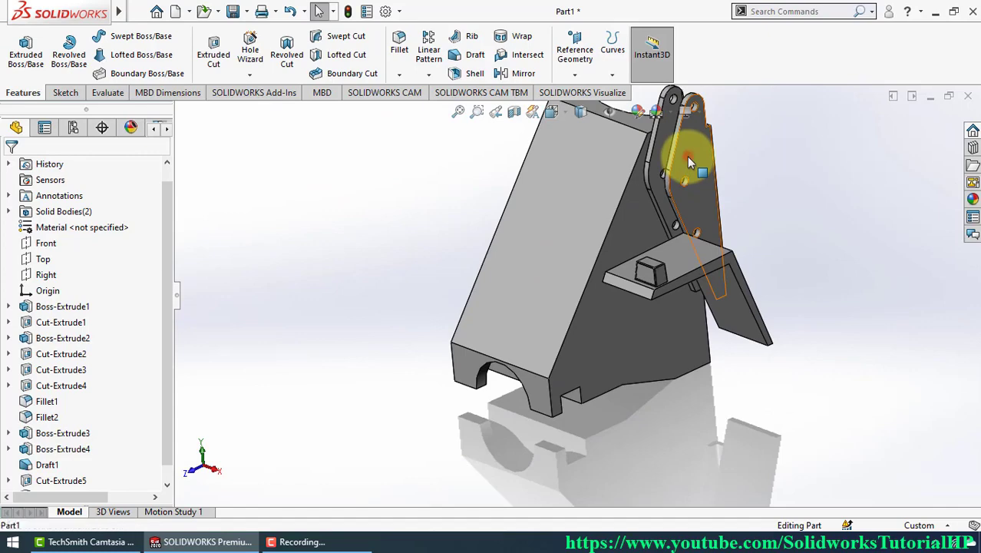
Step: Start a sketch on the side plate, viewed normal, with a vertical construction line above the upper hole's centre
{"action": "left_click", "coordinate": [729, 114]}
{"action": "left_click", "coordinate": [563, 113]}
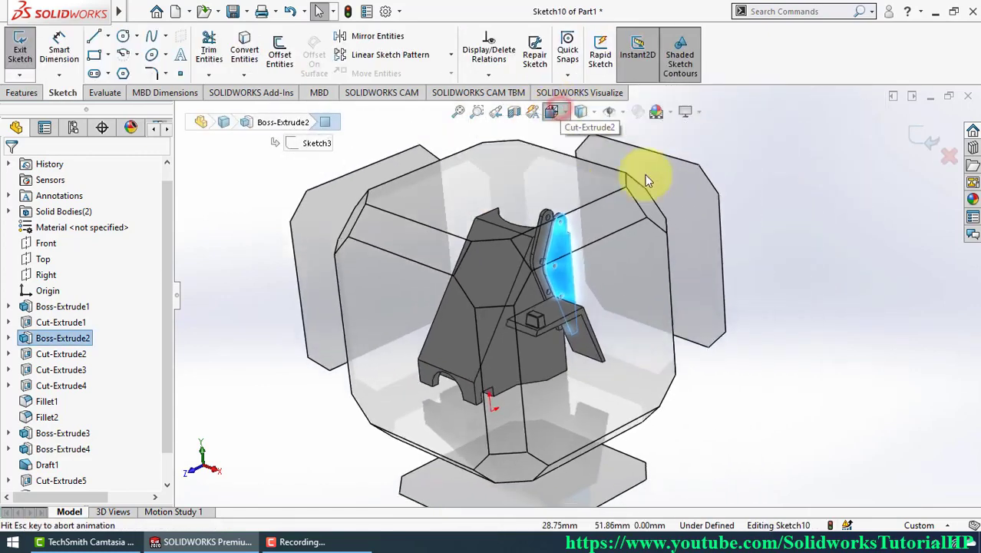
{"action": "left_click", "coordinate": [636, 191]}
{"action": "scroll", "coordinate": [654, 192], "scroll_direction": "down", "scroll_amount": 3}
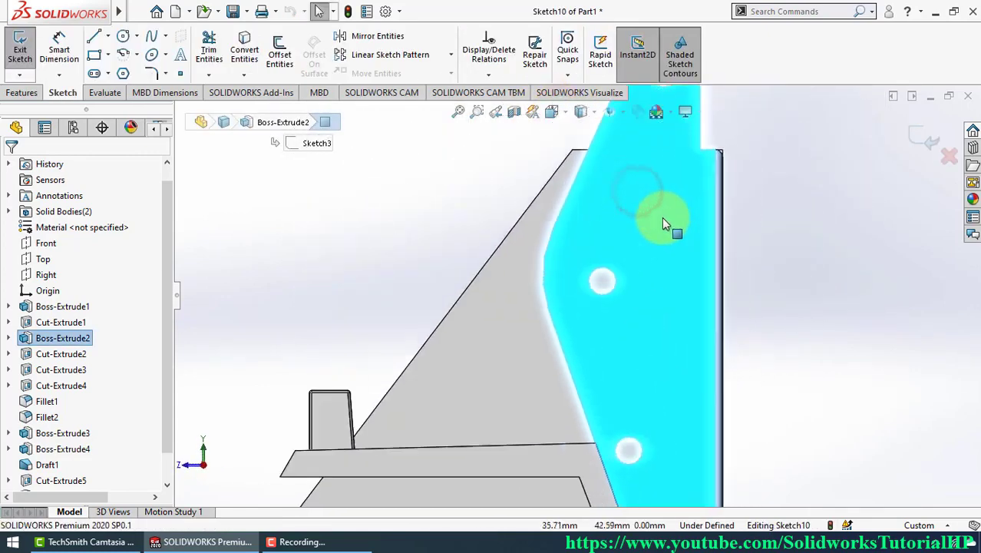
{"action": "key", "text": "l"}
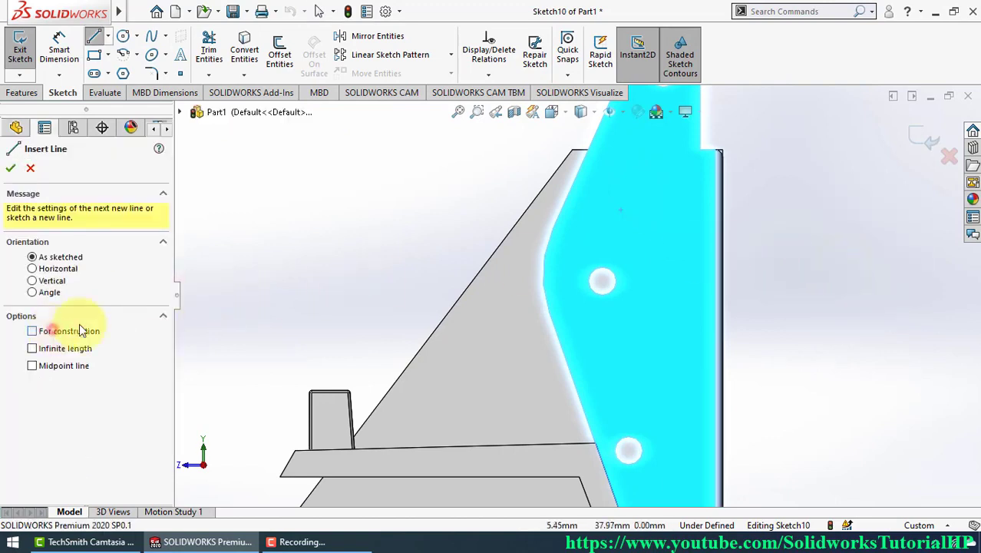
{"action": "left_click", "coordinate": [32, 331]}
{"action": "left_click", "coordinate": [601, 280]}
{"action": "left_click", "coordinate": [605, 224]}
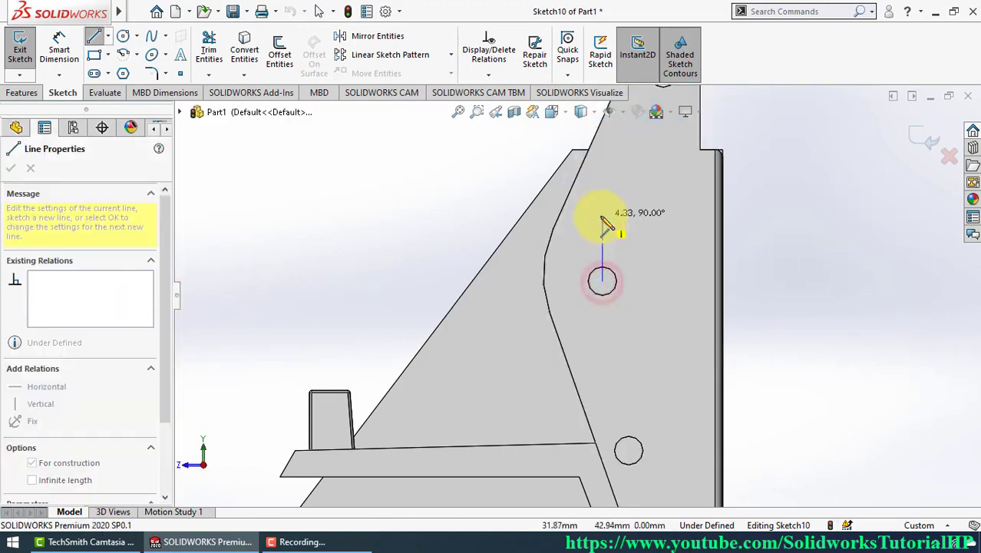
{"action": "left_click", "coordinate": [602, 217]}
Step: Draw a centre rectangle at the construction line's end, dimensioned 2.5 wide by 3.5 tall
{"action": "right_click_drag", "start_coordinate": [799, 198], "coordinate": [740, 213]}
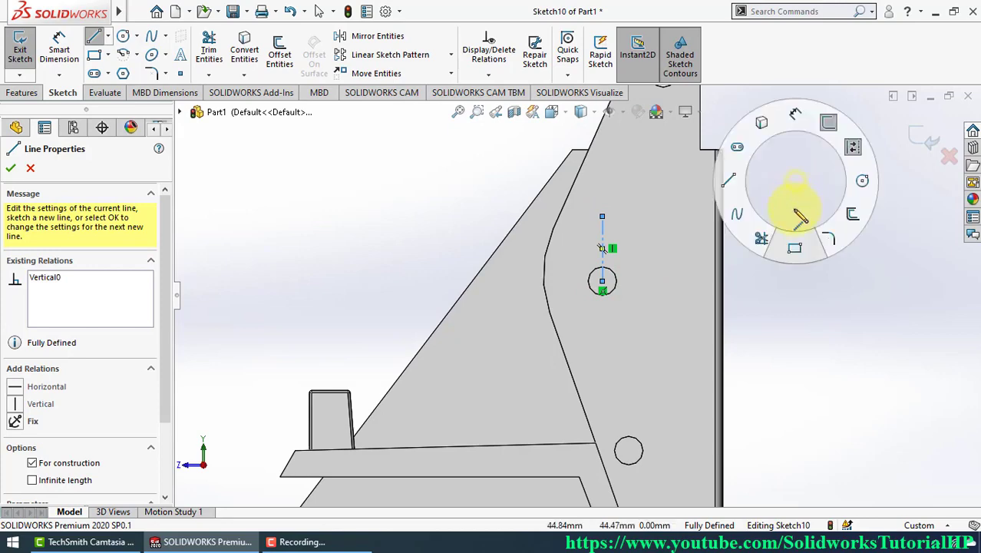
{"action": "left_click", "coordinate": [66, 221]}
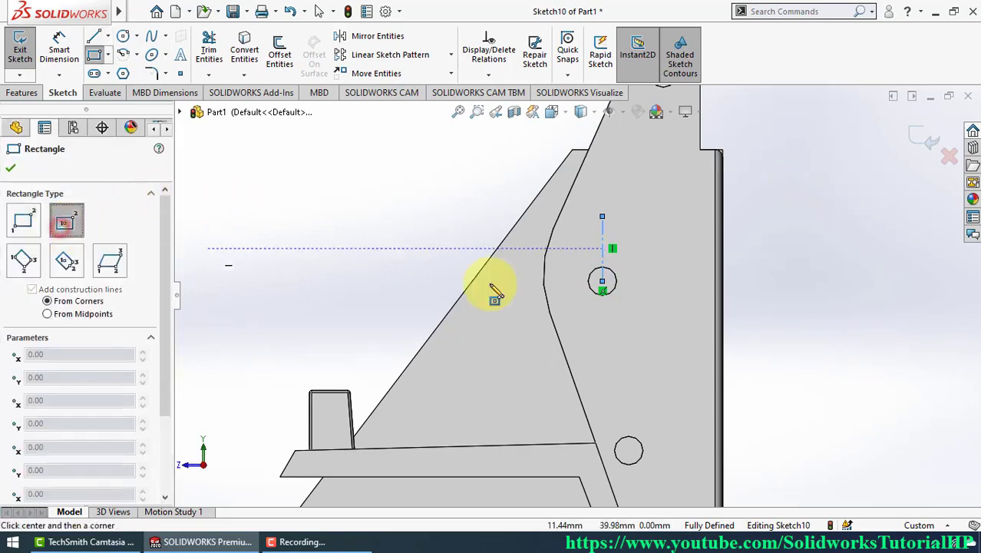
{"action": "left_click", "coordinate": [602, 215]}
{"action": "left_click", "coordinate": [620, 237]}
{"action": "right_click_drag", "start_coordinate": [798, 332], "coordinate": [778, 253]}
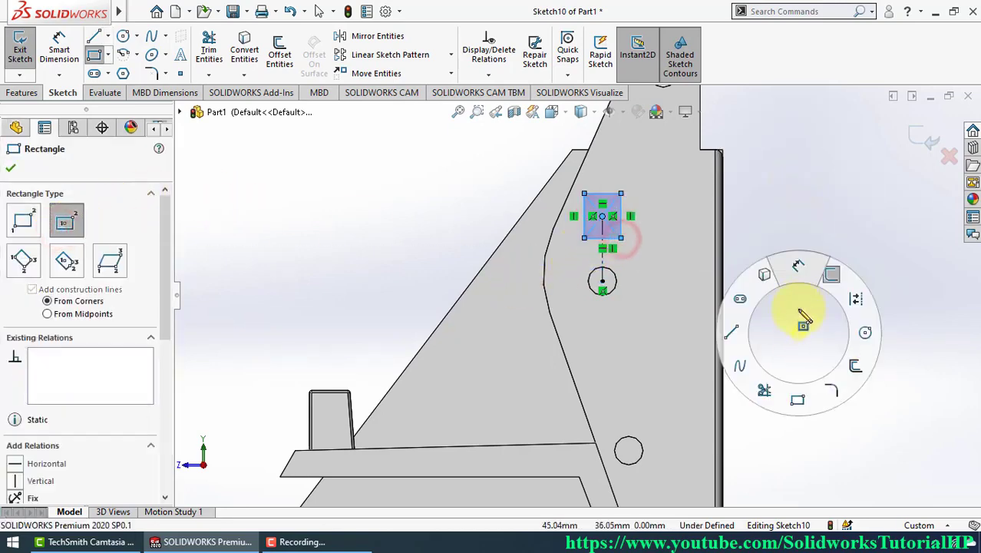
{"action": "left_click", "coordinate": [610, 199]}
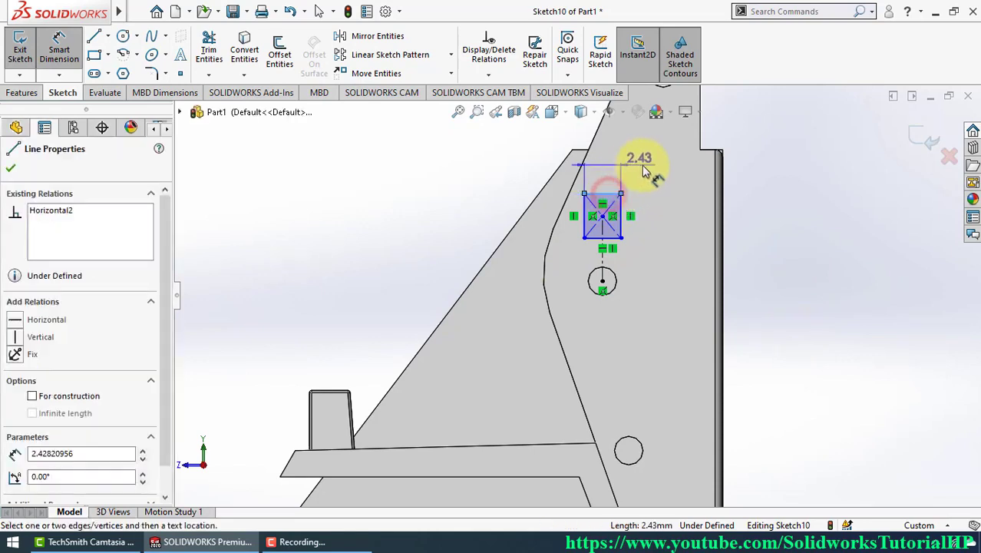
{"action": "left_click", "coordinate": [645, 160]}
{"action": "type", "text": "2.5"}
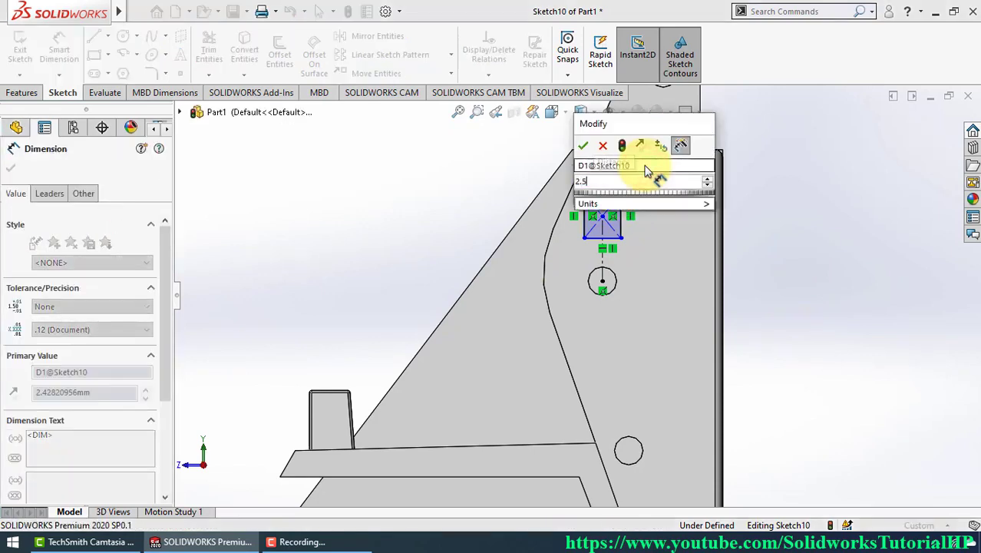
{"action": "key", "text": "Return"}
{"action": "left_click", "coordinate": [627, 212]}
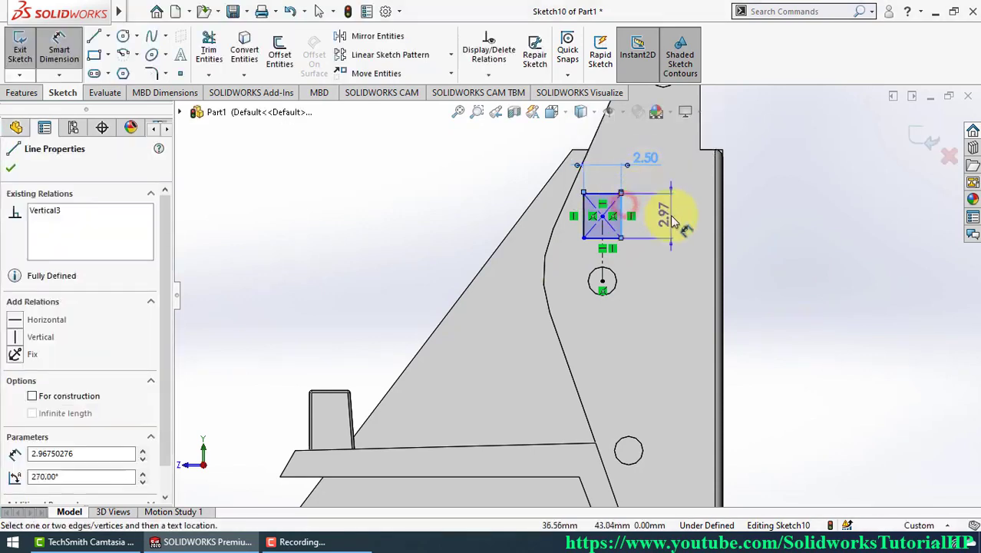
{"action": "left_click", "coordinate": [670, 215]}
{"action": "type", "text": "3.5"}
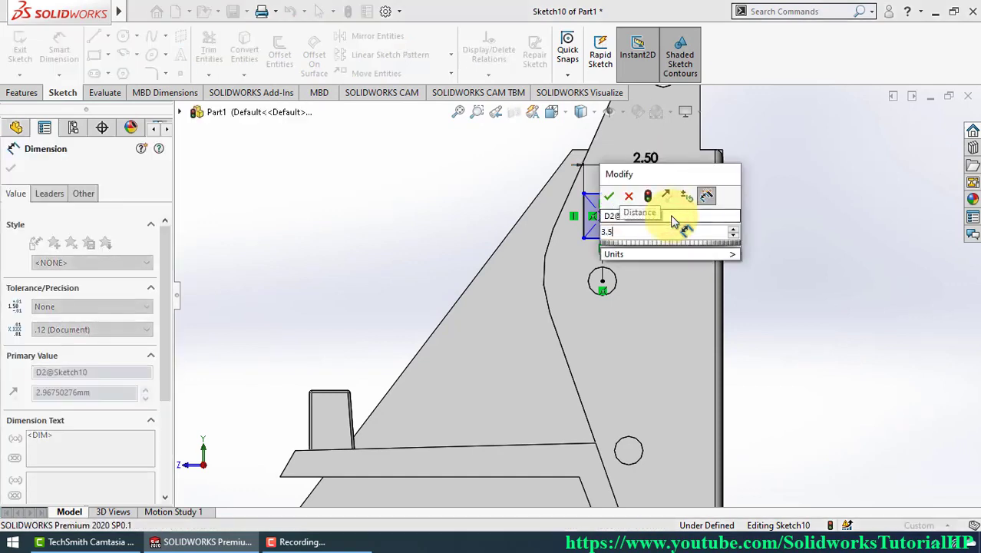
{"action": "key", "text": "Return"}
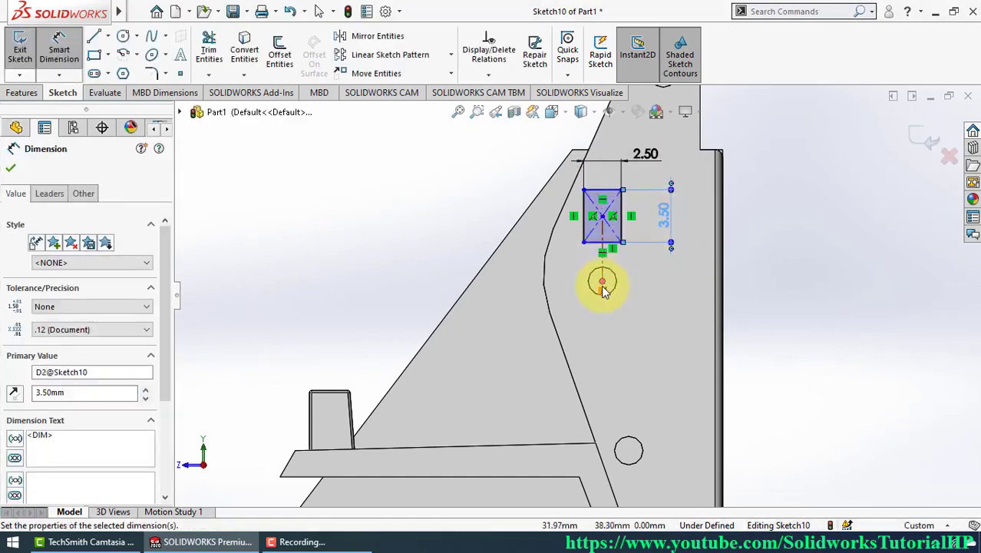
Step: Dimension the rectangle's bottom edge 1.8 from the upper hole's centre and exit the sketch
{"action": "left_click", "coordinate": [595, 244]}
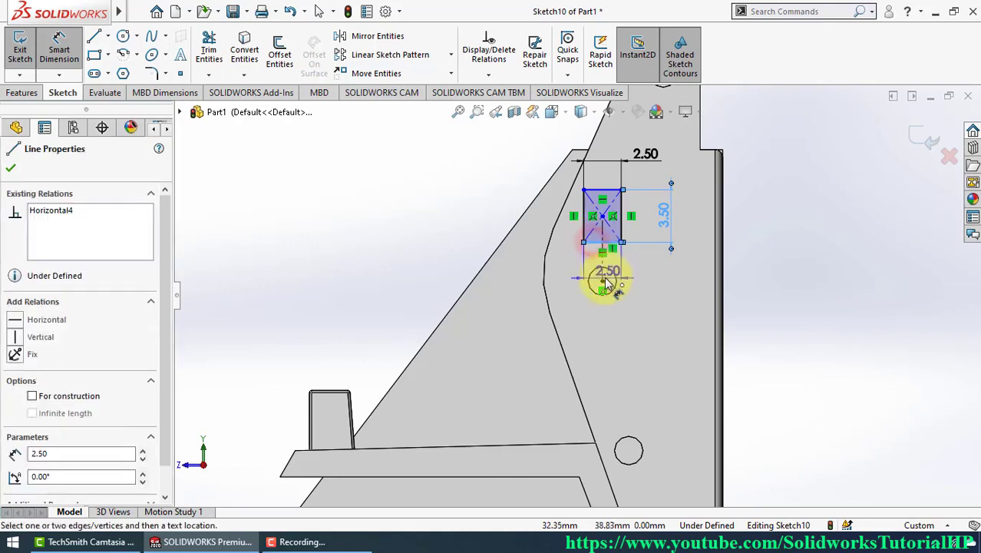
{"action": "left_click", "coordinate": [602, 281]}
{"action": "left_click", "coordinate": [670, 313]}
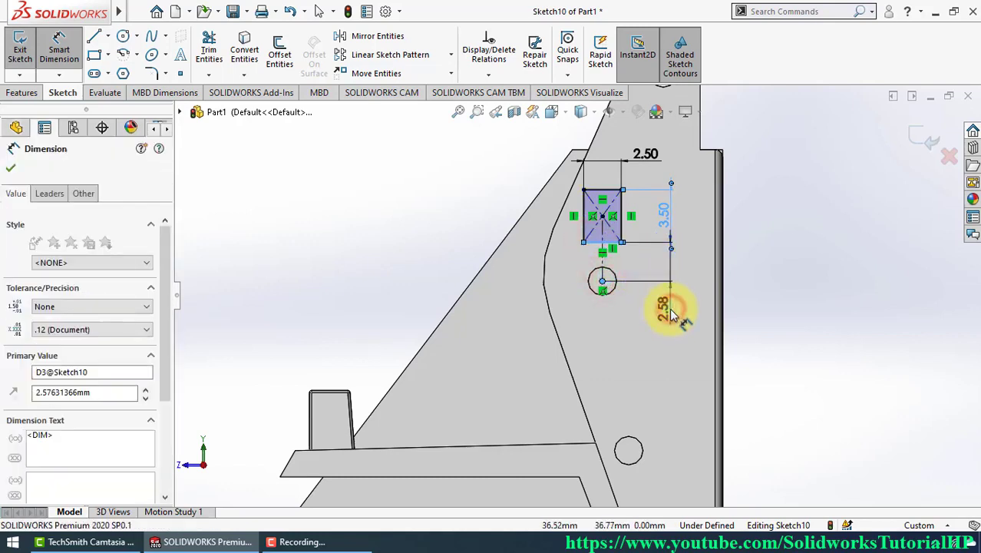
{"action": "type", "text": "1.8"}
{"action": "key", "text": "Return"}
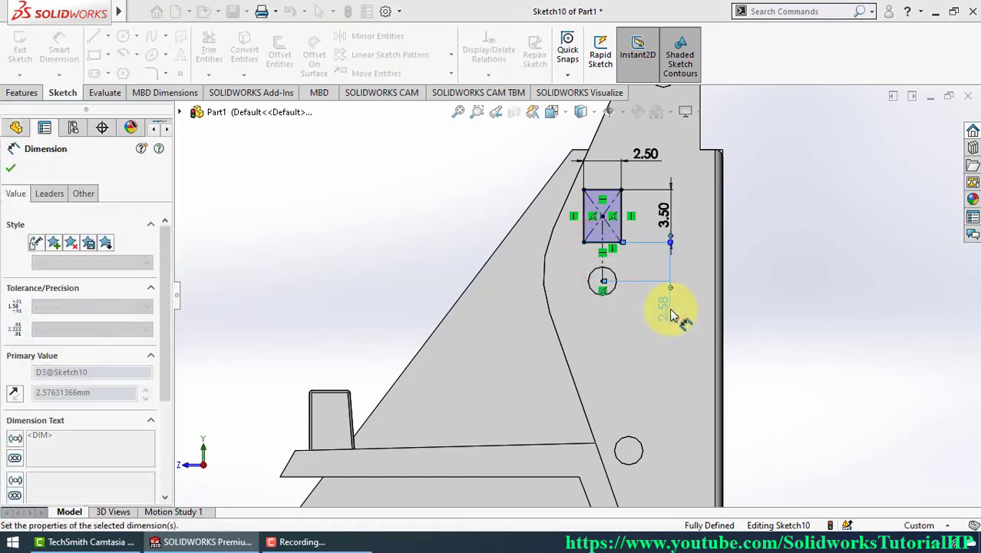
{"action": "left_click", "coordinate": [800, 230]}
{"action": "left_click", "coordinate": [912, 141]}
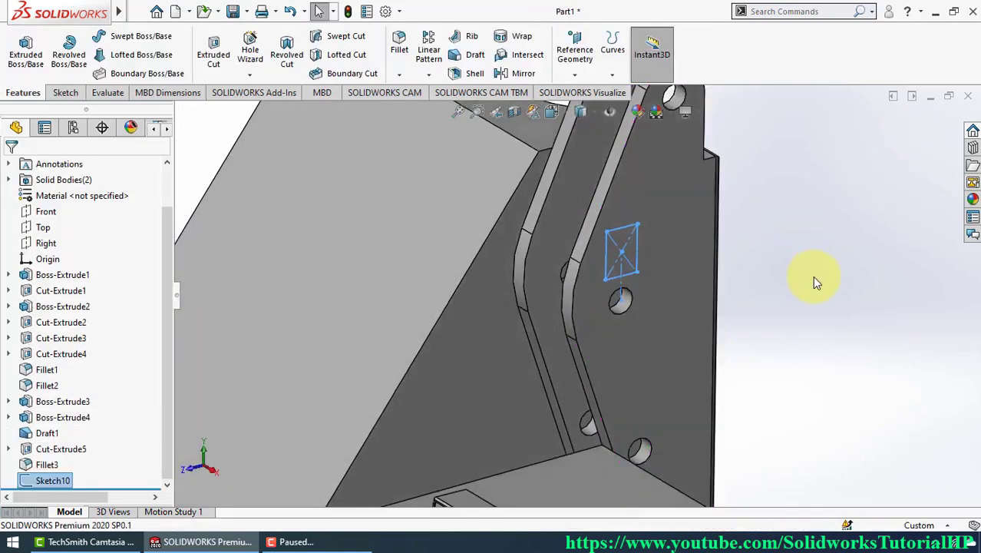
Step: Extrude Sketch10's rectangle 4 mm into a tapered boss with a 10° draft
{"action": "right_click", "coordinate": [798, 261]}
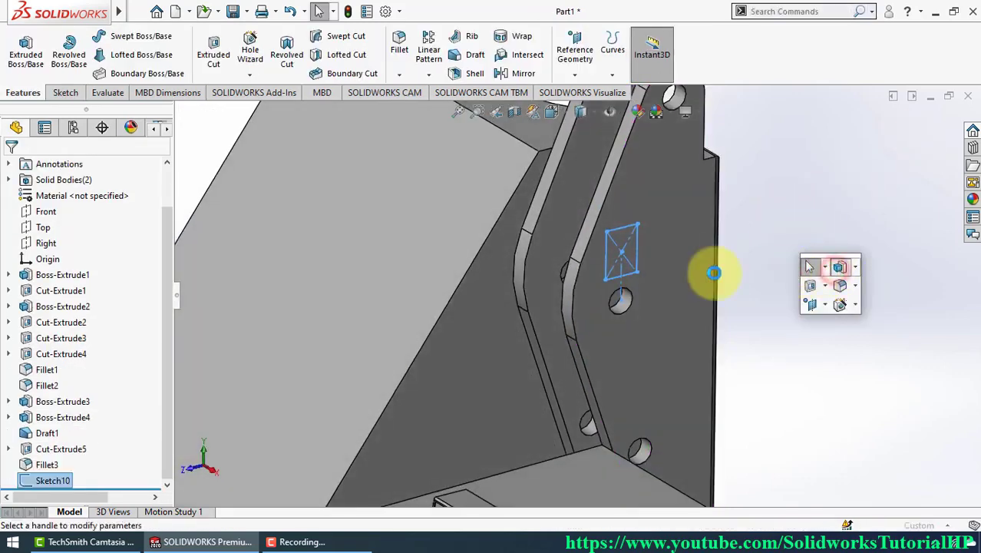
{"action": "left_click", "coordinate": [839, 266]}
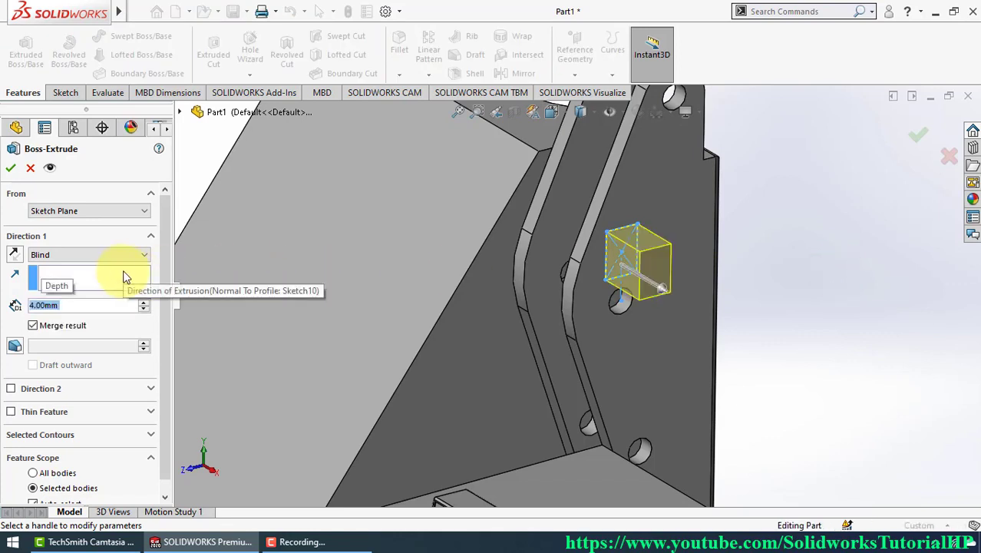
{"action": "left_click", "coordinate": [15, 345]}
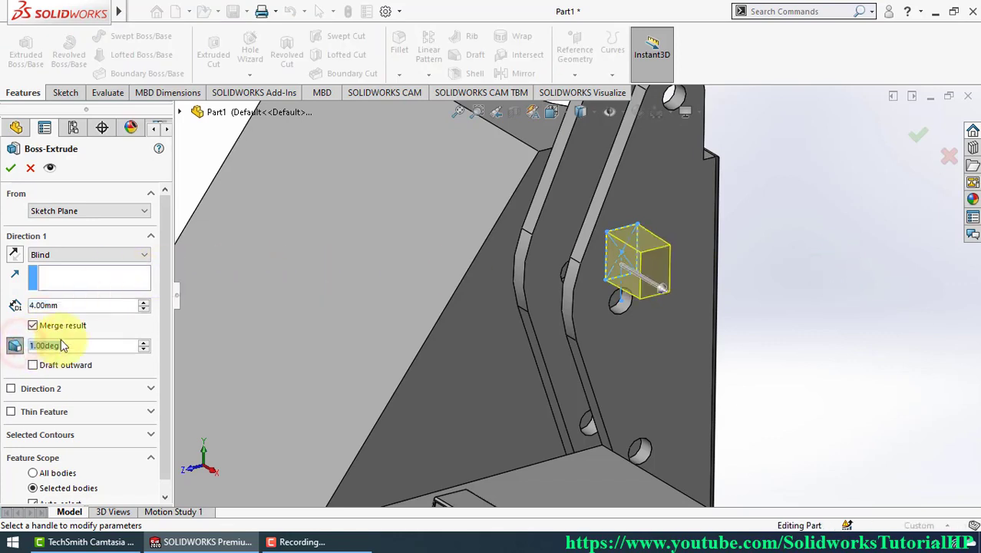
{"action": "type", "text": "10"}
{"action": "key", "text": "Return"}
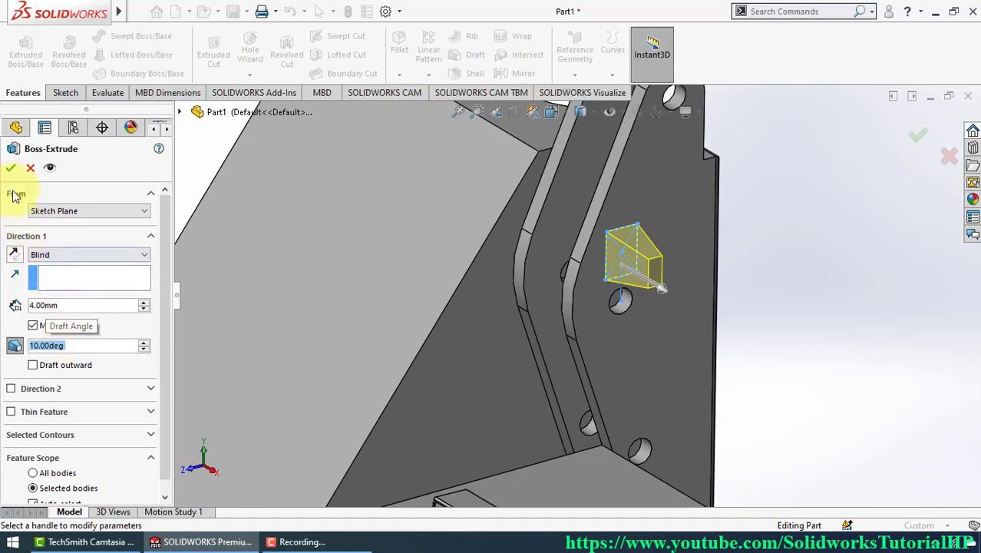
{"action": "left_click", "coordinate": [12, 169]}
{"action": "middle_click", "coordinate": [766, 285]}
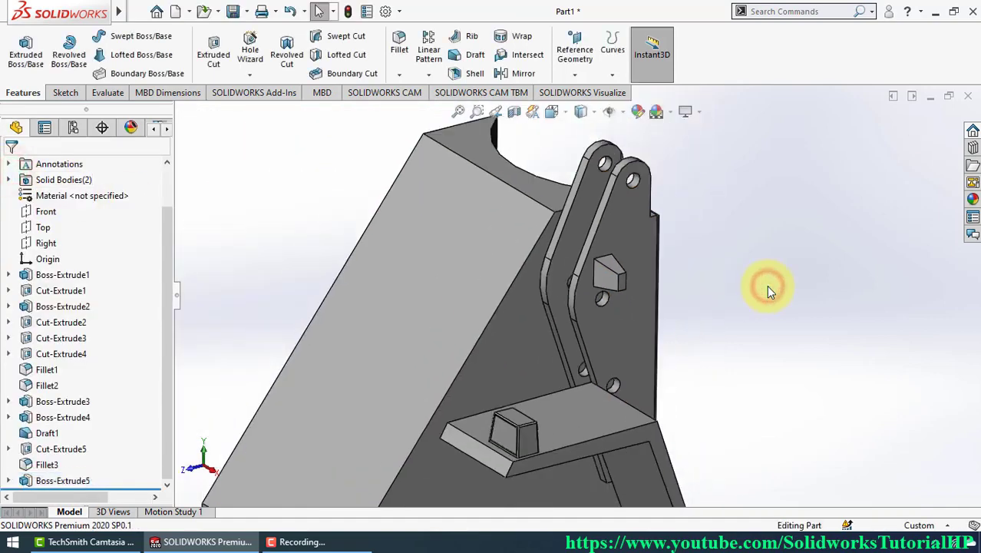
{"action": "middle_click_drag", "start_coordinate": [530, 407], "coordinate": [519, 425]}
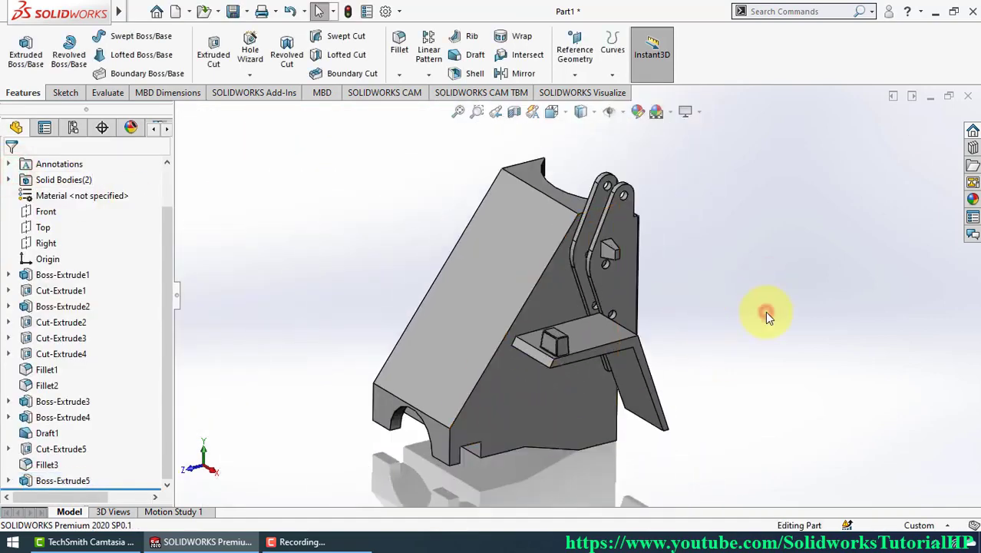
{"action": "scroll", "coordinate": [607, 269], "scroll_direction": "down", "scroll_amount": 3}
Step: Create Plane1 parallel to the picked face through the tapered block's corner point, and select it
{"action": "scroll", "coordinate": [591, 254], "scroll_direction": "down", "scroll_amount": 2}
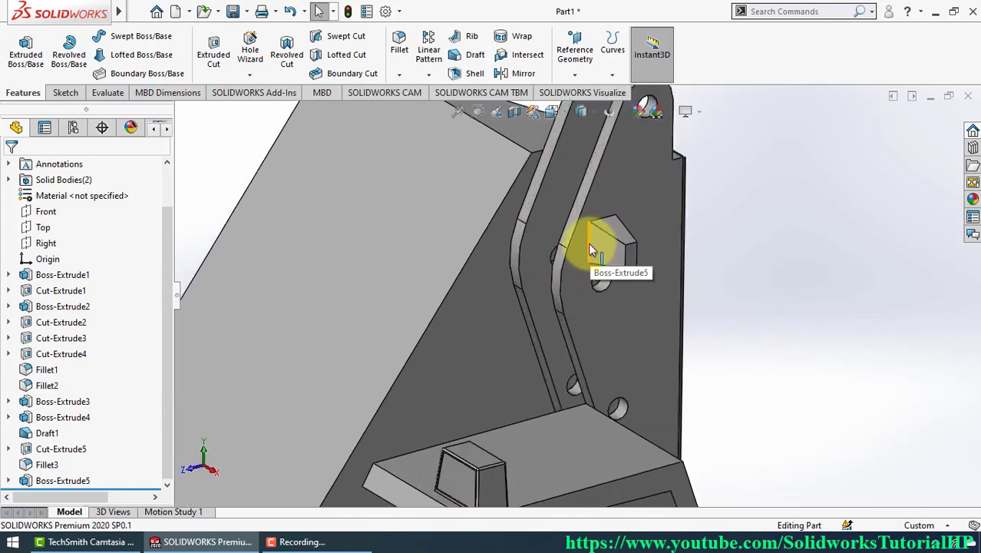
{"action": "left_click", "coordinate": [521, 134]}
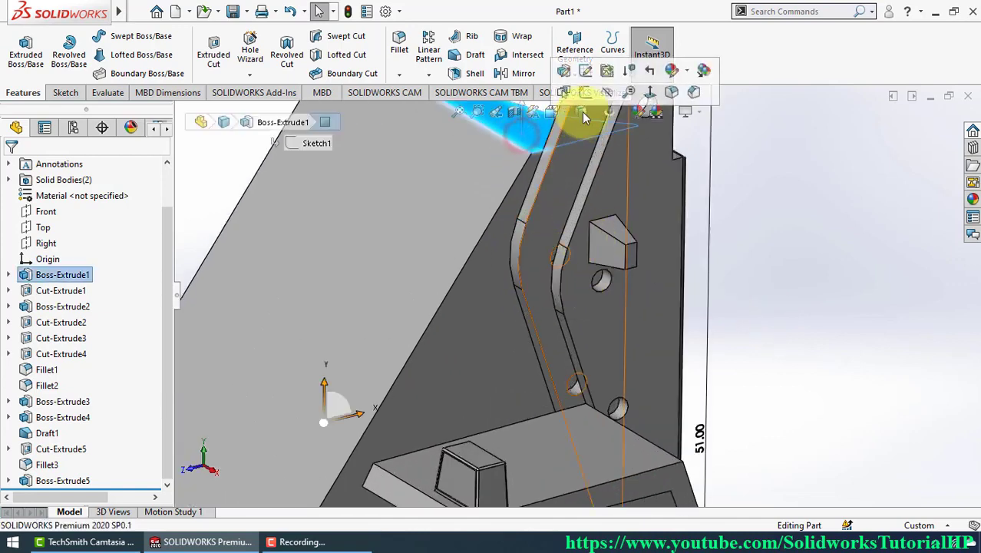
{"action": "key", "text": "s"}
{"action": "left_click", "coordinate": [715, 255]}
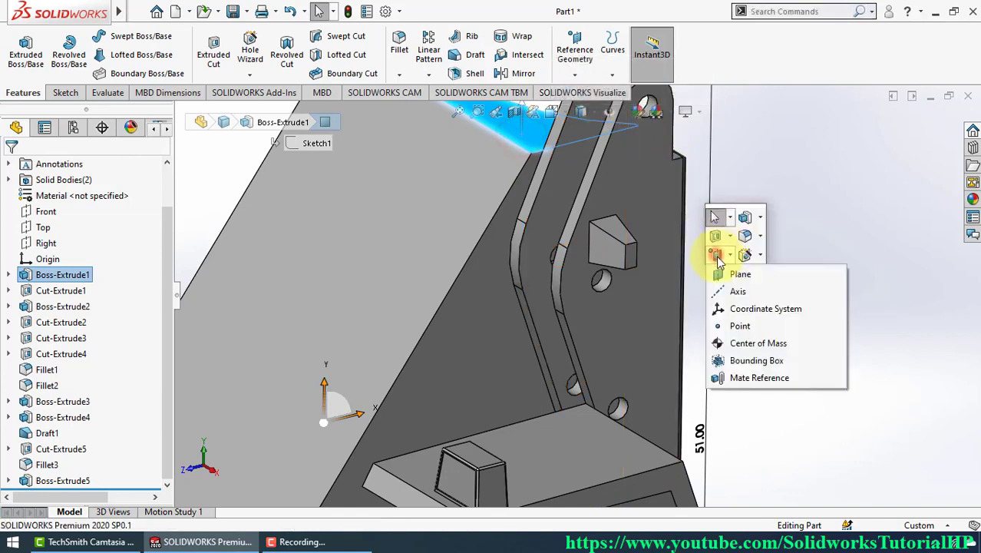
{"action": "left_click", "coordinate": [729, 274]}
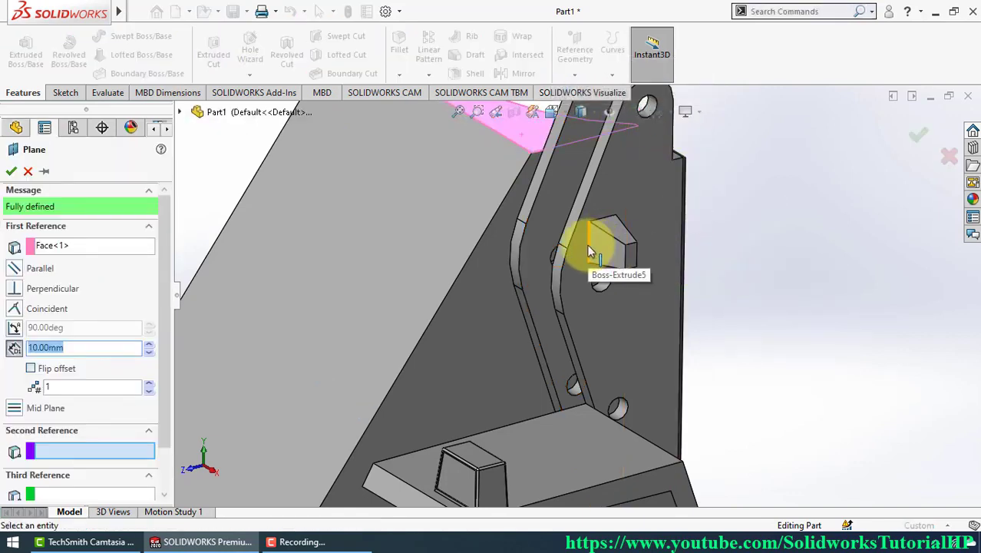
{"action": "left_click", "coordinate": [586, 240]}
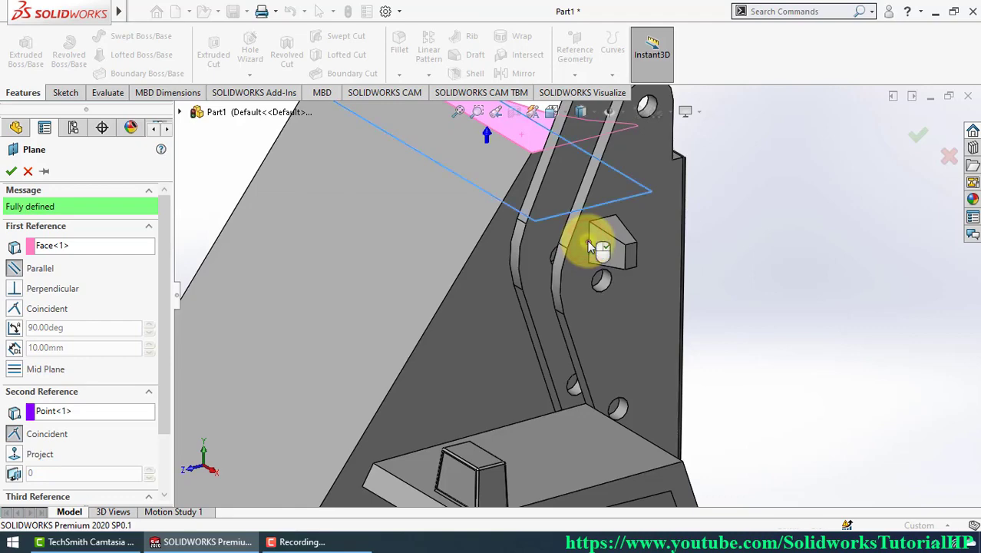
{"action": "key", "text": "Return"}
{"action": "mouse_move", "coordinate": [605, 238]}
{"action": "middle_mouse_down"}
{"action": "mouse_move", "coordinate": [594, 198]}
{"action": "mouse_move", "coordinate": [608, 215]}
{"action": "mouse_move", "coordinate": [570, 233]}
{"action": "middle_mouse_up"}
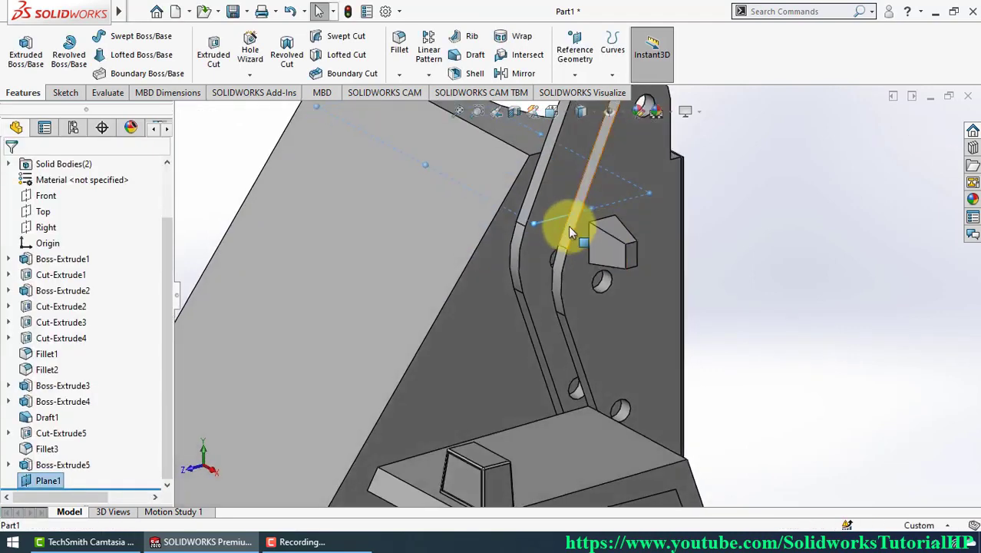
{"action": "left_click", "coordinate": [558, 223]}
Step: Sketch on Plane1, viewed normal, a vertical line and a horizontal line from its bottom
{"action": "left_click", "coordinate": [624, 175]}
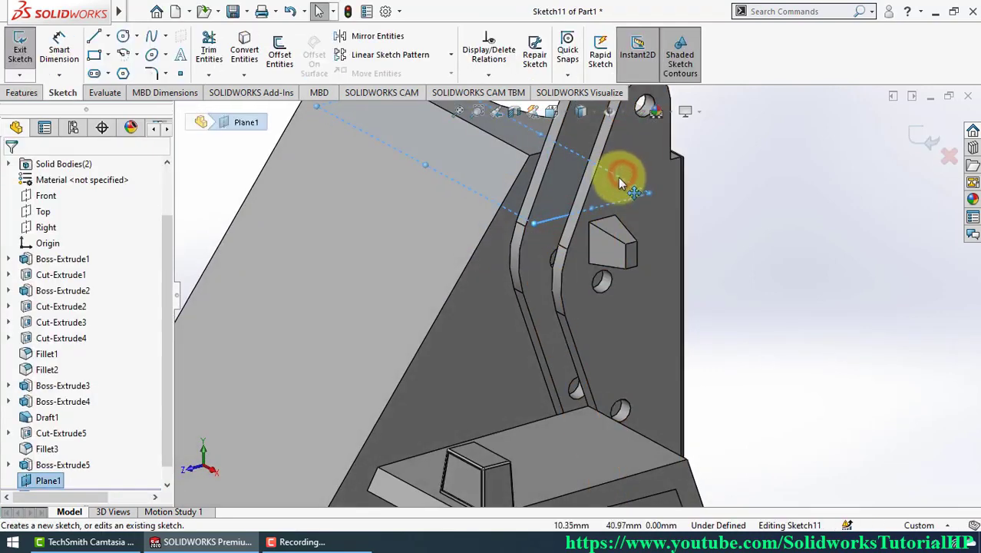
{"action": "left_click", "coordinate": [551, 112]}
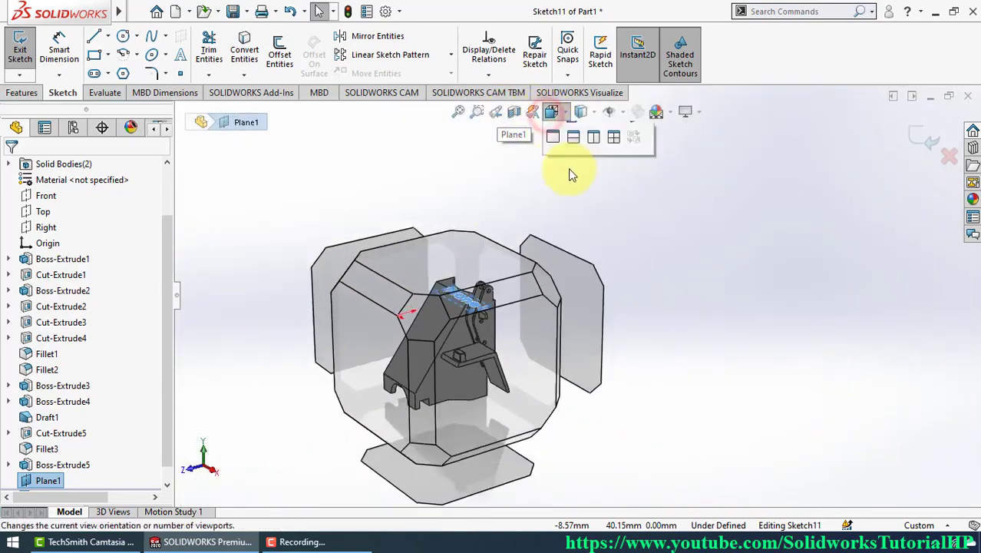
{"action": "left_click", "coordinate": [631, 193]}
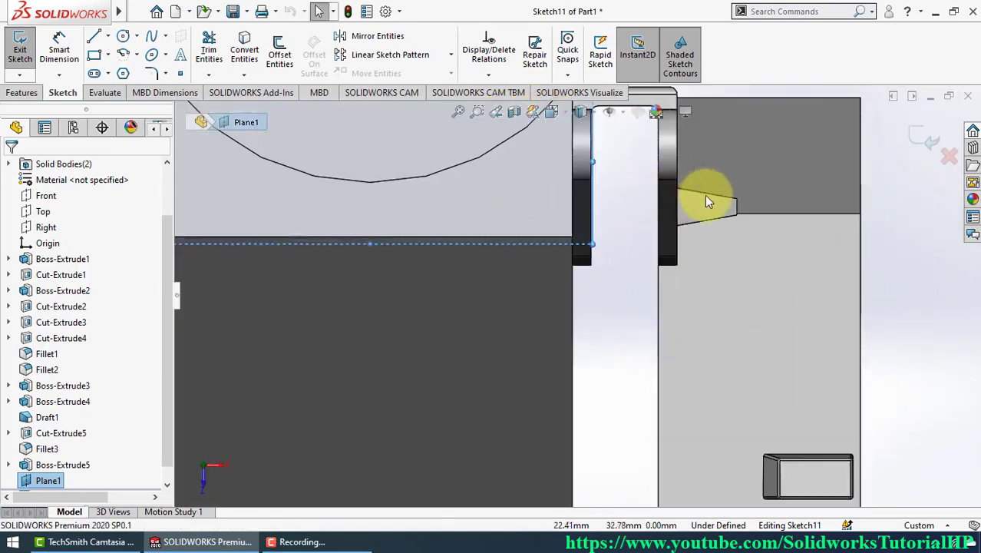
{"action": "right_click_drag", "start_coordinate": [820, 204], "coordinate": [751, 205]}
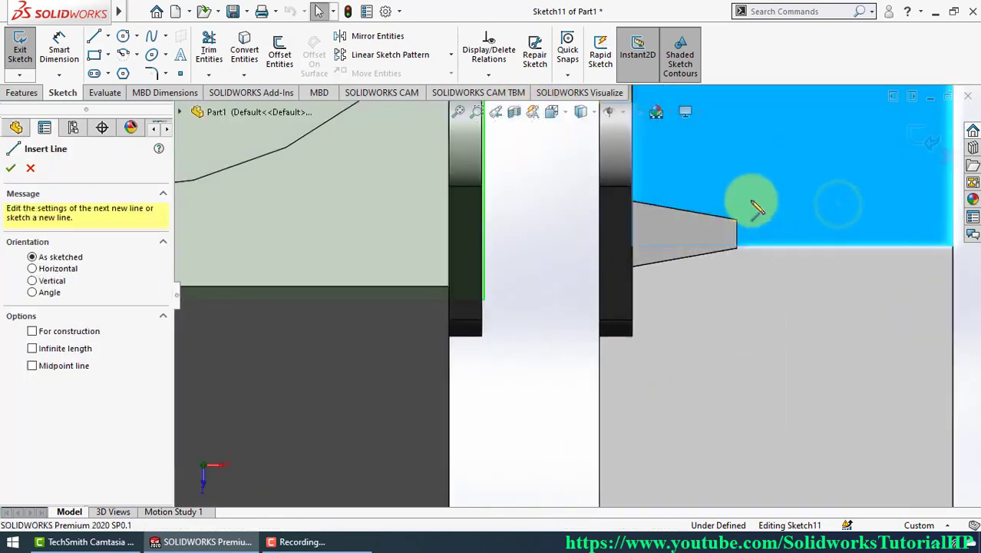
{"action": "scroll", "coordinate": [766, 257], "scroll_direction": "down", "scroll_amount": 2}
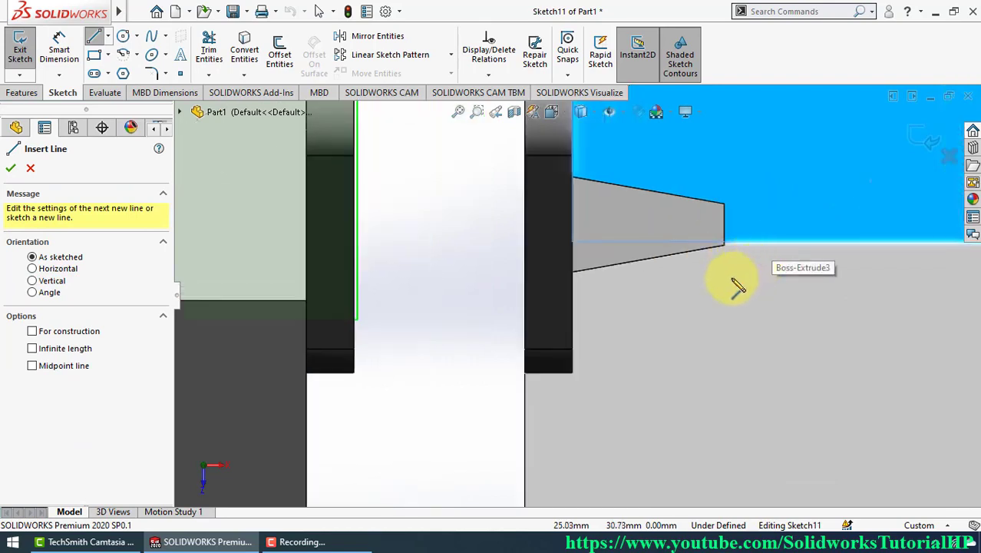
{"action": "left_click", "coordinate": [758, 293]}
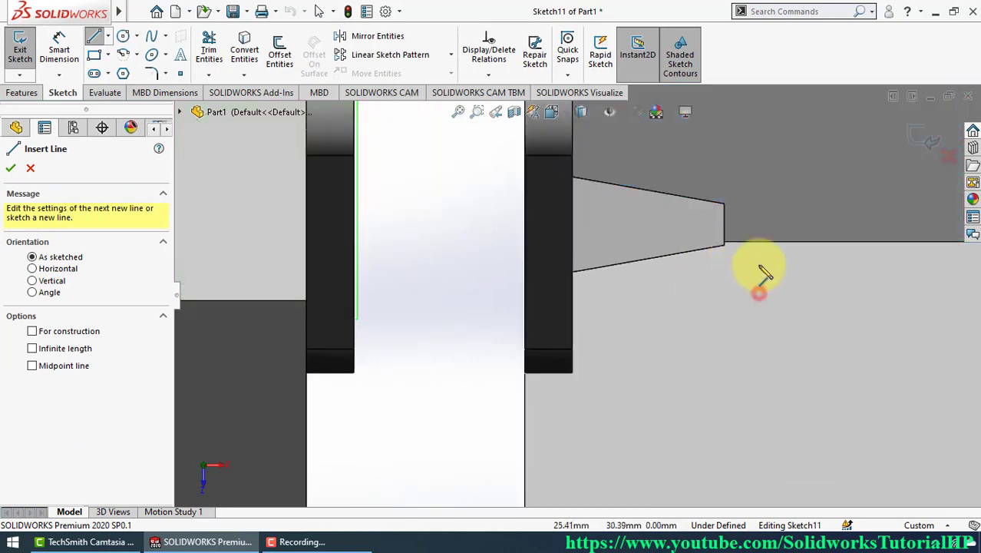
{"action": "left_click", "coordinate": [759, 147]}
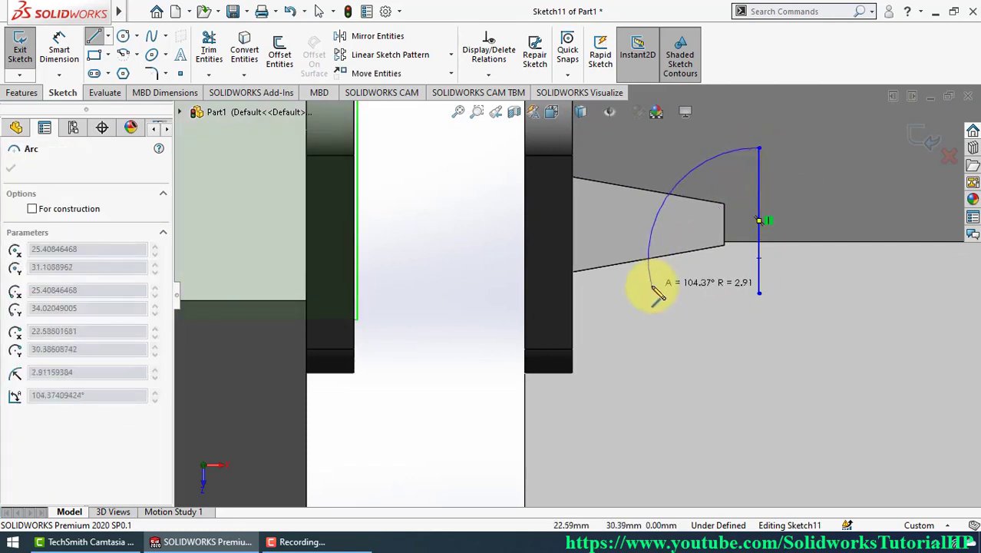
{"action": "key", "text": "Escape"}
{"action": "key", "text": "Escape"}
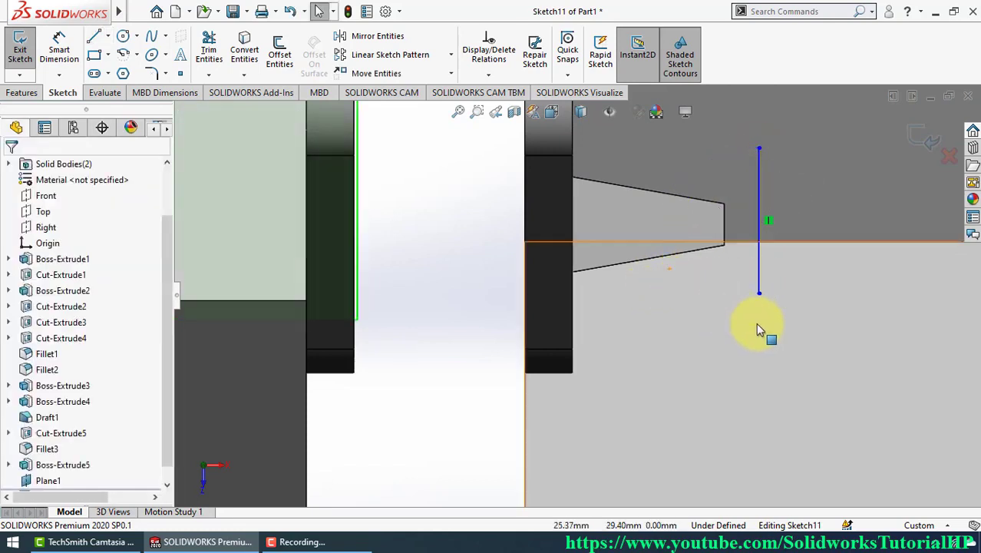
{"action": "right_click_drag", "start_coordinate": [756, 326], "coordinate": [683, 331]}
{"action": "left_click", "coordinate": [759, 292]}
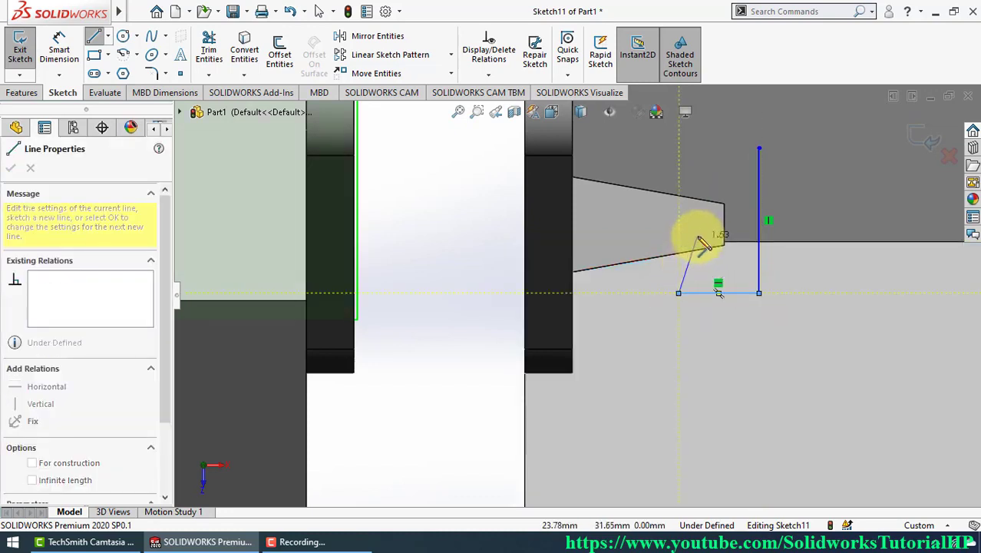
{"action": "key", "text": "Escape"}
Step: Close the profile with a three-point arc joining the two lines' free ends
{"action": "left_click", "coordinate": [126, 56]}
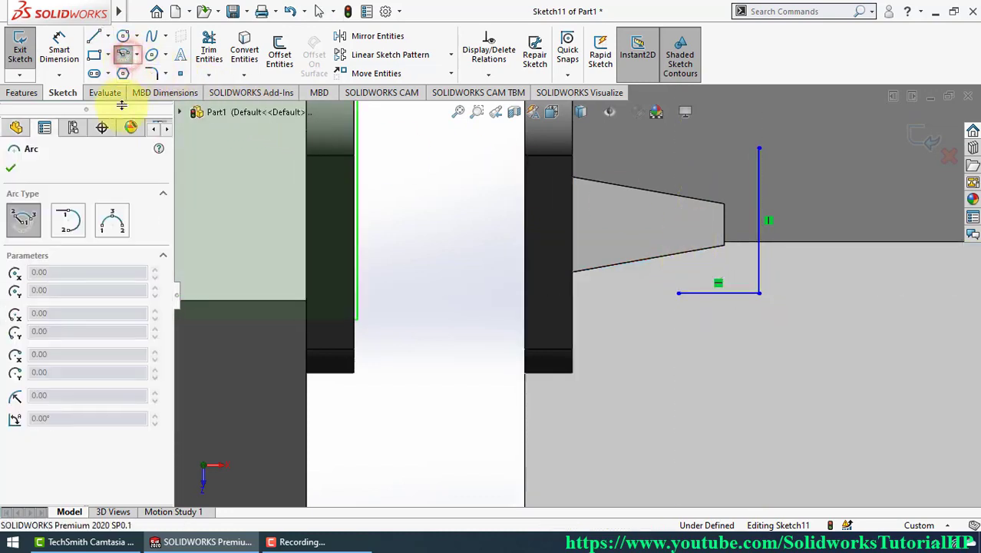
{"action": "left_click", "coordinate": [112, 218]}
{"action": "left_click", "coordinate": [679, 292]}
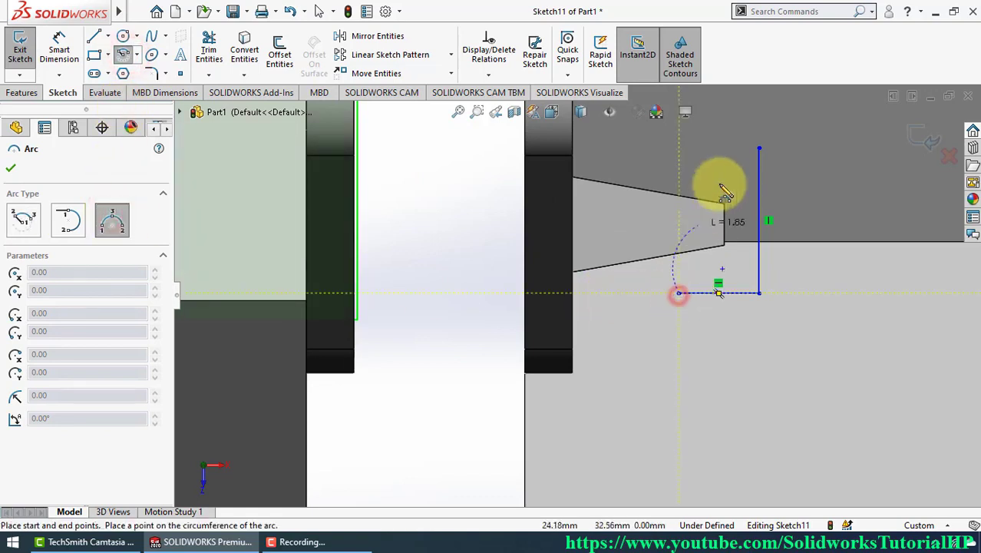
{"action": "left_click", "coordinate": [758, 148]}
{"action": "left_click", "coordinate": [694, 228]}
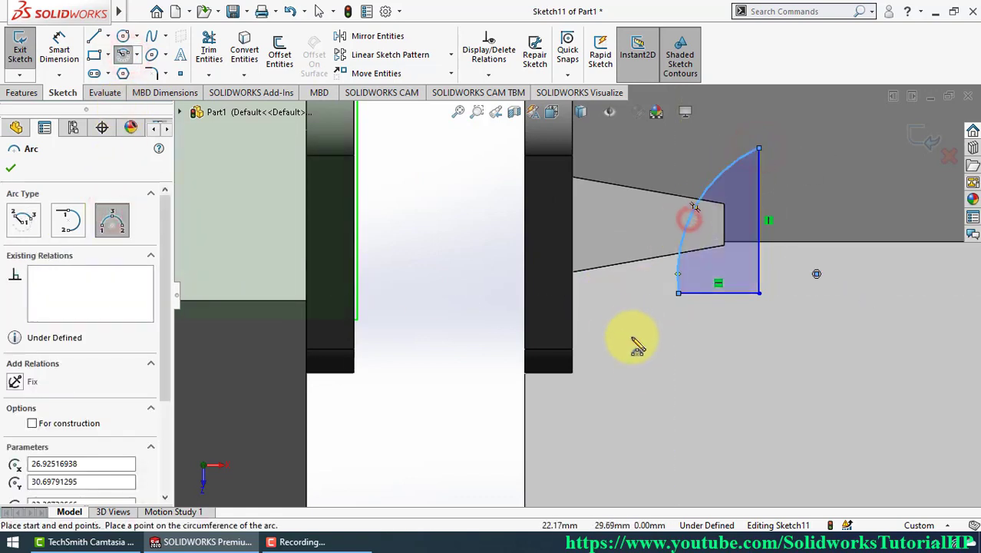
Step: Dimension the horizontal line 2.50 and the vertical line 3.75
{"action": "right_click_drag", "start_coordinate": [647, 361], "coordinate": [643, 298]}
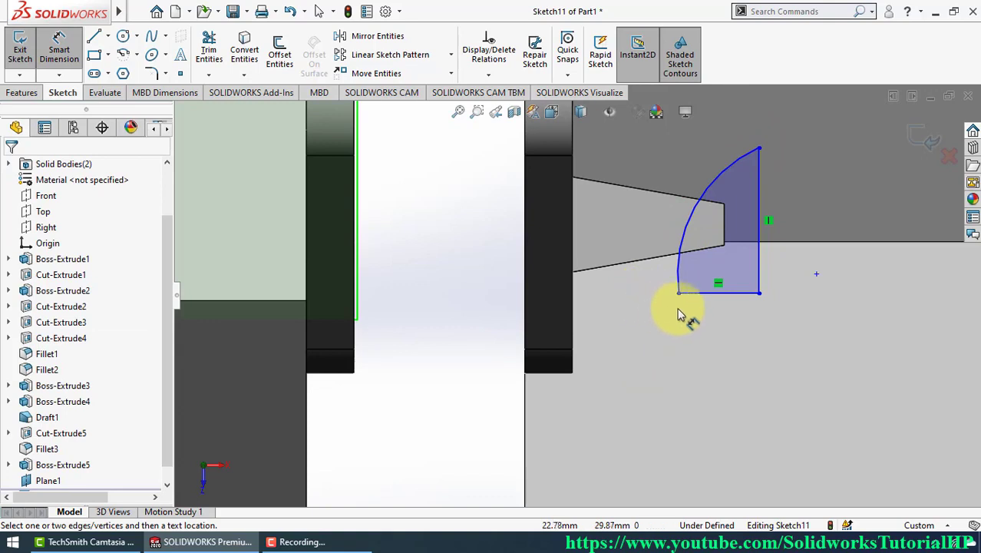
{"action": "left_click", "coordinate": [719, 292]}
{"action": "left_click", "coordinate": [711, 332]}
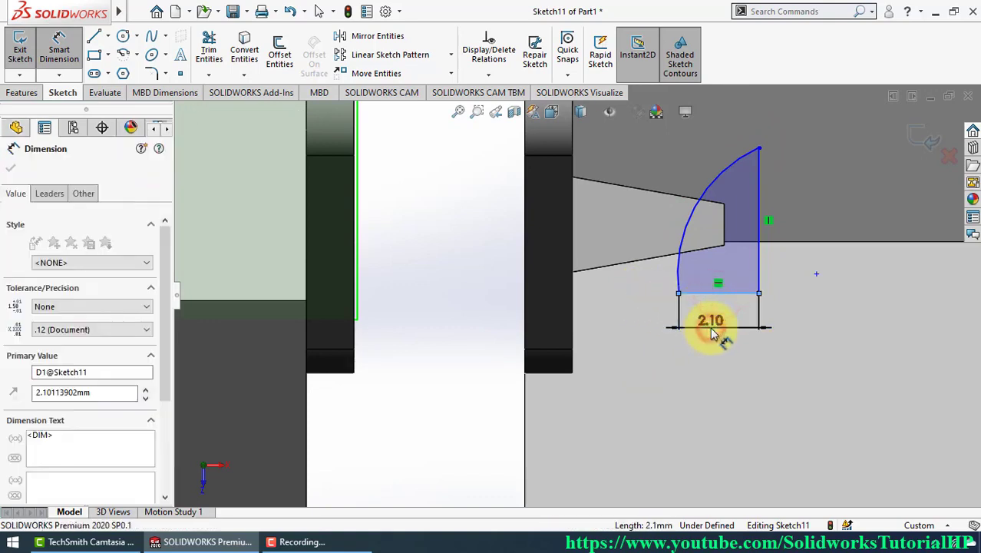
{"action": "type", "text": "2.5"}
{"action": "key", "text": "Return"}
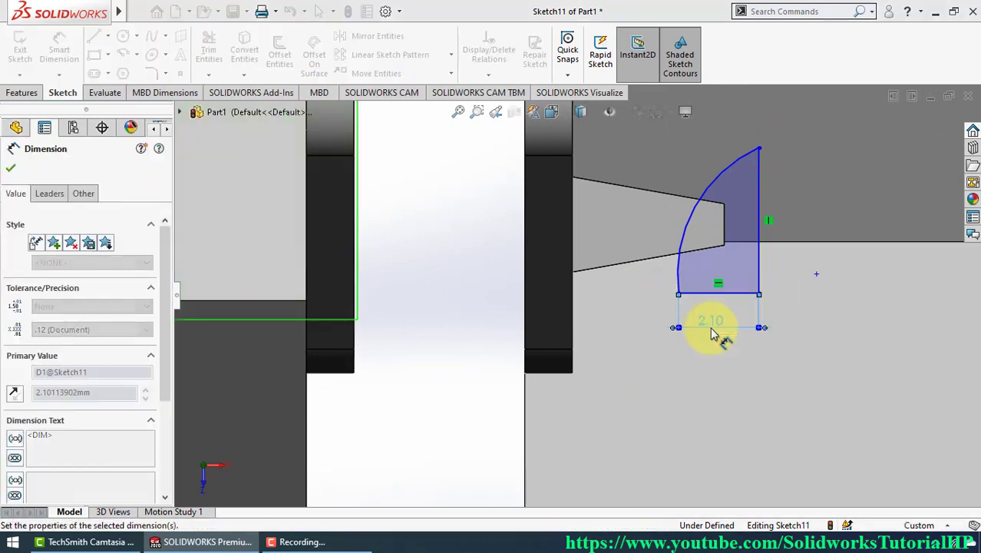
{"action": "left_click", "coordinate": [759, 214]}
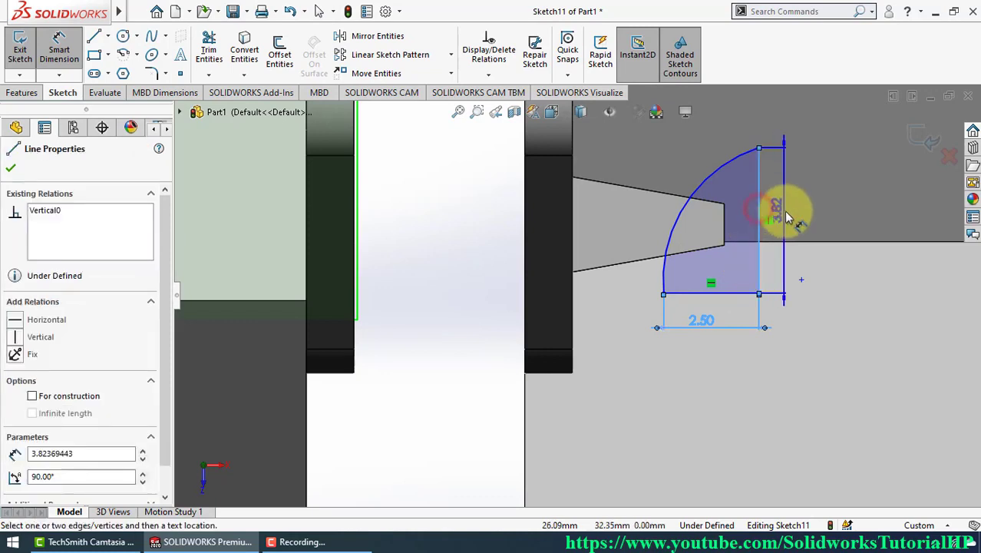
{"action": "left_click", "coordinate": [785, 216]}
{"action": "type", "text": "3.75"}
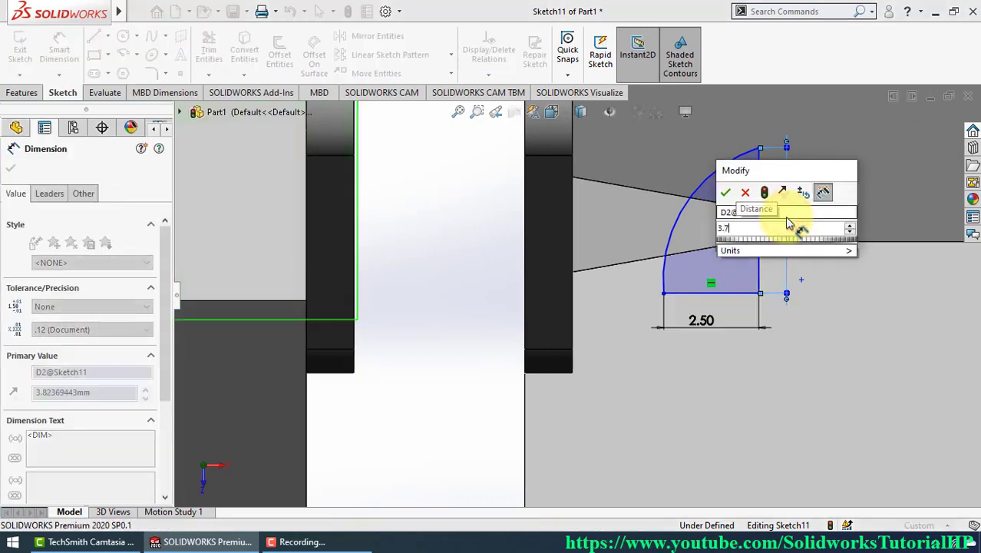
{"action": "key", "text": "Return"}
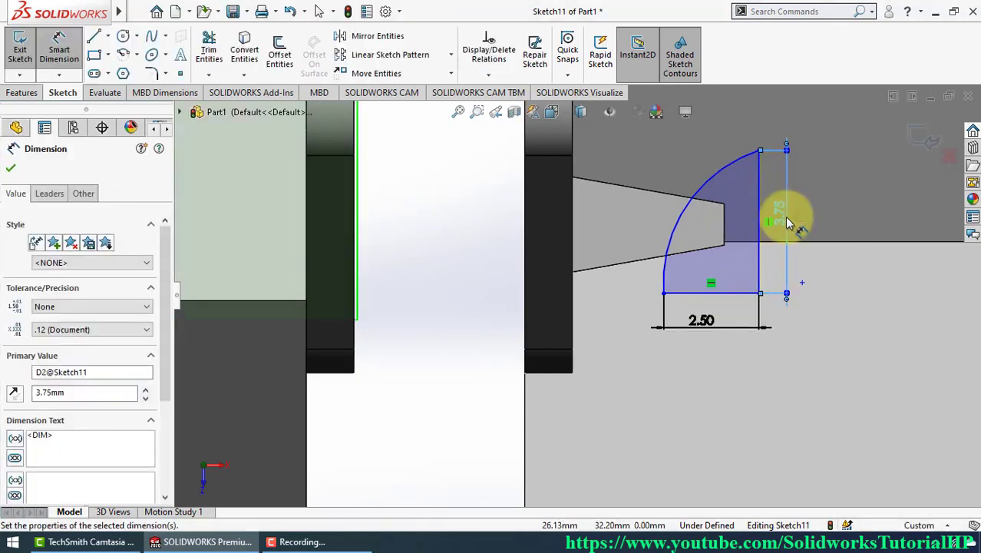
Step: Locate the profile with a 1.50 vertical offset and a 4.50 horizontal distance from the model edges
{"action": "left_click", "coordinate": [724, 225]}
{"action": "left_click", "coordinate": [727, 297]}
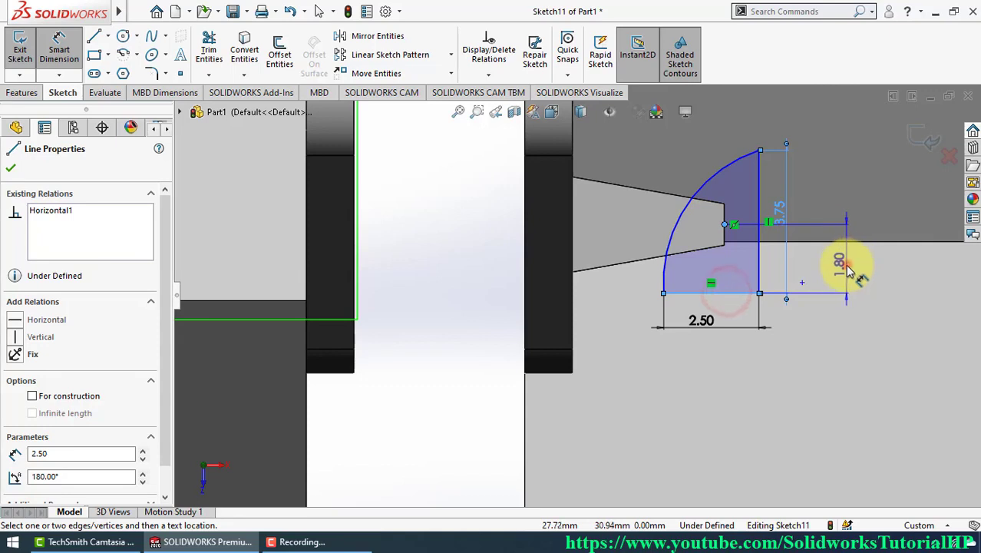
{"action": "left_click", "coordinate": [847, 263]}
{"action": "type", "text": "1.5"}
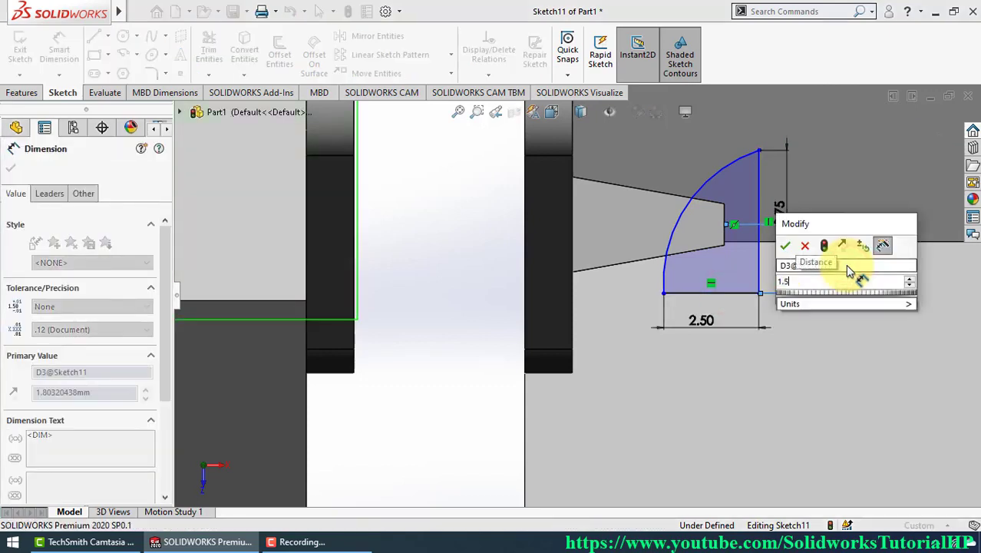
{"action": "key", "text": "Return"}
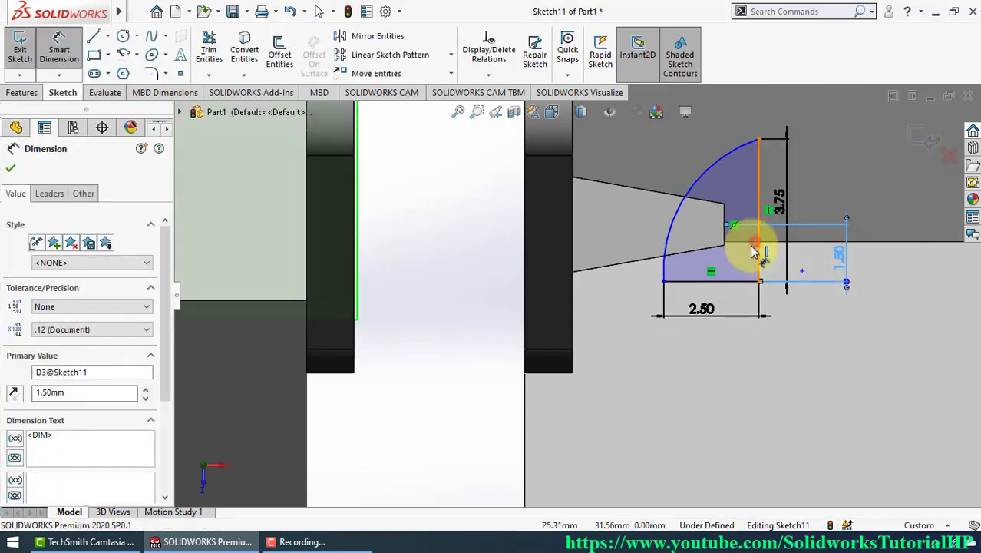
{"action": "left_click", "coordinate": [754, 250]}
{"action": "left_click", "coordinate": [571, 355]}
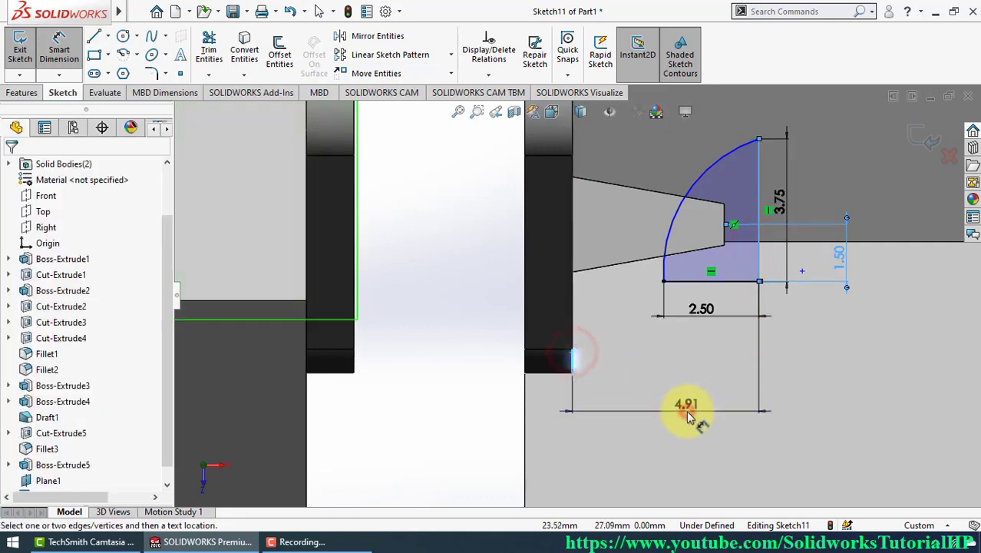
{"action": "left_click", "coordinate": [685, 415]}
{"action": "type", "text": "4.5"}
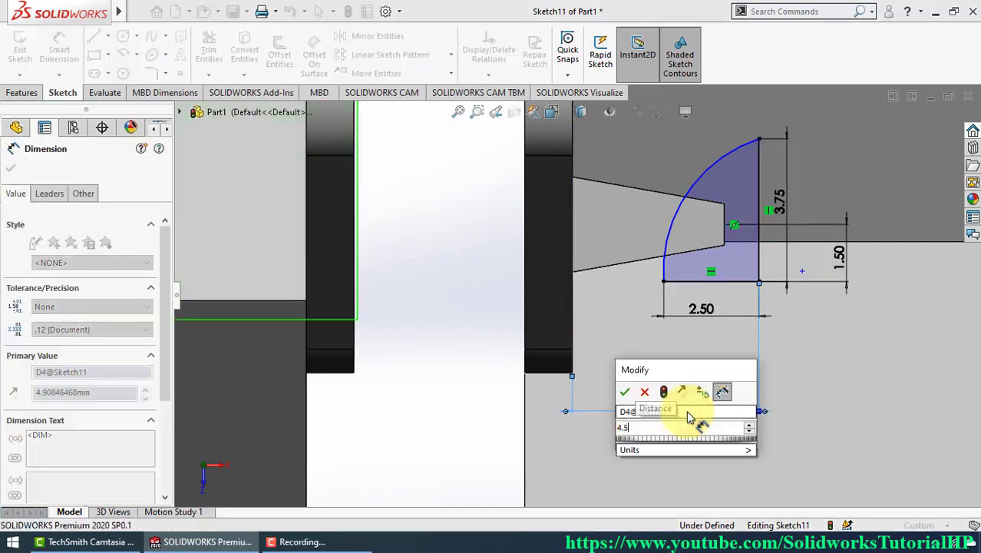
{"action": "key", "text": "Return"}
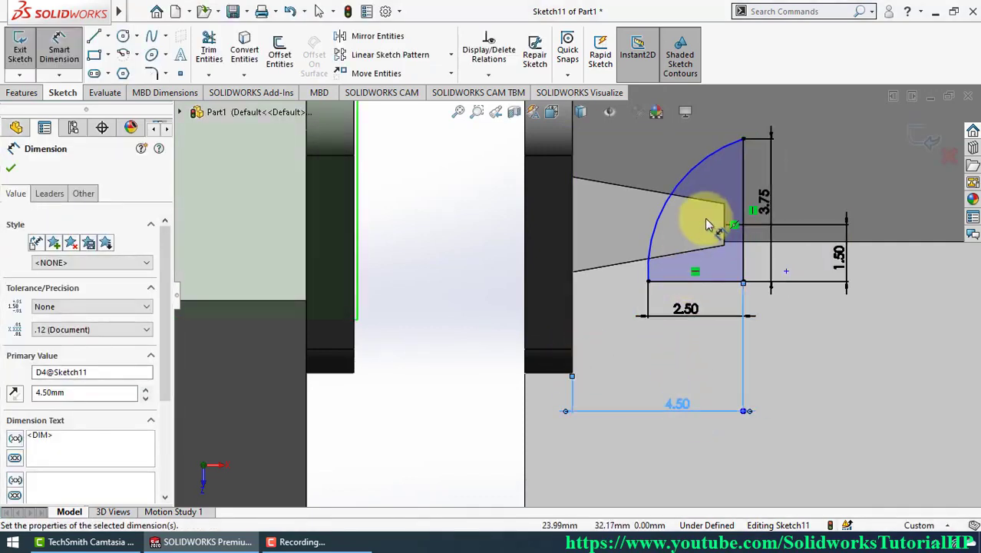
Step: Give the arc an R4.6 radius and exit the fully defined sketch
{"action": "key", "text": "Escape"}
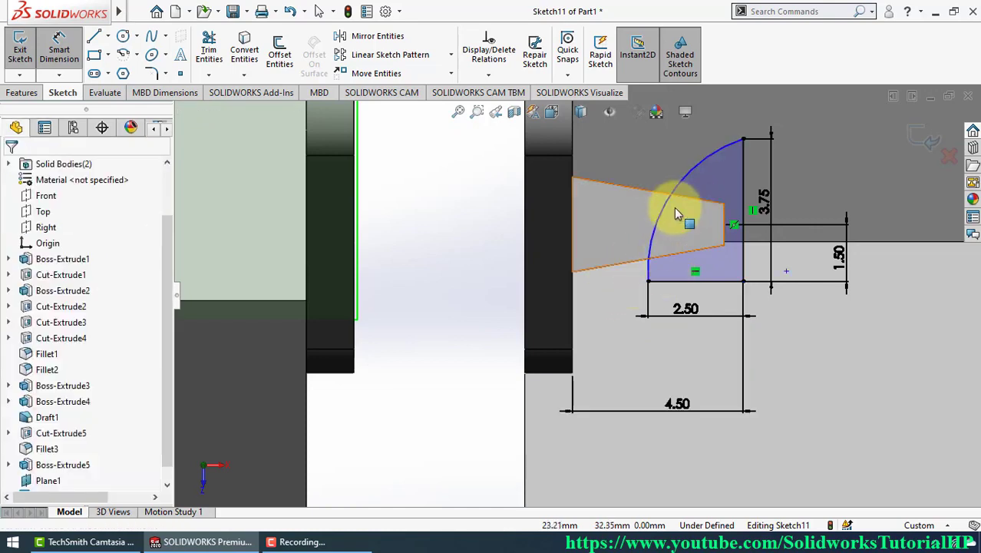
{"action": "left_click", "coordinate": [670, 200]}
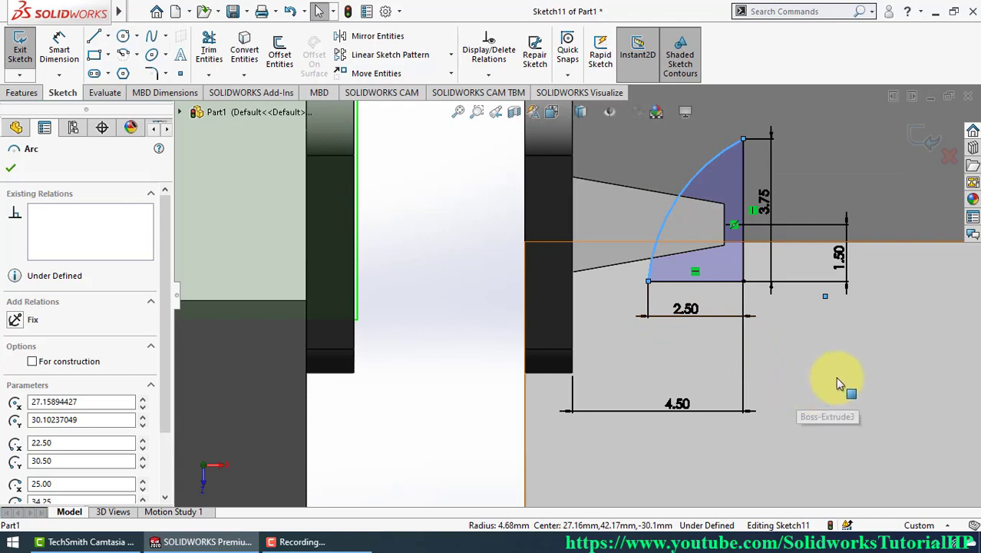
{"action": "right_click_drag", "start_coordinate": [839, 382], "coordinate": [839, 330]}
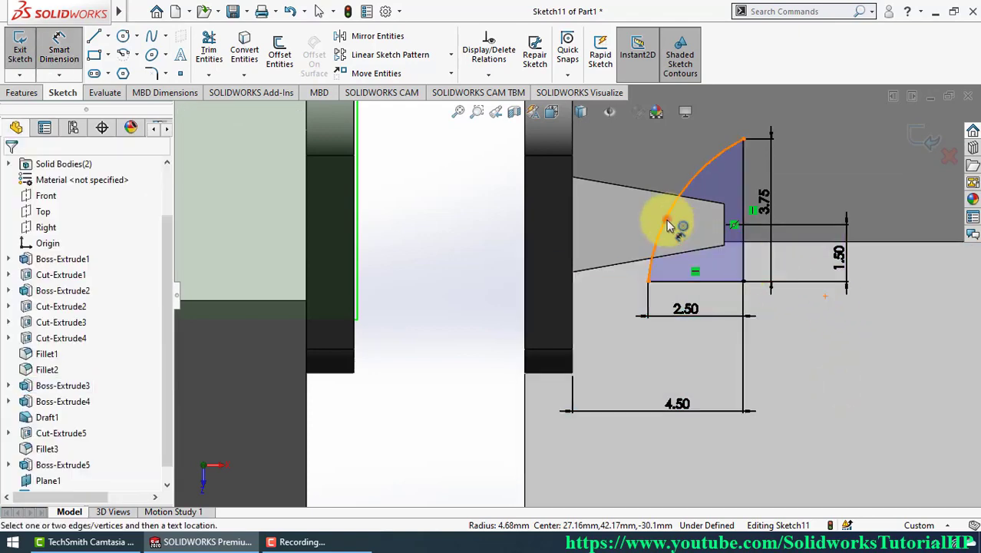
{"action": "left_click", "coordinate": [625, 207]}
{"action": "type", "text": "4."}
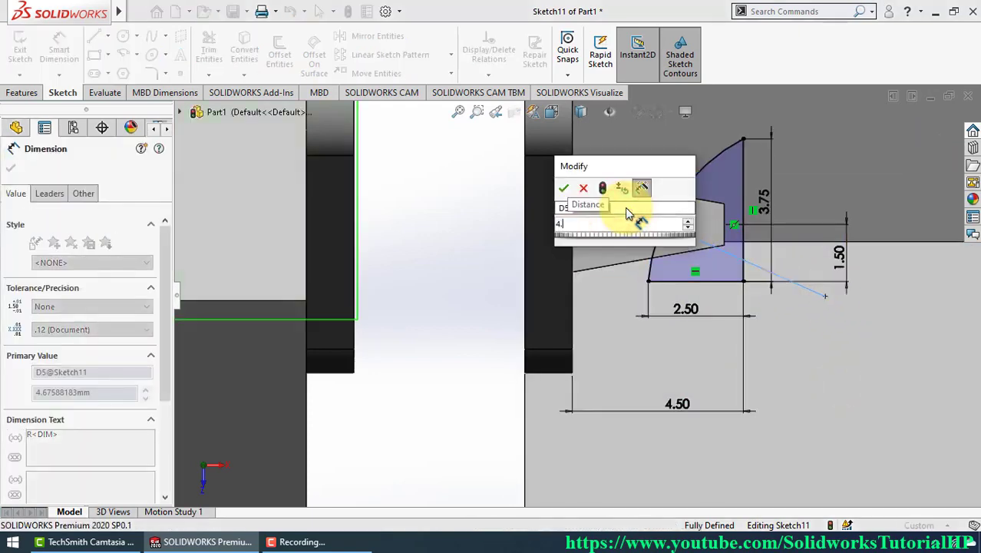
{"action": "type", "text": "6"}
{"action": "key", "text": "Return"}
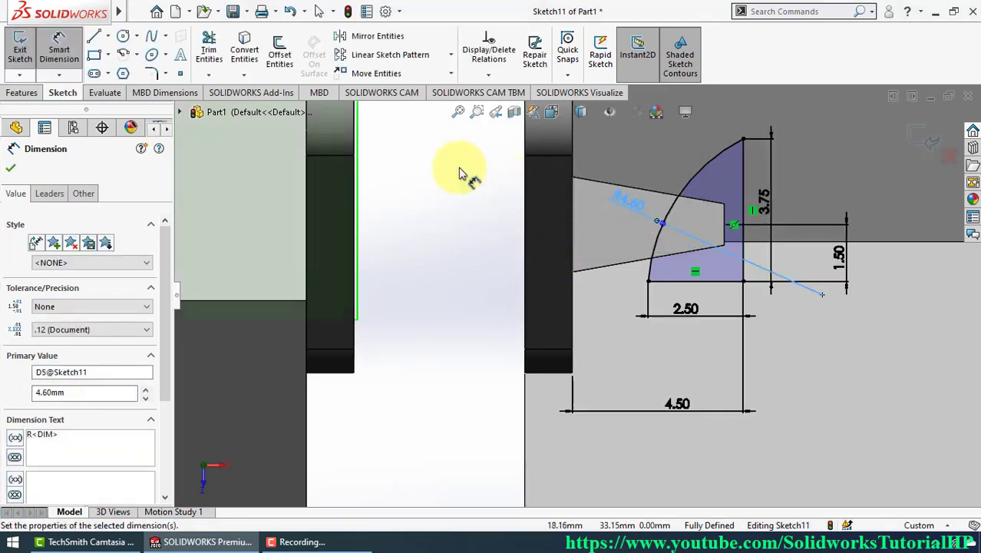
{"action": "left_click", "coordinate": [917, 138]}
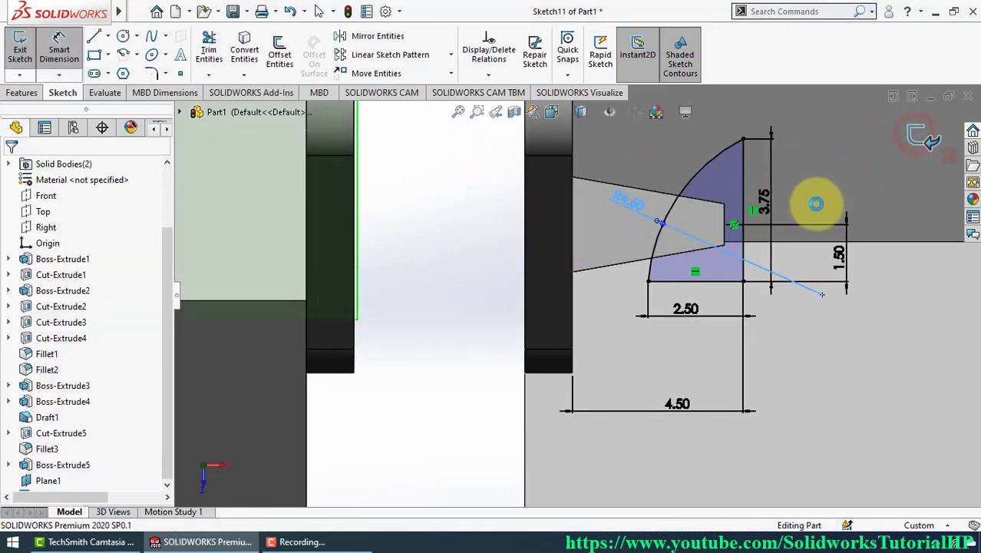
{"action": "key", "text": "ctrl+b"}
Step: Revolve Sketch11 360° about its straight edge into a rounded knob
{"action": "mouse_move", "coordinate": [814, 203]}
{"action": "middle_mouse_down"}
{"action": "mouse_move", "coordinate": [812, 172]}
{"action": "mouse_move", "coordinate": [751, 212]}
{"action": "mouse_move", "coordinate": [684, 205]}
{"action": "mouse_move", "coordinate": [674, 180]}
{"action": "mouse_move", "coordinate": [614, 215]}
{"action": "mouse_move", "coordinate": [526, 109]}
{"action": "mouse_move", "coordinate": [571, 194]}
{"action": "middle_mouse_up"}
{"action": "scroll", "coordinate": [572, 194], "scroll_direction": "down", "scroll_amount": 5}
{"action": "left_click", "coordinate": [577, 211]}
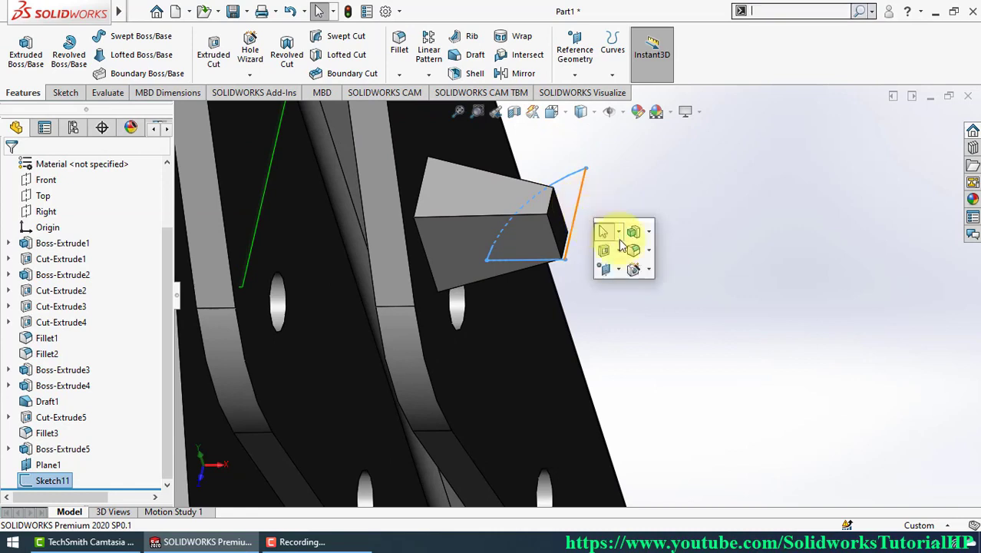
{"action": "left_click", "coordinate": [644, 233]}
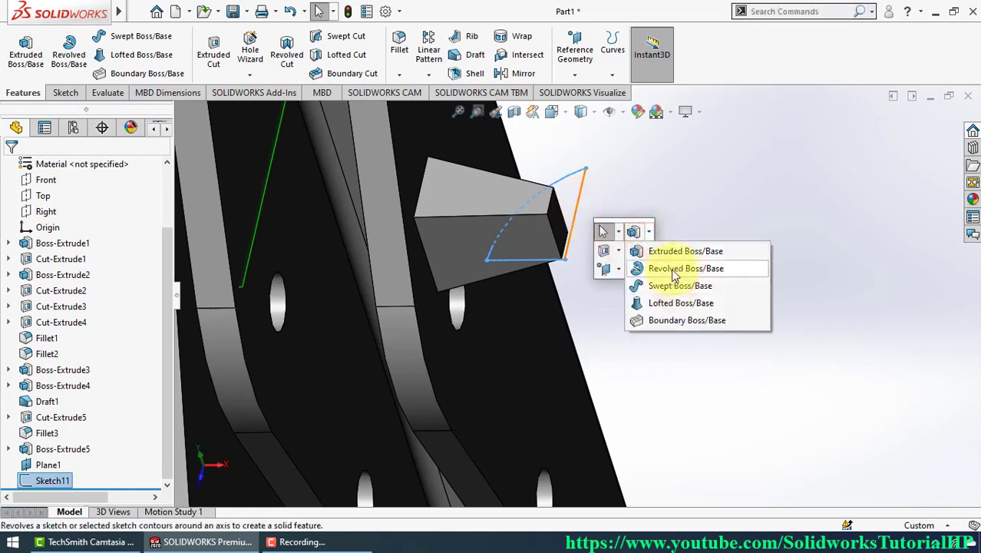
{"action": "left_click", "coordinate": [671, 269]}
{"action": "left_click", "coordinate": [578, 209]}
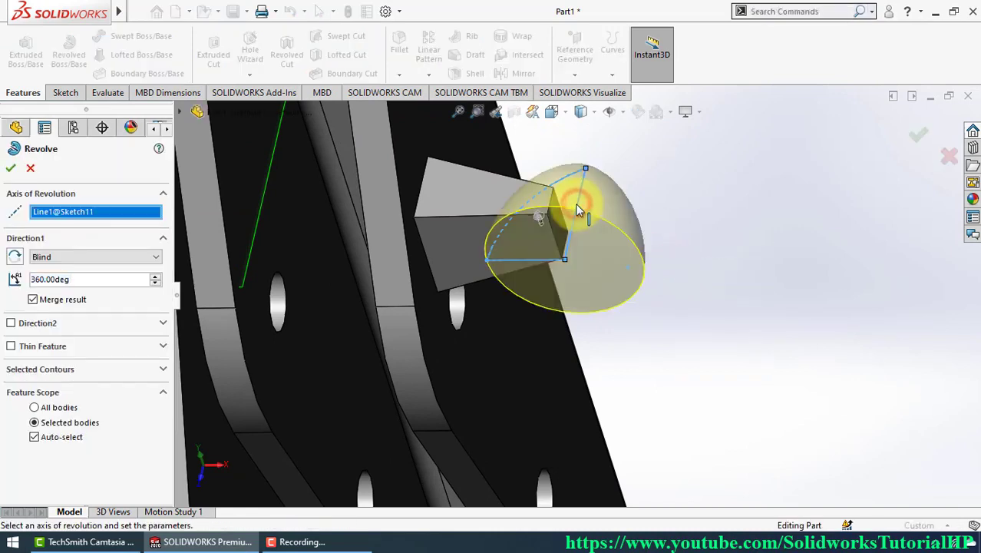
{"action": "right_click", "coordinate": [579, 210]}
Step: Hide Plane1 and return to the trimetric view
{"action": "scroll", "coordinate": [760, 225], "scroll_direction": "up", "scroll_amount": 3}
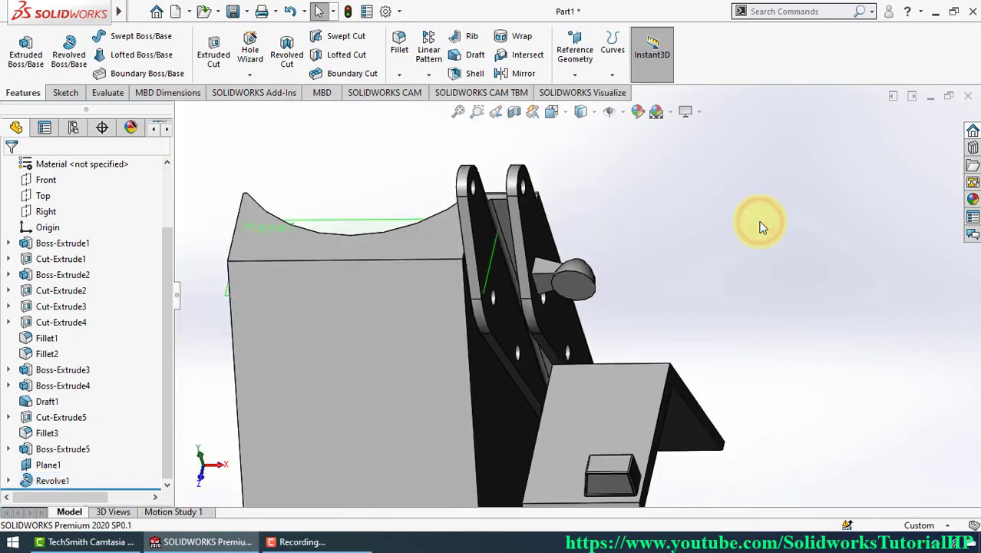
{"action": "scroll", "coordinate": [568, 226], "scroll_direction": "up", "scroll_amount": 2}
{"action": "left_click", "coordinate": [426, 247]}
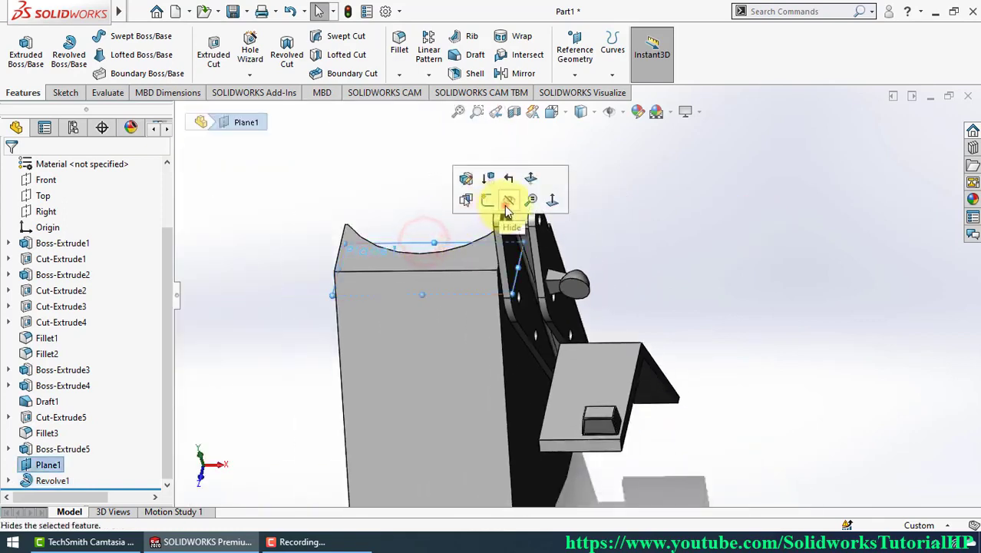
{"action": "left_click", "coordinate": [505, 198]}
{"action": "right_click_drag", "start_coordinate": [655, 246], "coordinate": [686, 202]}
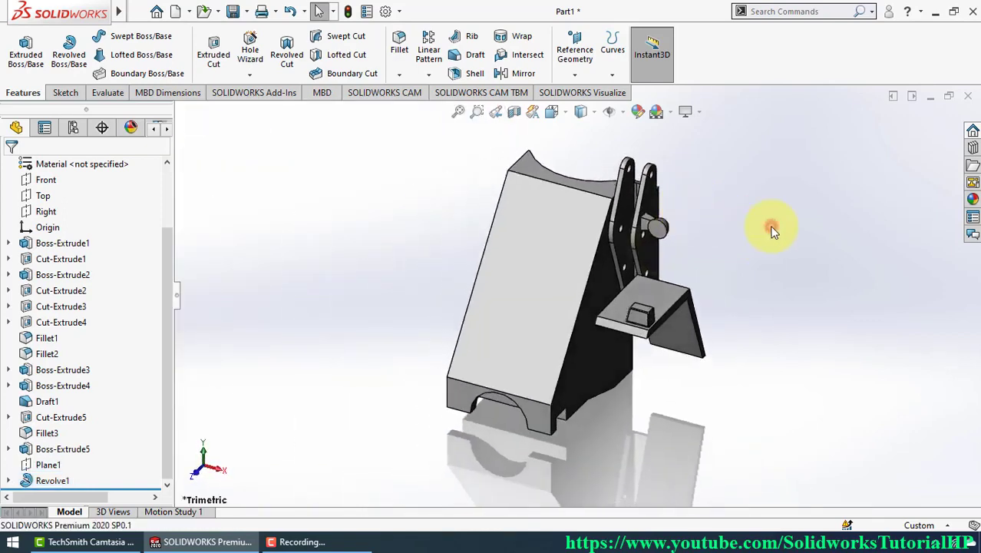
{"action": "scroll", "coordinate": [660, 238], "scroll_direction": "down", "scroll_amount": 4}
Step: Sketch a circle offset 0.50 inward from the edge of the knob's front face
{"action": "left_click", "coordinate": [624, 242]}
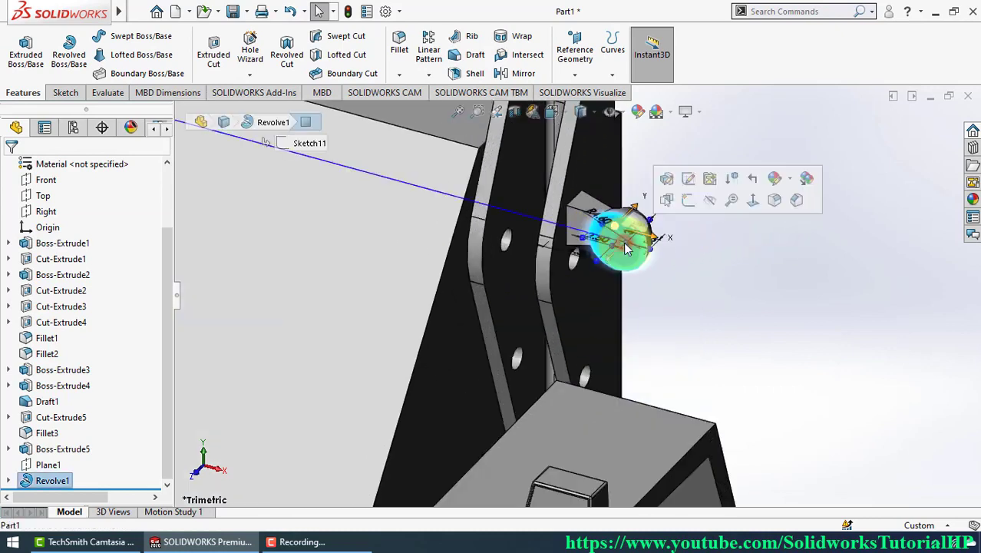
{"action": "left_click", "coordinate": [690, 202]}
{"action": "key", "text": "s"}
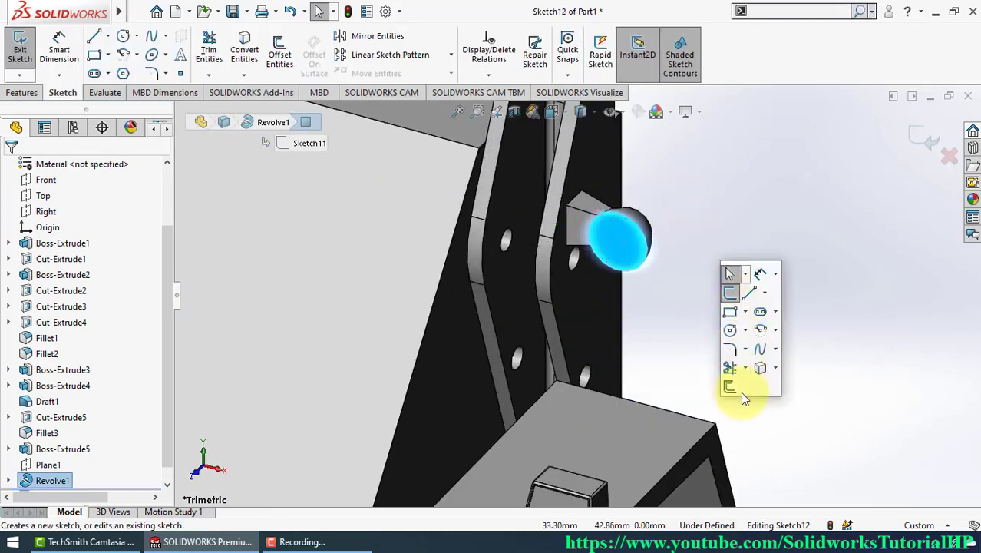
{"action": "left_click", "coordinate": [729, 386]}
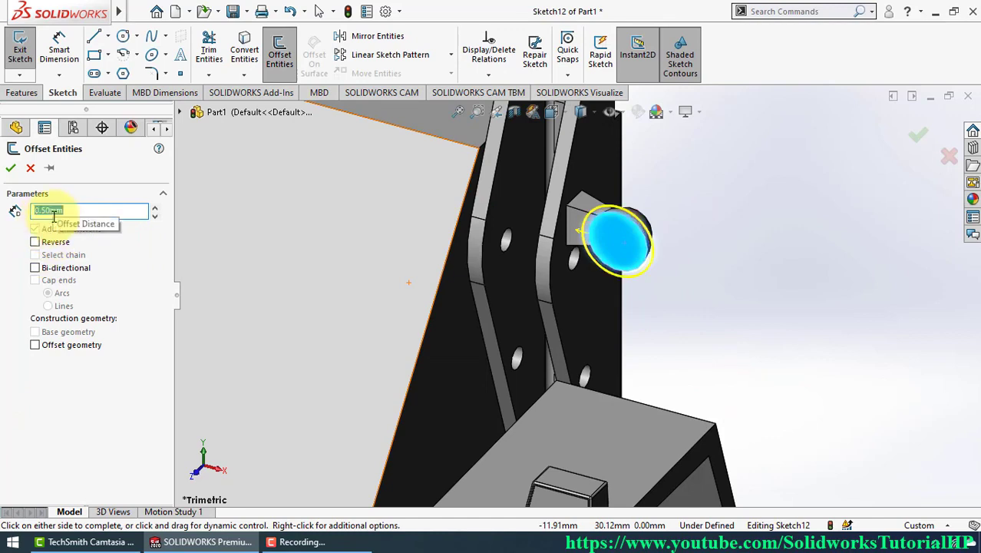
{"action": "left_click", "coordinate": [10, 168]}
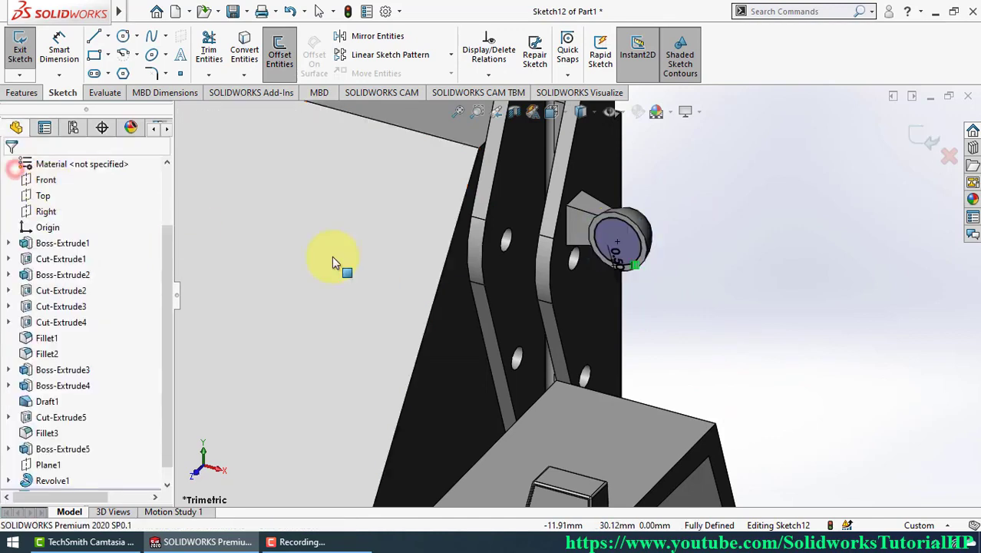
{"action": "left_click", "coordinate": [921, 139]}
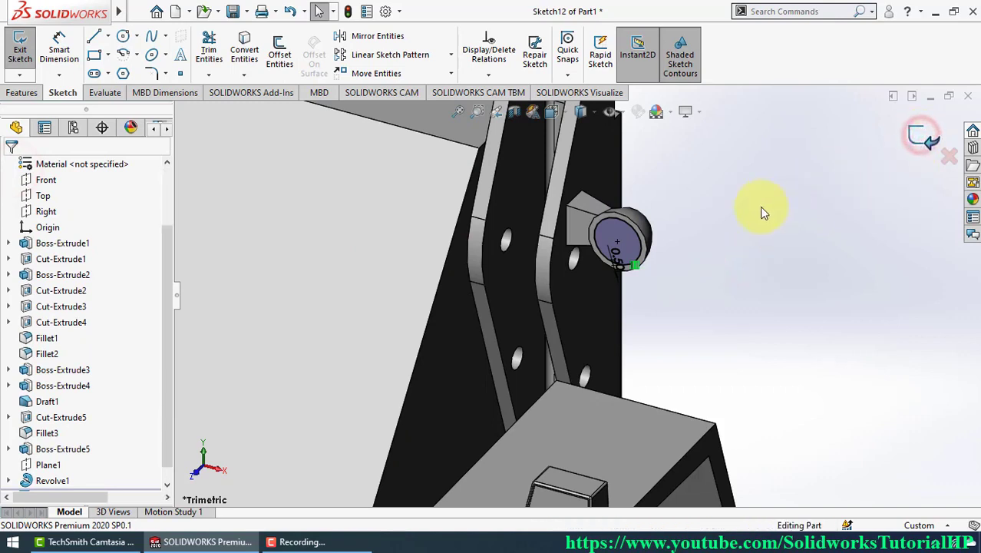
Step: Project Sketch12 onto the knob face as a Split Line, then select the inner circle
{"action": "left_click", "coordinate": [611, 75]}
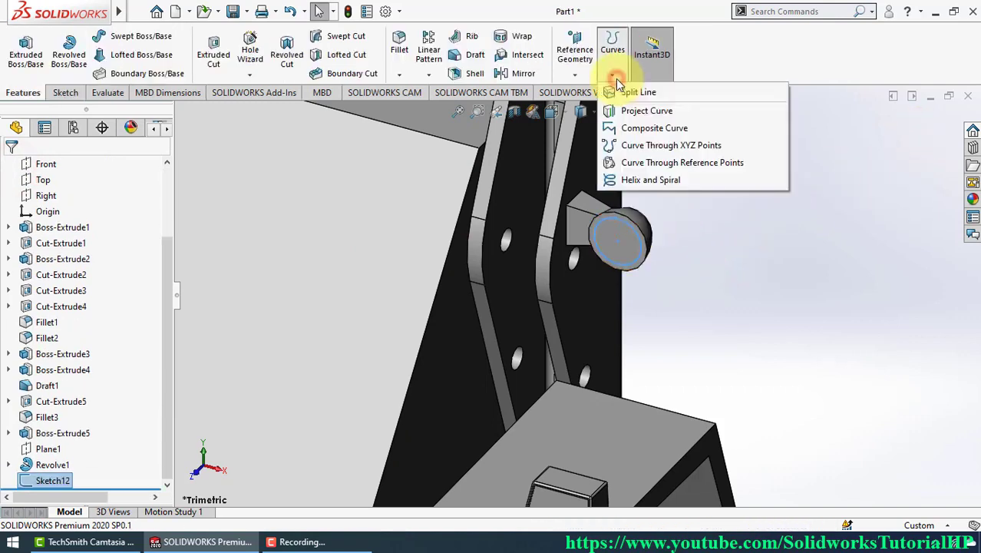
{"action": "left_click", "coordinate": [639, 92]}
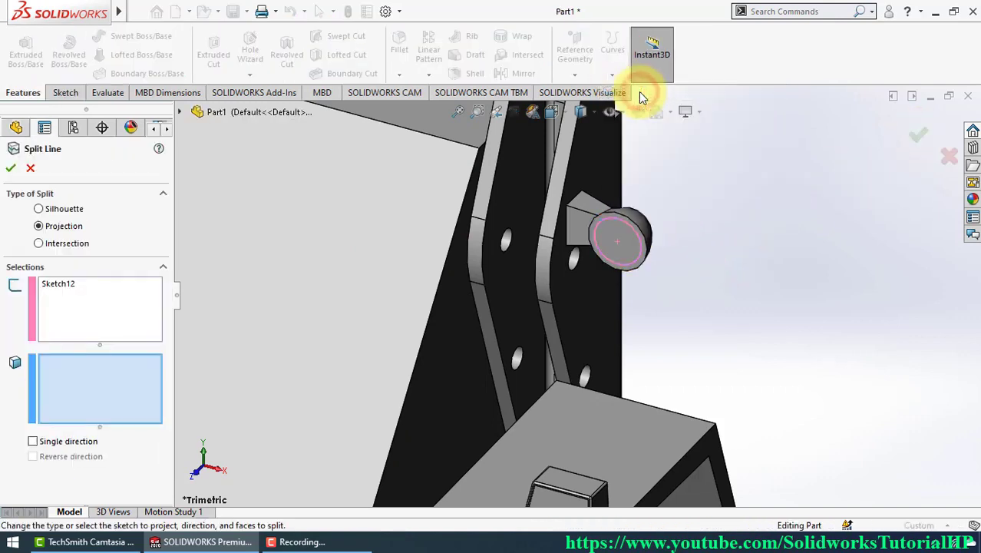
{"action": "left_click", "coordinate": [612, 238]}
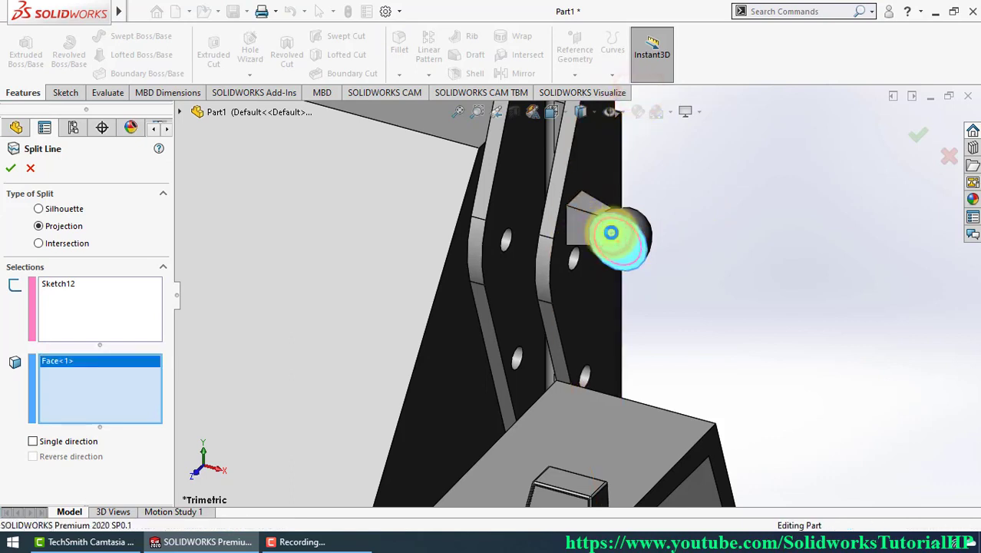
{"action": "right_click", "coordinate": [612, 237]}
{"action": "left_click", "coordinate": [613, 237]}
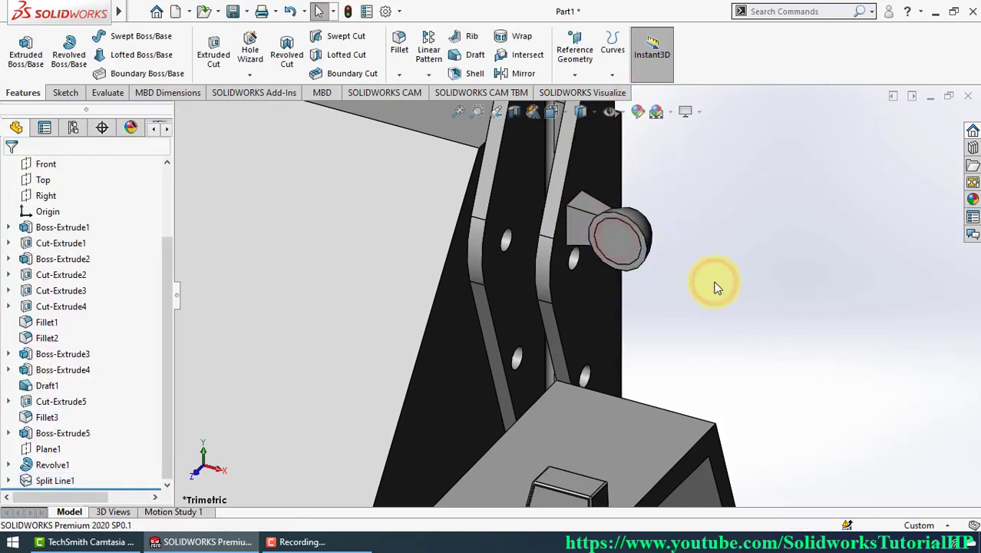
{"action": "scroll", "coordinate": [609, 269], "scroll_direction": "down", "scroll_amount": 2}
{"action": "left_click", "coordinate": [623, 229]}
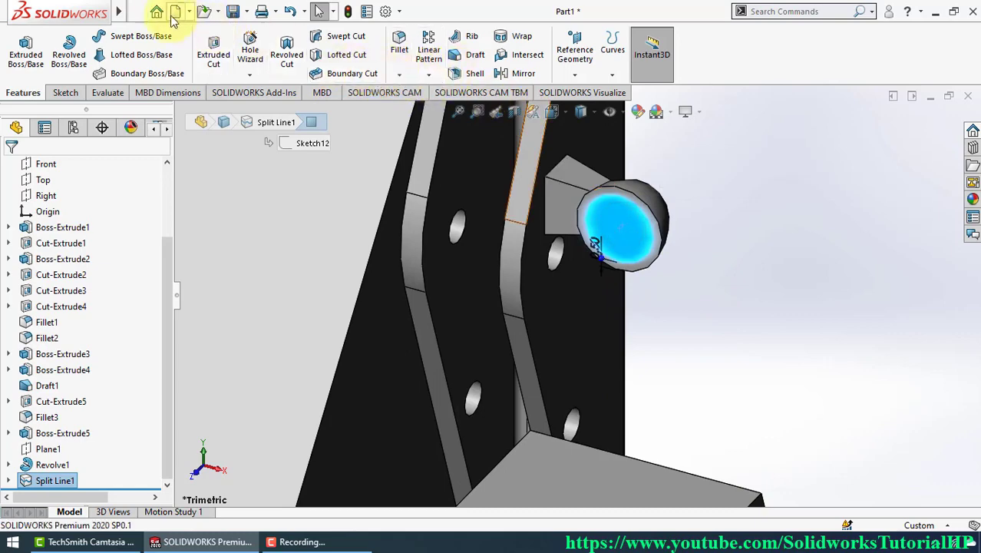
Step: Add a 0.25 mm Dome to the knob's inner circular face, then fit the part in view
{"action": "mouse_move", "coordinate": [119, 11]}
{"action": "left_click", "coordinate": [219, 11]}
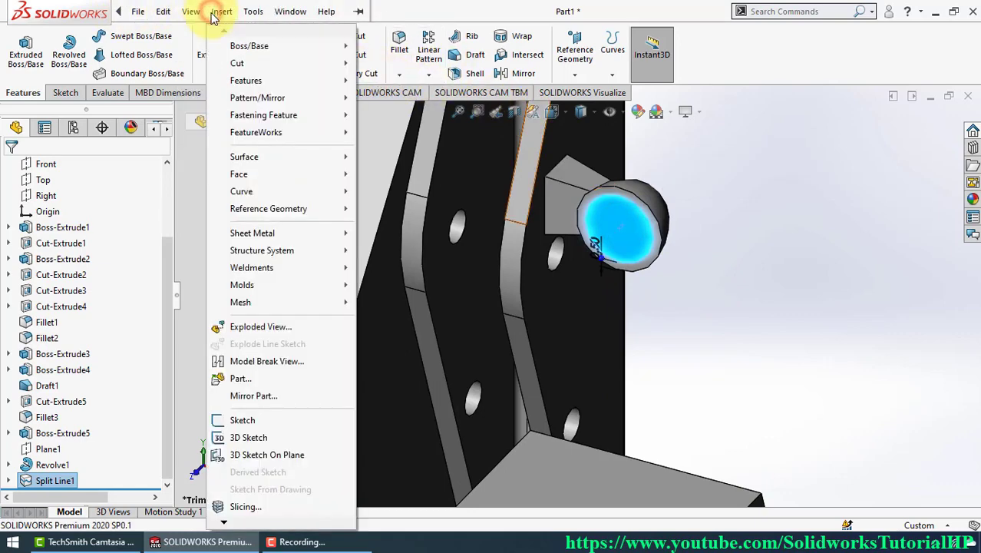
{"action": "mouse_move", "coordinate": [246, 80]}
{"action": "left_click", "coordinate": [389, 219]}
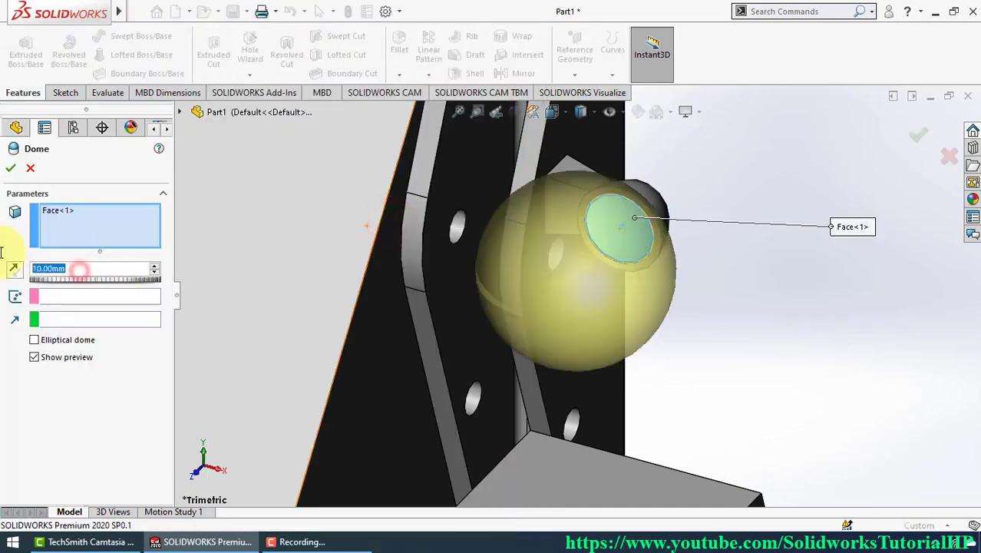
{"action": "type", "text": "0.25"}
{"action": "key", "text": "Return"}
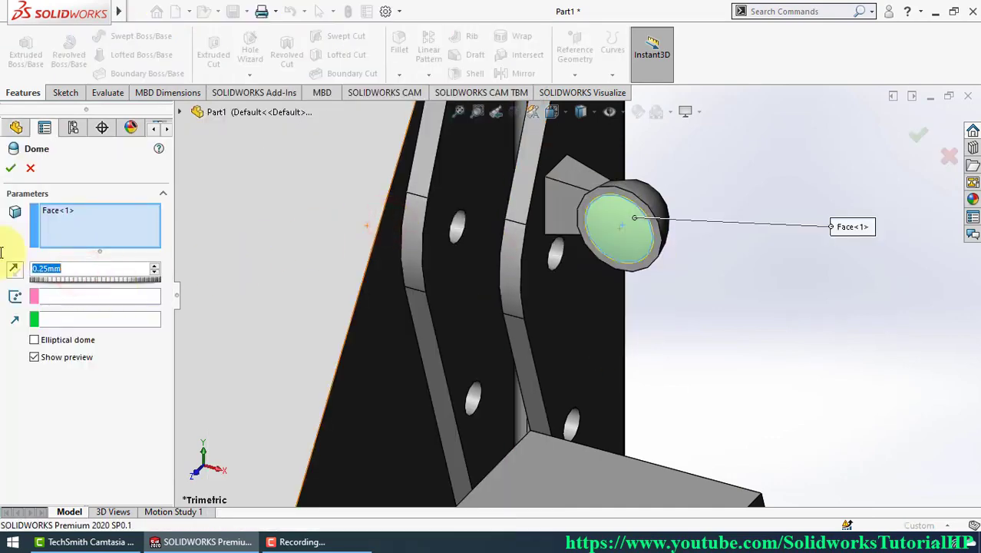
{"action": "key", "text": "Return"}
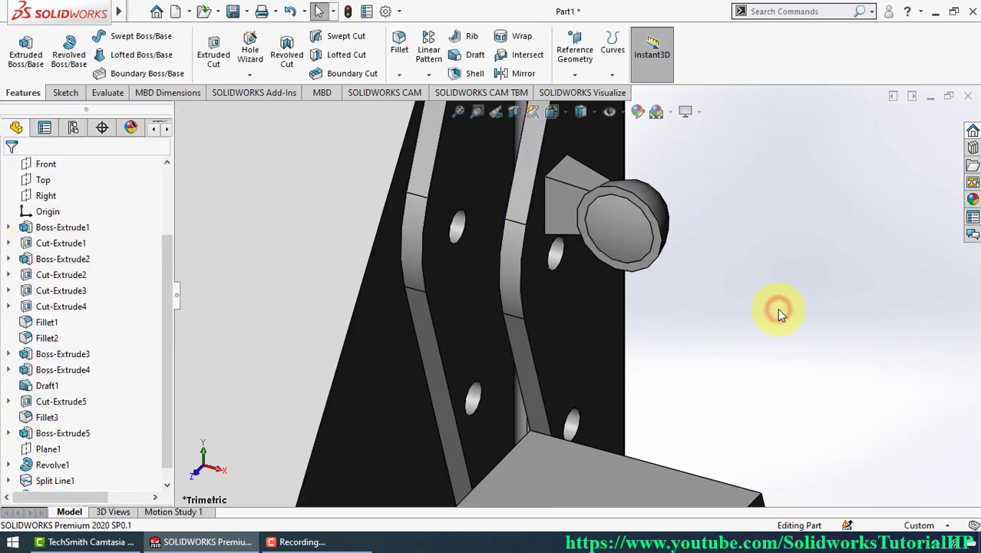
{"action": "key", "text": "f"}
{"action": "left_click", "coordinate": [488, 350]}
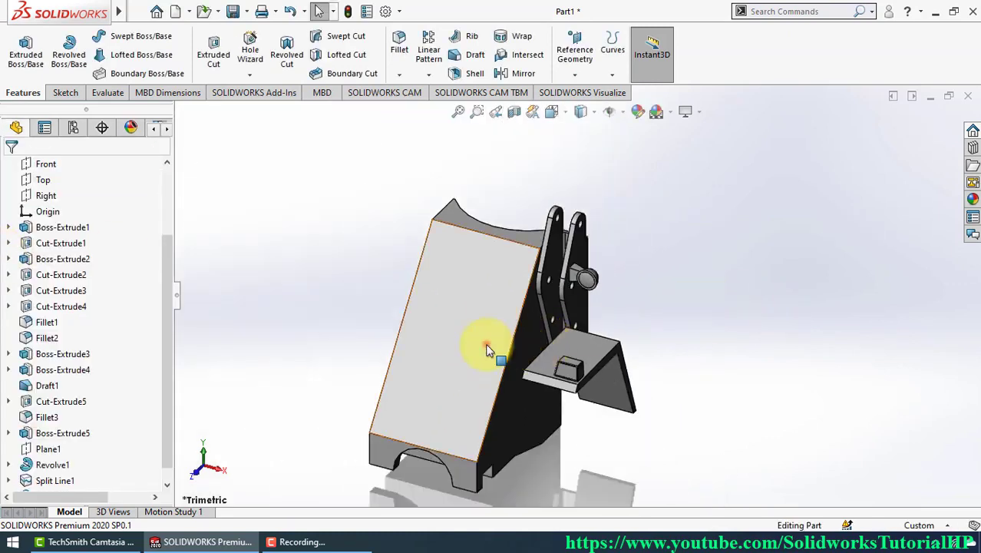
{"action": "left_click", "coordinate": [487, 350]}
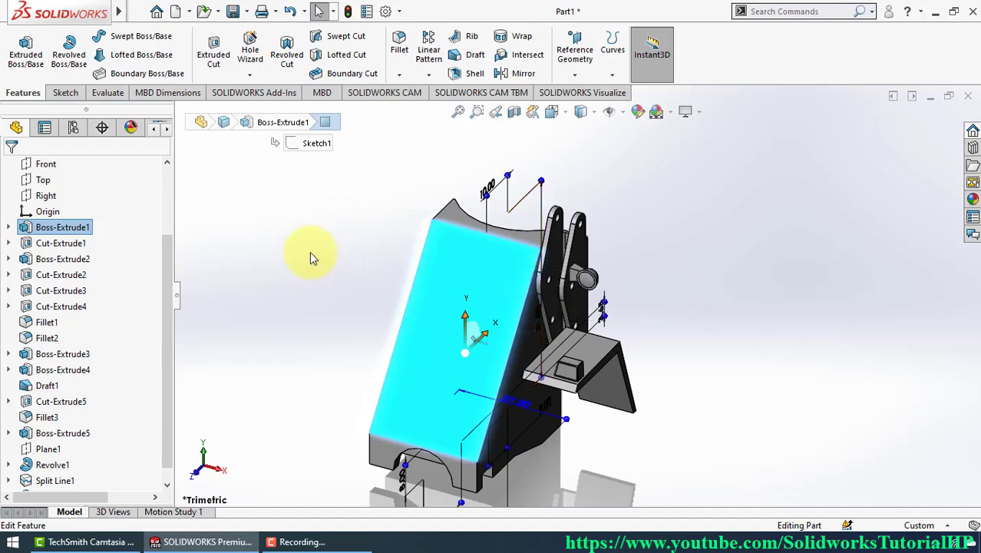
Step: Apply yellow medium gloss plastic from the Plastic > Medium Gloss library to Boss-Extrude1
{"action": "left_click", "coordinate": [42, 228]}
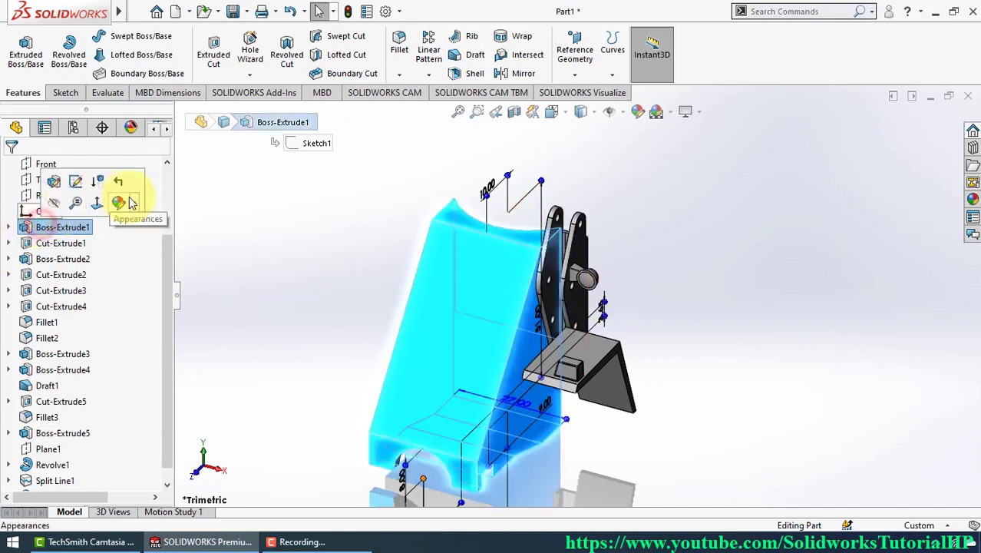
{"action": "scroll", "coordinate": [65, 280], "scroll_direction": "up", "scroll_amount": 2}
{"action": "left_click", "coordinate": [28, 323]}
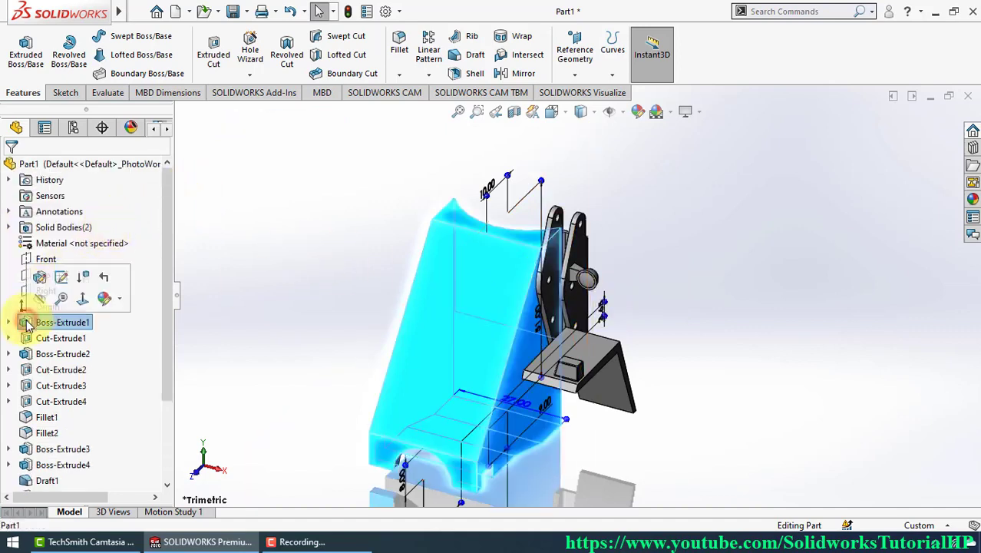
{"action": "left_click", "coordinate": [103, 298]}
{"action": "left_click", "coordinate": [122, 335]}
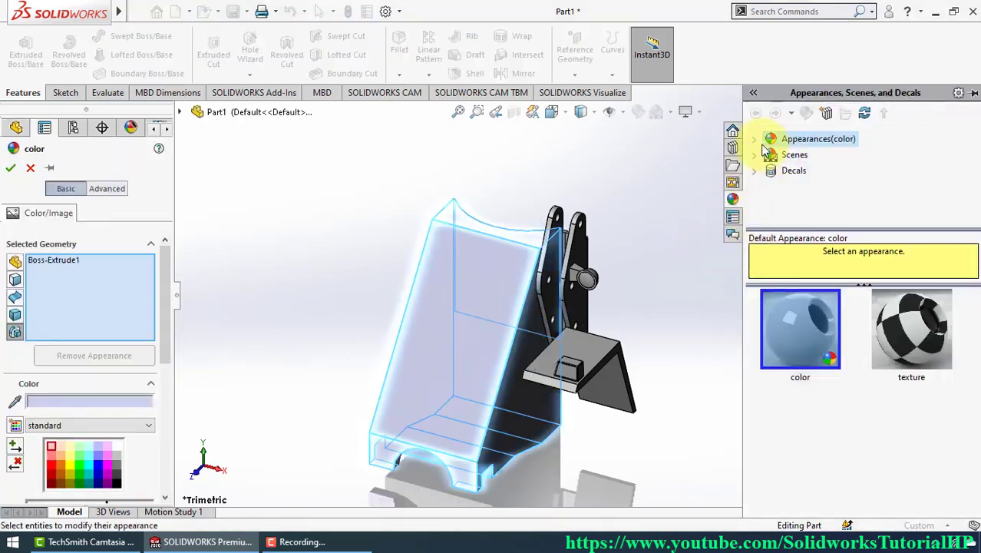
{"action": "double_click", "coordinate": [766, 140]}
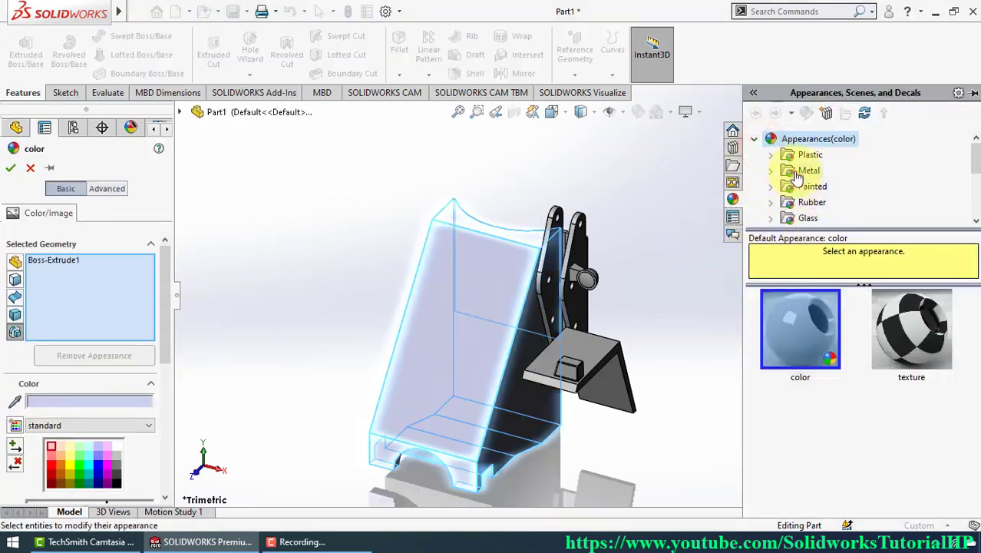
{"action": "left_click", "coordinate": [802, 155]}
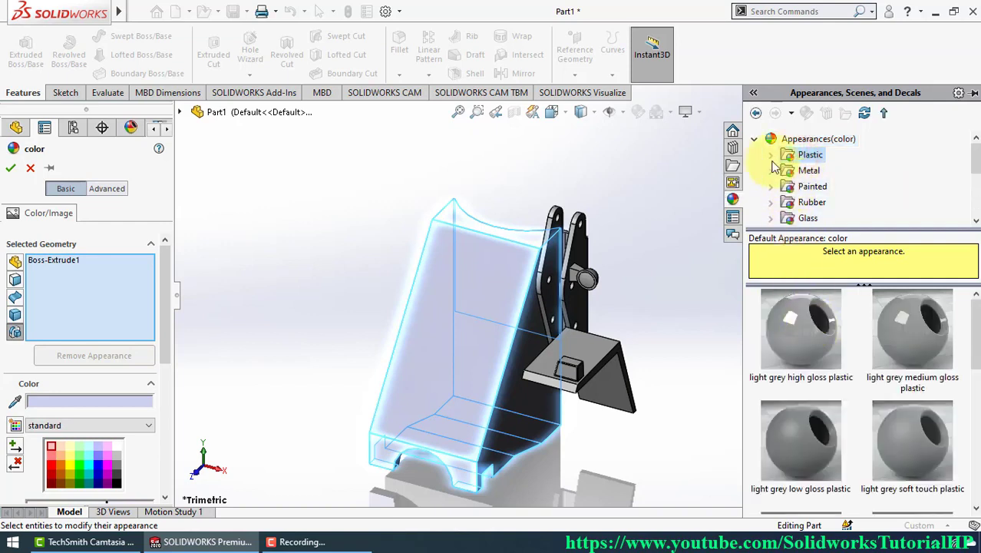
{"action": "left_click", "coordinate": [771, 155]}
{"action": "left_click", "coordinate": [809, 176]}
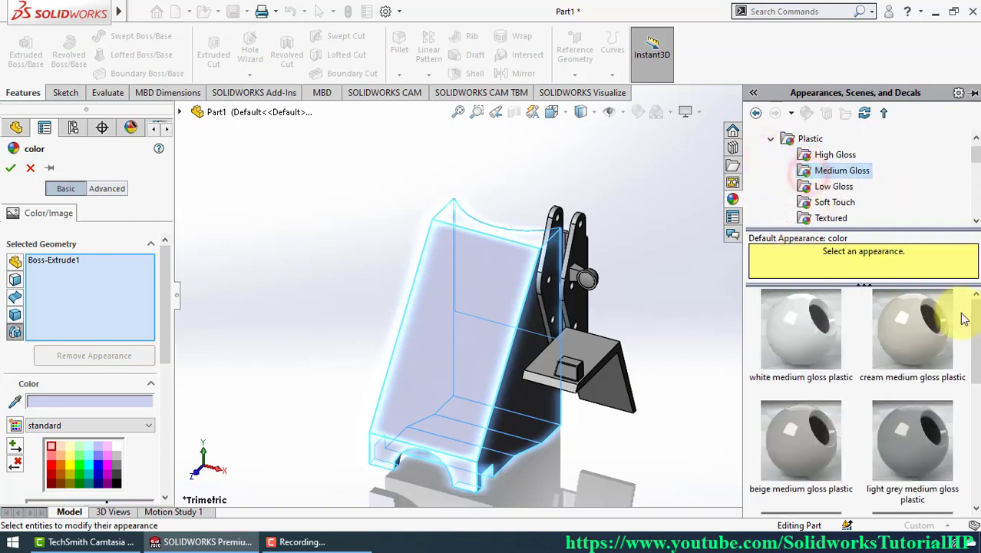
{"action": "left_click_drag", "start_coordinate": [978, 335], "coordinate": [978, 453]}
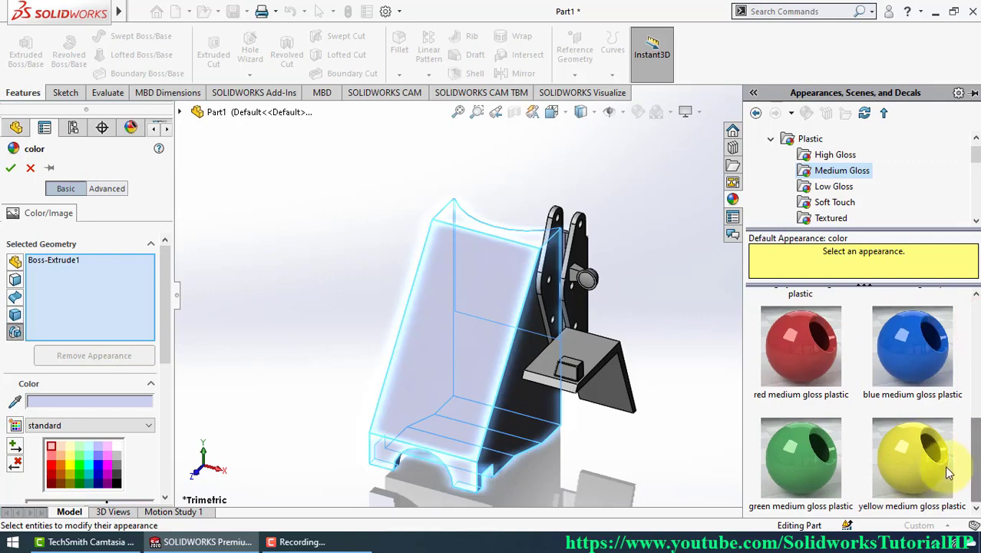
{"action": "left_click", "coordinate": [925, 462]}
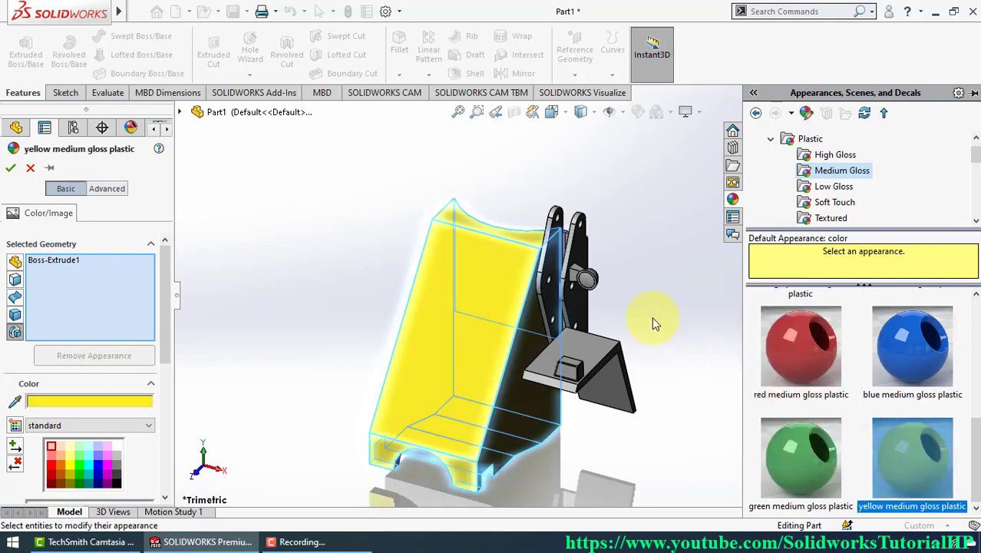
Step: Add Boss-Extrude3, Boss-Extrude4, Boss-Extrude2, Cut-Extrude2, Fillet1, Boss-Extrude5 and Revolve1 to the yellow appearance
{"action": "middle_click_drag", "start_coordinate": [666, 307], "coordinate": [349, 307]}
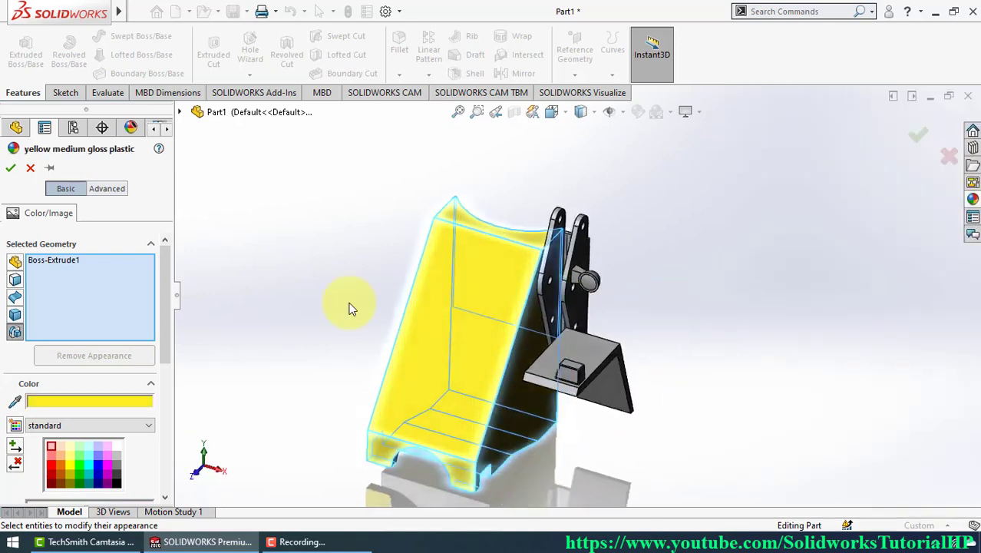
{"action": "left_click", "coordinate": [591, 347]}
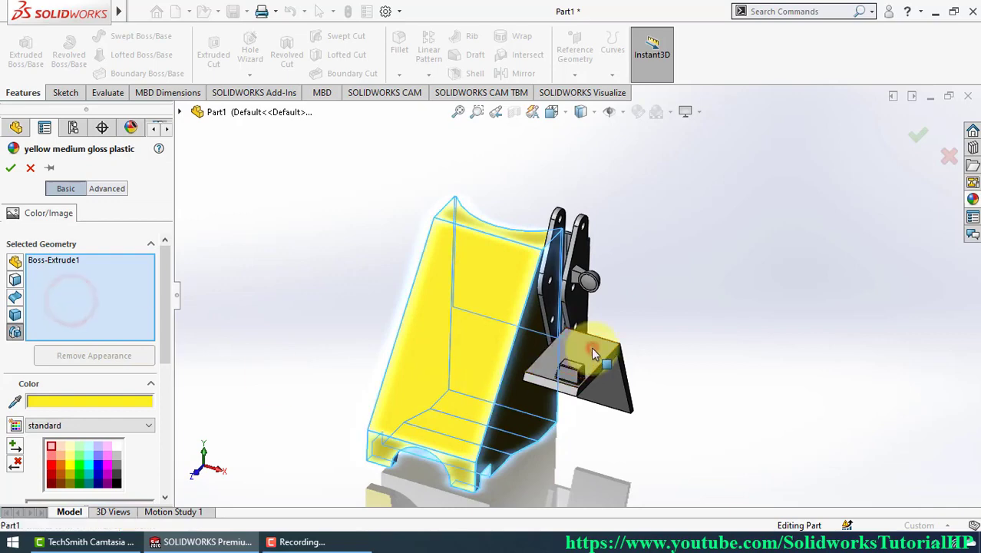
{"action": "mouse_move", "coordinate": [591, 347]}
{"action": "middle_mouse_down"}
{"action": "mouse_move", "coordinate": [581, 332]}
{"action": "mouse_move", "coordinate": [503, 374]}
{"action": "middle_mouse_up"}
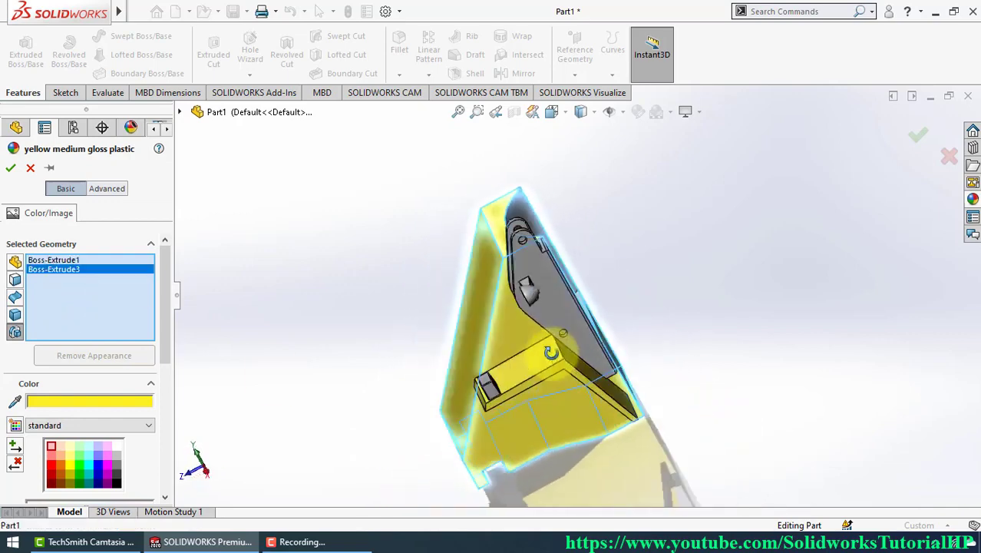
{"action": "left_click", "coordinate": [502, 371]}
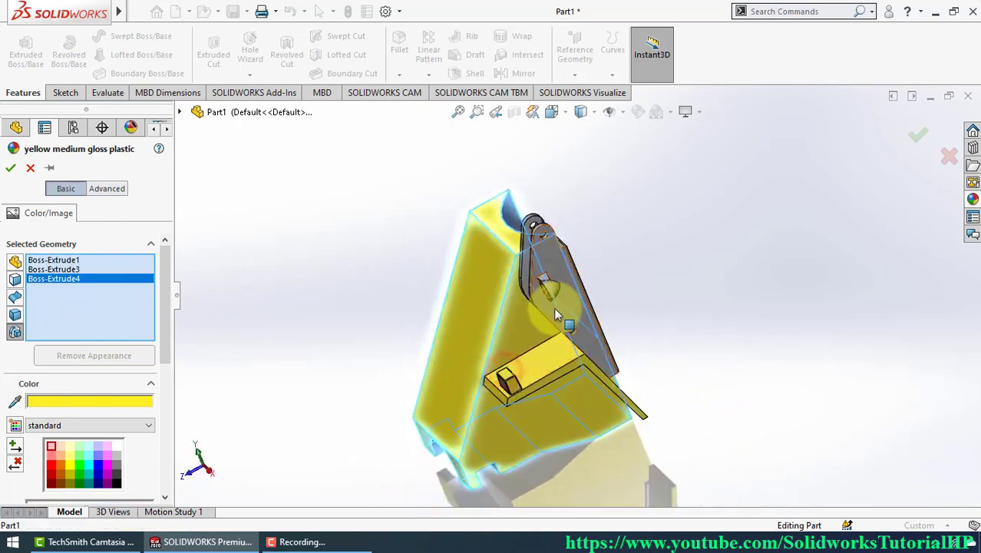
{"action": "left_click", "coordinate": [554, 303]}
{"action": "scroll", "coordinate": [557, 282], "scroll_direction": "down", "scroll_amount": 2}
{"action": "left_click", "coordinate": [549, 292]}
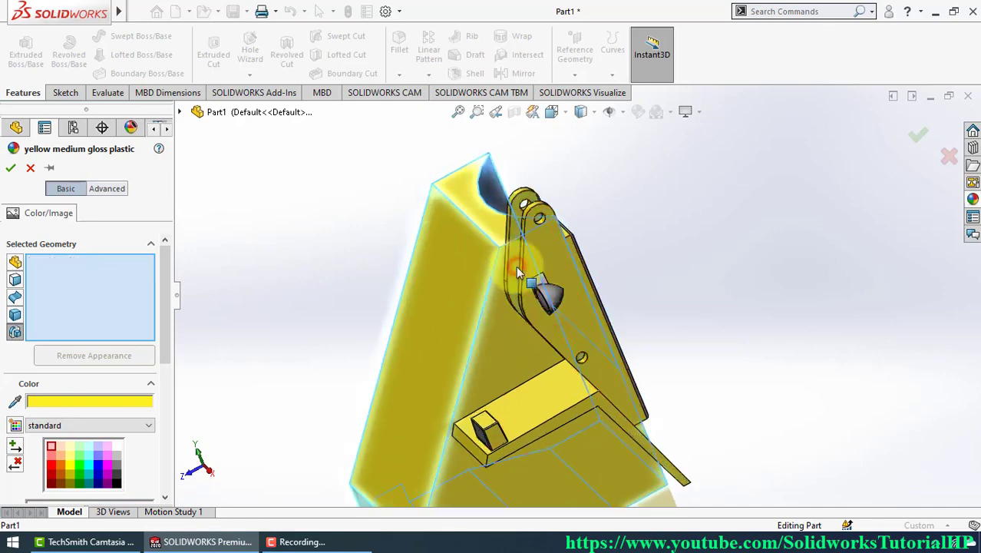
{"action": "mouse_move", "coordinate": [549, 292]}
{"action": "middle_mouse_down"}
{"action": "mouse_move", "coordinate": [604, 266]}
{"action": "mouse_move", "coordinate": [587, 271]}
{"action": "mouse_move", "coordinate": [556, 320]}
{"action": "middle_mouse_up"}
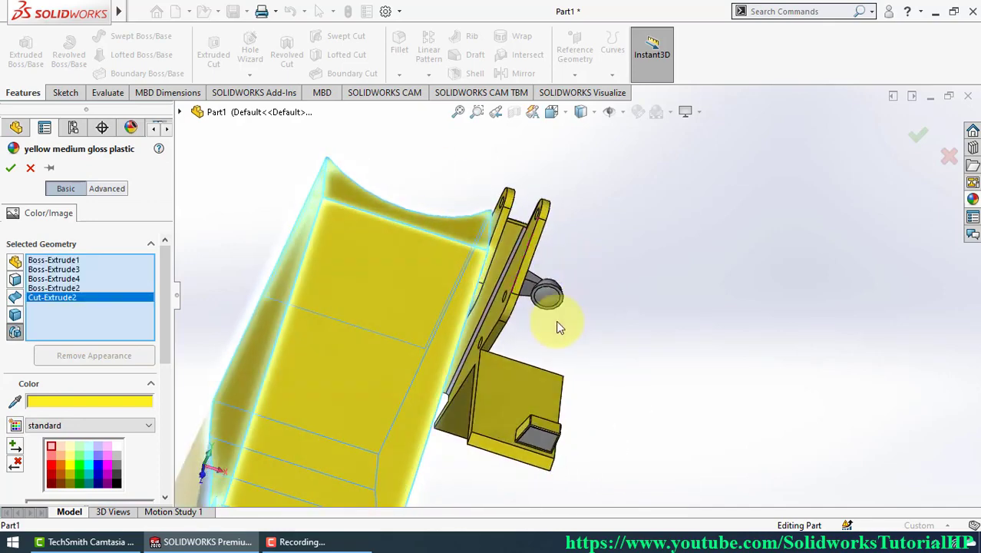
{"action": "scroll", "coordinate": [464, 278], "scroll_direction": "down", "scroll_amount": 3}
{"action": "scroll", "coordinate": [474, 246], "scroll_direction": "down", "scroll_amount": 2}
{"action": "left_click", "coordinate": [474, 247]}
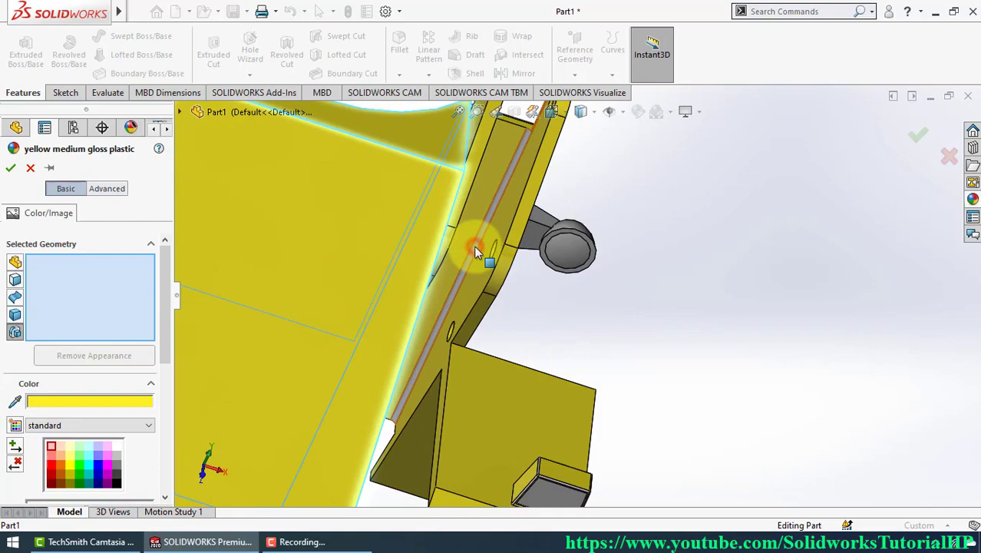
{"action": "left_click", "coordinate": [545, 229]}
{"action": "scroll", "coordinate": [570, 224], "scroll_direction": "up", "scroll_amount": 2}
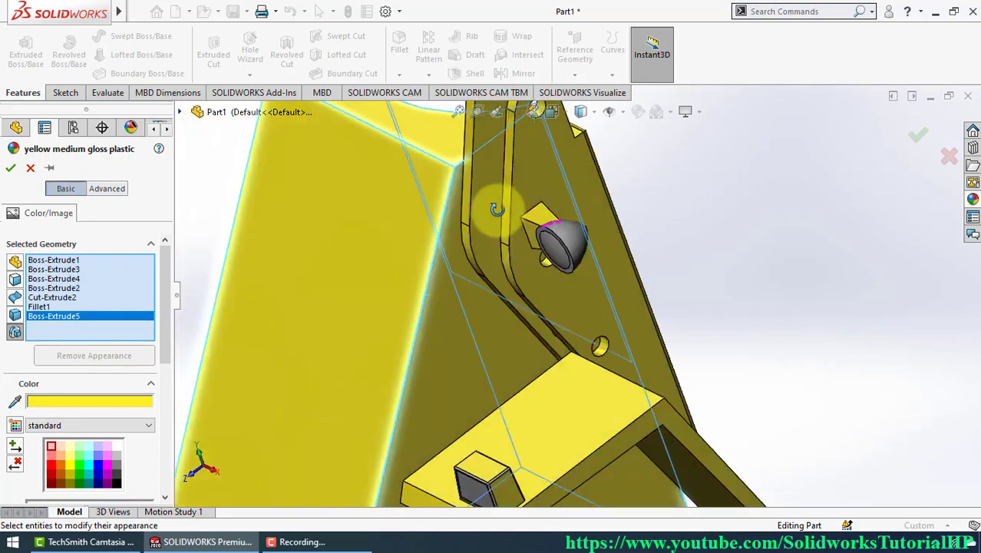
{"action": "mouse_move", "coordinate": [570, 224]}
{"action": "middle_mouse_down"}
{"action": "mouse_move", "coordinate": [556, 231]}
{"action": "mouse_move", "coordinate": [579, 290]}
{"action": "middle_mouse_up"}
{"action": "left_click", "coordinate": [556, 231]}
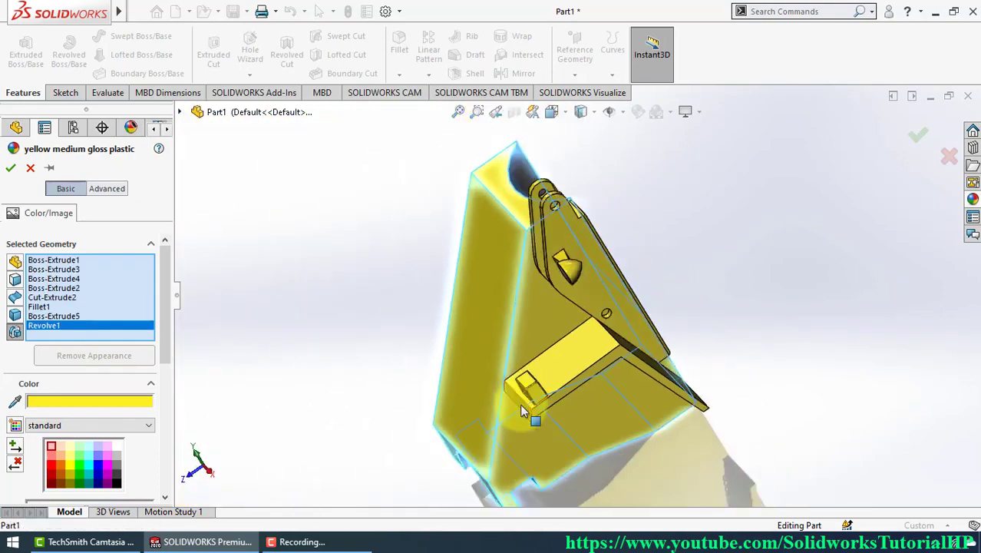
Step: Add Cut-Extrude3, Fillet2 and Cut-Extrude4 to the yellow plastic, then confirm the appearance
{"action": "scroll", "coordinate": [520, 403], "scroll_direction": "down", "scroll_amount": 3}
{"action": "middle_click_drag", "start_coordinate": [519, 404], "coordinate": [505, 375]}
{"action": "scroll", "coordinate": [505, 375], "scroll_direction": "down", "scroll_amount": 2}
{"action": "scroll", "coordinate": [505, 375], "scroll_direction": "down", "scroll_amount": 2}
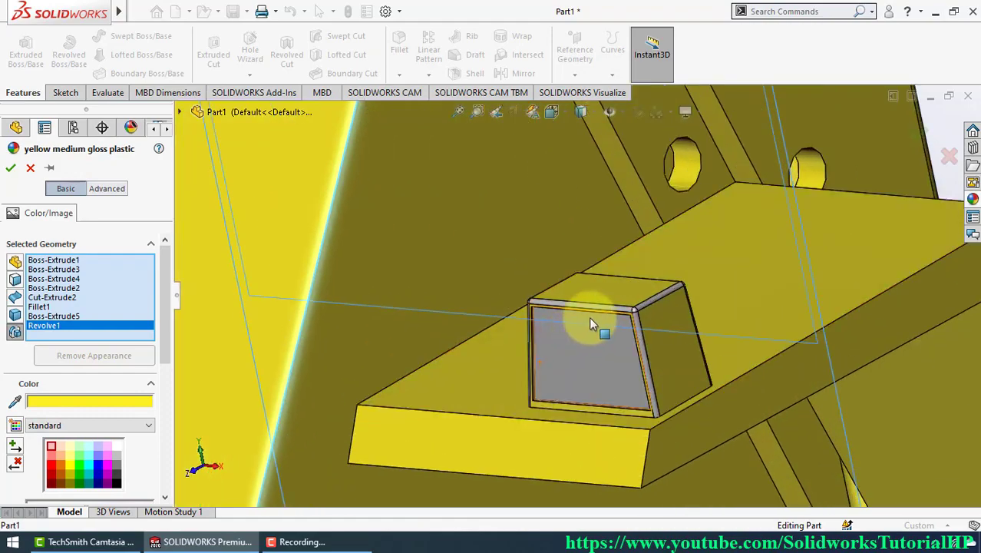
{"action": "scroll", "coordinate": [589, 316], "scroll_direction": "down", "scroll_amount": 3}
{"action": "scroll", "coordinate": [498, 344], "scroll_direction": "up", "scroll_amount": 3}
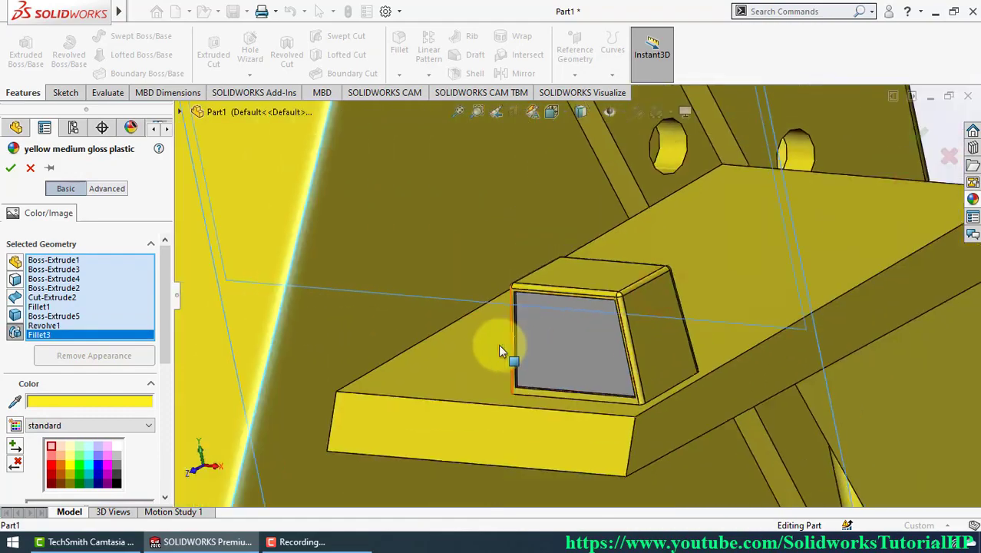
{"action": "scroll", "coordinate": [499, 344], "scroll_direction": "up", "scroll_amount": 3}
{"action": "scroll", "coordinate": [526, 280], "scroll_direction": "up", "scroll_amount": 3}
{"action": "scroll", "coordinate": [566, 206], "scroll_direction": "up", "scroll_amount": 2}
{"action": "middle_click_drag", "start_coordinate": [566, 207], "coordinate": [525, 208]}
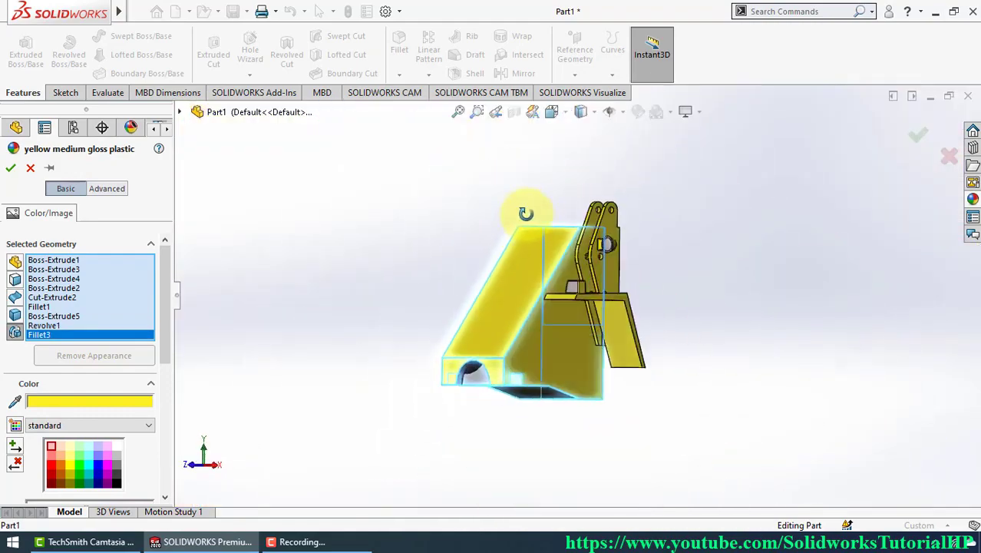
{"action": "scroll", "coordinate": [438, 395], "scroll_direction": "down", "scroll_amount": 3}
{"action": "scroll", "coordinate": [592, 307], "scroll_direction": "down", "scroll_amount": 3}
{"action": "left_click", "coordinate": [620, 307]}
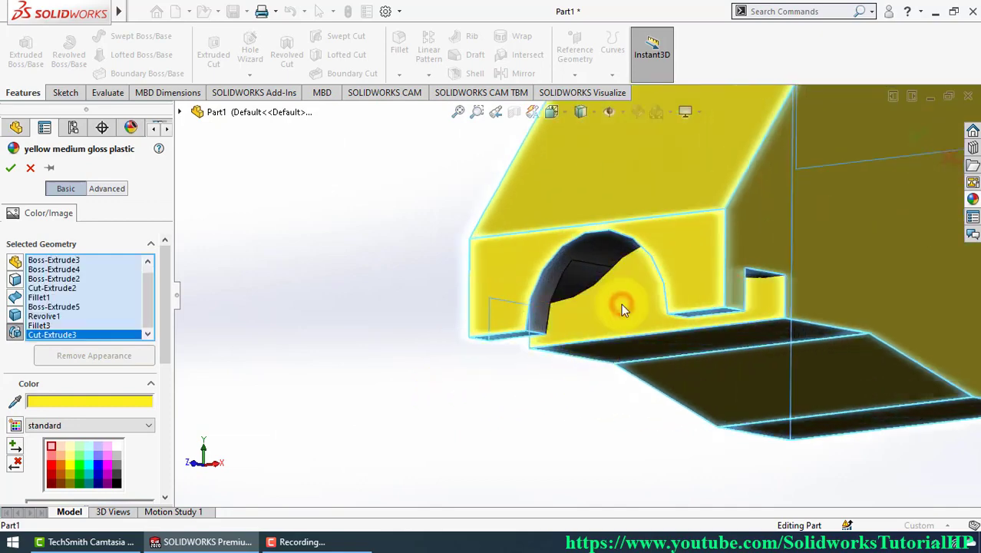
{"action": "left_click", "coordinate": [582, 279]}
{"action": "left_click", "coordinate": [596, 254]}
{"action": "mouse_move", "coordinate": [636, 259]}
{"action": "middle_mouse_down"}
{"action": "mouse_move", "coordinate": [701, 274]}
{"action": "mouse_move", "coordinate": [580, 362]}
{"action": "mouse_move", "coordinate": [517, 259]}
{"action": "mouse_move", "coordinate": [454, 330]}
{"action": "mouse_move", "coordinate": [513, 341]}
{"action": "middle_mouse_up"}
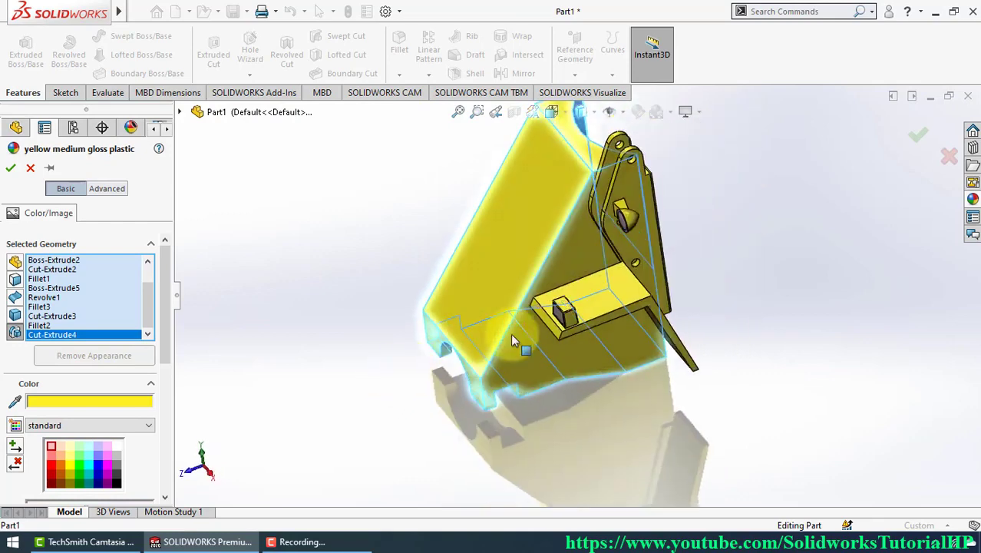
{"action": "left_click", "coordinate": [903, 141]}
{"action": "mouse_move", "coordinate": [686, 241]}
{"action": "middle_mouse_down"}
{"action": "mouse_move", "coordinate": [729, 186]}
{"action": "mouse_move", "coordinate": [696, 234]}
{"action": "mouse_move", "coordinate": [678, 194]}
{"action": "middle_mouse_up"}
{"action": "scroll", "coordinate": [591, 272], "scroll_direction": "down", "scroll_amount": 3}
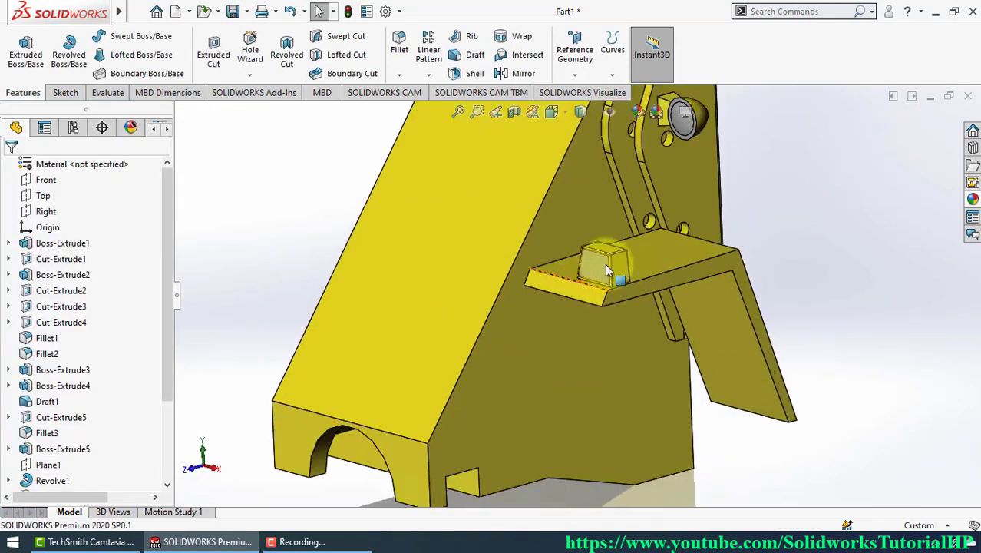
Step: Apply the Red LED light appearance to only the front face of the small ledge box
{"action": "left_click", "coordinate": [592, 268]}
{"action": "left_click", "coordinate": [760, 203]}
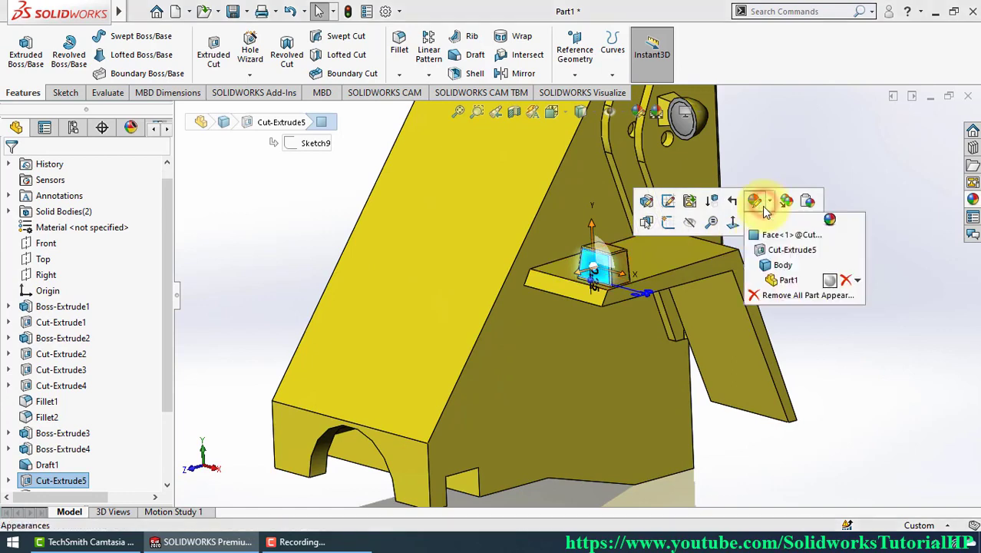
{"action": "left_click", "coordinate": [772, 238]}
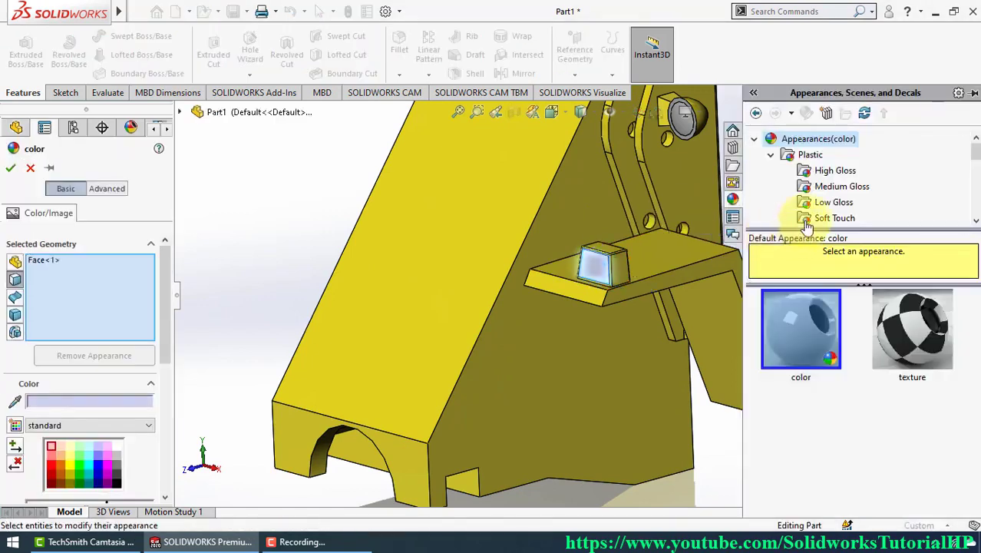
{"action": "left_click", "coordinate": [771, 154]}
{"action": "scroll", "coordinate": [828, 185], "scroll_direction": "down", "scroll_amount": 3}
{"action": "scroll", "coordinate": [827, 190], "scroll_direction": "down", "scroll_amount": 1}
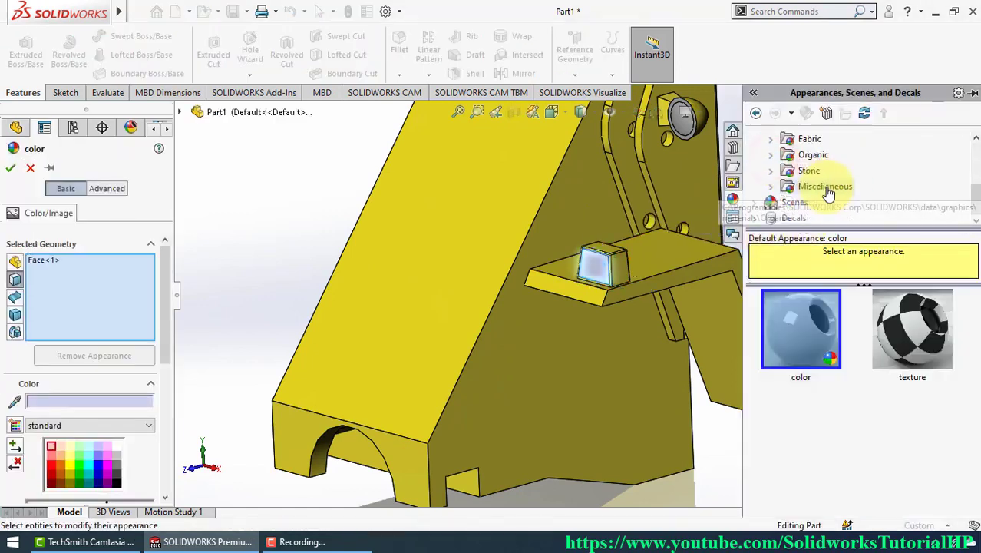
{"action": "scroll", "coordinate": [796, 187], "scroll_direction": "up", "scroll_amount": 1}
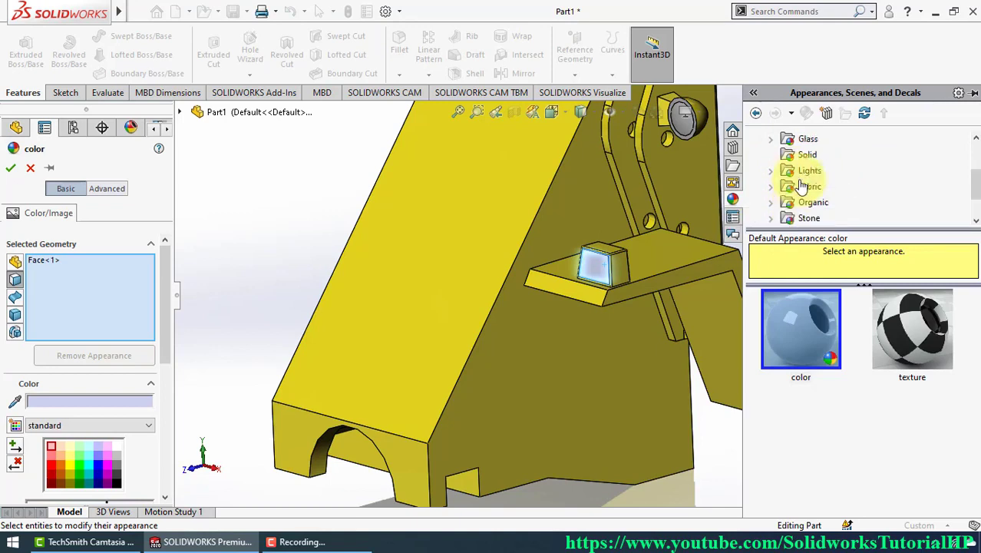
{"action": "left_click", "coordinate": [795, 178]}
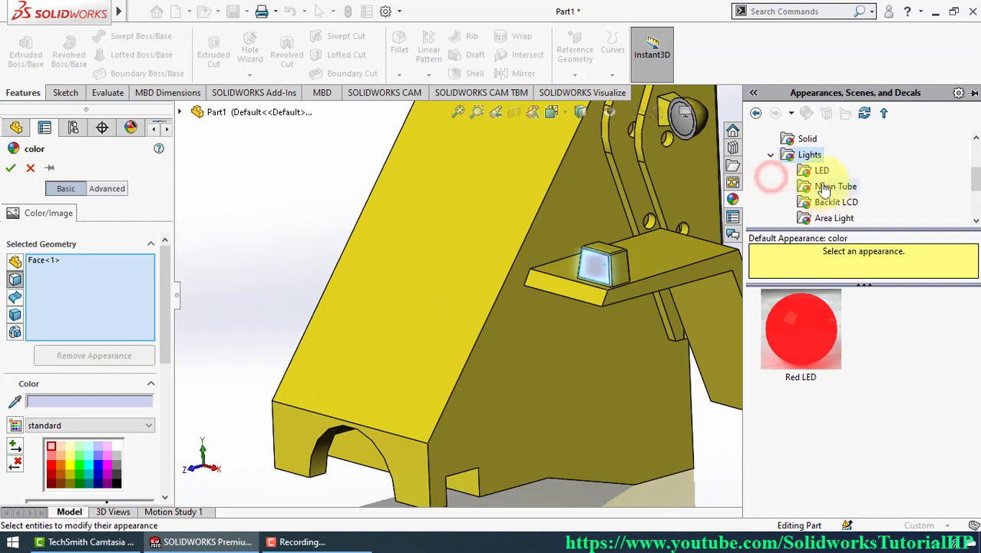
{"action": "left_click", "coordinate": [818, 170]}
{"action": "left_click", "coordinate": [817, 340]}
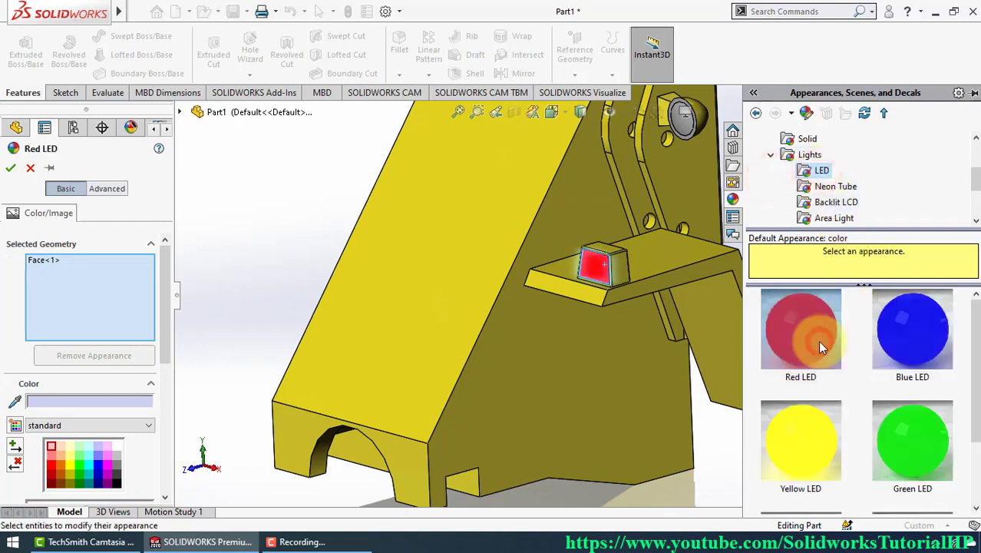
{"action": "left_click", "coordinate": [11, 168]}
{"action": "scroll", "coordinate": [594, 268], "scroll_direction": "up", "scroll_amount": 3}
Step: Try Red and Yellow LED on the round lamp face, then settle on White LED
{"action": "scroll", "coordinate": [631, 211], "scroll_direction": "down", "scroll_amount": 4}
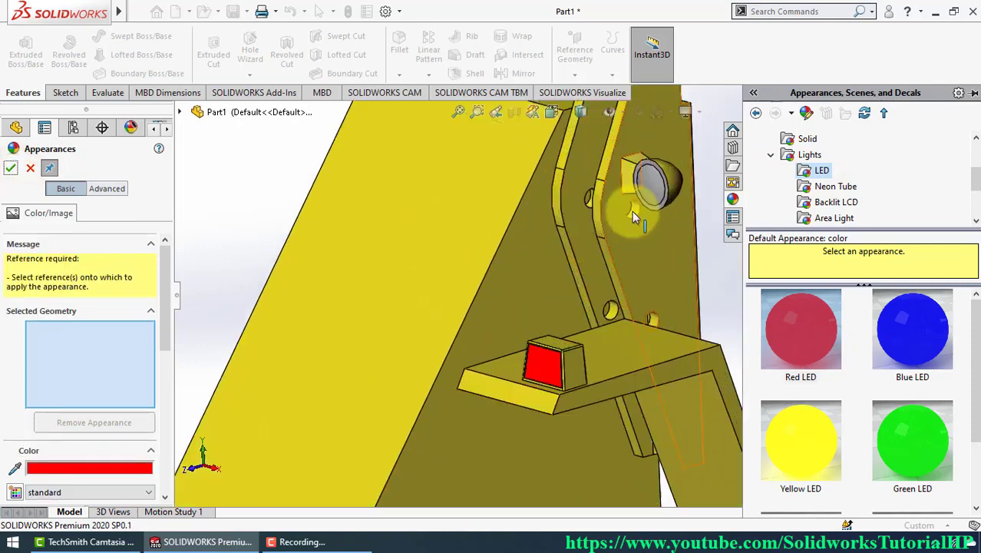
{"action": "left_click", "coordinate": [653, 188]}
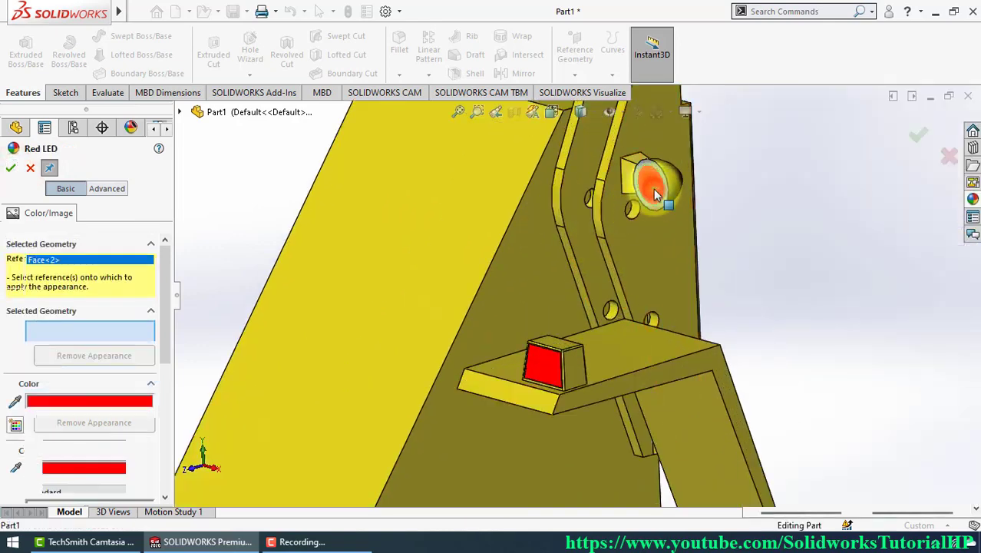
{"action": "left_click", "coordinate": [972, 130]}
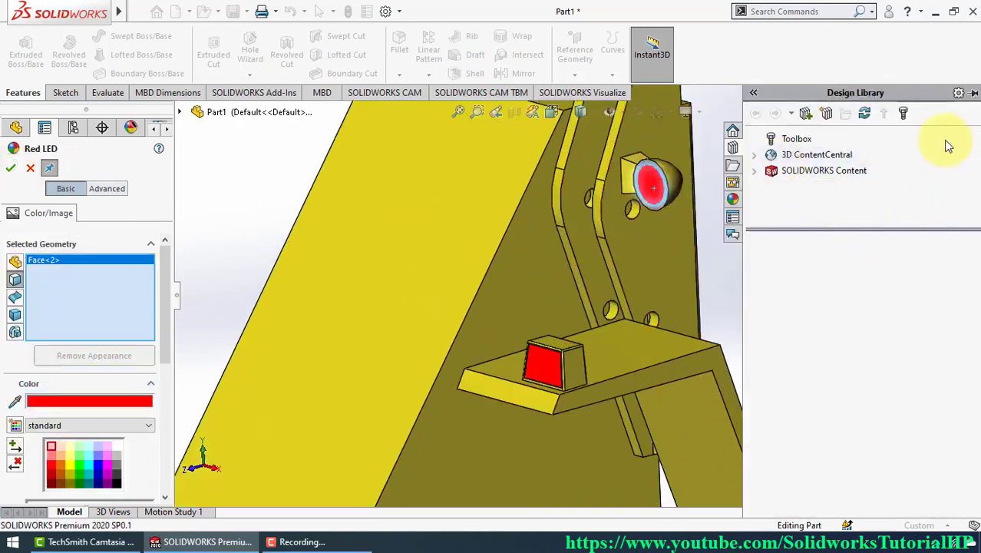
{"action": "left_click", "coordinate": [733, 200]}
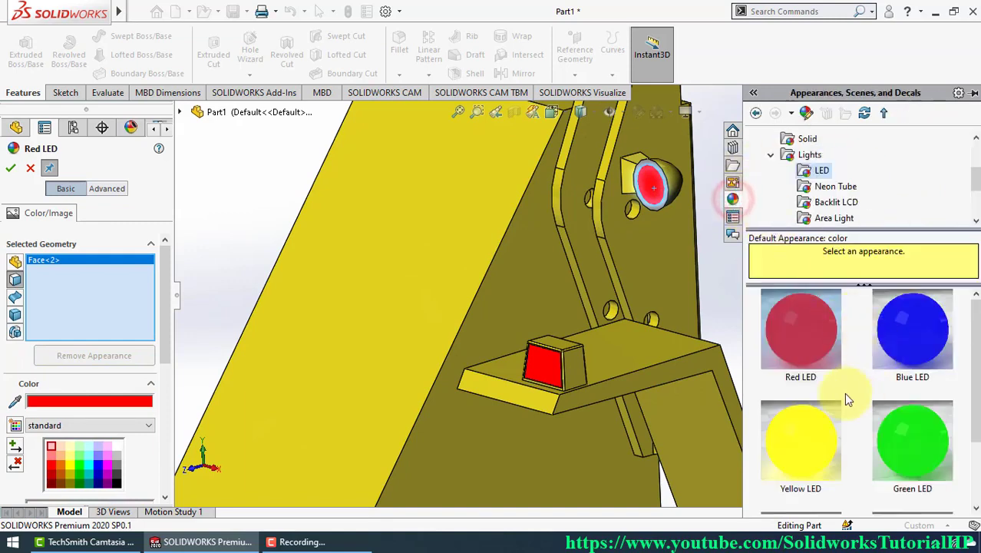
{"action": "left_click", "coordinate": [808, 442]}
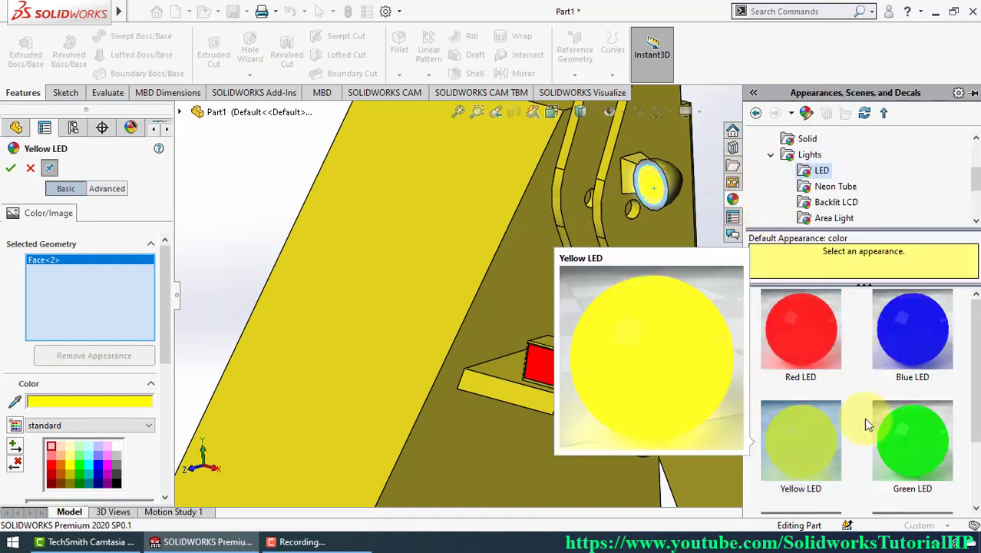
{"action": "scroll", "coordinate": [933, 389], "scroll_direction": "down", "scroll_amount": 2}
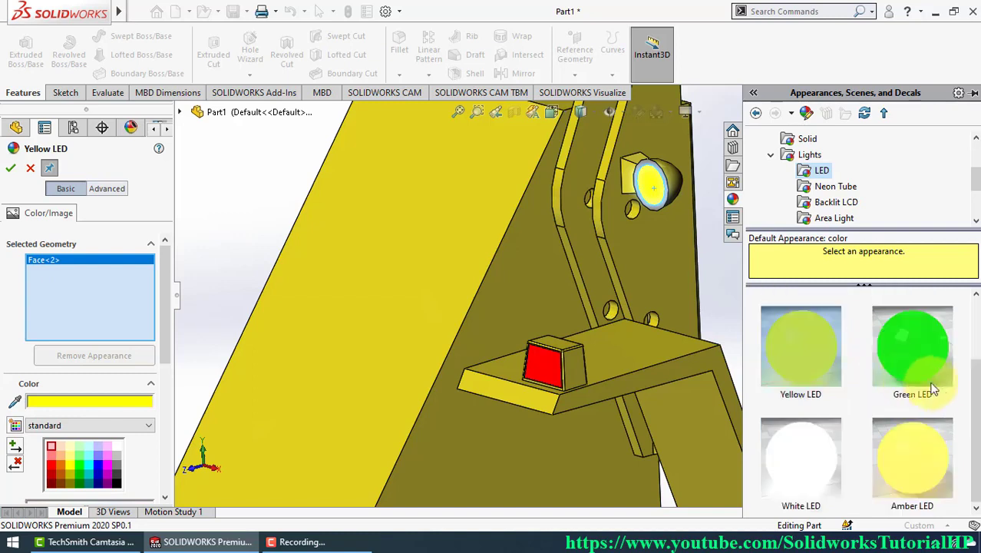
{"action": "left_click", "coordinate": [813, 456]}
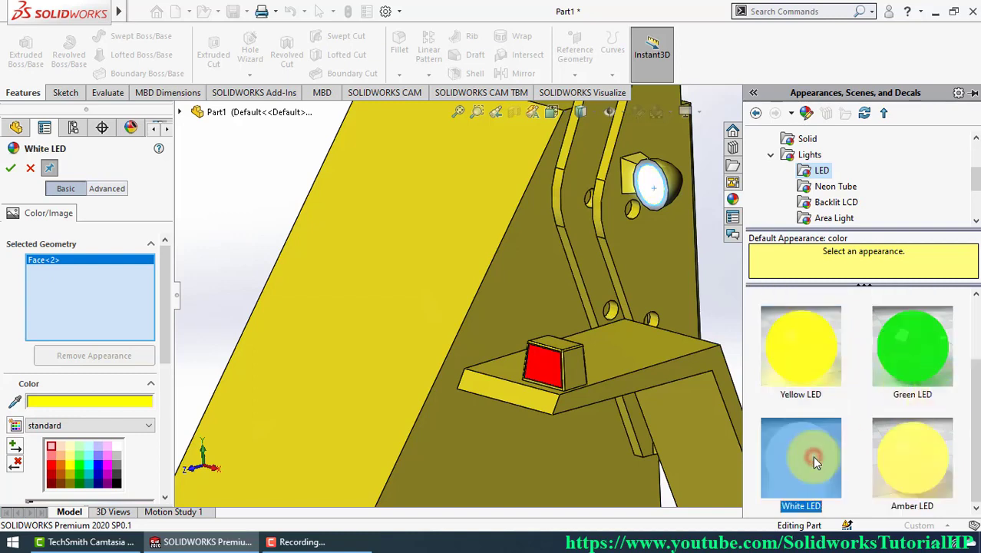
{"action": "left_click", "coordinate": [11, 168]}
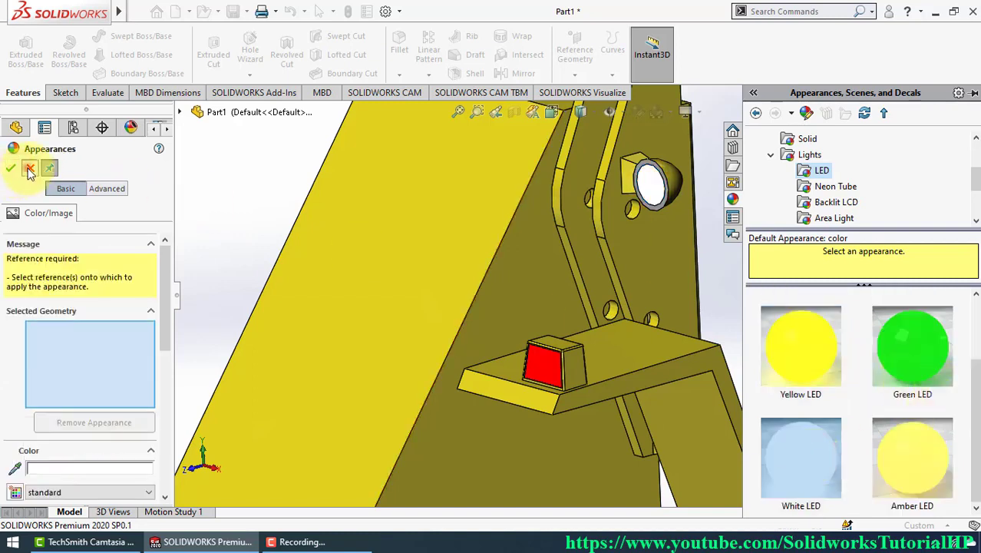
{"action": "left_click", "coordinate": [30, 169]}
Step: Fit and reorient the model, then start a Mirror about the Right plane
{"action": "key", "text": "f"}
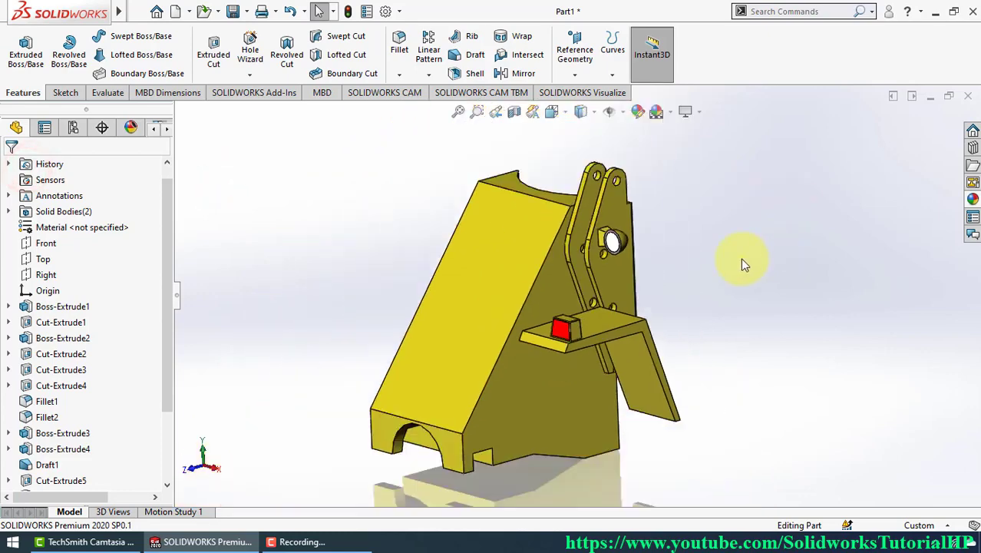
{"action": "right_click_drag", "start_coordinate": [740, 258], "coordinate": [783, 191]}
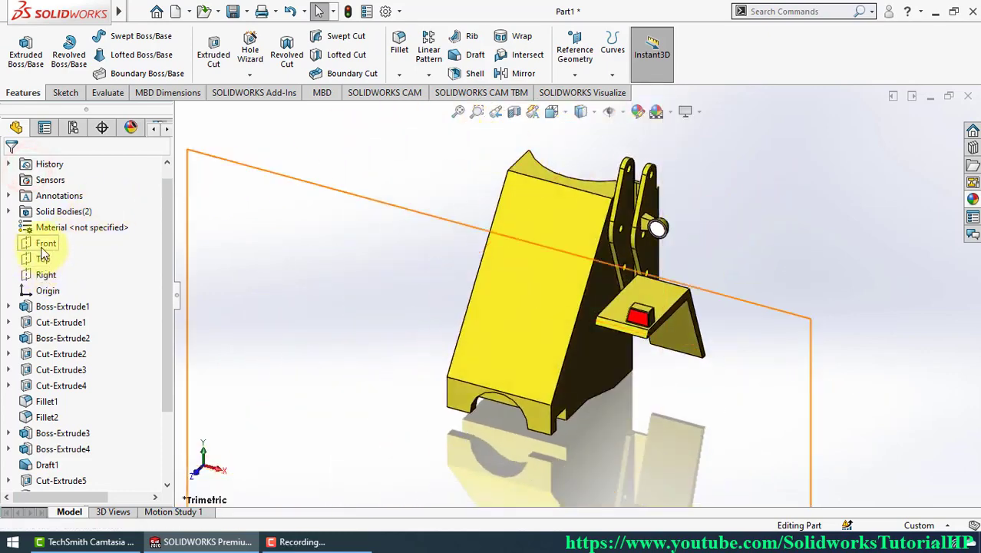
{"action": "middle_click_drag", "start_coordinate": [434, 234], "coordinate": [422, 164]}
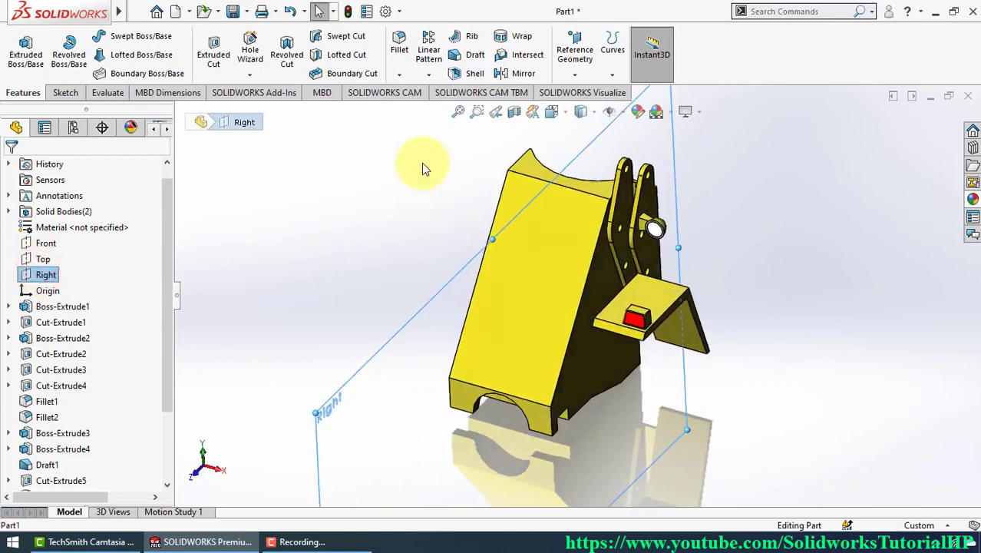
{"action": "left_click", "coordinate": [428, 75]}
{"action": "left_click", "coordinate": [431, 126]}
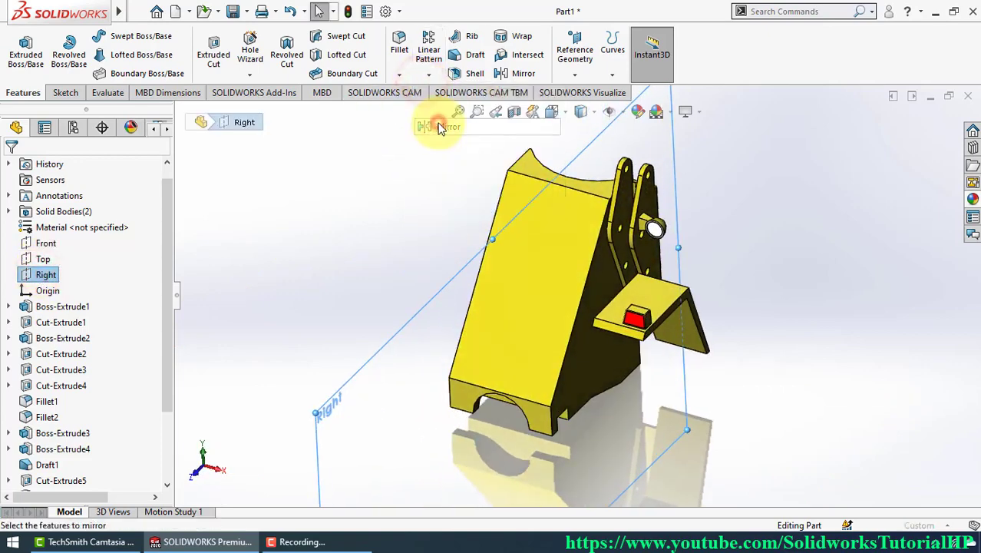
Step: Try mirroring the ledge, plate, dome, lamp box and fillet features with geometry pattern enabled
{"action": "left_click", "coordinate": [649, 292]}
{"action": "scroll", "coordinate": [647, 280], "scroll_direction": "down", "scroll_amount": 3}
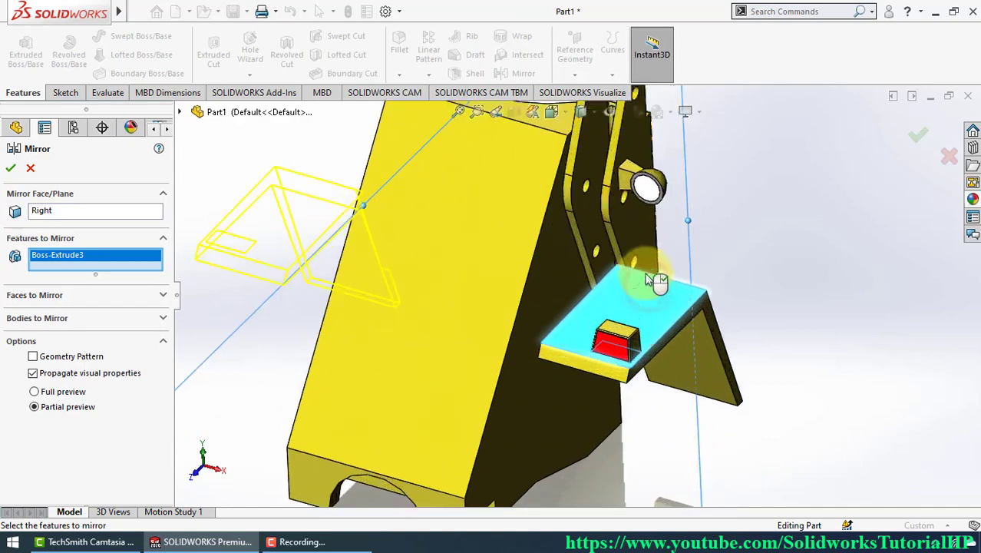
{"action": "left_click", "coordinate": [634, 234]}
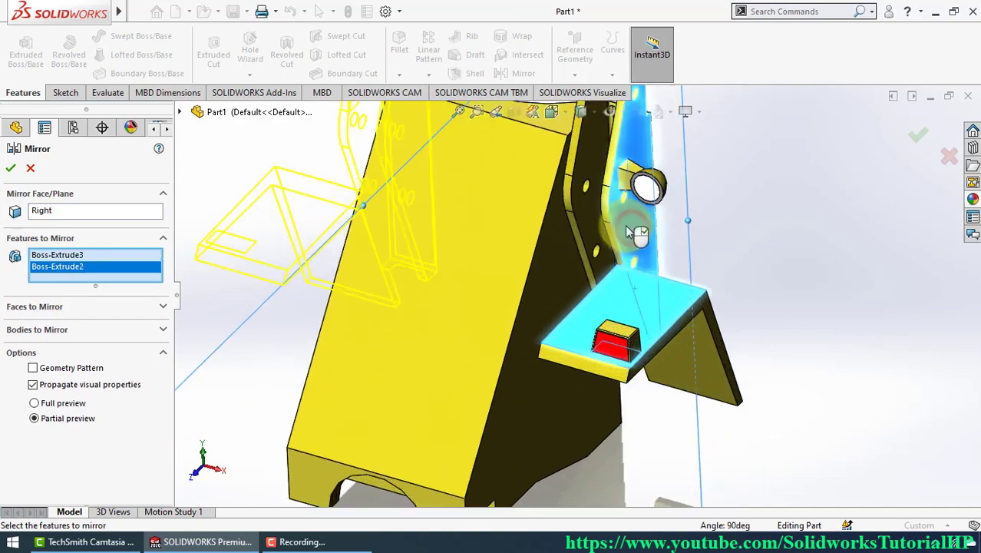
{"action": "left_click", "coordinate": [647, 192]}
{"action": "scroll", "coordinate": [647, 196], "scroll_direction": "up", "scroll_amount": 3}
{"action": "scroll", "coordinate": [574, 244], "scroll_direction": "down", "scroll_amount": 3}
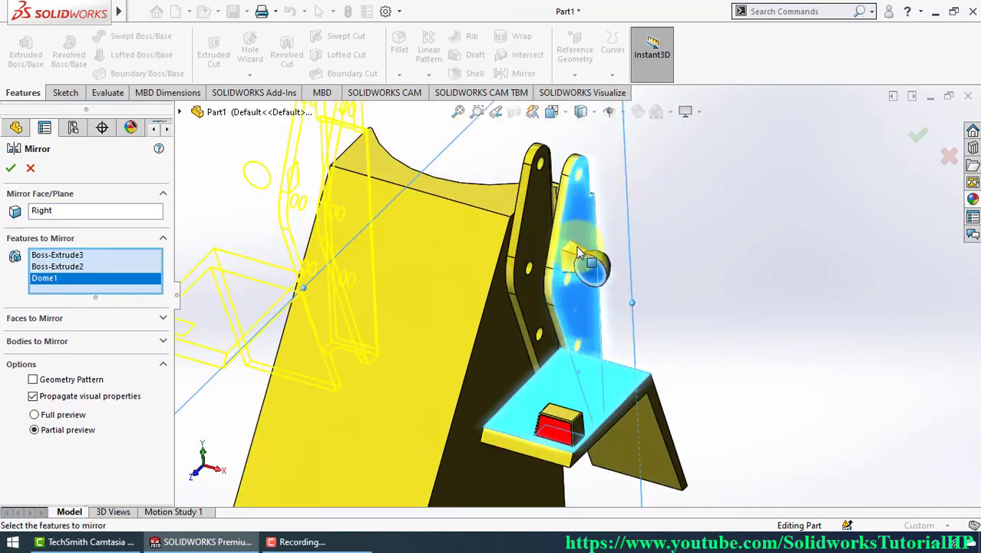
{"action": "left_click", "coordinate": [579, 253]}
{"action": "scroll", "coordinate": [576, 395], "scroll_direction": "down", "scroll_amount": 2}
{"action": "scroll", "coordinate": [579, 387], "scroll_direction": "down", "scroll_amount": 2}
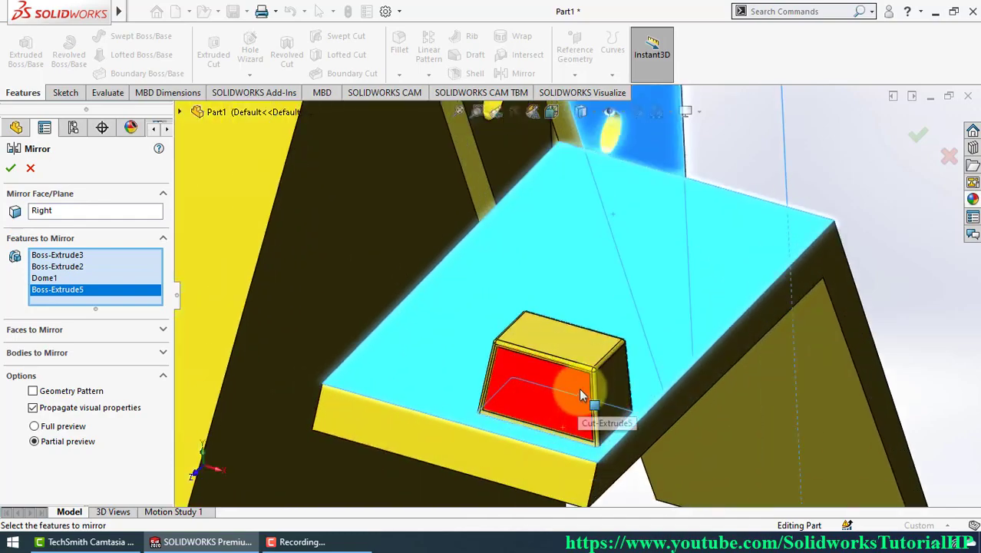
{"action": "scroll", "coordinate": [579, 388], "scroll_direction": "down", "scroll_amount": 2}
{"action": "left_click", "coordinate": [621, 315]}
{"action": "scroll", "coordinate": [623, 312], "scroll_direction": "up", "scroll_amount": 2}
{"action": "scroll", "coordinate": [622, 313], "scroll_direction": "up", "scroll_amount": 2}
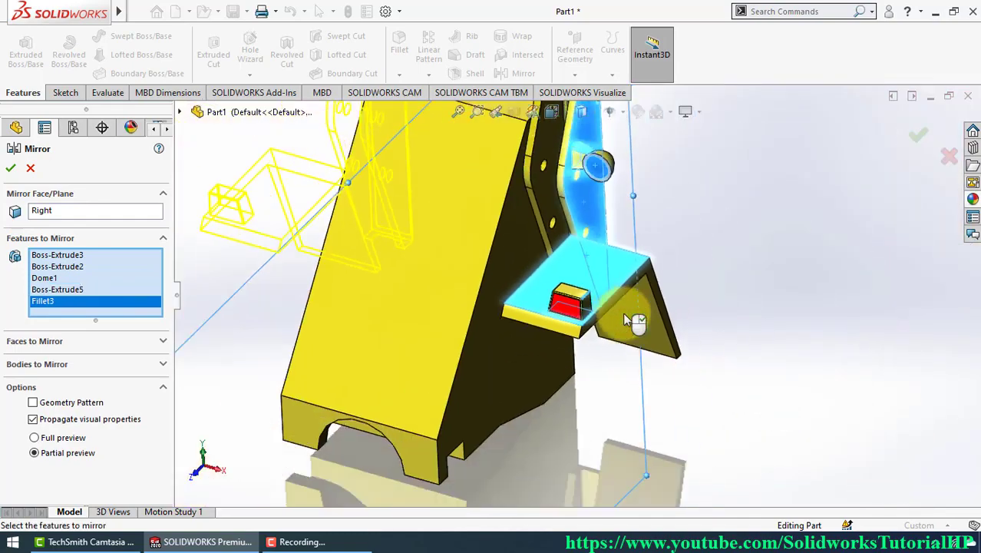
{"action": "scroll", "coordinate": [623, 312], "scroll_direction": "up", "scroll_amount": 2}
{"action": "scroll", "coordinate": [442, 404], "scroll_direction": "down", "scroll_amount": 3}
{"action": "scroll", "coordinate": [492, 338], "scroll_direction": "down", "scroll_amount": 2}
{"action": "scroll", "coordinate": [469, 280], "scroll_direction": "down", "scroll_amount": 2}
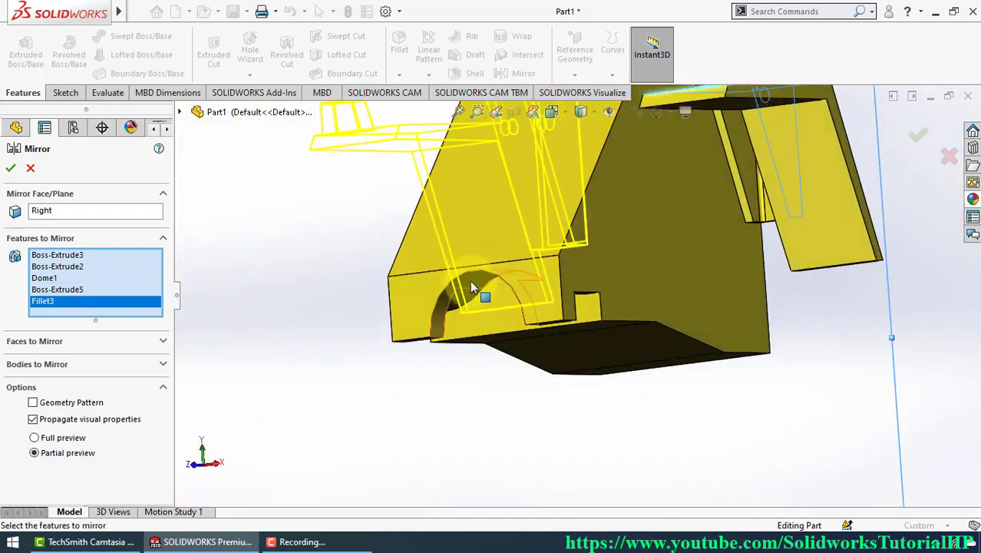
{"action": "left_click", "coordinate": [470, 295]}
{"action": "left_click", "coordinate": [465, 288]}
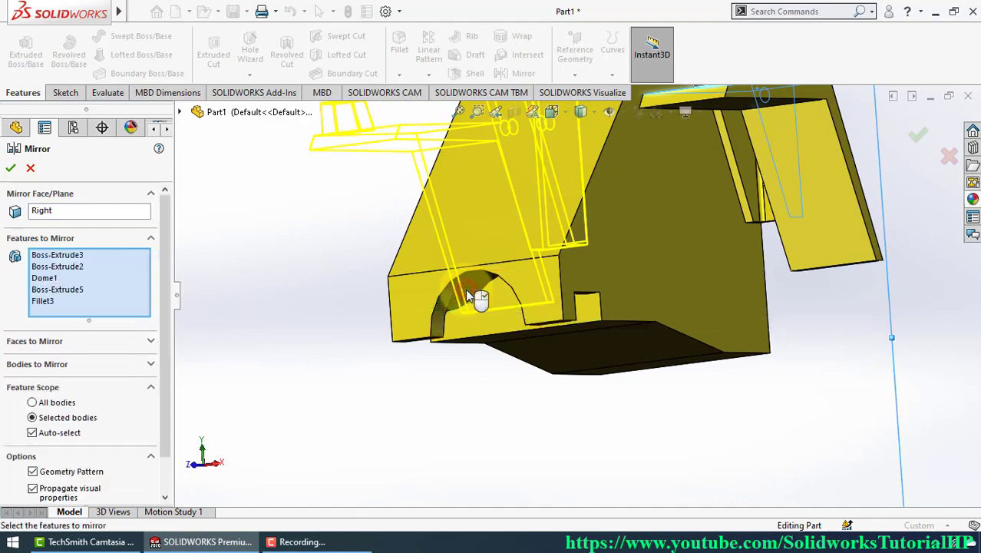
{"action": "mouse_move", "coordinate": [465, 289]}
{"action": "middle_mouse_down"}
{"action": "mouse_move", "coordinate": [501, 301]}
{"action": "mouse_move", "coordinate": [845, 158]}
{"action": "middle_mouse_up"}
{"action": "scroll", "coordinate": [501, 300], "scroll_direction": "up", "scroll_amount": 3}
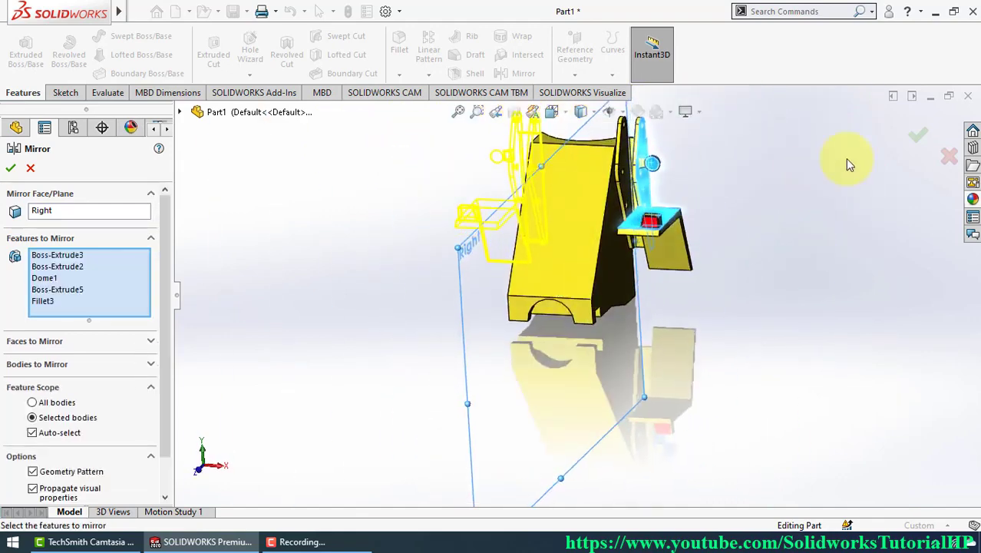
{"action": "left_click", "coordinate": [919, 136]}
Step: Mirror the right-side plate body across the Right plane using Bodies to Mirror instead
{"action": "scroll", "coordinate": [531, 228], "scroll_direction": "down", "scroll_amount": 3}
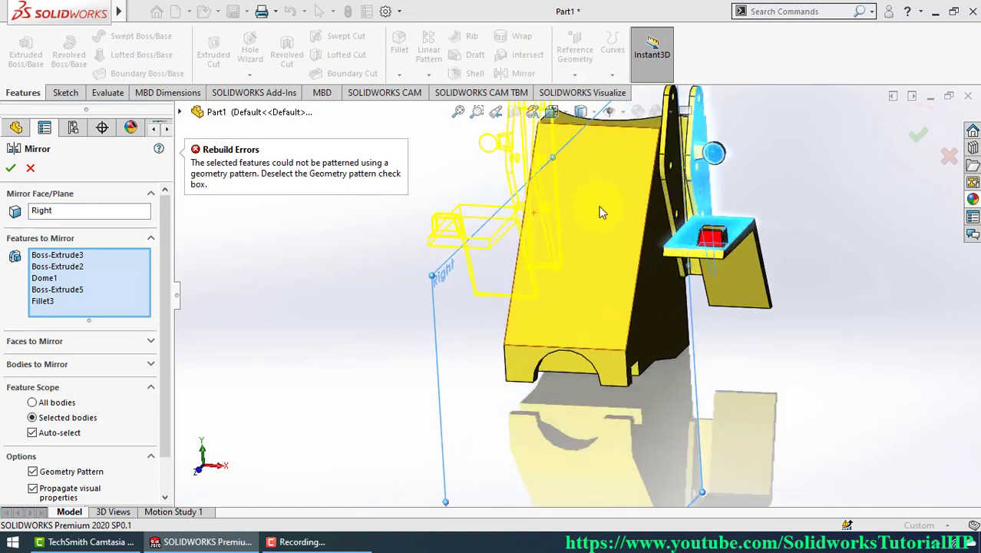
{"action": "scroll", "coordinate": [531, 229], "scroll_direction": "down", "scroll_amount": 2}
{"action": "mouse_move", "coordinate": [587, 244]}
{"action": "middle_mouse_down"}
{"action": "mouse_move", "coordinate": [532, 208]}
{"action": "mouse_move", "coordinate": [526, 248]}
{"action": "middle_mouse_up"}
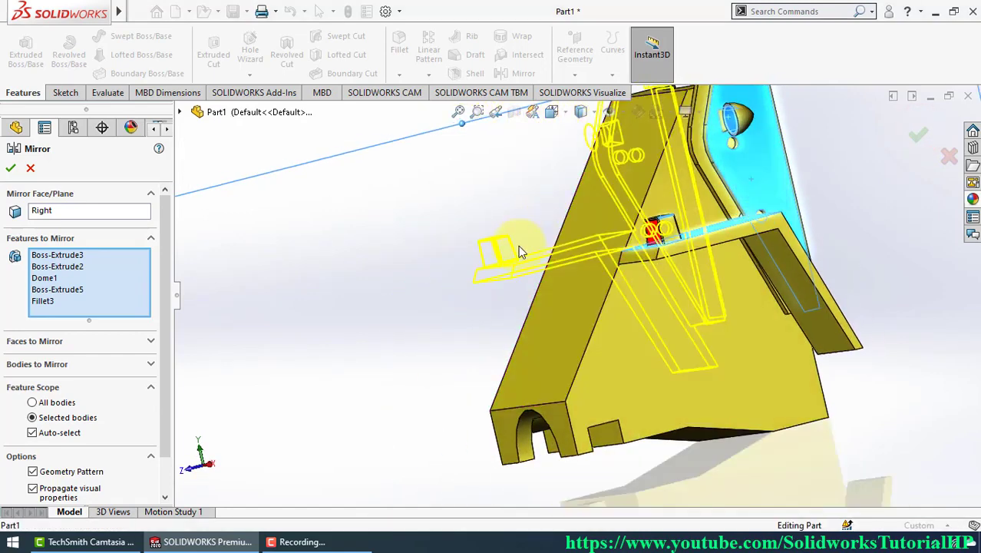
{"action": "left_click", "coordinate": [146, 368]}
{"action": "left_click", "coordinate": [76, 306]}
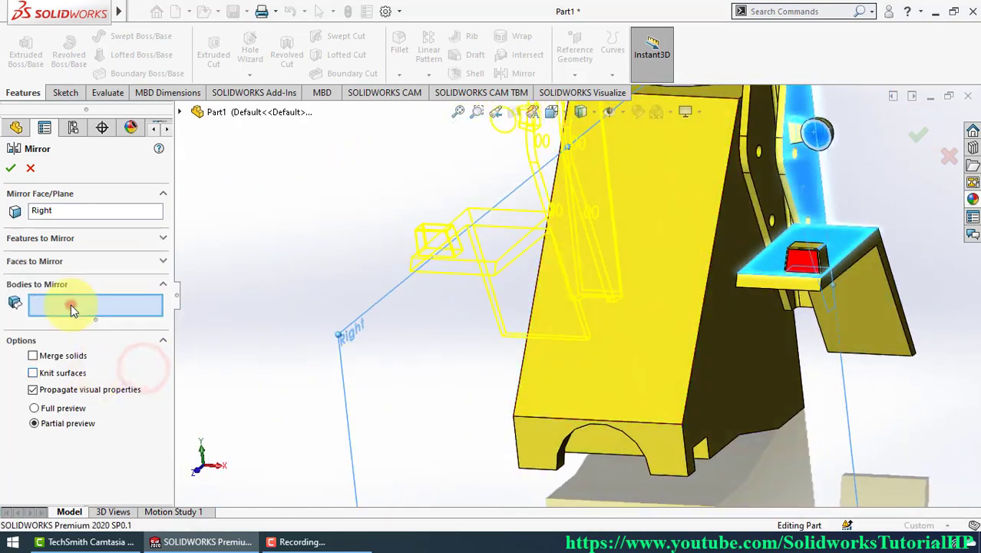
{"action": "left_click", "coordinate": [880, 305]}
{"action": "mouse_move", "coordinate": [880, 305]}
{"action": "middle_mouse_down"}
{"action": "mouse_move", "coordinate": [641, 249]}
{"action": "mouse_move", "coordinate": [294, 219]}
{"action": "middle_mouse_up"}
{"action": "left_click", "coordinate": [11, 170]}
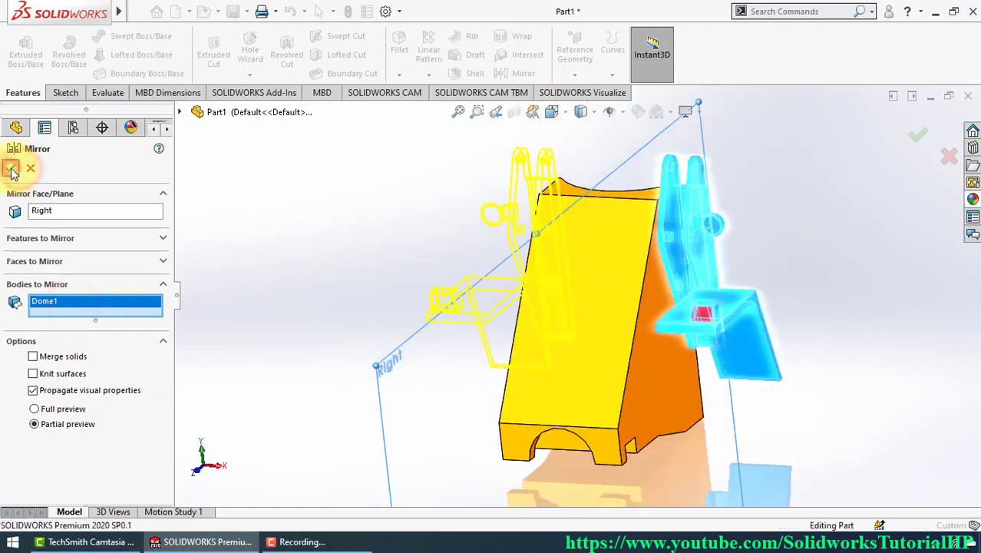
{"action": "mouse_move", "coordinate": [351, 228]}
{"action": "middle_mouse_down"}
{"action": "mouse_move", "coordinate": [477, 240]}
{"action": "mouse_move", "coordinate": [430, 230]}
{"action": "mouse_move", "coordinate": [466, 218]}
{"action": "mouse_move", "coordinate": [355, 208]}
{"action": "mouse_move", "coordinate": [327, 319]}
{"action": "middle_mouse_up"}
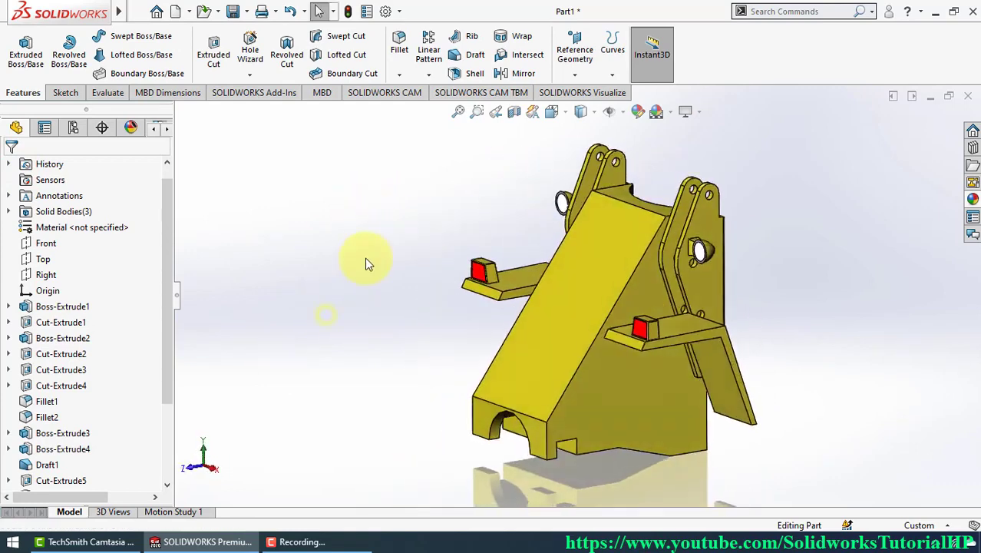
Step: Switch to the Trimetric view and open the Insert menu
{"action": "key", "text": "ctrl+7"}
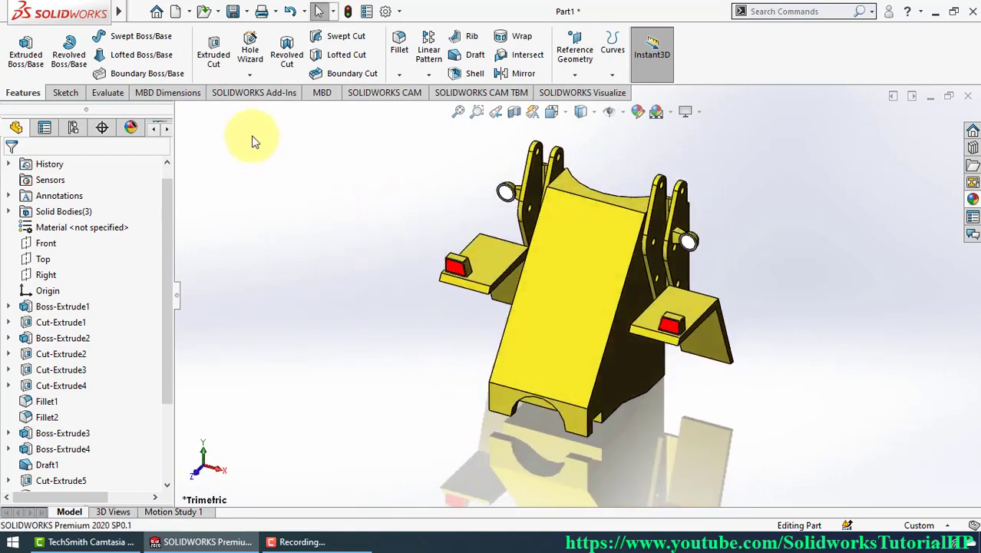
{"action": "left_click", "coordinate": [217, 14]}
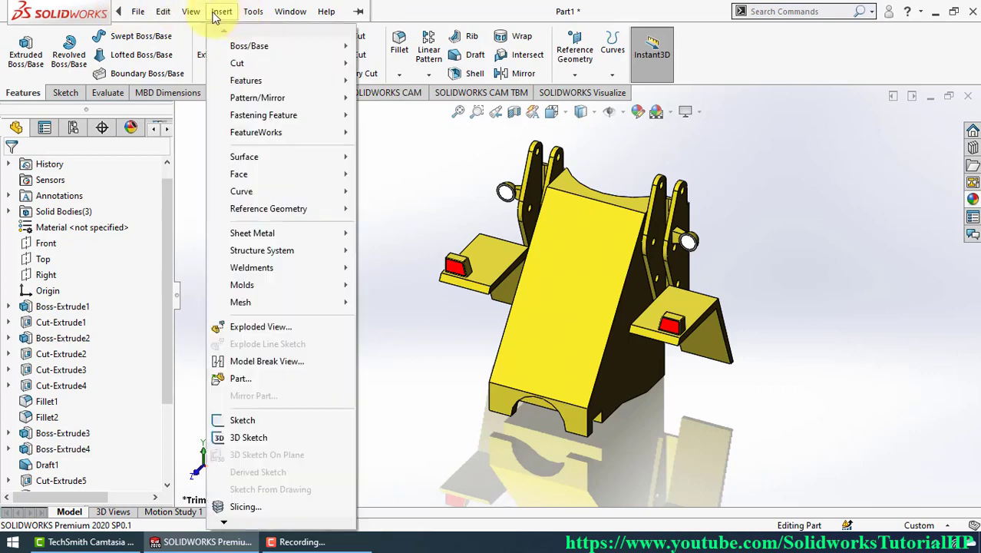
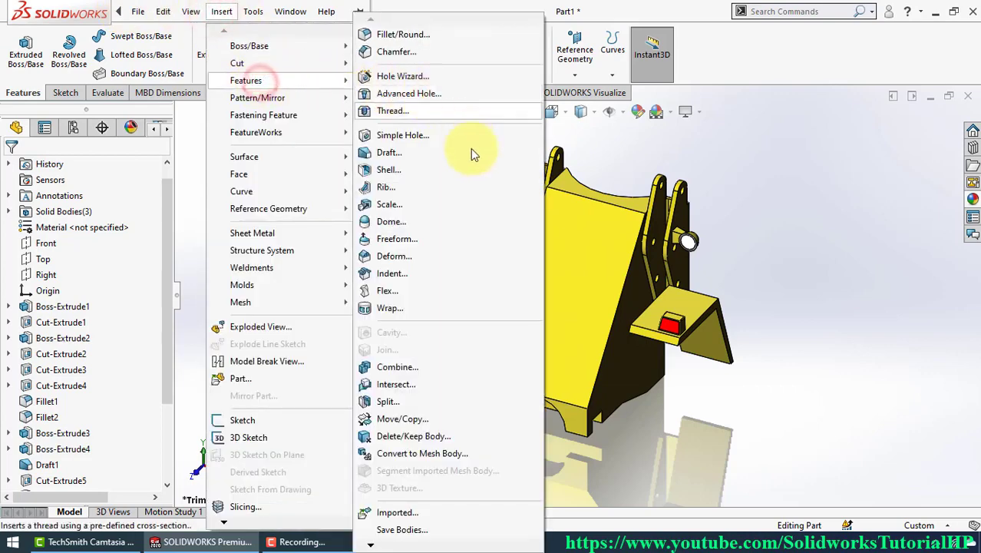
Step: Combine Fillet2, Mirror2 and Dome1 into a single solid body, Combine1
{"action": "left_click", "coordinate": [403, 368]}
{"action": "left_click", "coordinate": [547, 333]}
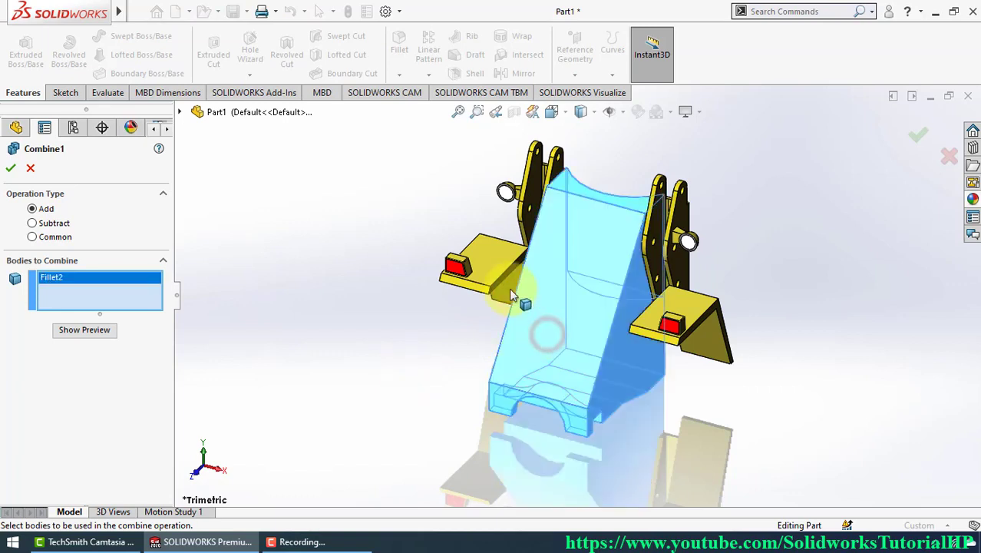
{"action": "left_click", "coordinate": [516, 291]}
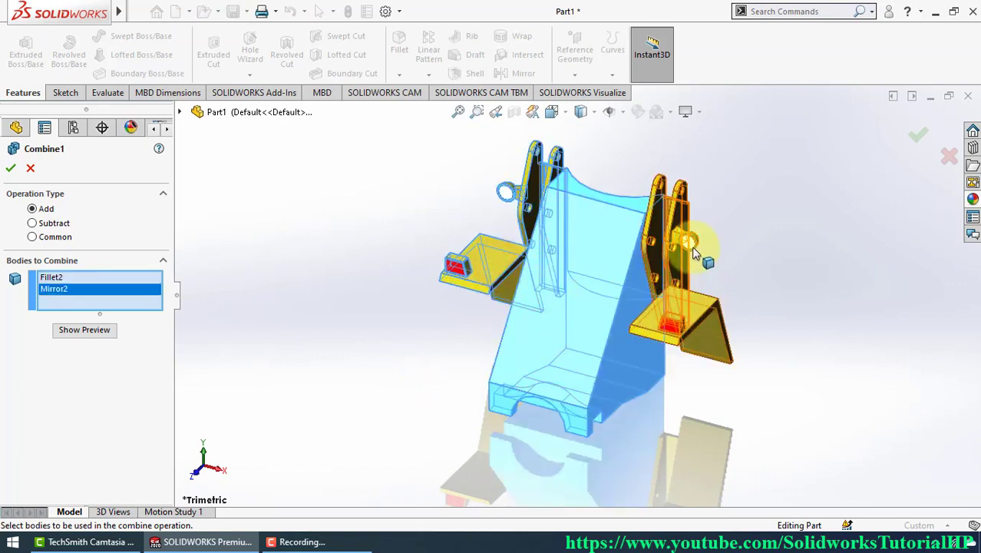
{"action": "left_click", "coordinate": [696, 309]}
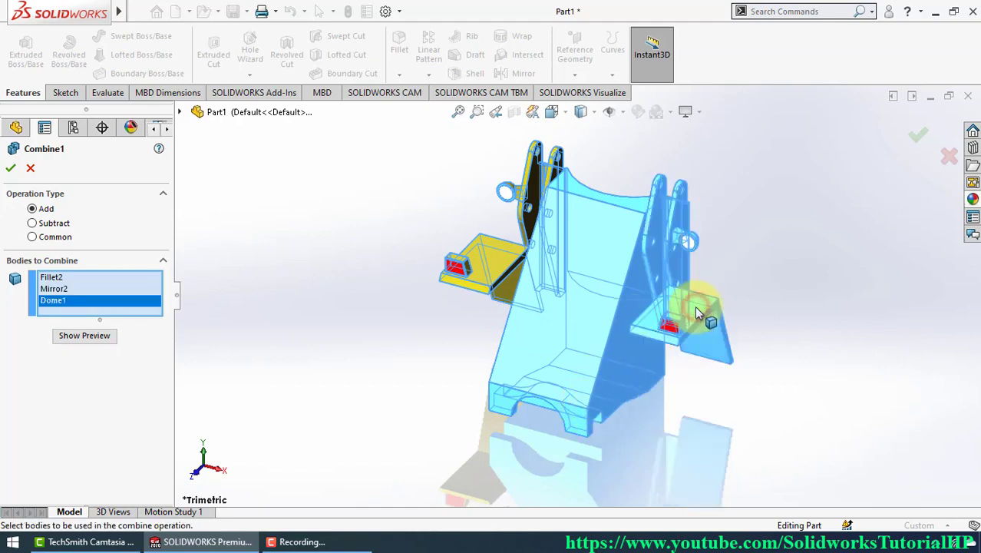
{"action": "right_click", "coordinate": [694, 306]}
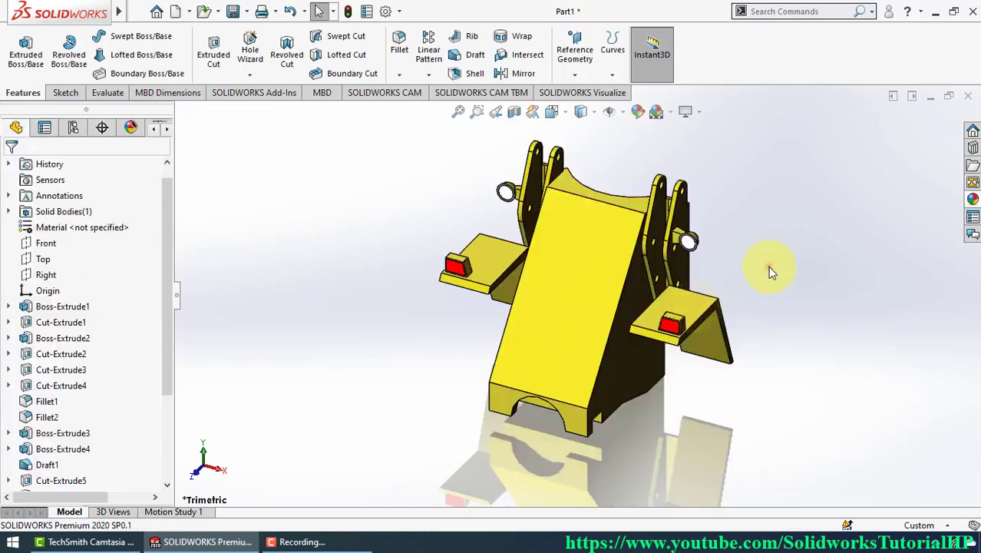
{"action": "left_click", "coordinate": [699, 305]}
{"action": "left_click", "coordinate": [166, 453]}
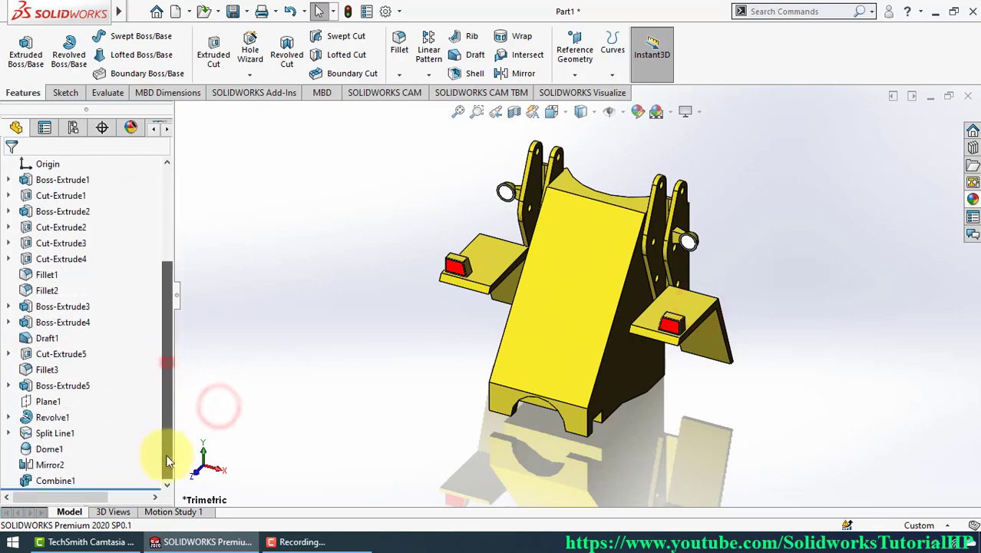
{"action": "left_click", "coordinate": [40, 480]}
{"action": "left_click", "coordinate": [335, 357]}
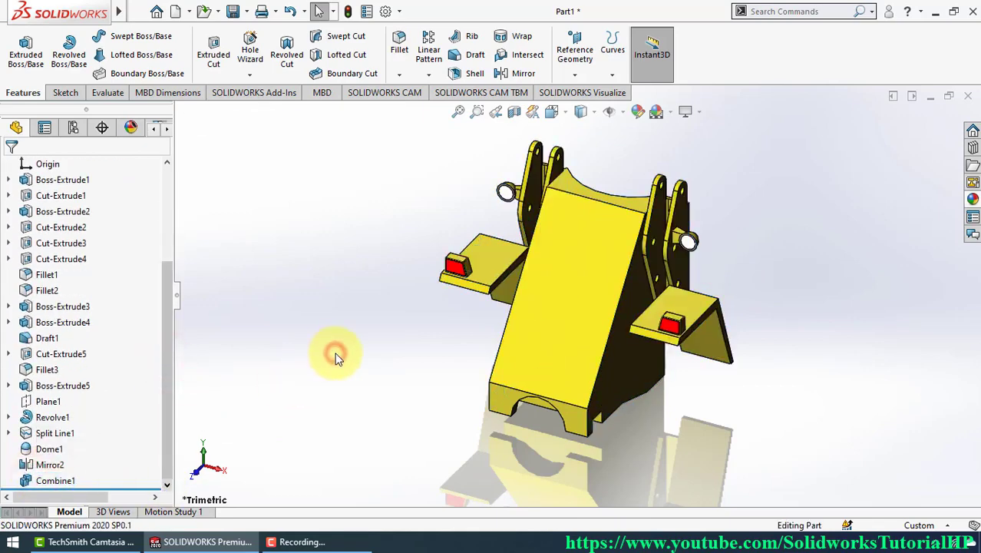
Step: Start a new sketch on the bracket's bottom face
{"action": "middle_click_drag", "start_coordinate": [625, 411], "coordinate": [634, 393]}
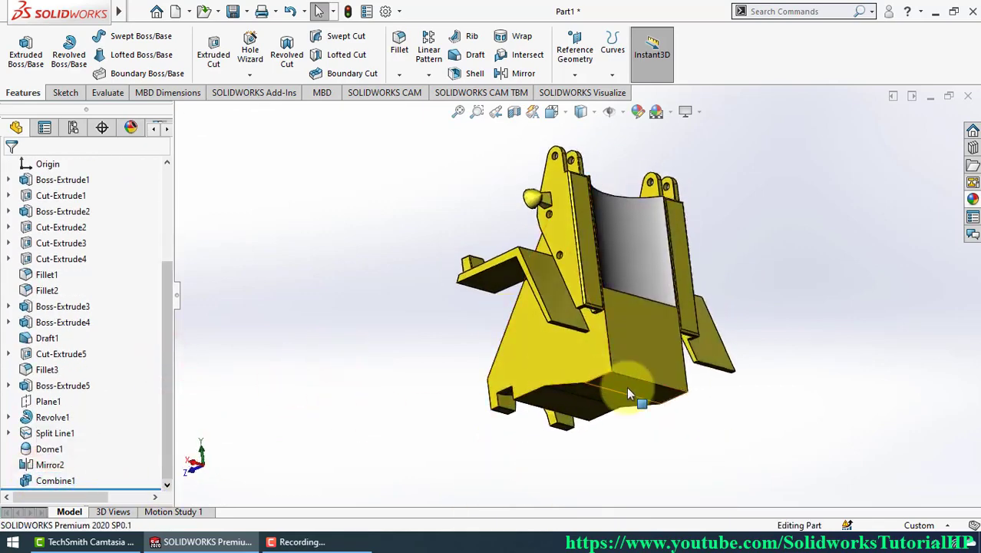
{"action": "left_click", "coordinate": [634, 392]}
{"action": "left_click", "coordinate": [695, 349]}
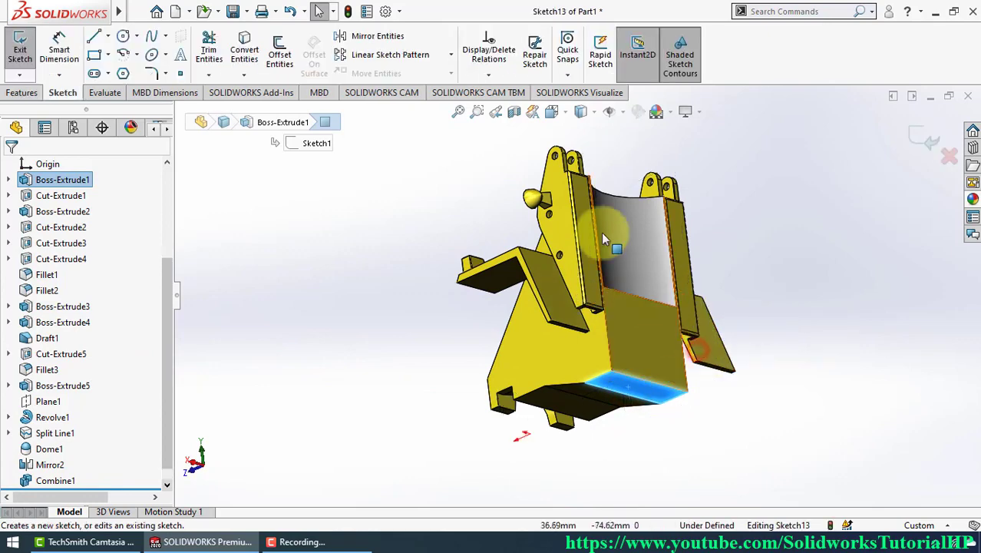
Step: View the sketch plane head-on and draw a vertical centerline down from the bottom edge
{"action": "left_click", "coordinate": [554, 114]}
{"action": "left_click", "coordinate": [627, 192]}
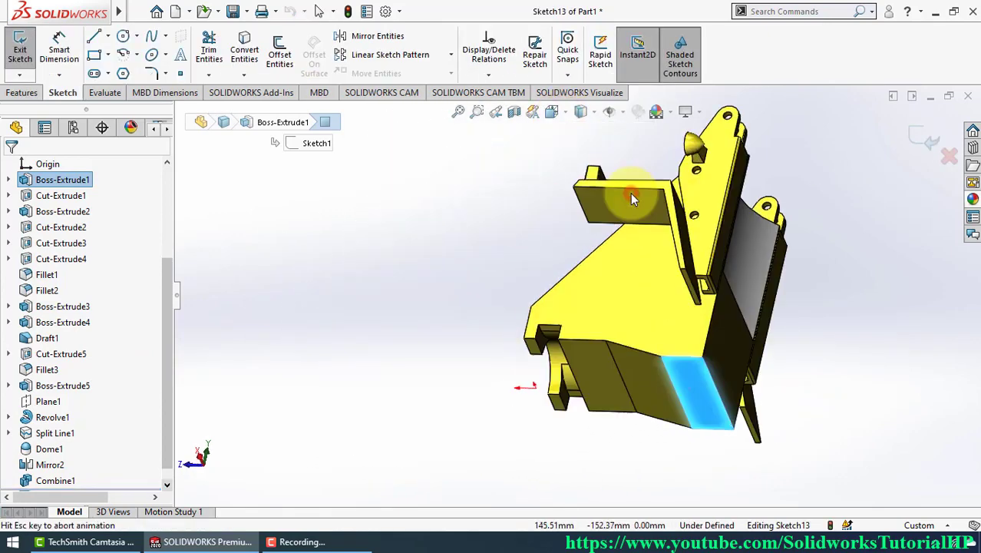
{"action": "scroll", "coordinate": [603, 426], "scroll_direction": "down", "scroll_amount": 2}
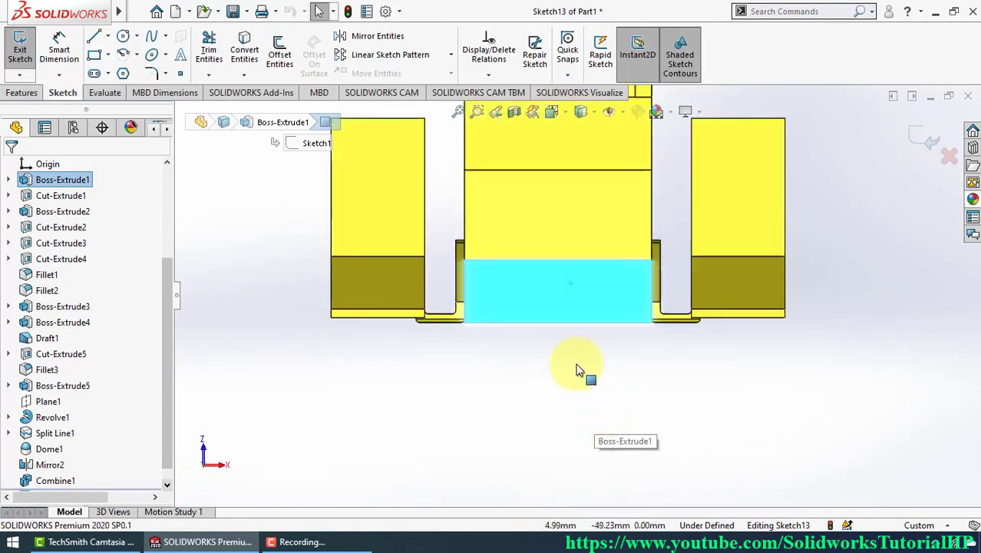
{"action": "scroll", "coordinate": [584, 368], "scroll_direction": "down", "scroll_amount": 2}
{"action": "scroll", "coordinate": [591, 384], "scroll_direction": "down", "scroll_amount": 1}
{"action": "right_click_drag", "start_coordinate": [648, 381], "coordinate": [593, 382]}
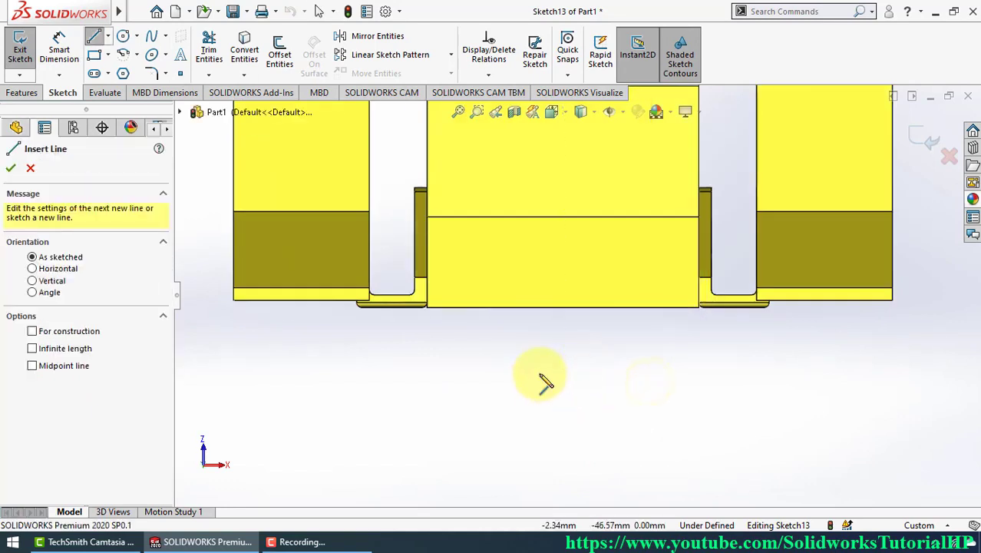
{"action": "scroll", "coordinate": [524, 338], "scroll_direction": "down", "scroll_amount": 1}
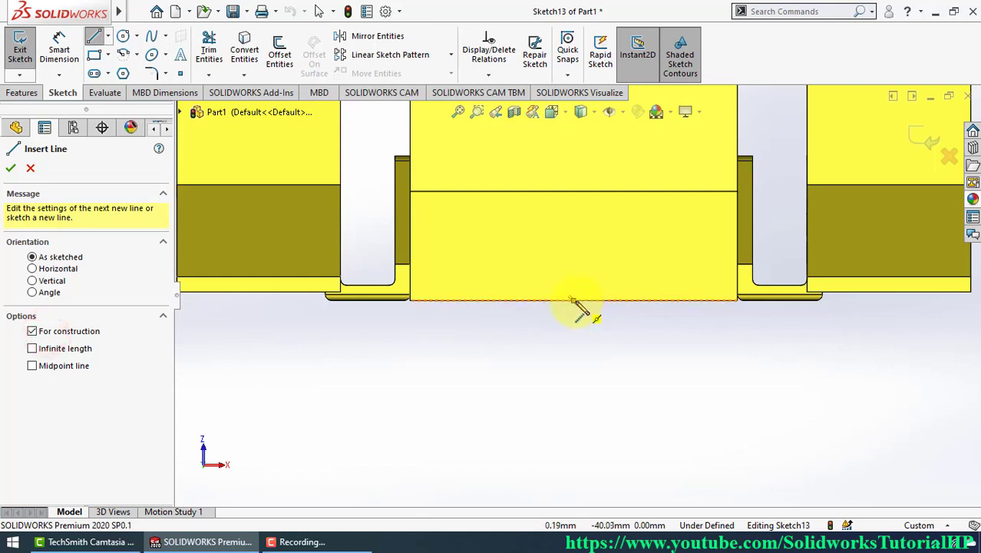
{"action": "left_click_drag", "start_coordinate": [573, 301], "coordinate": [573, 470]}
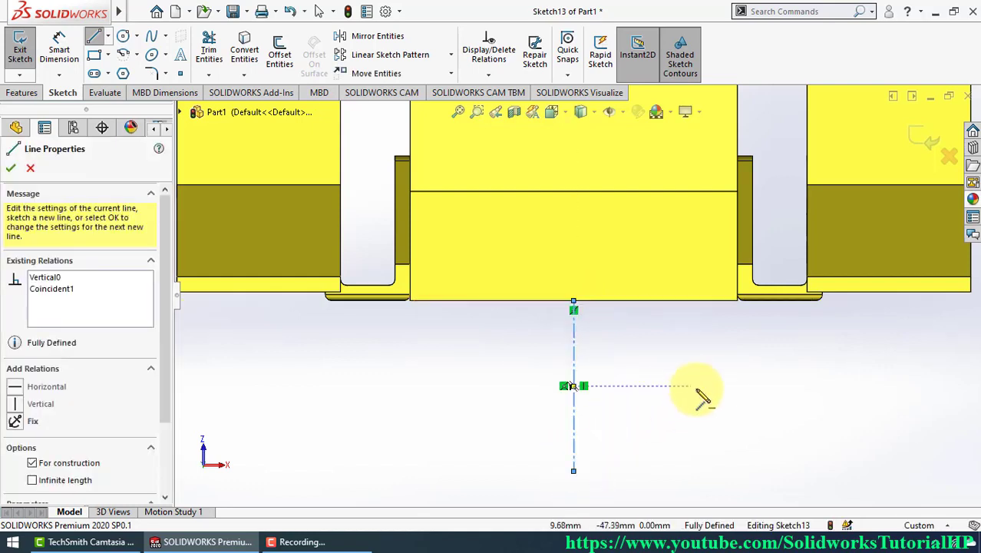
Step: Draw a closed vertical–diagonal–horizontal line profile beside the centerline and start a circle on it
{"action": "right_click_drag", "start_coordinate": [706, 387], "coordinate": [618, 384]}
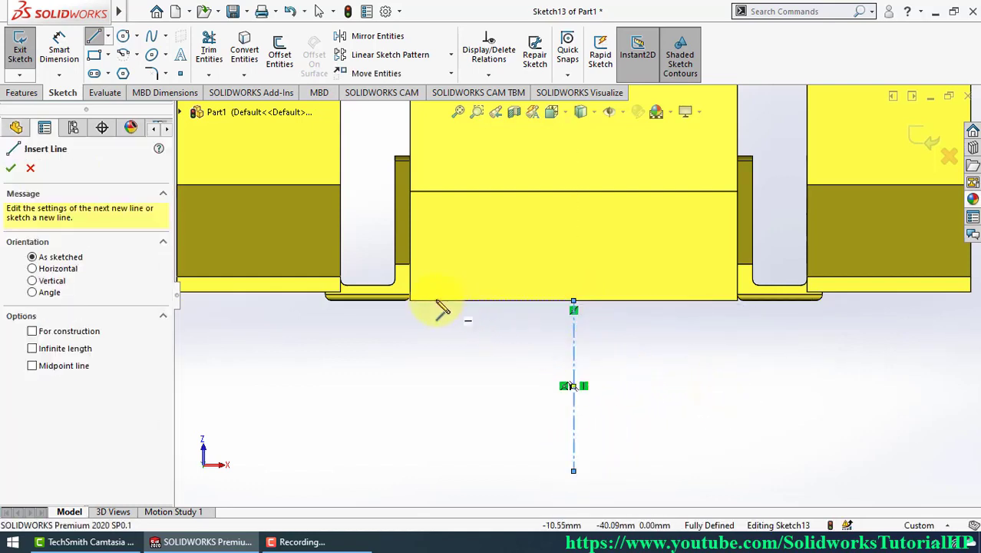
{"action": "left_click_drag", "start_coordinate": [410, 300], "coordinate": [412, 358]}
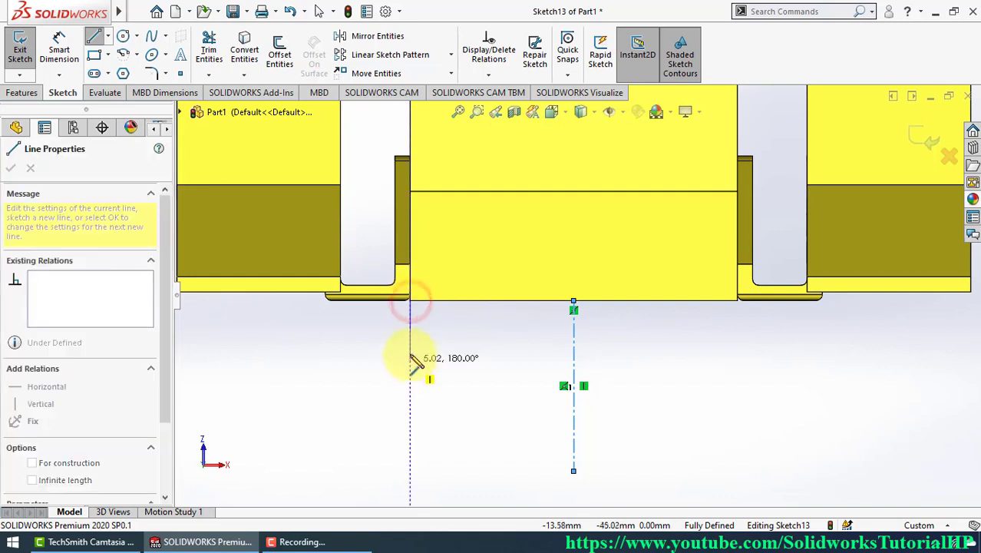
{"action": "left_click", "coordinate": [410, 351]}
{"action": "left_click", "coordinate": [528, 434]}
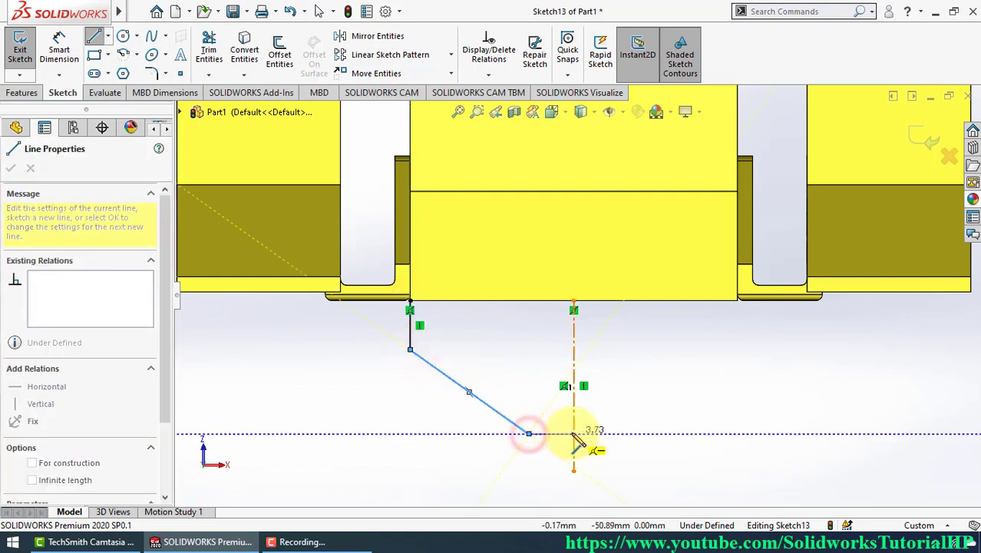
{"action": "left_click", "coordinate": [573, 434]}
{"action": "key", "text": "Escape"}
{"action": "key", "text": "Escape"}
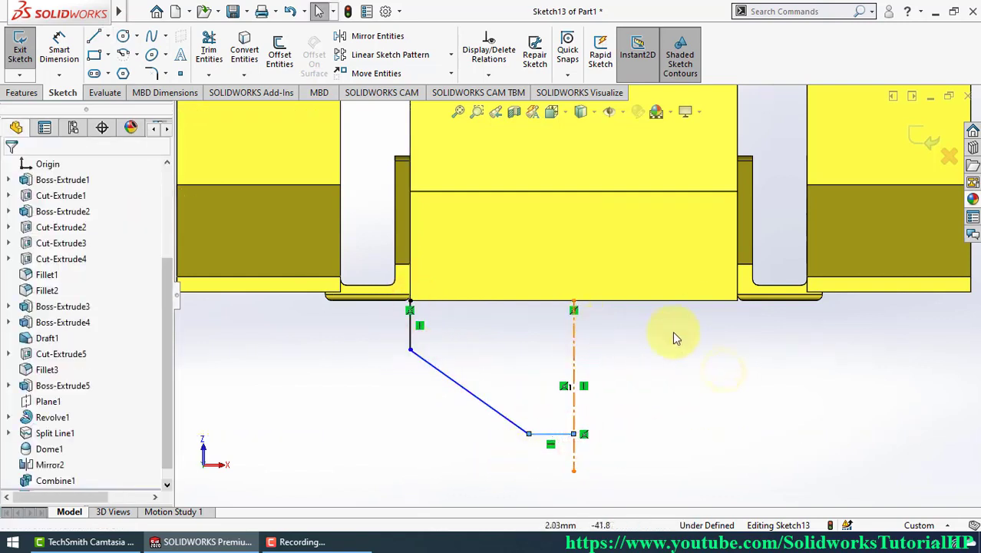
{"action": "right_click_drag", "start_coordinate": [689, 335], "coordinate": [650, 342]}
{"action": "left_click_drag", "start_coordinate": [573, 300], "coordinate": [410, 300]}
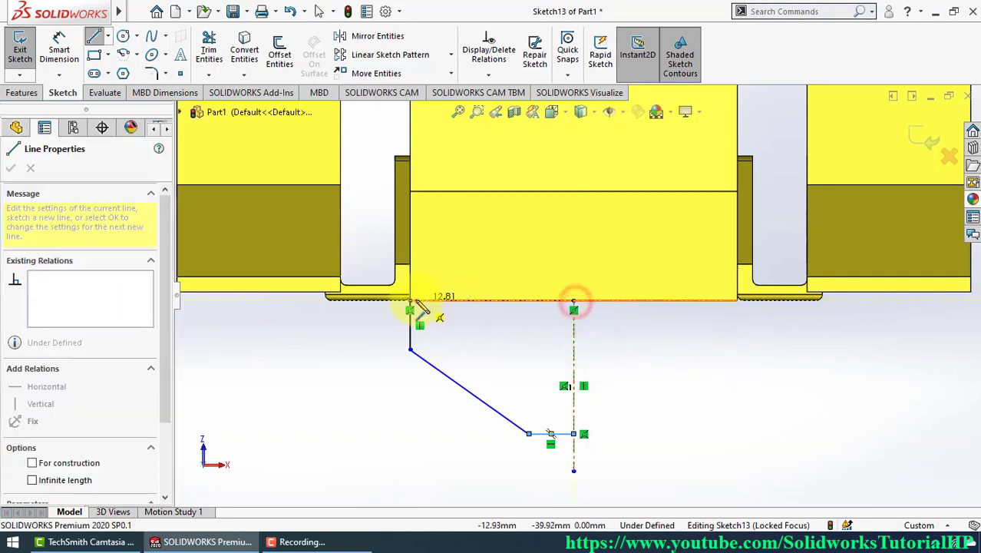
{"action": "key", "text": "Escape"}
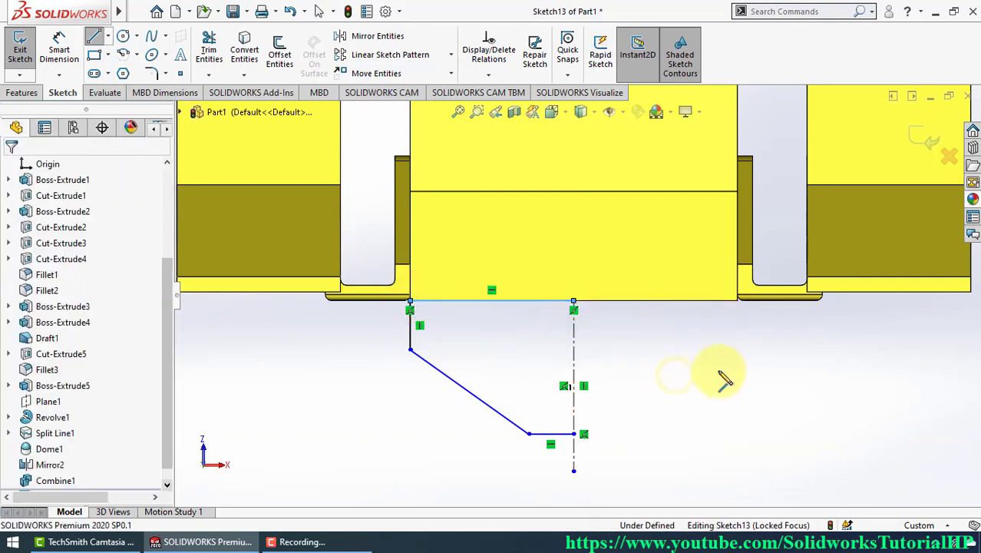
{"action": "right_click_drag", "start_coordinate": [723, 377], "coordinate": [668, 388]}
{"action": "left_click", "coordinate": [573, 395]}
Step: Finish the small circle and dimension the profile's height to 10 mm
{"action": "left_click", "coordinate": [593, 402]}
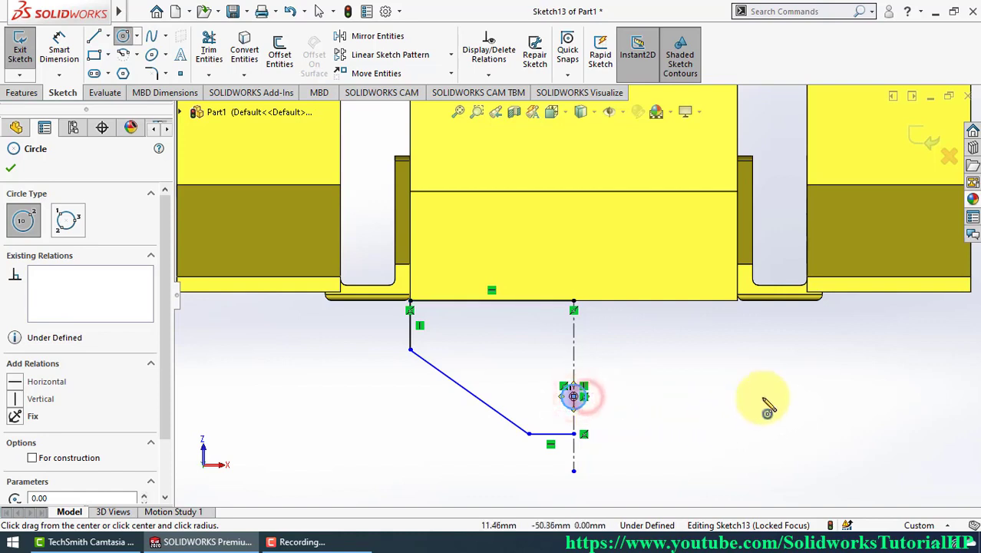
{"action": "right_click_drag", "start_coordinate": [762, 416], "coordinate": [752, 361]}
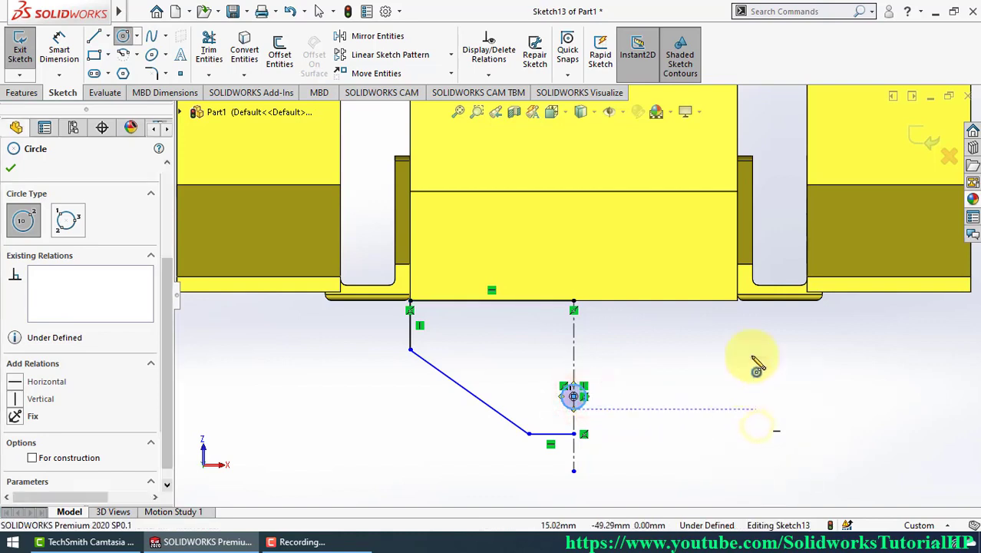
{"action": "left_click", "coordinate": [491, 411]}
{"action": "left_click", "coordinate": [335, 399]}
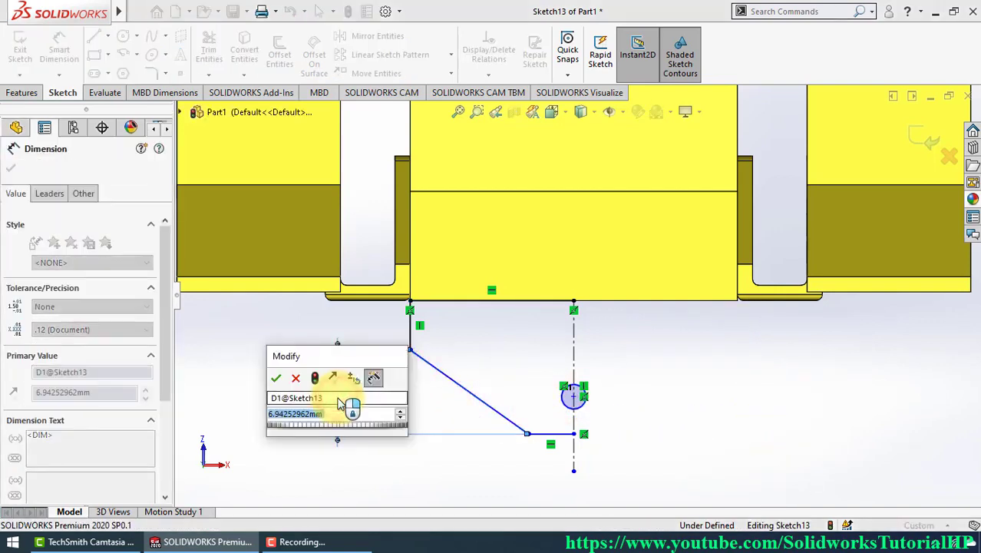
{"action": "type", "text": "10"}
{"action": "key", "text": "Return"}
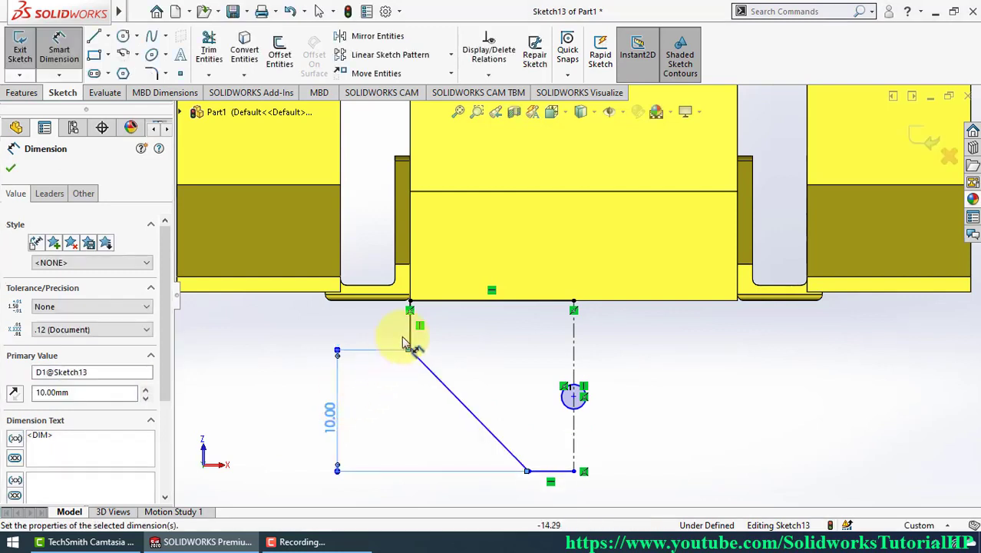
Step: Dimension the short vertical line to the centerline at 13.50 and adjust the bottom point
{"action": "left_click", "coordinate": [411, 335]}
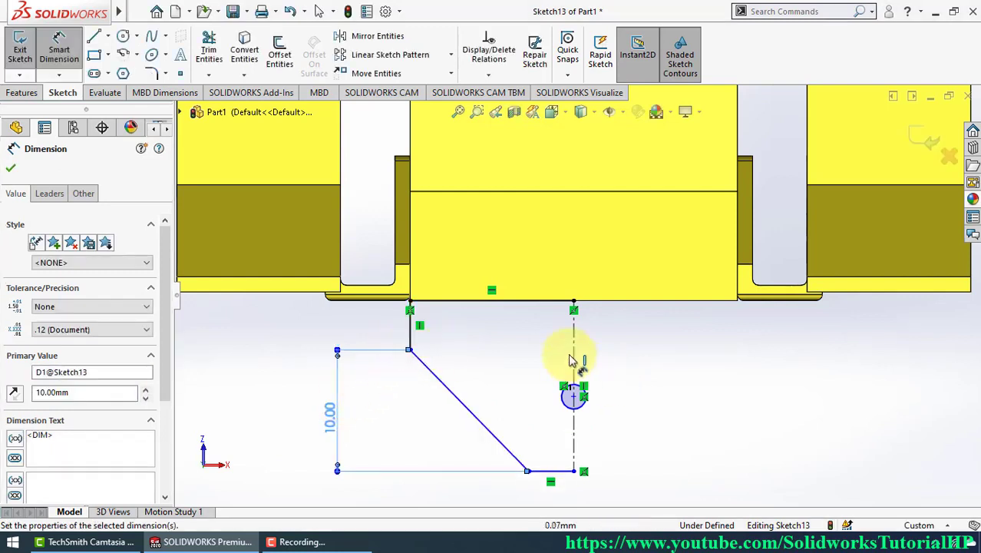
{"action": "left_click", "coordinate": [575, 355]}
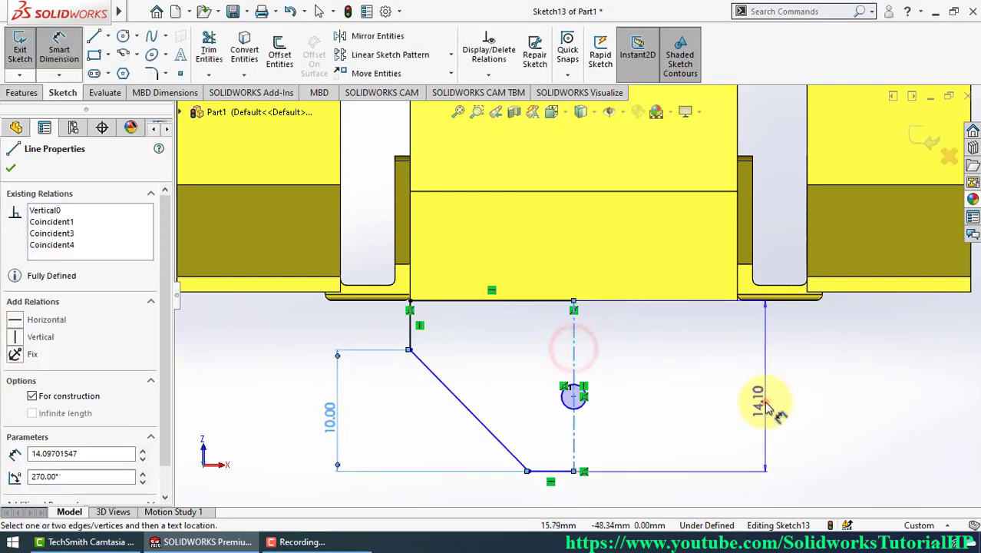
{"action": "left_click", "coordinate": [768, 403]}
{"action": "type", "text": "10"}
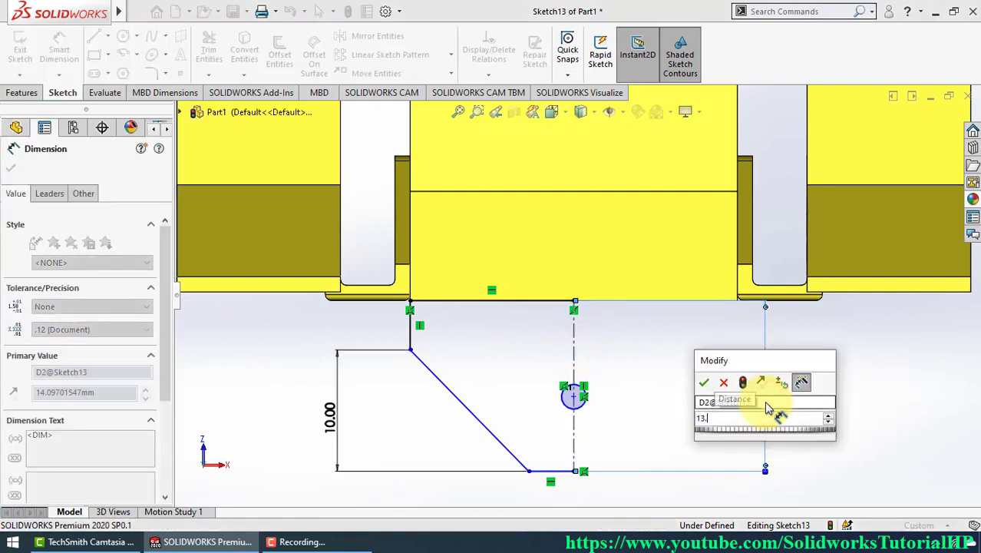
{"action": "key", "text": "Return"}
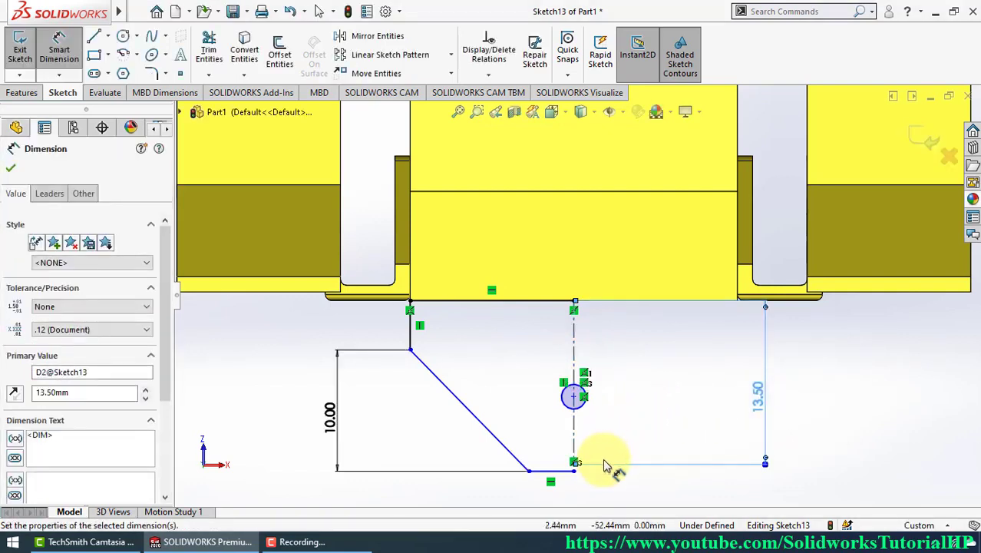
{"action": "scroll", "coordinate": [591, 461], "scroll_direction": "down", "scroll_amount": 3}
{"action": "left_click", "coordinate": [559, 463]}
{"action": "left_click_drag", "start_coordinate": [546, 450], "coordinate": [547, 439]}
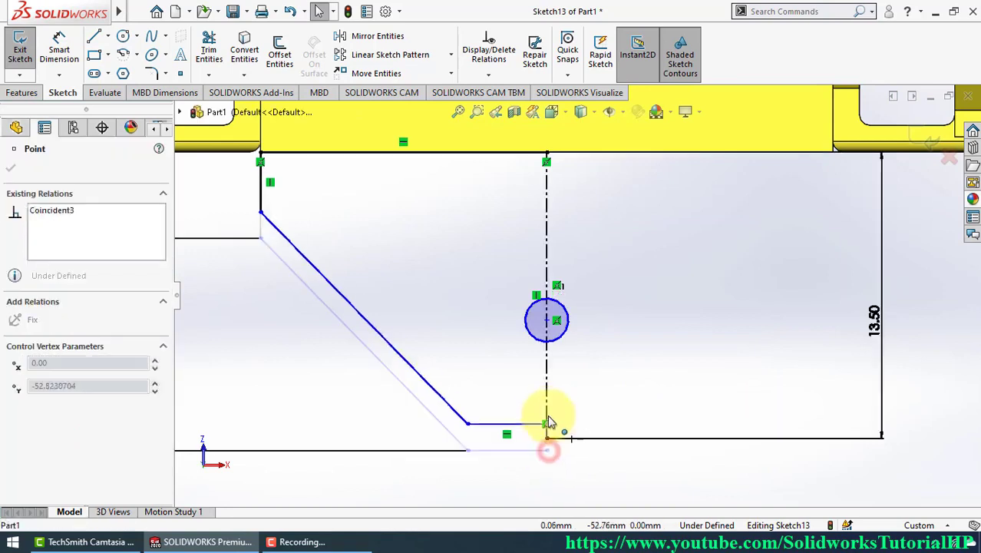
{"action": "scroll", "coordinate": [661, 374], "scroll_direction": "up", "scroll_amount": 2}
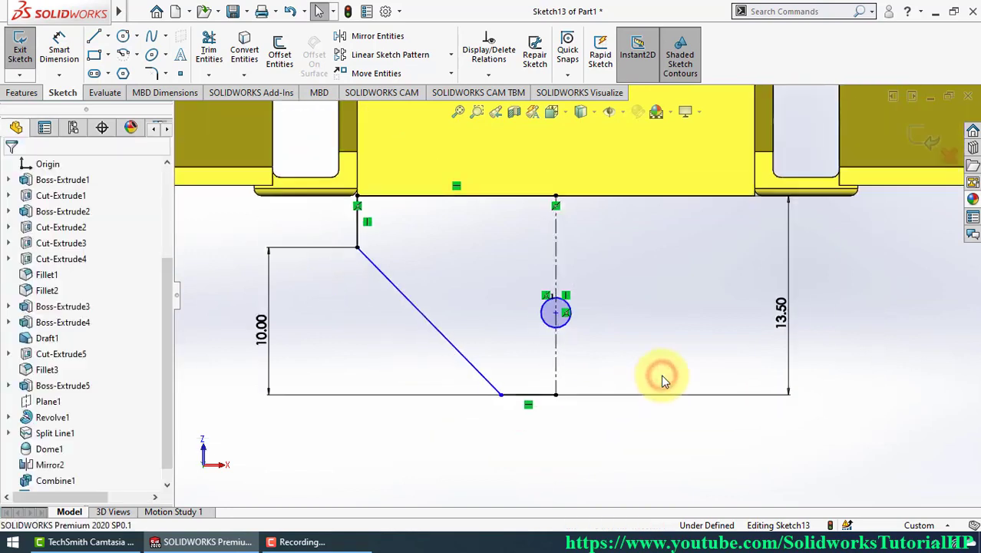
{"action": "scroll", "coordinate": [645, 376], "scroll_direction": "up", "scroll_amount": 1}
Step: Add a 5.00 corner-to-centerline dimension and a 3.25 hole height dimension
{"action": "right_click_drag", "start_coordinate": [614, 390], "coordinate": [602, 284]}
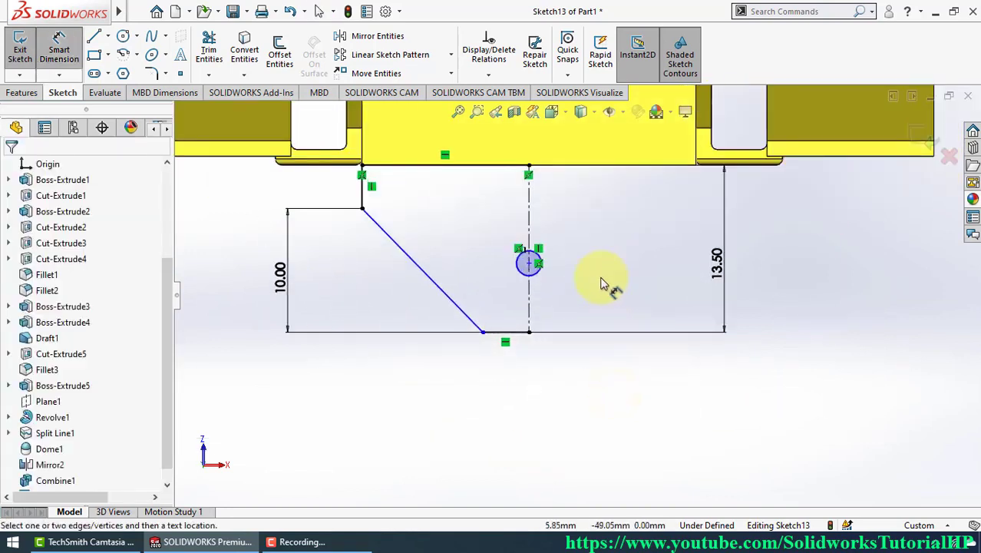
{"action": "left_click", "coordinate": [484, 335]}
{"action": "left_click", "coordinate": [528, 299]}
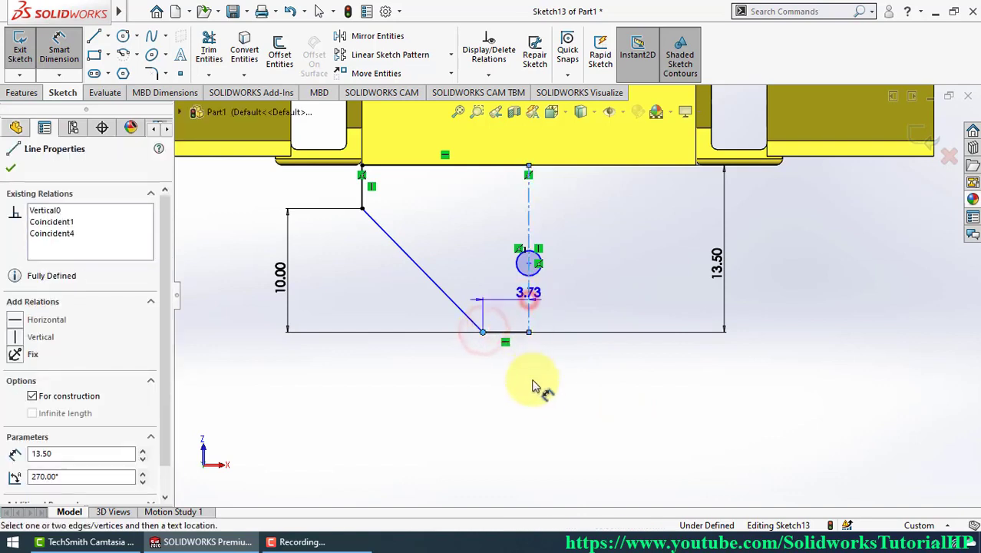
{"action": "left_click", "coordinate": [538, 391]}
{"action": "type", "text": "5"}
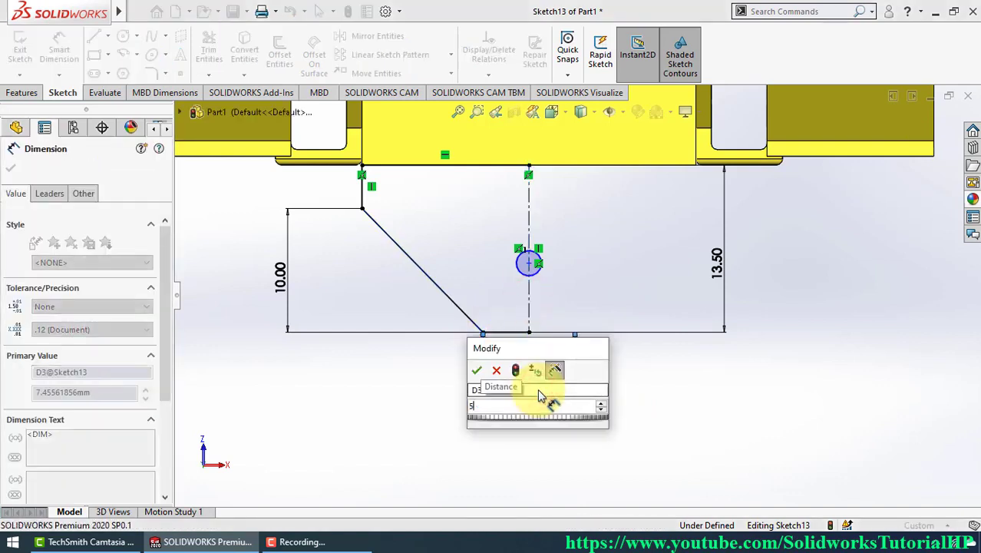
{"action": "key", "text": "Return"}
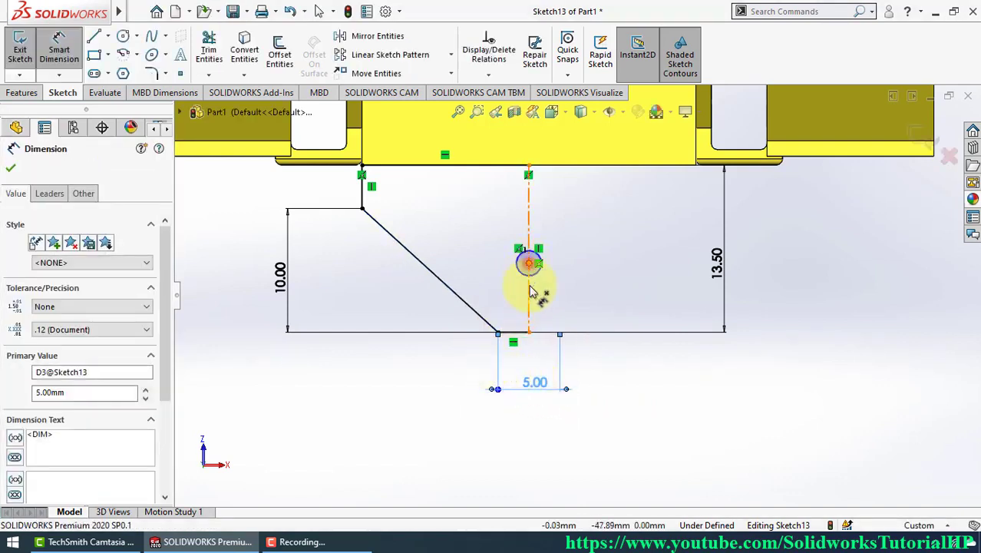
{"action": "left_click", "coordinate": [529, 265]}
{"action": "left_click", "coordinate": [514, 331]}
{"action": "left_click", "coordinate": [624, 380]}
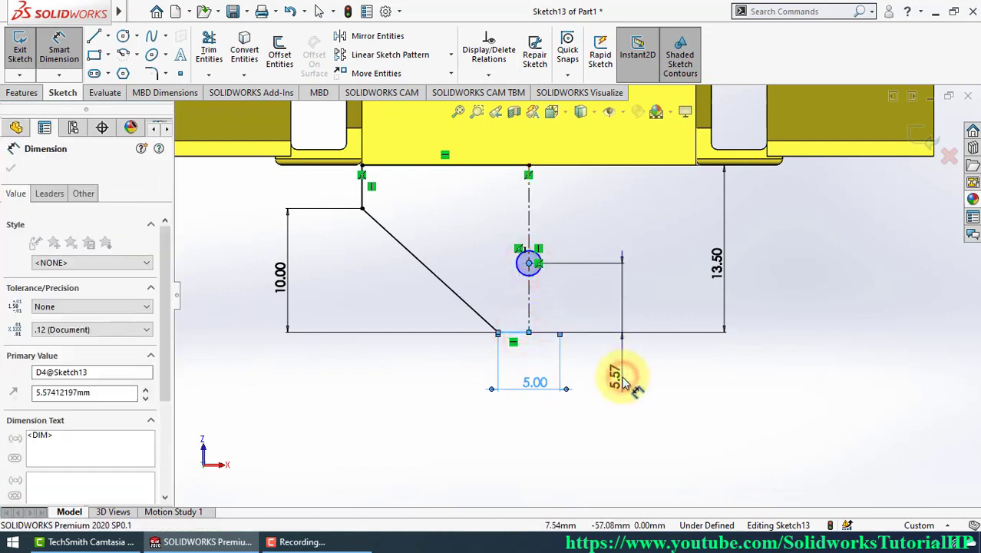
{"action": "type", "text": "3.25"}
{"action": "key", "text": "Return"}
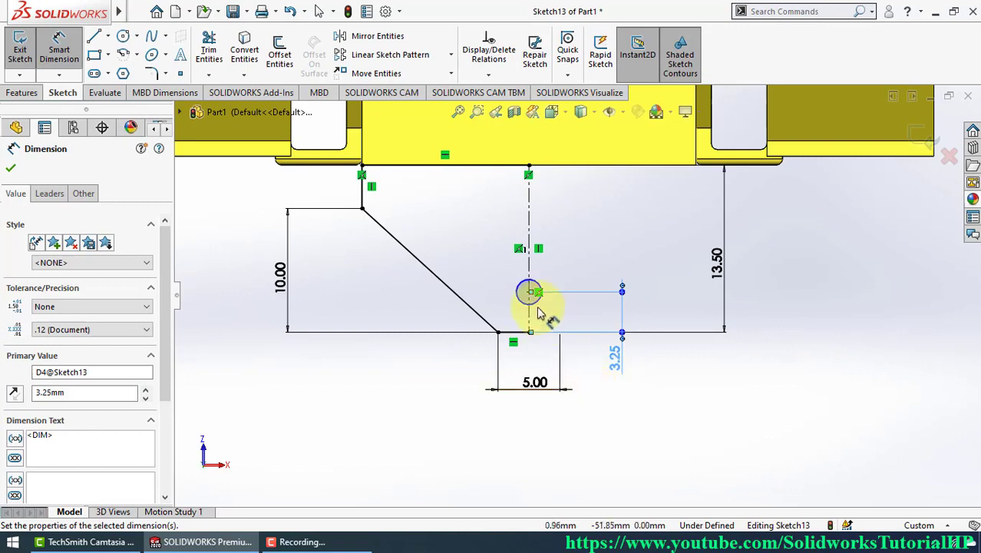
Step: Set the hole diameter to Ø1.90
{"action": "left_click", "coordinate": [516, 290]}
{"action": "left_click", "coordinate": [493, 266]}
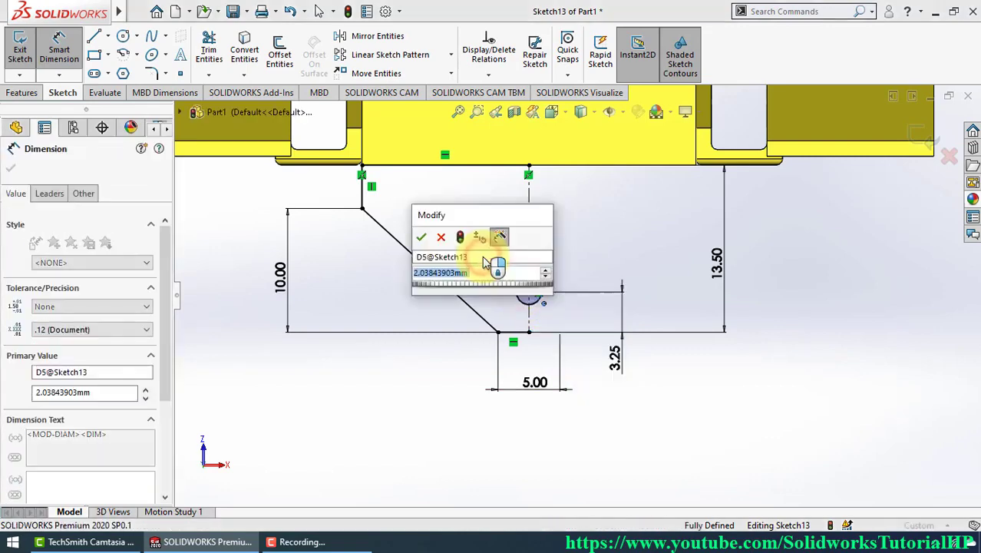
{"action": "type", "text": "1.90"}
{"action": "key", "text": "Return"}
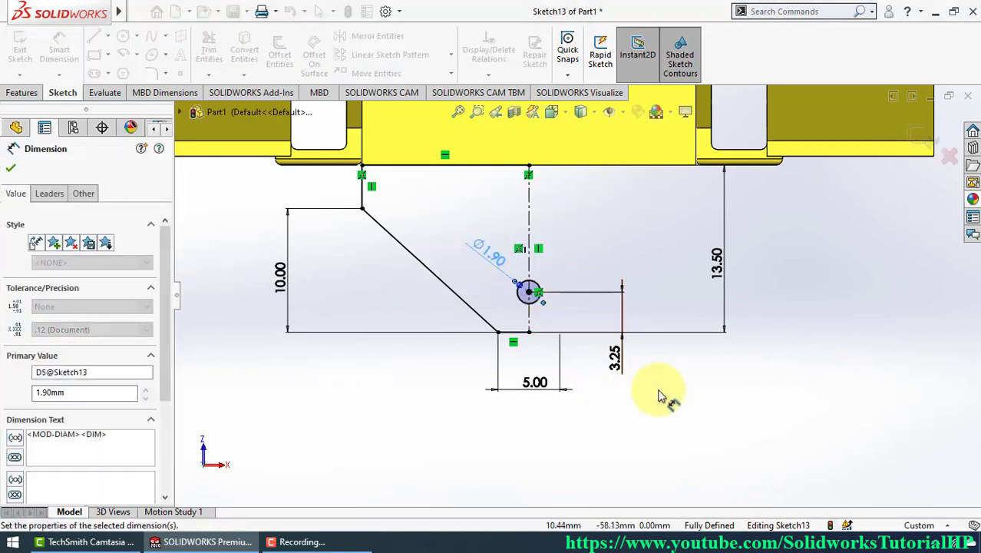
{"action": "left_click", "coordinate": [645, 368]}
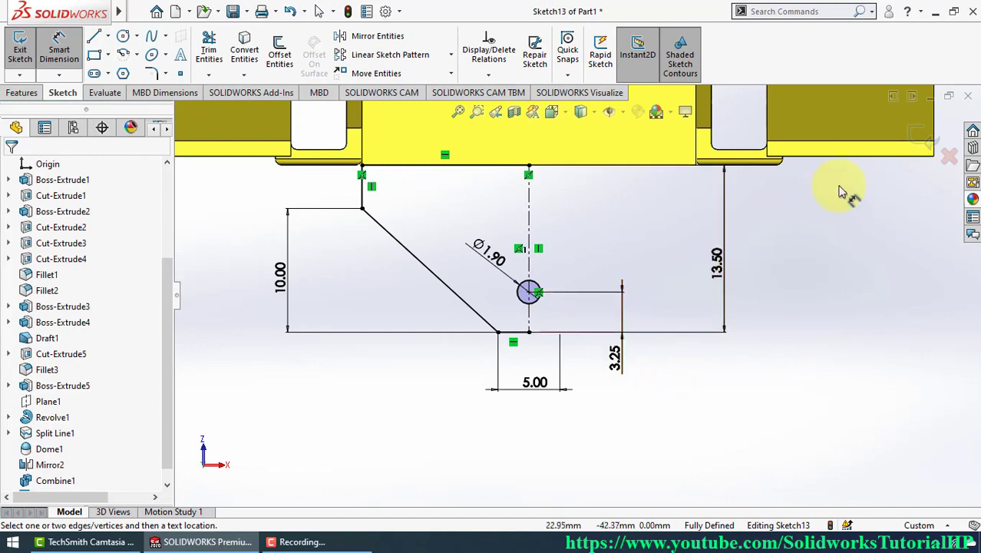
Step: Mirror the half-profile across the vertical centerline
{"action": "left_click", "coordinate": [381, 40]}
{"action": "left_click_drag", "start_coordinate": [322, 127], "coordinate": [585, 386]}
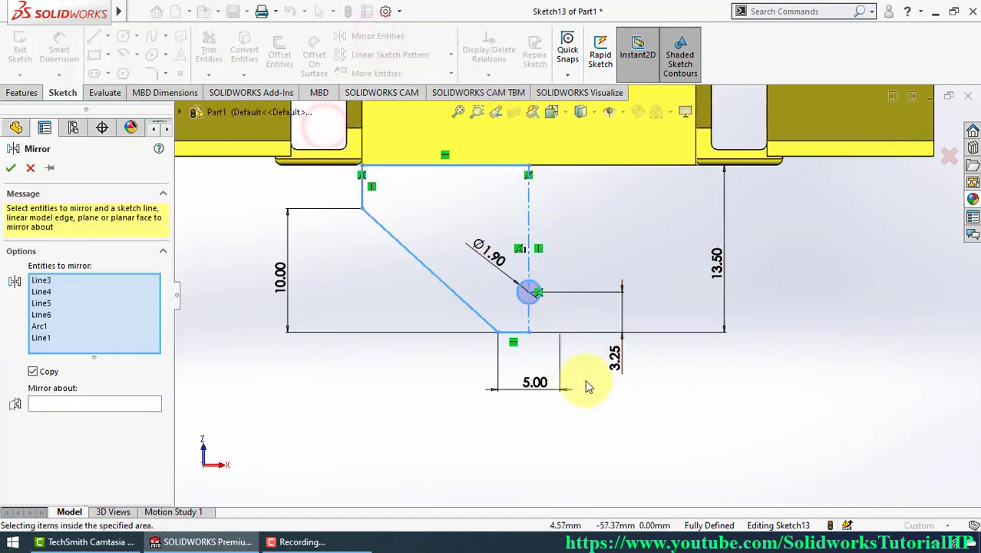
{"action": "left_click", "coordinate": [527, 224]}
{"action": "key", "text": "Return"}
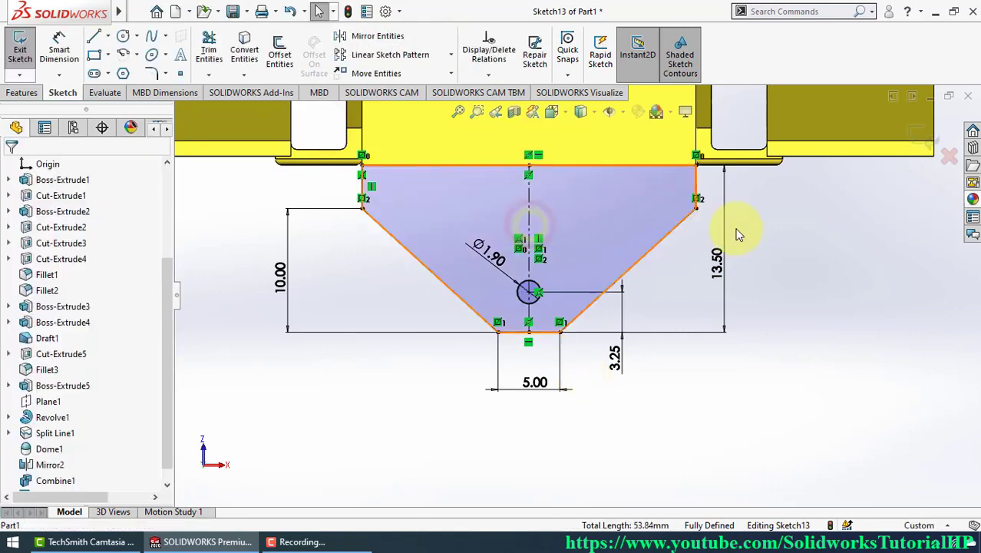
{"action": "left_click", "coordinate": [736, 234]}
Step: Exit the sketch and extrude it 1.25 mm into a tab plate
{"action": "key", "text": "ctrl+b"}
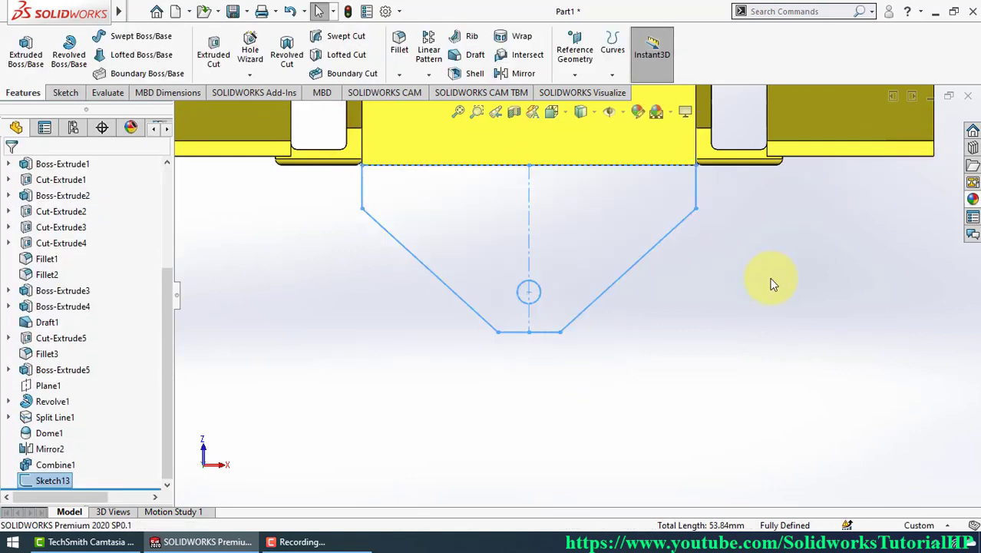
{"action": "mouse_move", "coordinate": [771, 278]}
{"action": "middle_mouse_down"}
{"action": "mouse_move", "coordinate": [720, 307]}
{"action": "mouse_move", "coordinate": [589, 242]}
{"action": "mouse_move", "coordinate": [536, 153]}
{"action": "middle_mouse_up"}
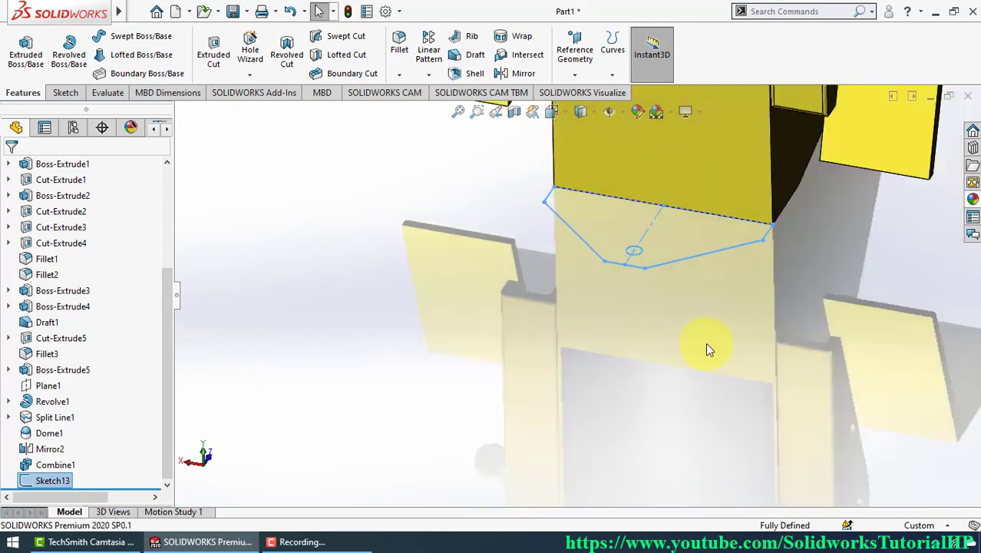
{"action": "scroll", "coordinate": [705, 342], "scroll_direction": "up", "scroll_amount": 10}
{"action": "scroll", "coordinate": [626, 282], "scroll_direction": "down", "scroll_amount": 3}
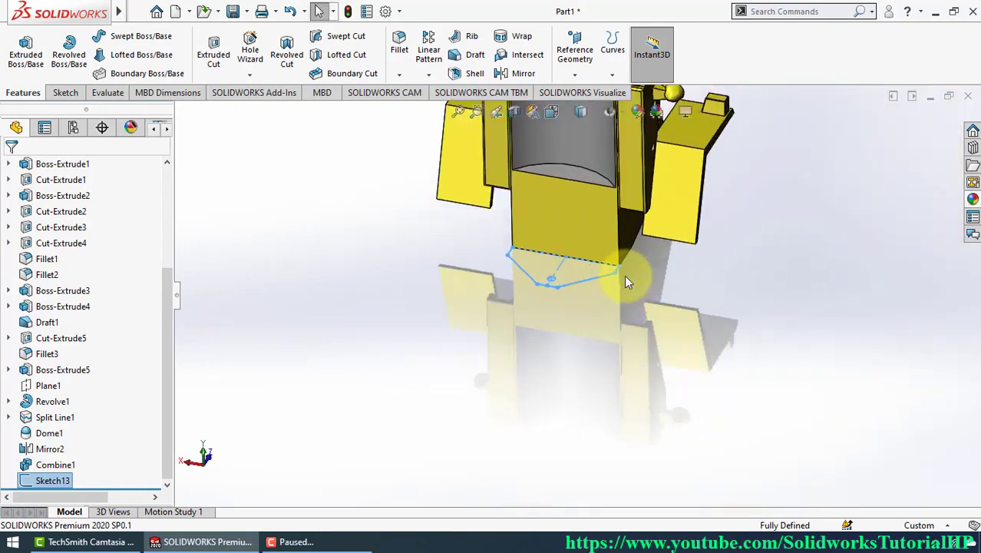
{"action": "left_click", "coordinate": [690, 301]}
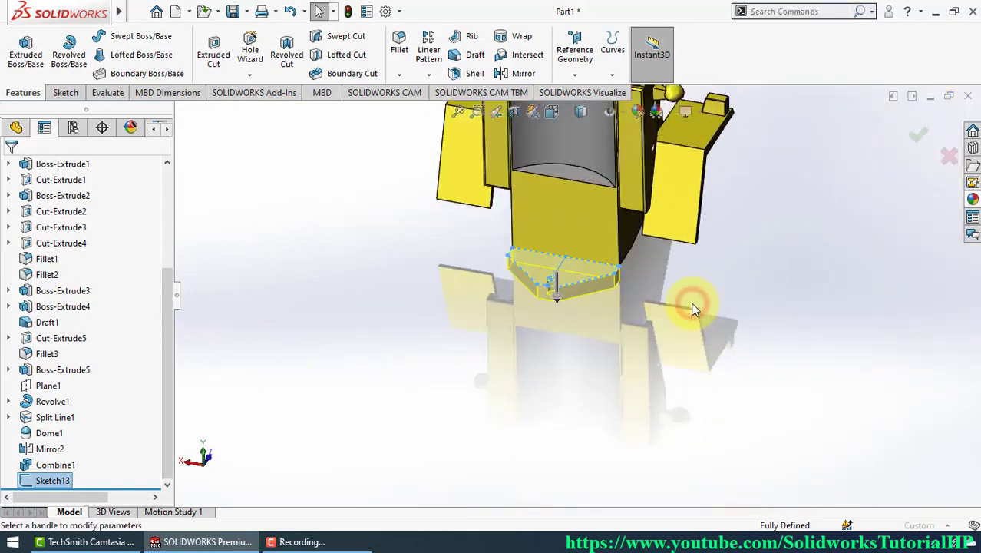
{"action": "type", "text": "1.25"}
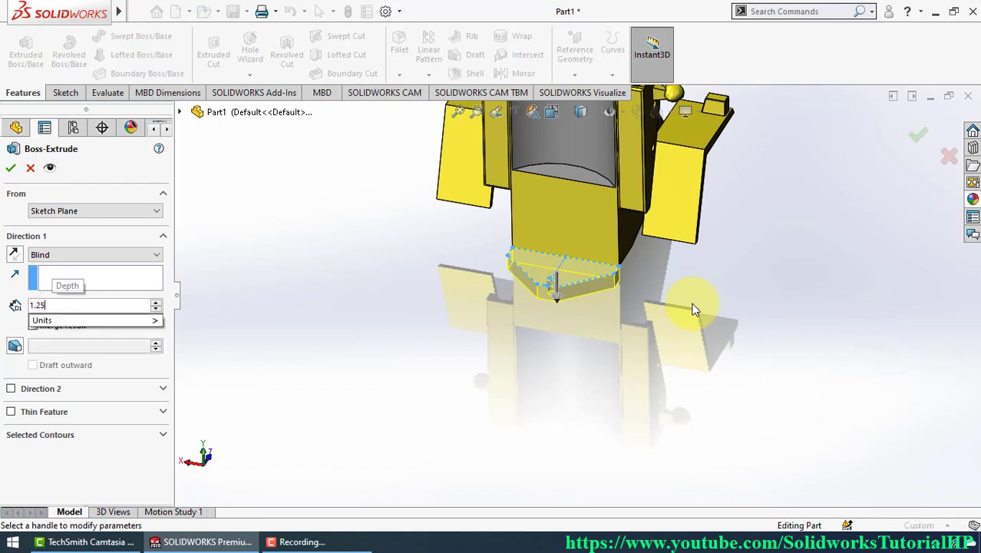
{"action": "key", "text": "Return"}
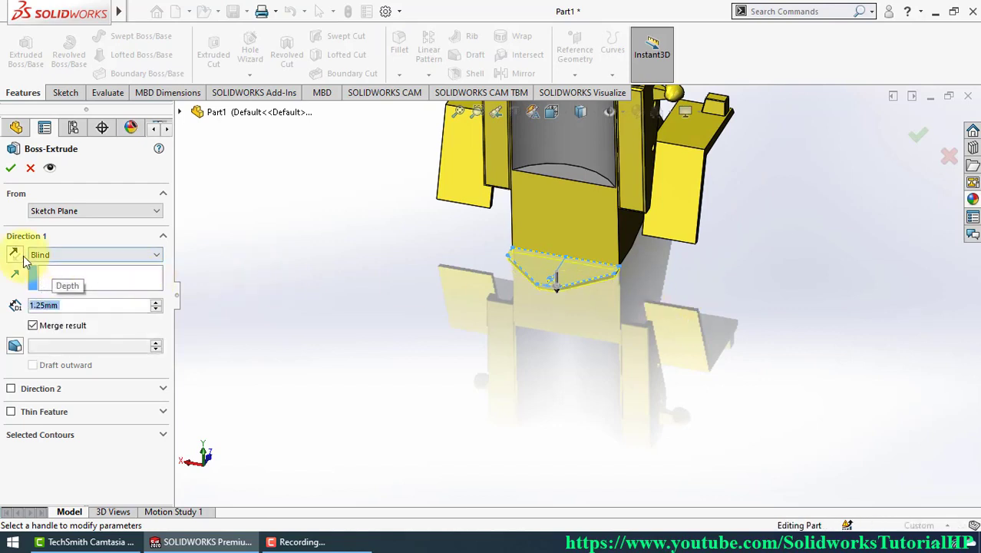
{"action": "left_click", "coordinate": [9, 167]}
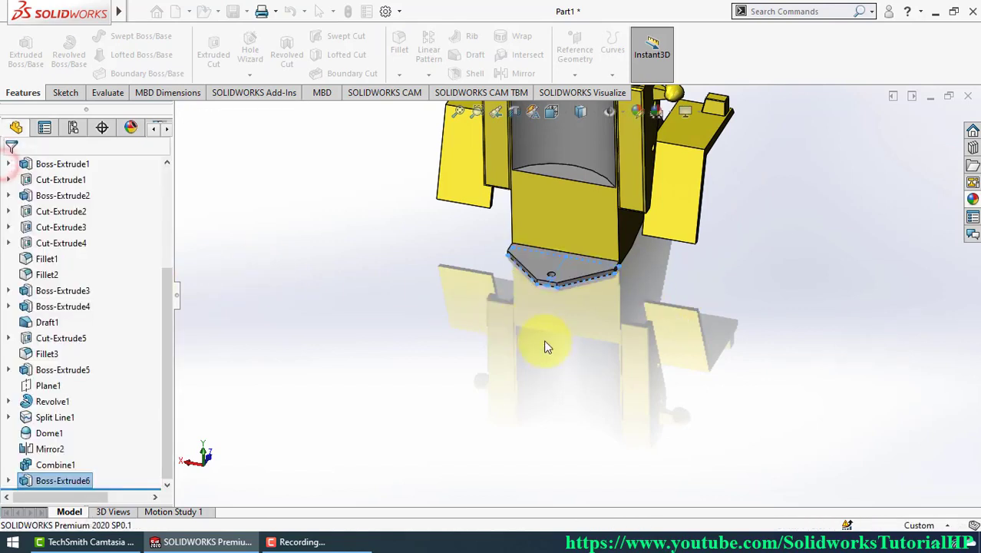
{"action": "mouse_move", "coordinate": [547, 345]}
{"action": "middle_mouse_down"}
{"action": "mouse_move", "coordinate": [529, 163]}
{"action": "mouse_move", "coordinate": [654, 367]}
{"action": "mouse_move", "coordinate": [537, 350]}
{"action": "middle_mouse_up"}
Step: Edit Boss-Extrude6 so it starts from the inner face of the bracket
{"action": "left_click", "coordinate": [8, 480]}
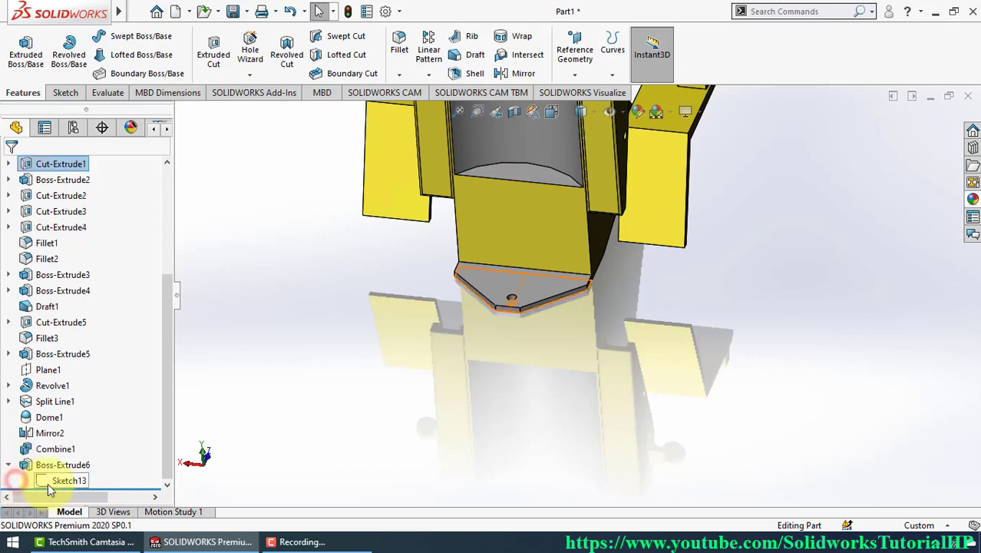
{"action": "left_click", "coordinate": [47, 480]}
{"action": "left_click", "coordinate": [429, 400]}
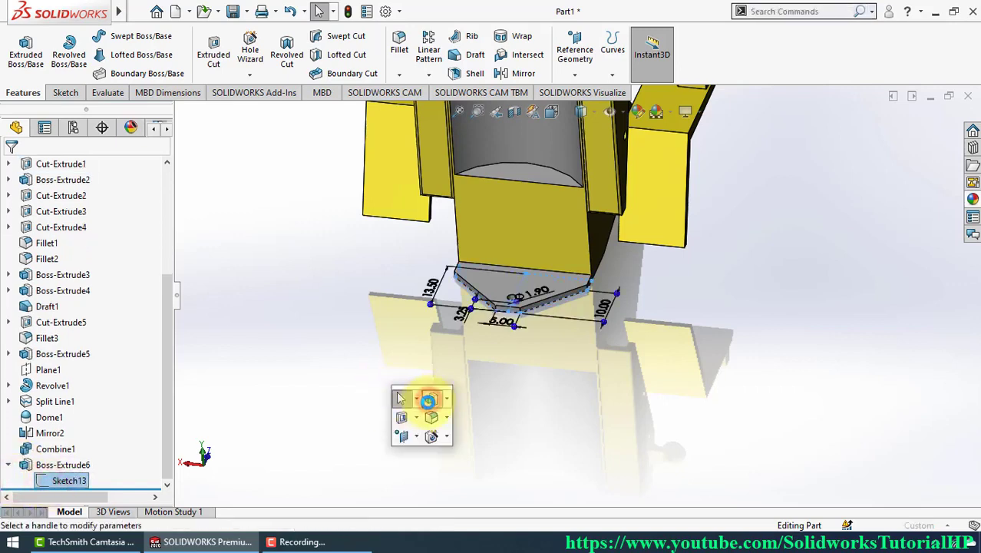
{"action": "left_click", "coordinate": [90, 219]}
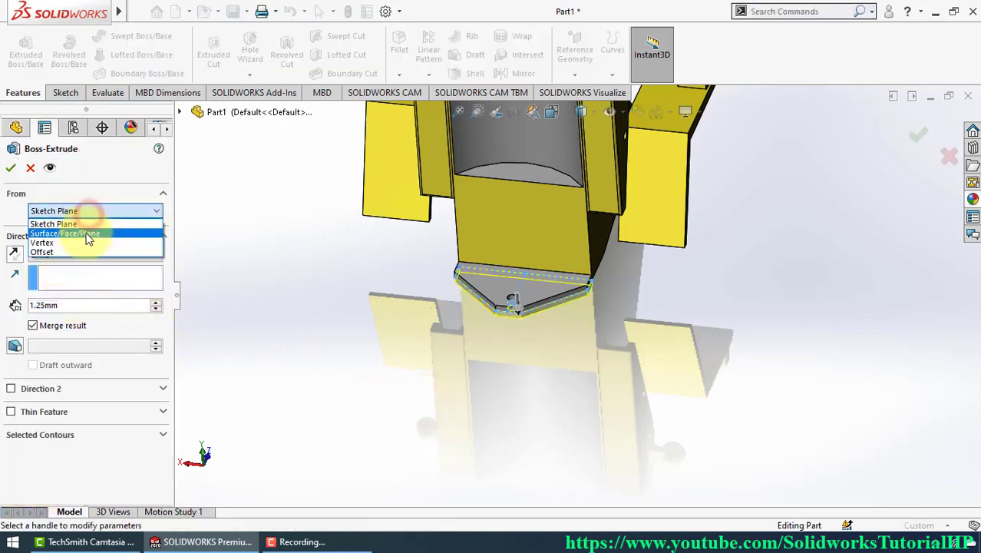
{"action": "left_click", "coordinate": [86, 240]}
{"action": "left_click", "coordinate": [523, 176]}
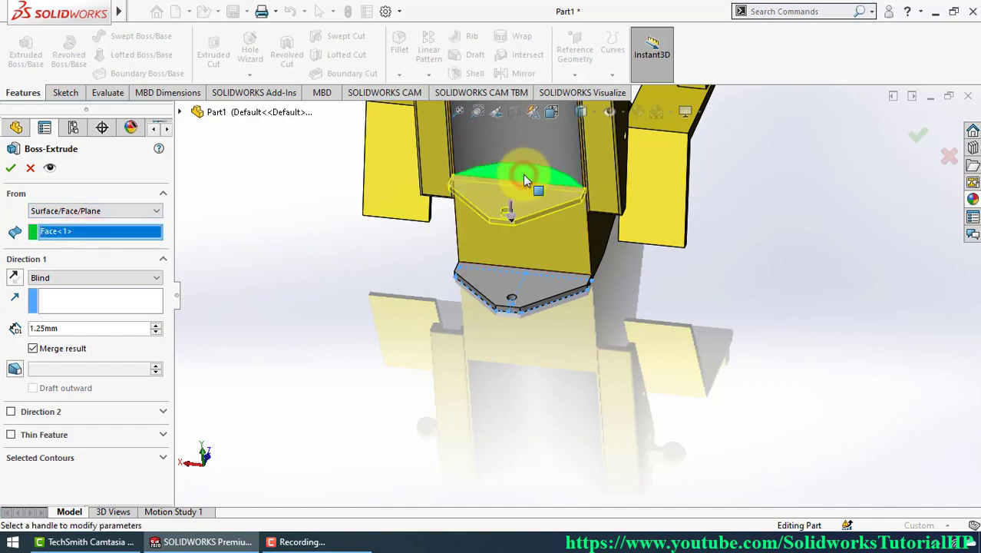
{"action": "right_click", "coordinate": [523, 174]}
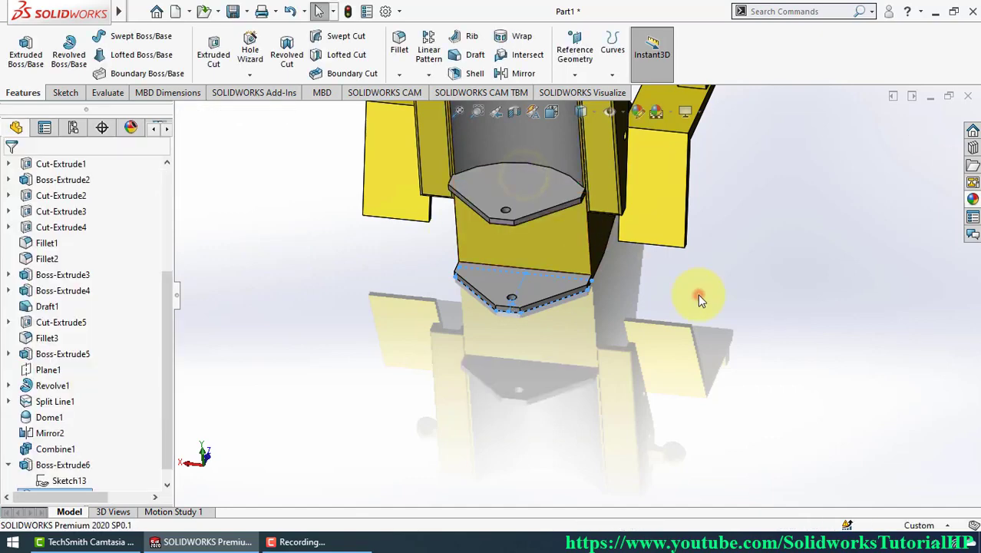
Step: Fillet the two underside edges of the lower tab with a 5 mm radius
{"action": "middle_click_drag", "start_coordinate": [631, 285], "coordinate": [744, 259]}
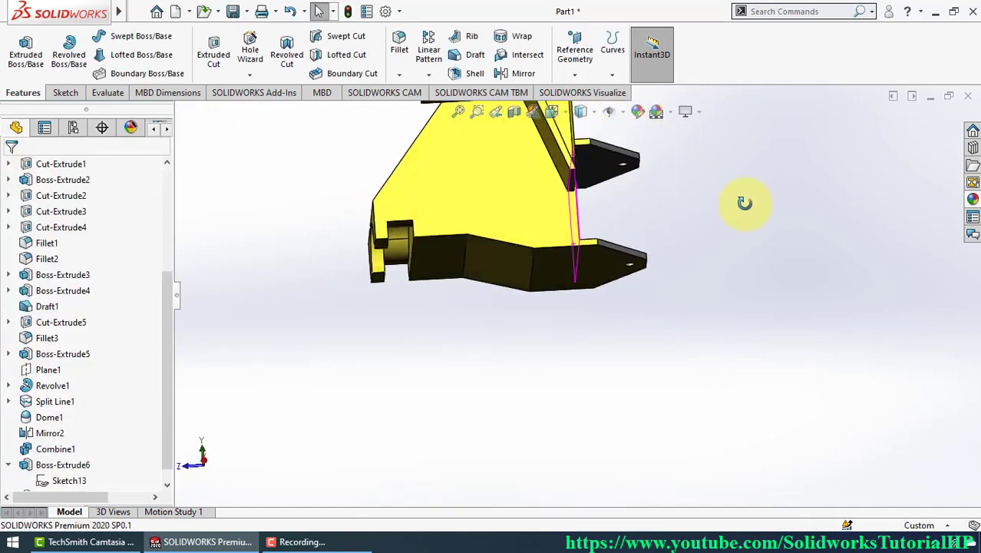
{"action": "right_click", "coordinate": [745, 260]}
{"action": "left_click", "coordinate": [779, 267]}
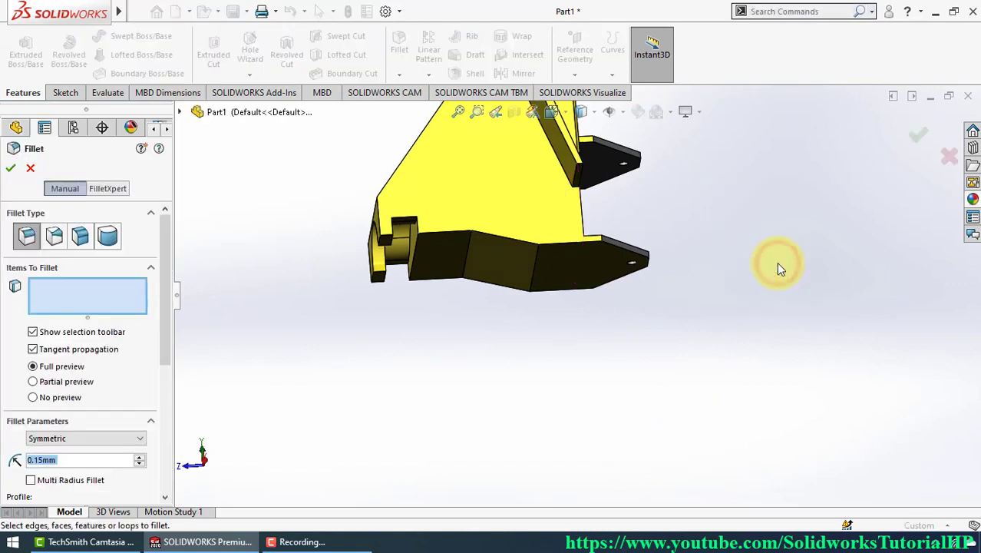
{"action": "type", "text": "5"}
{"action": "key", "text": "Return"}
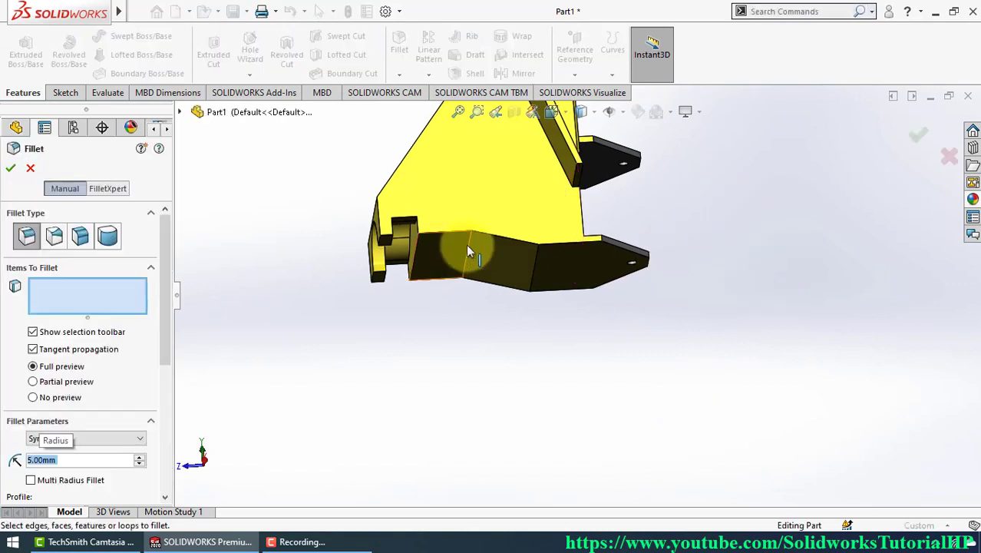
{"action": "left_click", "coordinate": [465, 246]}
{"action": "left_click", "coordinate": [534, 266]}
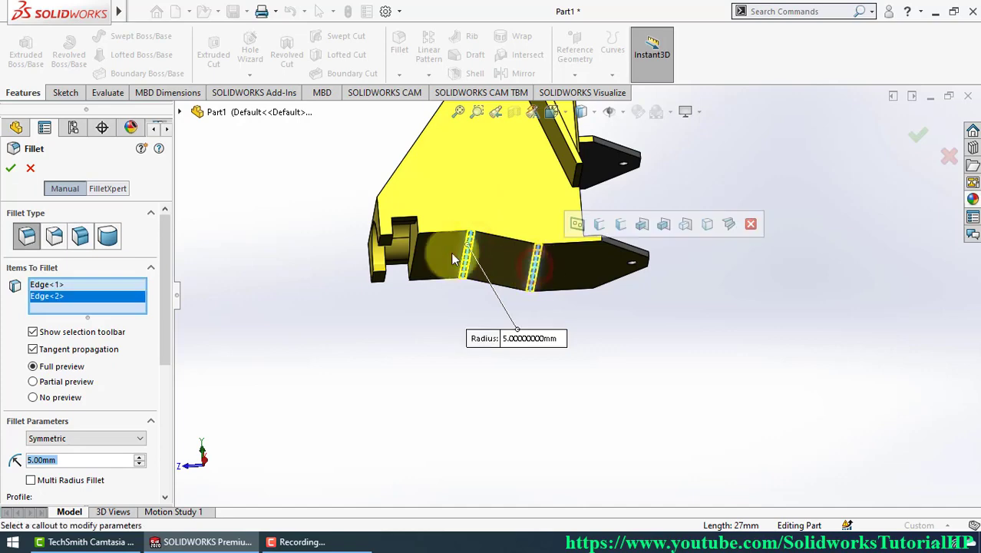
{"action": "left_click", "coordinate": [11, 168]}
{"action": "middle_click_drag", "start_coordinate": [595, 227], "coordinate": [559, 272]}
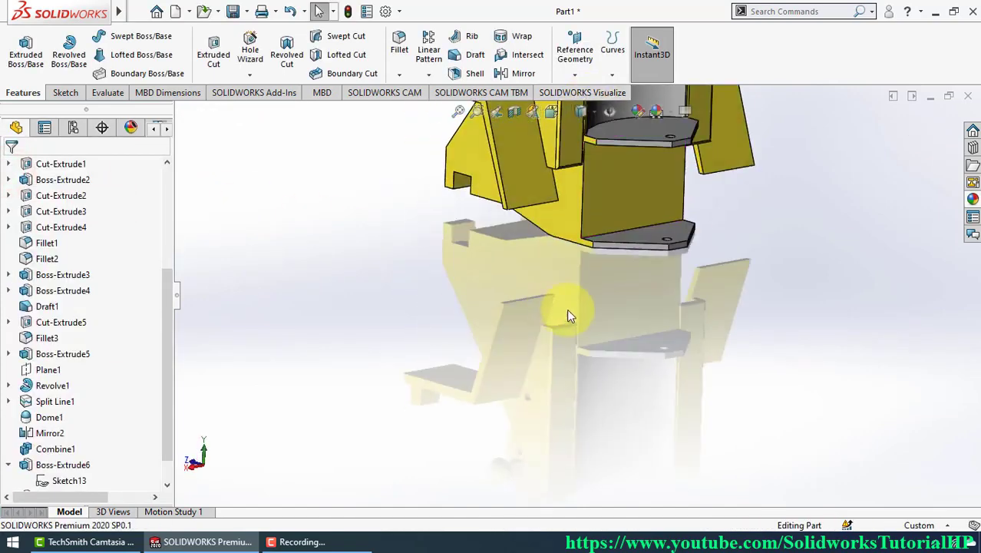
{"action": "mouse_move", "coordinate": [559, 272]}
{"action": "middle_mouse_down"}
{"action": "mouse_move", "coordinate": [610, 209]}
{"action": "mouse_move", "coordinate": [505, 346]}
{"action": "middle_mouse_up"}
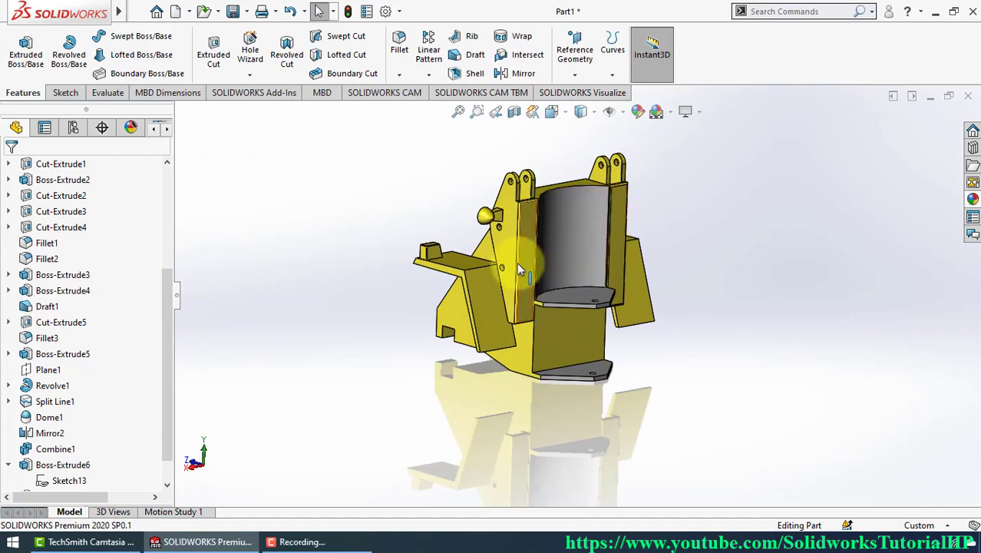
Step: Sketch a circle centred at the origin on the face below the arched cutout
{"action": "left_click", "coordinate": [505, 345]}
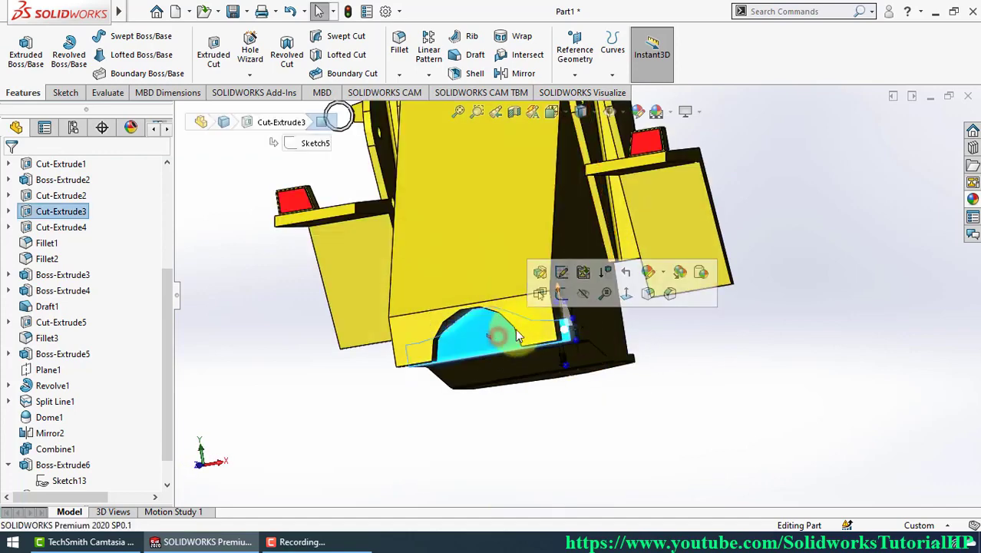
{"action": "left_click", "coordinate": [561, 297]}
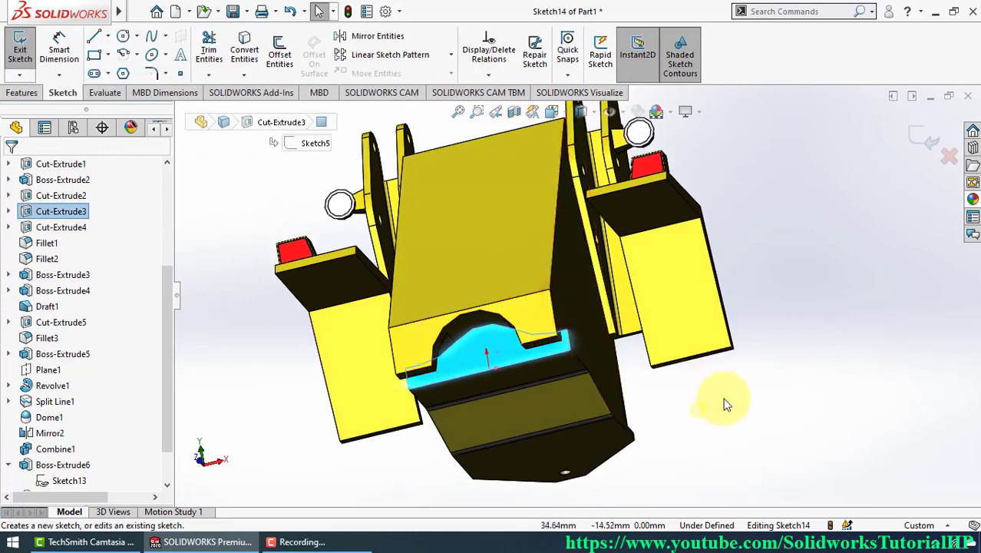
{"action": "key", "text": "q"}
{"action": "right_click_drag", "start_coordinate": [706, 410], "coordinate": [760, 411]}
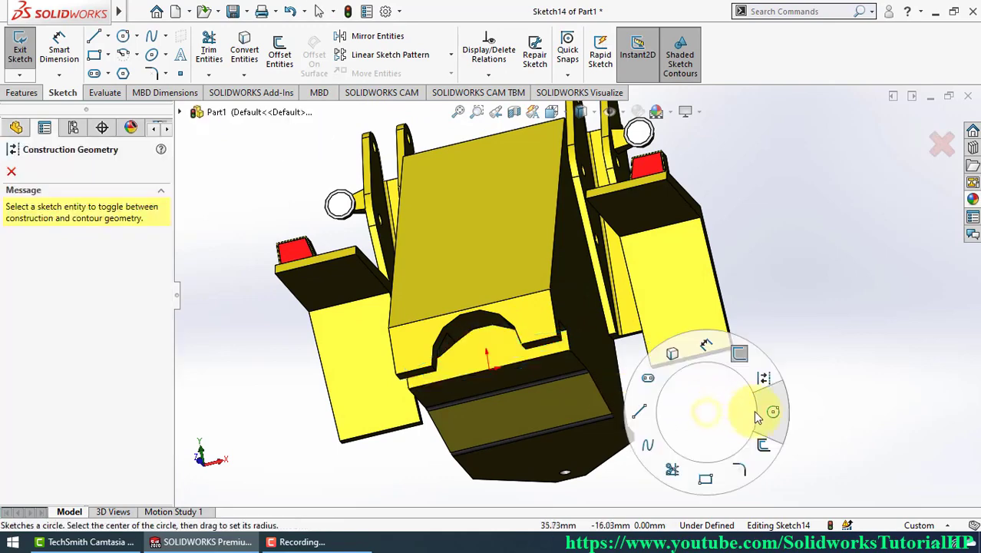
{"action": "scroll", "coordinate": [504, 369], "scroll_direction": "down", "scroll_amount": 3}
{"action": "left_click", "coordinate": [492, 340]}
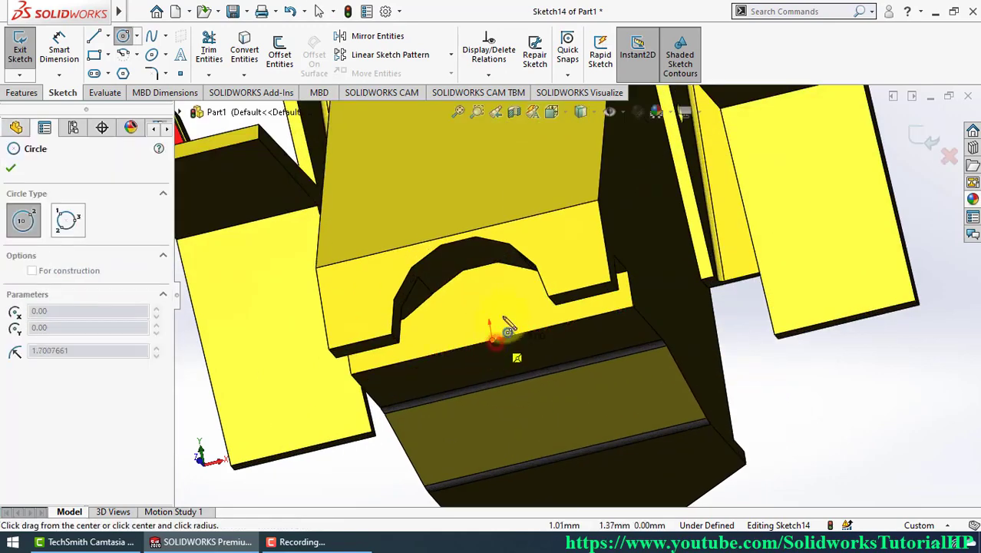
{"action": "left_click", "coordinate": [522, 311]}
Step: Dimension the circle to Ø4.25 mm and exit the sketch
{"action": "right_click_drag", "start_coordinate": [814, 441], "coordinate": [815, 387]}
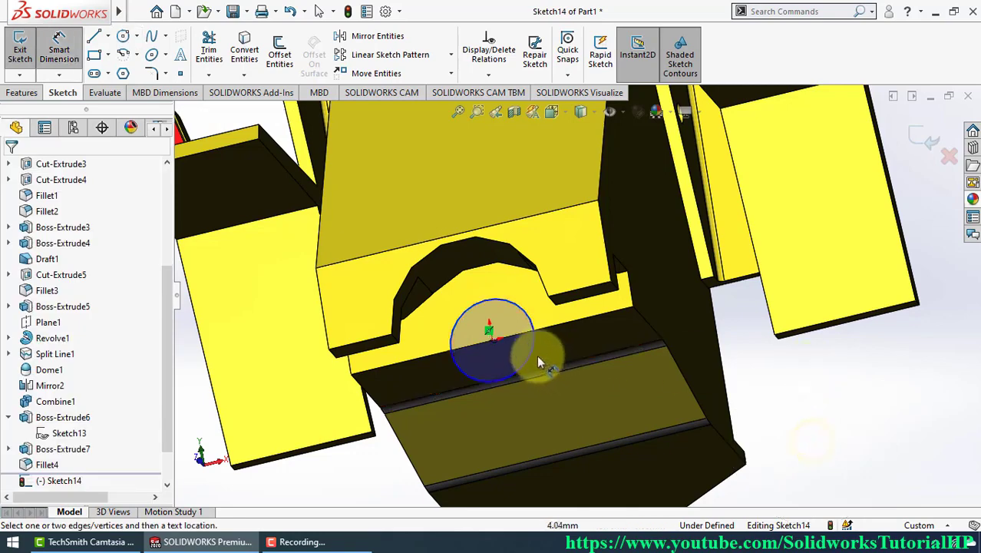
{"action": "left_click", "coordinate": [535, 355]}
{"action": "left_click", "coordinate": [817, 416]}
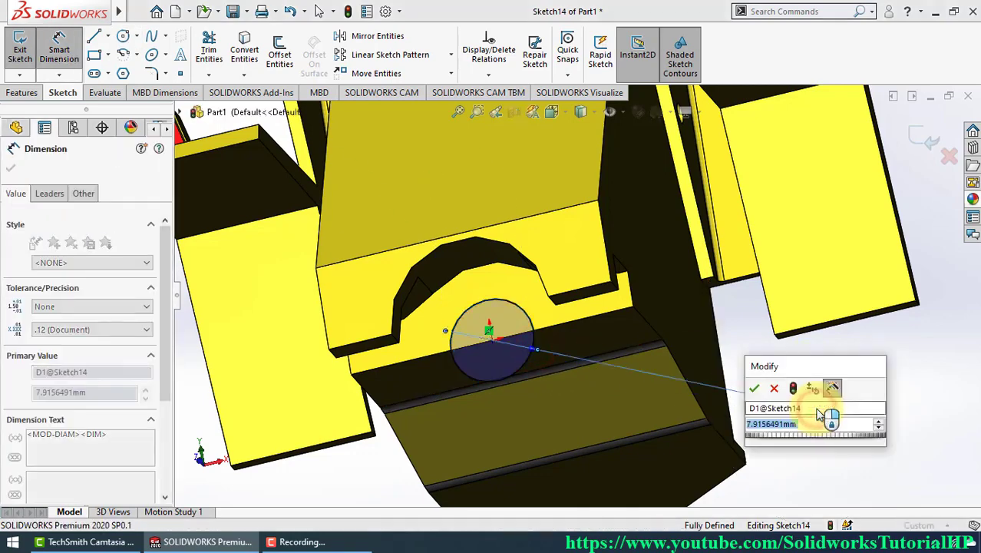
{"action": "type", "text": "4.25"}
{"action": "key", "text": "Return"}
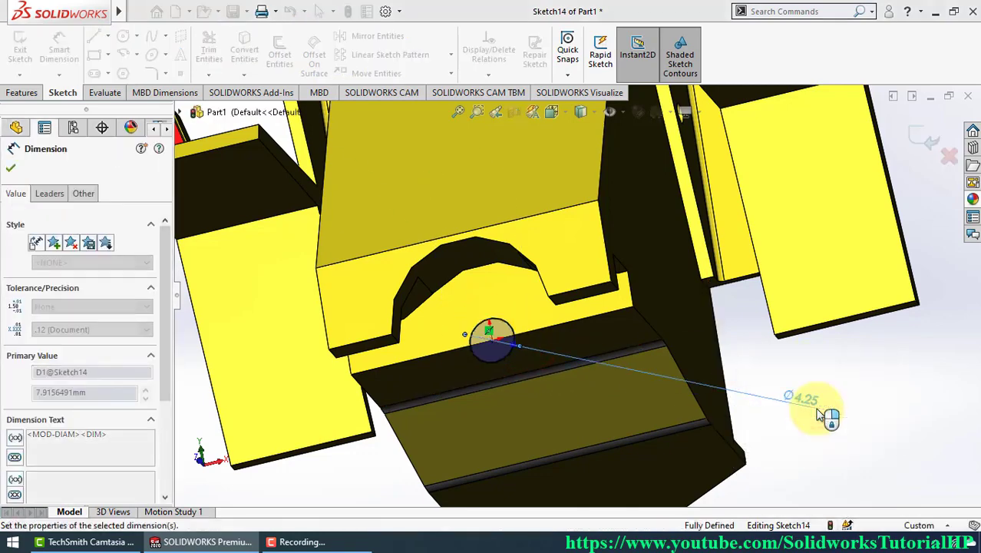
{"action": "left_click", "coordinate": [828, 376]}
{"action": "middle_click_drag", "start_coordinate": [822, 373], "coordinate": [811, 361]}
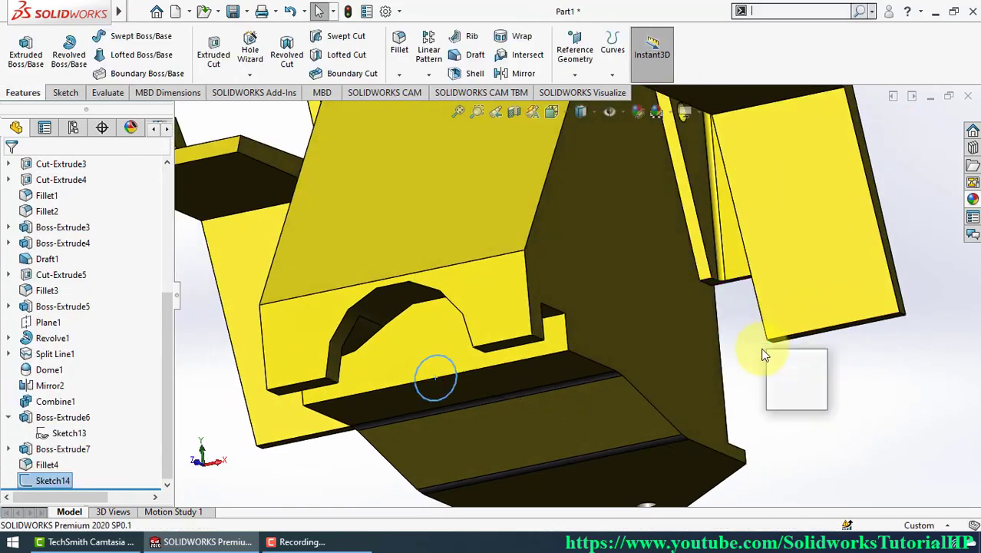
Step: Extrude the Ø4.25 circle Up To Next into a rod
{"action": "left_click", "coordinate": [807, 363]}
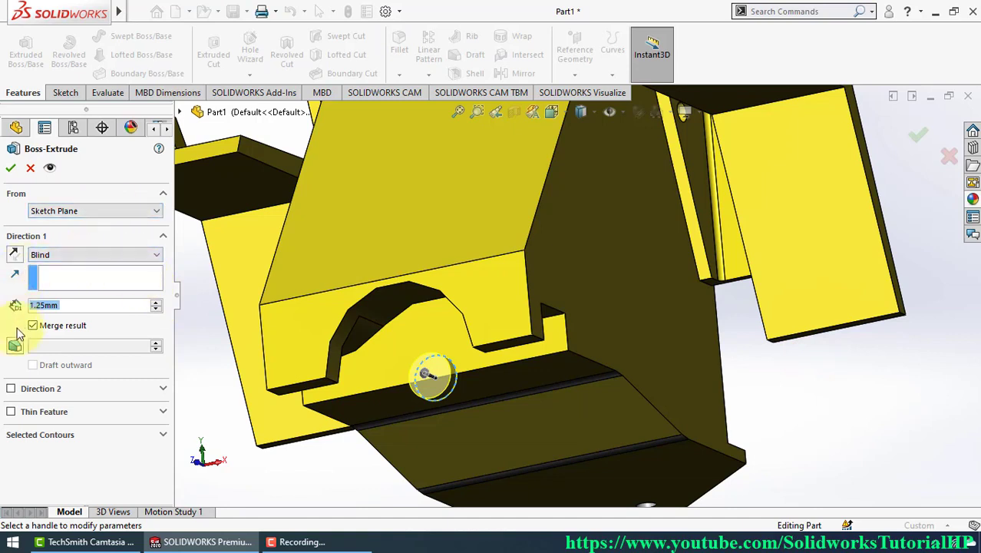
{"action": "left_click", "coordinate": [60, 256]}
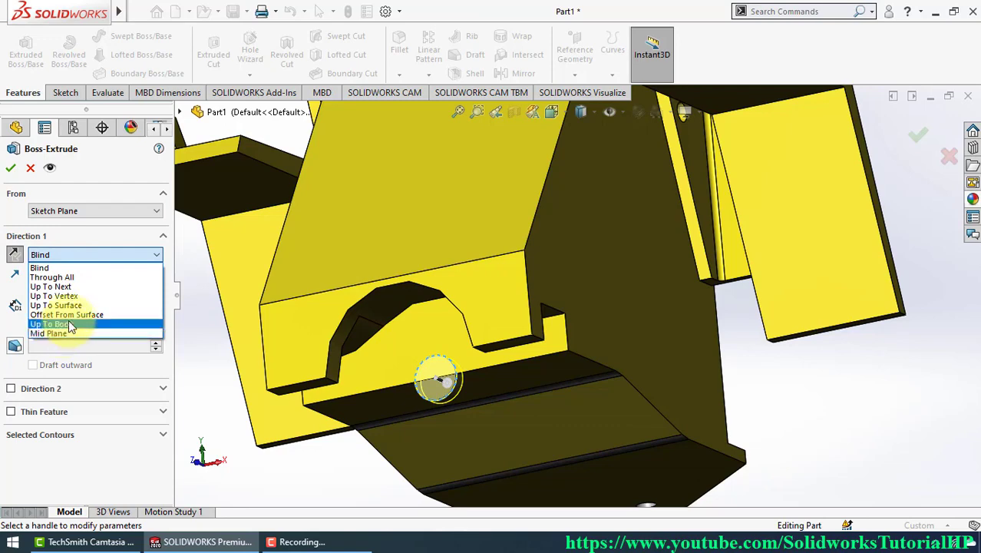
{"action": "left_click", "coordinate": [74, 286]}
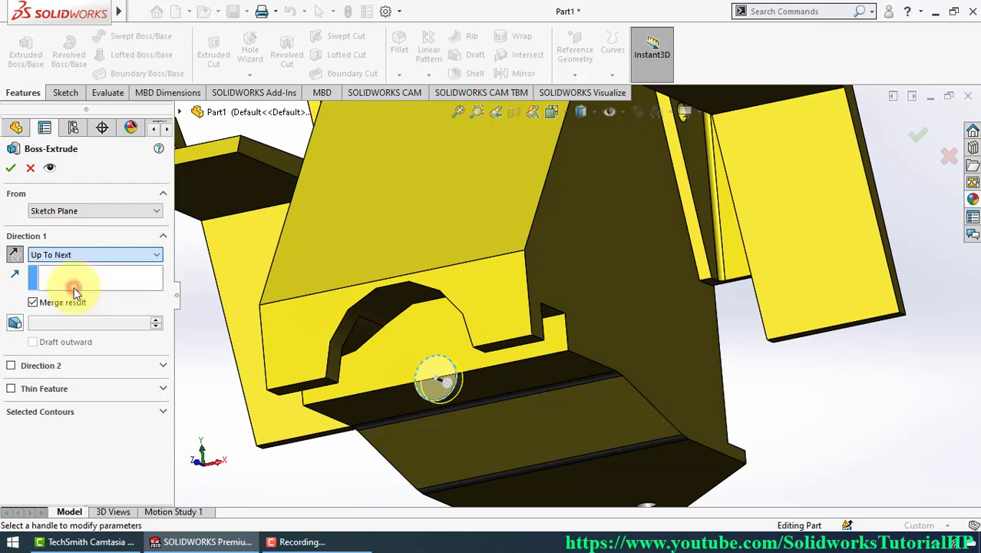
{"action": "left_click", "coordinate": [12, 168]}
{"action": "mouse_move", "coordinate": [808, 418]}
{"action": "middle_mouse_down"}
{"action": "mouse_move", "coordinate": [647, 395]}
{"action": "mouse_move", "coordinate": [602, 351]}
{"action": "mouse_move", "coordinate": [530, 349]}
{"action": "mouse_move", "coordinate": [588, 362]}
{"action": "mouse_move", "coordinate": [576, 447]}
{"action": "middle_mouse_up"}
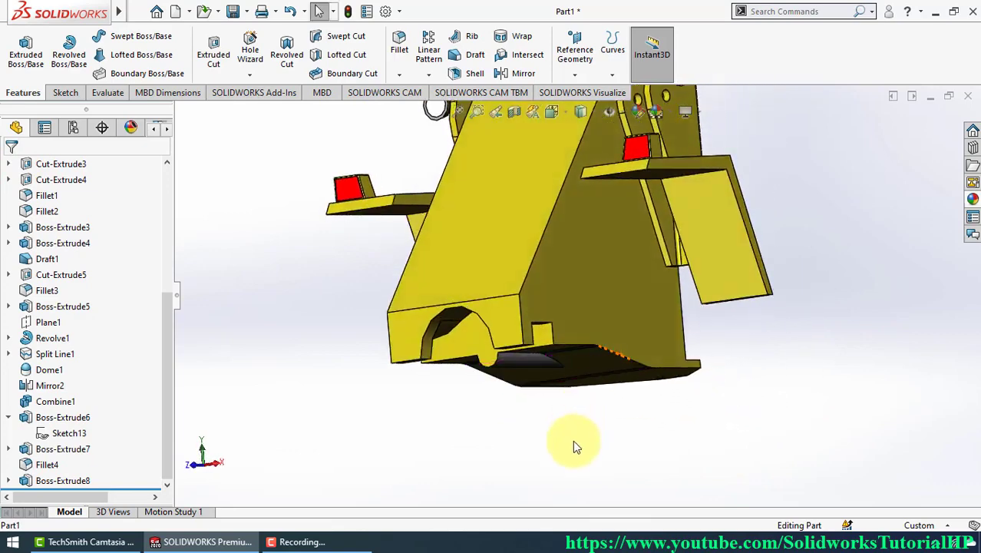
{"action": "key", "text": "s"}
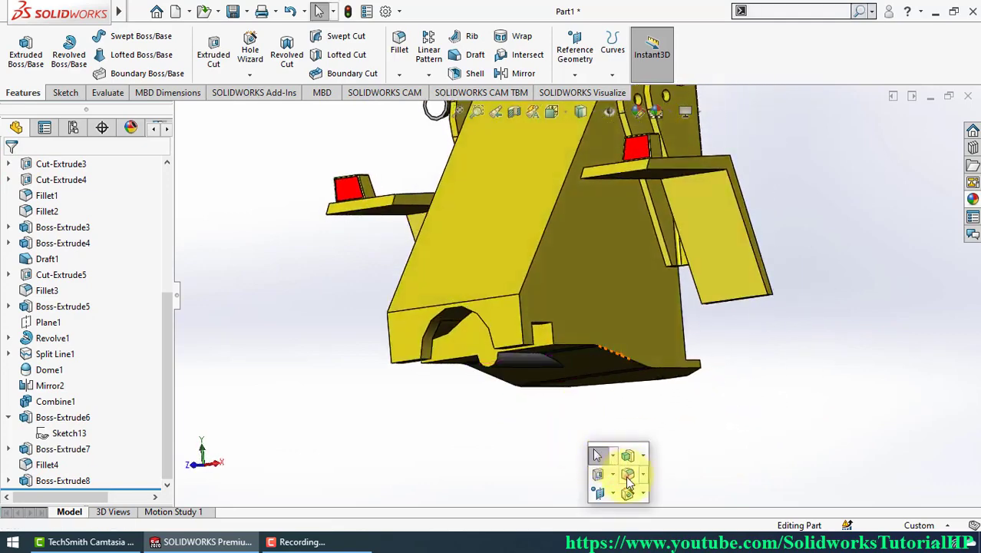
{"action": "left_click", "coordinate": [628, 479]}
Step: Round the rod's top edge with a 1 mm fillet
{"action": "type", "text": "1.00mm"}
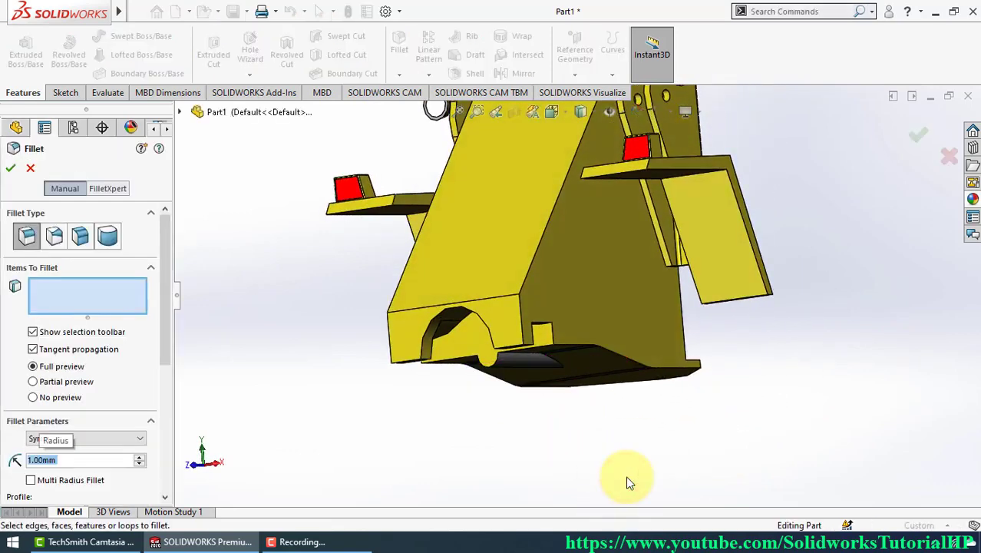
{"action": "scroll", "coordinate": [504, 340], "scroll_direction": "down", "scroll_amount": 5}
{"action": "mouse_move", "coordinate": [538, 354]}
{"action": "middle_mouse_down"}
{"action": "mouse_move", "coordinate": [539, 297]}
{"action": "mouse_move", "coordinate": [535, 323]}
{"action": "middle_mouse_up"}
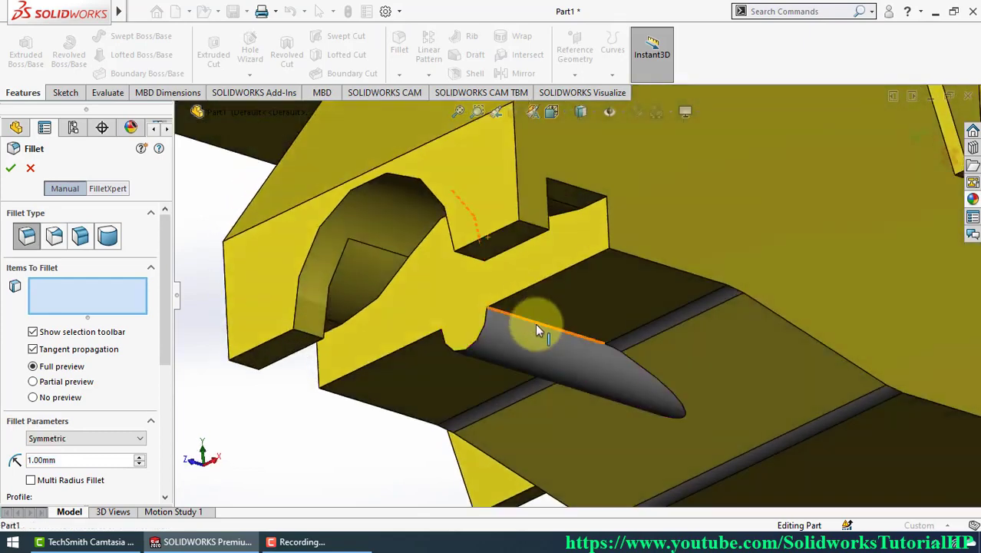
{"action": "left_click", "coordinate": [535, 323]}
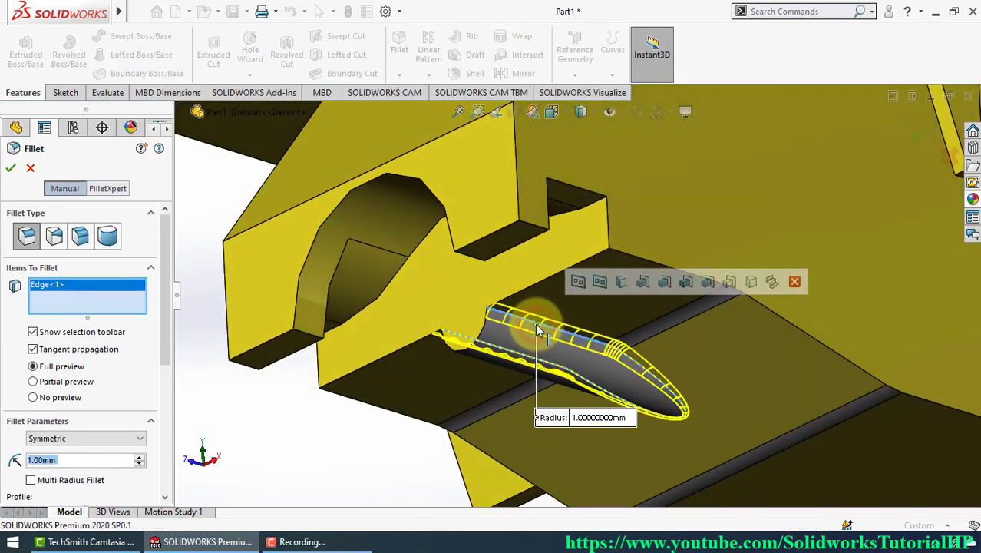
{"action": "left_click", "coordinate": [13, 170]}
Step: Inspect the finished part, zooming out and orbiting to a front view
{"action": "left_click", "coordinate": [288, 439]}
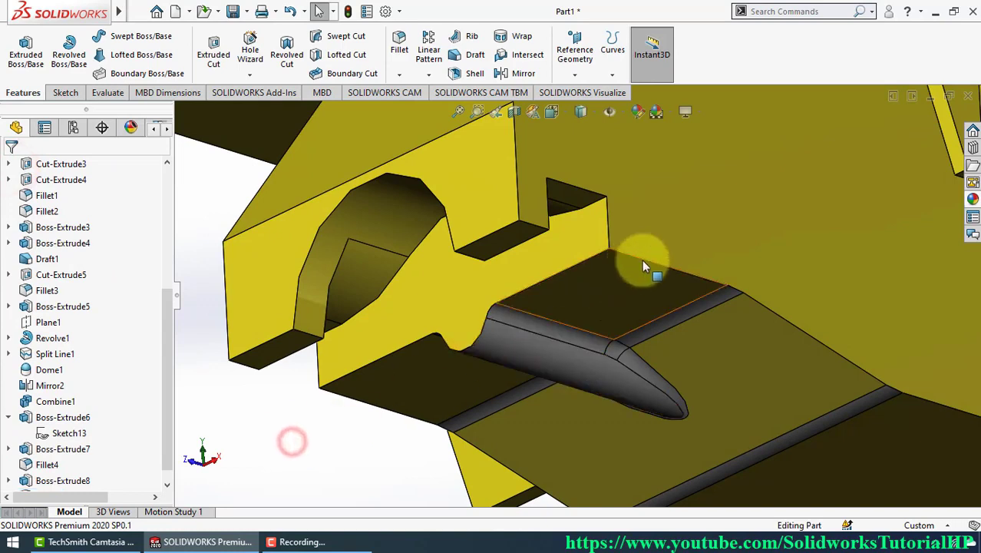
{"action": "left_click", "coordinate": [668, 233]}
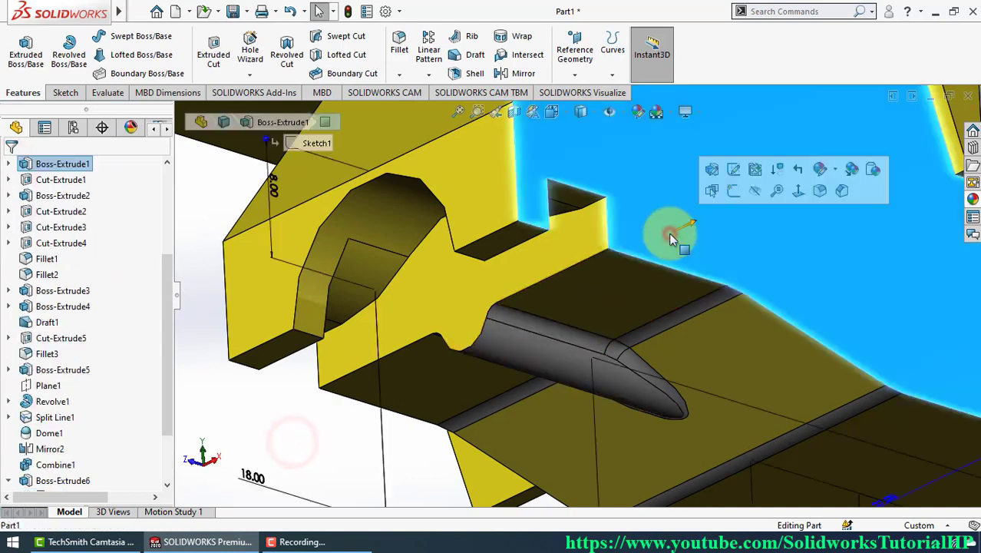
{"action": "left_click", "coordinate": [852, 178]}
{"action": "left_click", "coordinate": [581, 337]}
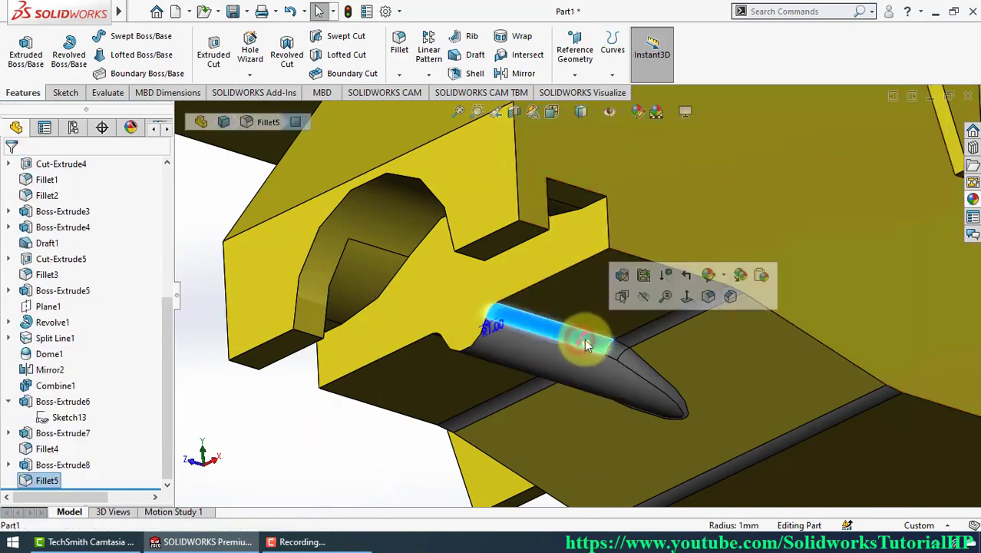
{"action": "left_click", "coordinate": [759, 279]}
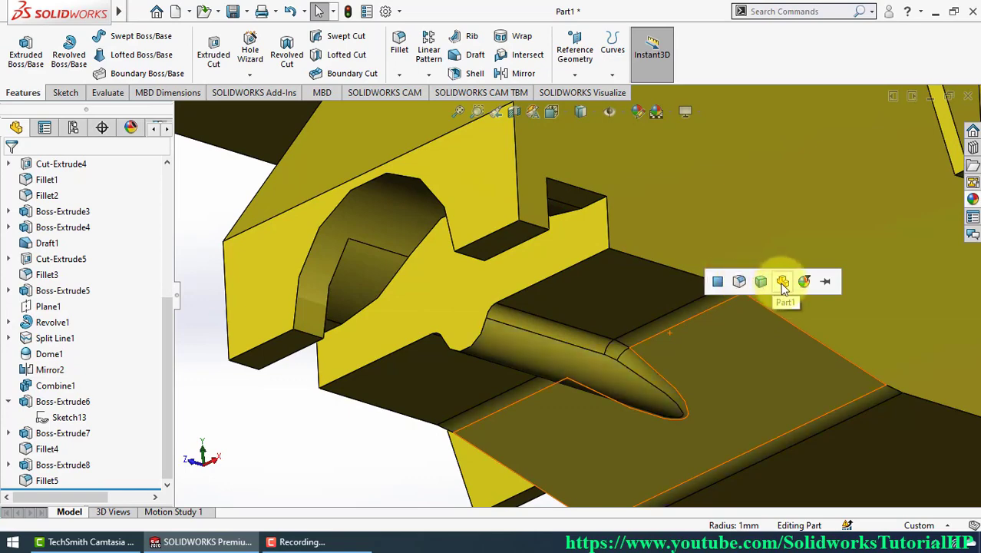
{"action": "left_click", "coordinate": [781, 281]}
{"action": "mouse_move", "coordinate": [568, 372]}
{"action": "middle_mouse_down"}
{"action": "mouse_move", "coordinate": [635, 302]}
{"action": "mouse_move", "coordinate": [690, 323]}
{"action": "mouse_move", "coordinate": [675, 300]}
{"action": "mouse_move", "coordinate": [445, 291]}
{"action": "mouse_move", "coordinate": [493, 362]}
{"action": "mouse_move", "coordinate": [508, 237]}
{"action": "mouse_move", "coordinate": [538, 303]}
{"action": "mouse_move", "coordinate": [623, 183]}
{"action": "mouse_move", "coordinate": [652, 178]}
{"action": "middle_mouse_up"}
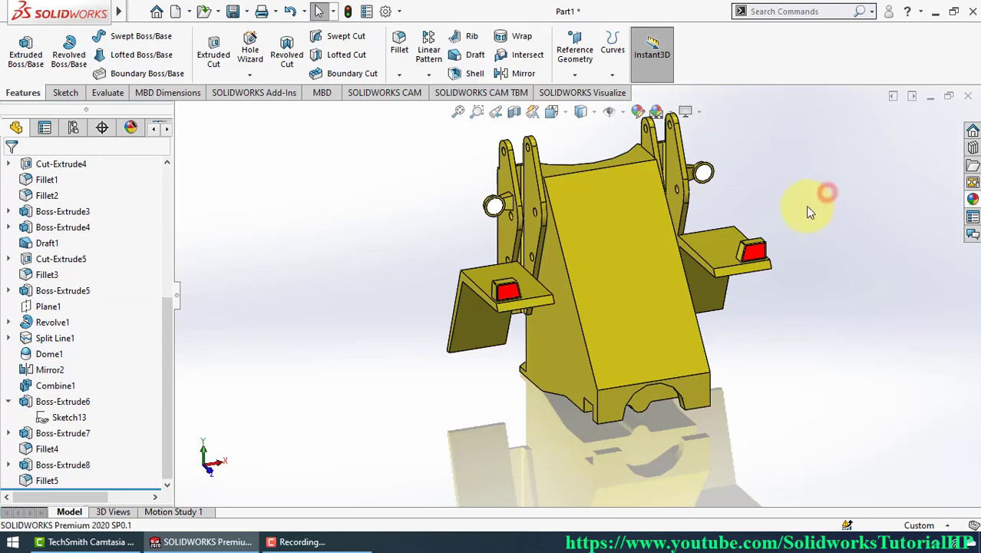
Step: Save the part as '02. Front Body'
{"action": "left_click", "coordinate": [138, 11]}
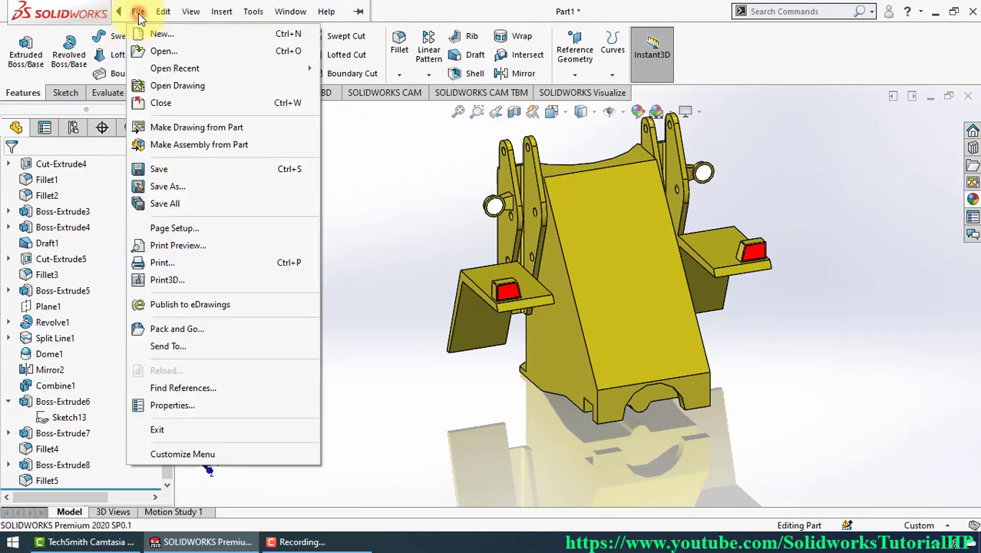
{"action": "left_click", "coordinate": [174, 186]}
{"action": "type", "text": "0"}
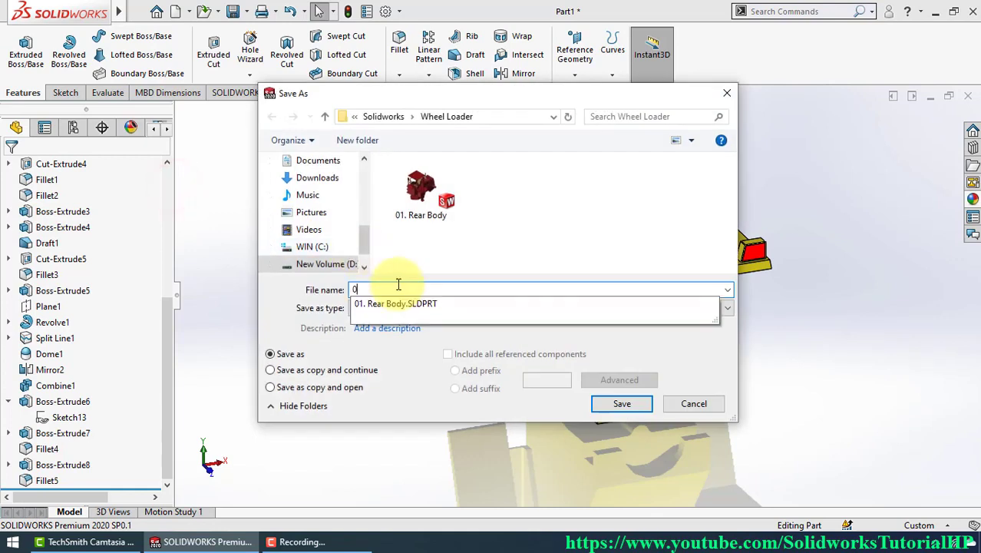
{"action": "type", "text": "2. Front Body"}
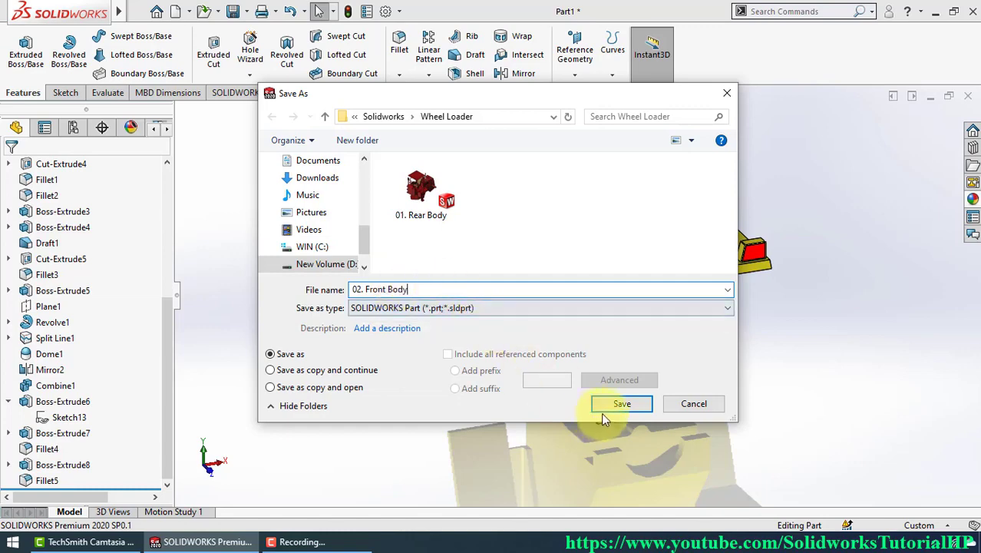
{"action": "left_click", "coordinate": [620, 403]}
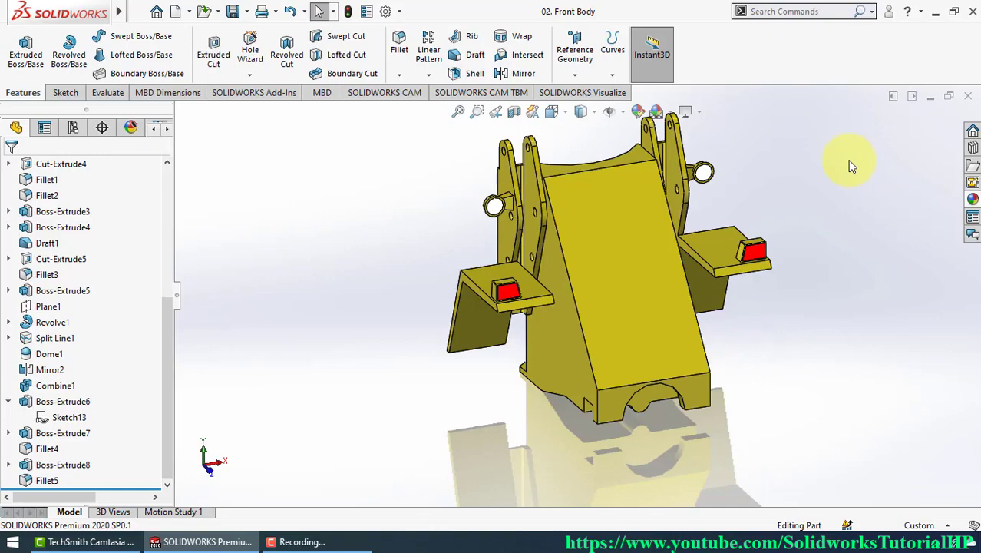
Step: Return the model to a trimetric view and show the Visualize export tools
{"action": "mouse_move", "coordinate": [766, 202]}
{"action": "middle_mouse_down"}
{"action": "mouse_move", "coordinate": [675, 171]}
{"action": "mouse_move", "coordinate": [405, 243]}
{"action": "mouse_move", "coordinate": [377, 267]}
{"action": "middle_mouse_up"}
{"action": "right_click_drag", "start_coordinate": [373, 265], "coordinate": [477, 183]}
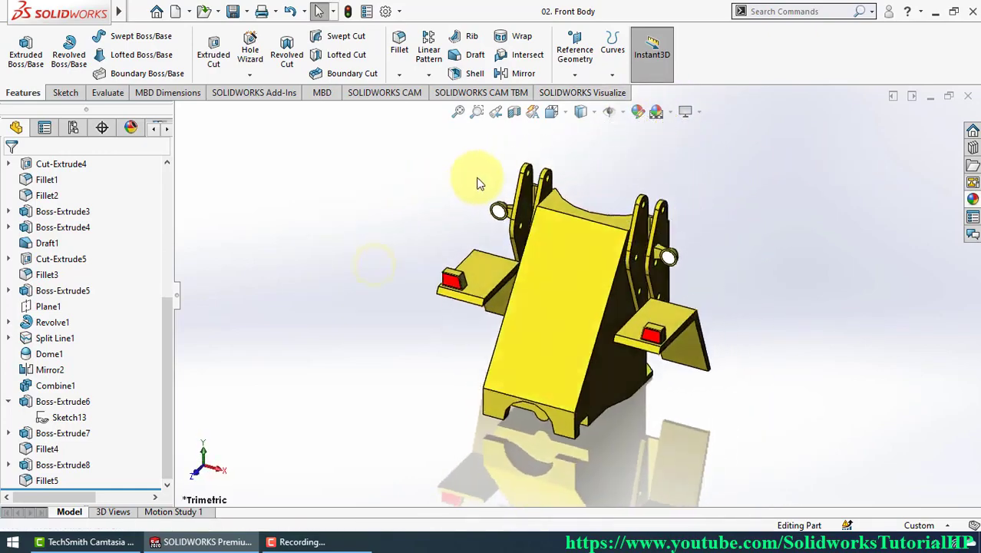
{"action": "left_click", "coordinate": [581, 92]}
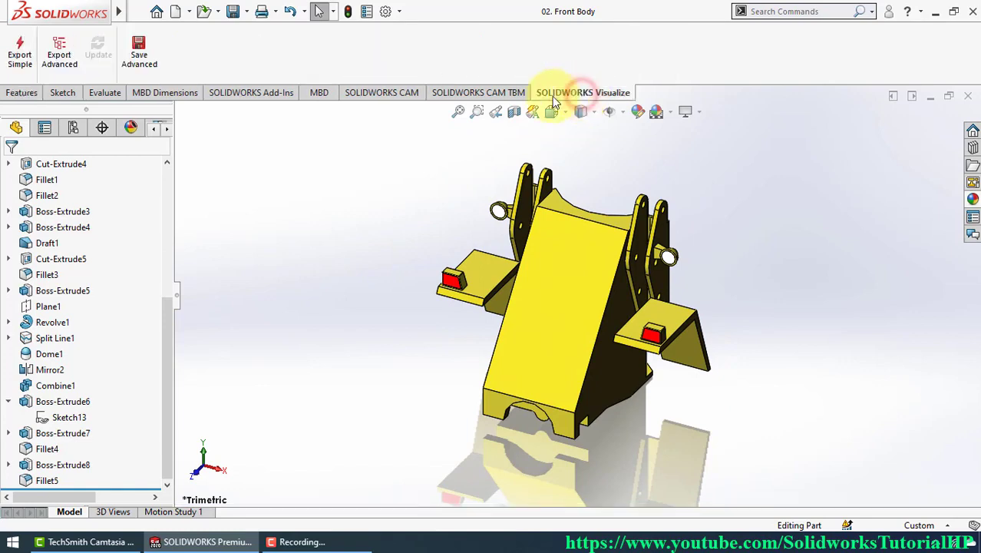
Step: Export the yellow bracket to Visualize and drop the Studio Soft plate from Plates > Studios behind it
{"action": "left_click", "coordinate": [59, 60]}
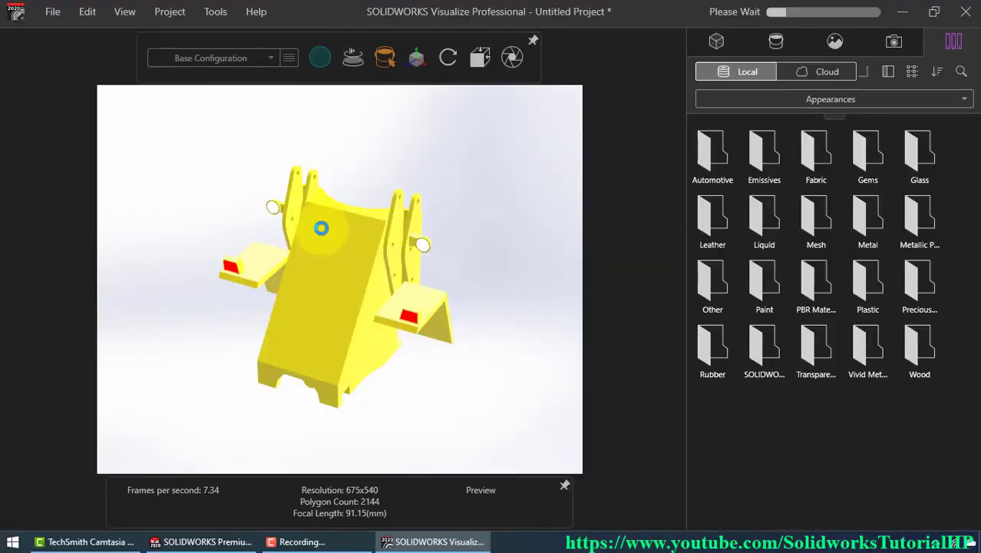
{"action": "mouse_move", "coordinate": [351, 232]}
{"action": "left_mouse_down"}
{"action": "mouse_move", "coordinate": [103, 226]}
{"action": "mouse_move", "coordinate": [503, 215]}
{"action": "mouse_move", "coordinate": [350, 219]}
{"action": "mouse_move", "coordinate": [391, 305]}
{"action": "mouse_move", "coordinate": [319, 206]}
{"action": "mouse_move", "coordinate": [287, 227]}
{"action": "mouse_move", "coordinate": [237, 339]}
{"action": "mouse_move", "coordinate": [247, 359]}
{"action": "left_mouse_up"}
{"action": "left_click", "coordinate": [823, 100]}
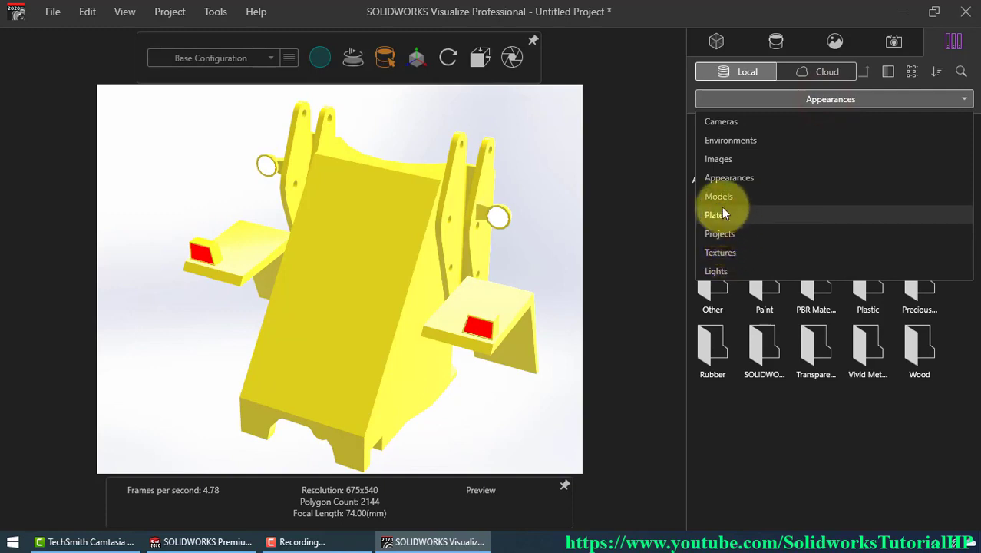
{"action": "left_click", "coordinate": [732, 124]}
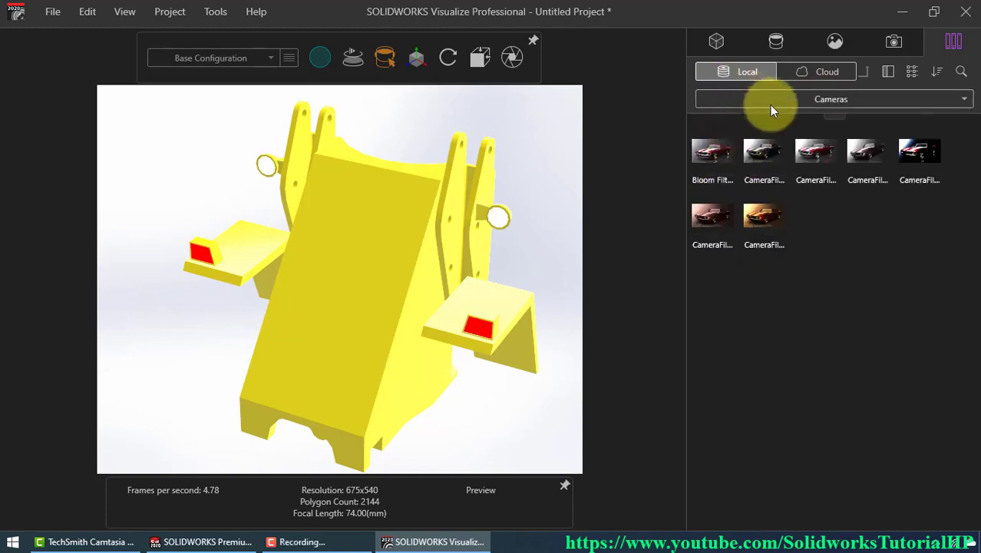
{"action": "left_click", "coordinate": [810, 104]}
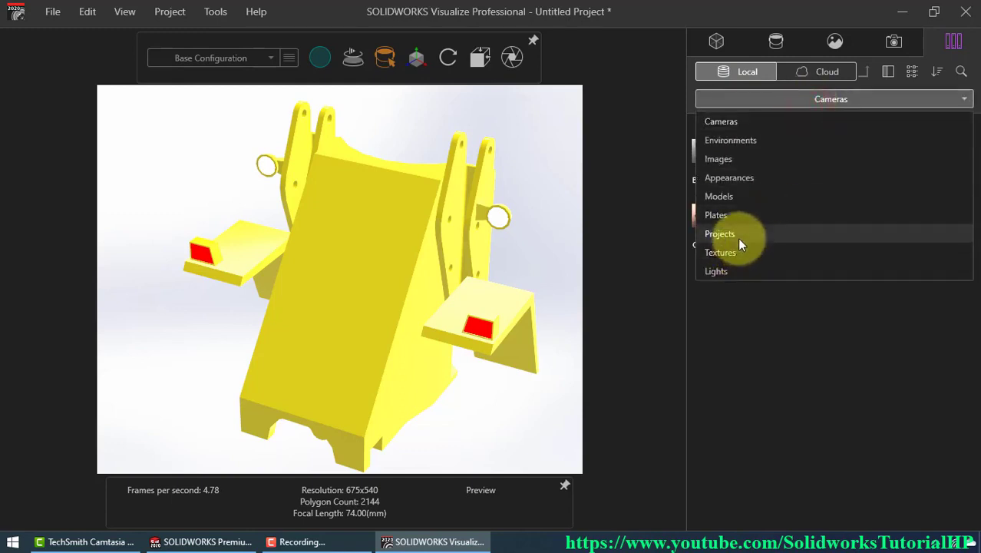
{"action": "left_click", "coordinate": [731, 214]}
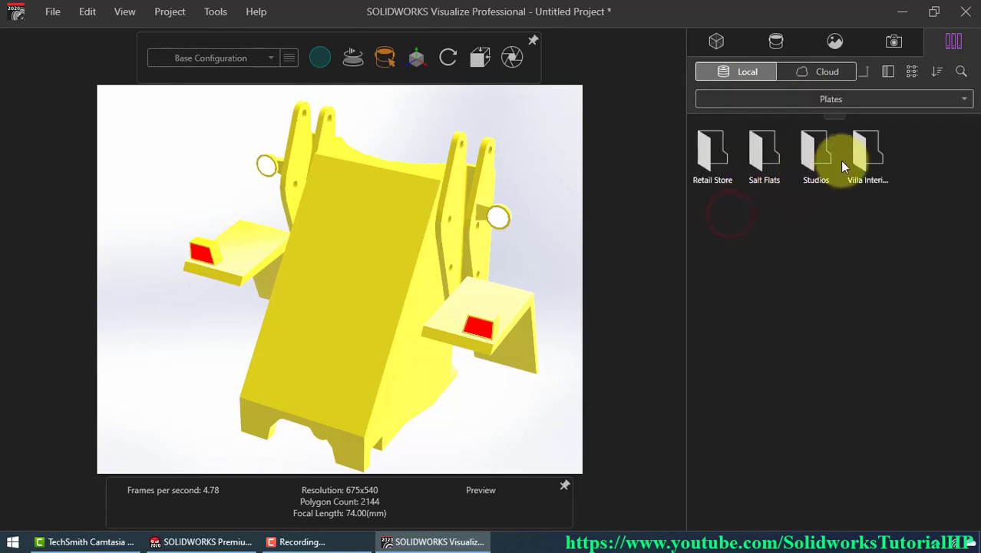
{"action": "double_click", "coordinate": [811, 153]}
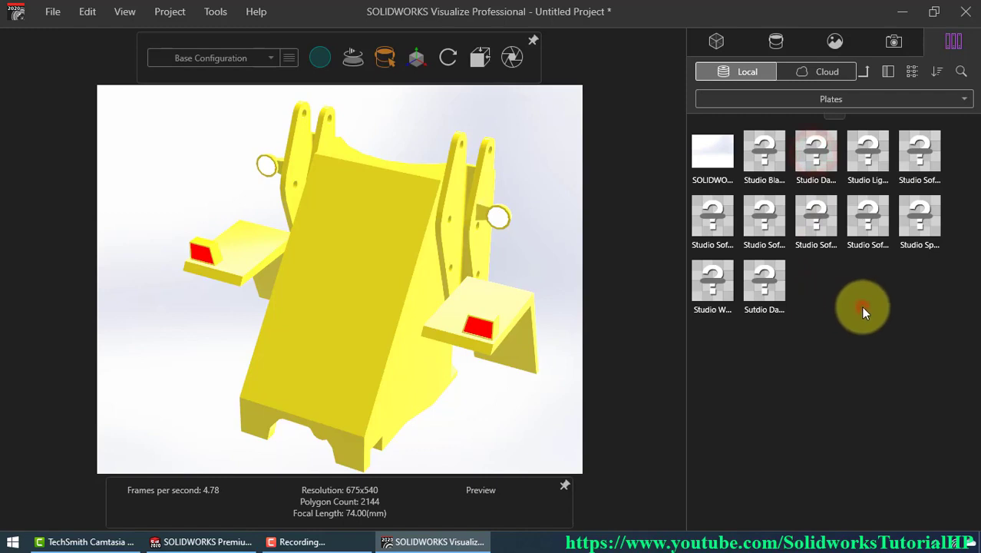
{"action": "left_click", "coordinate": [919, 213]}
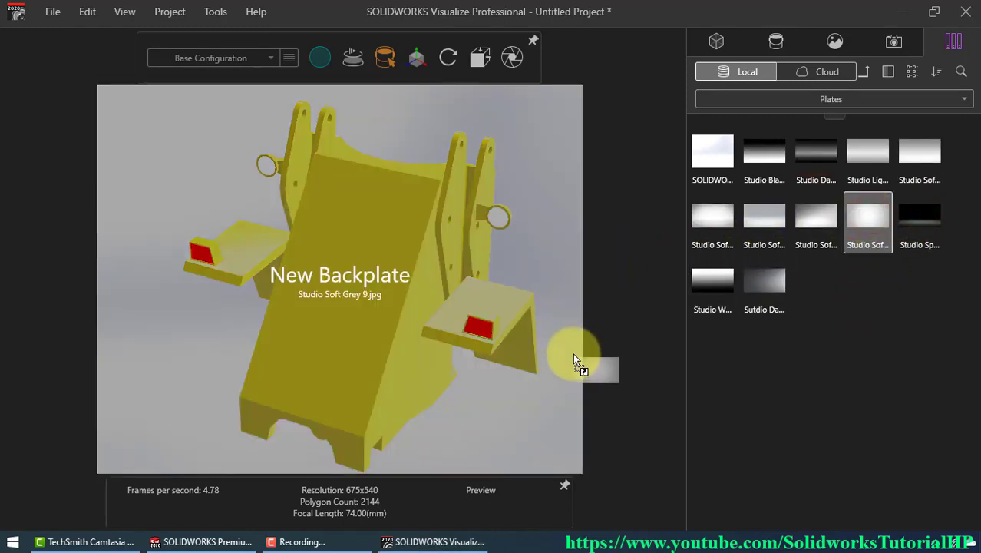
{"action": "left_click_drag", "start_coordinate": [869, 217], "coordinate": [576, 361]}
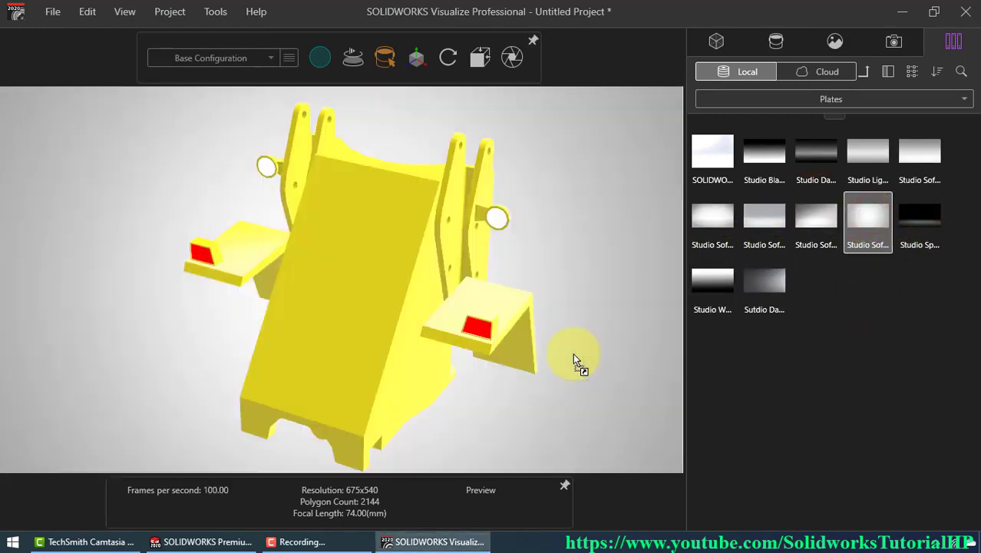
{"action": "left_click_drag", "start_coordinate": [525, 333], "coordinate": [342, 378]}
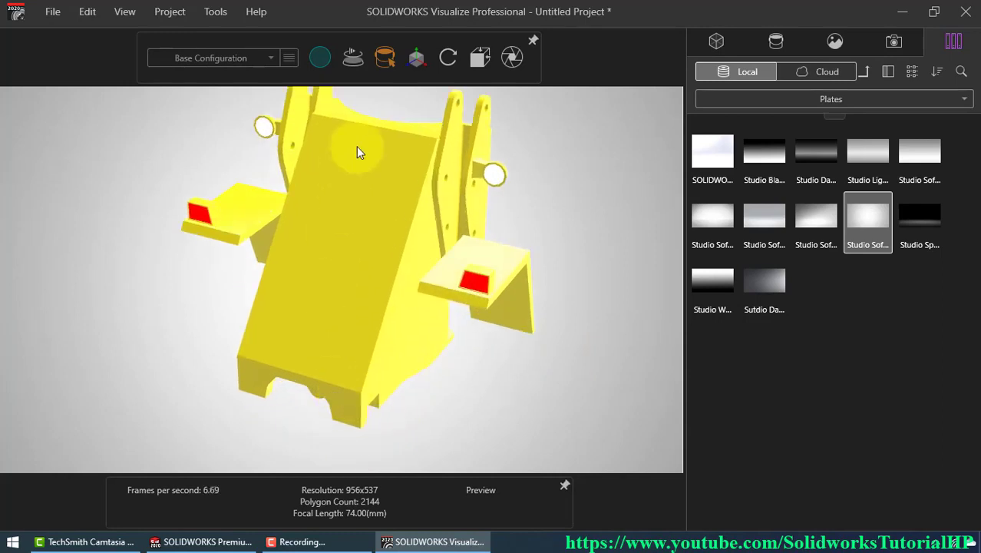
{"action": "left_click_drag", "start_coordinate": [358, 146], "coordinate": [357, 141]}
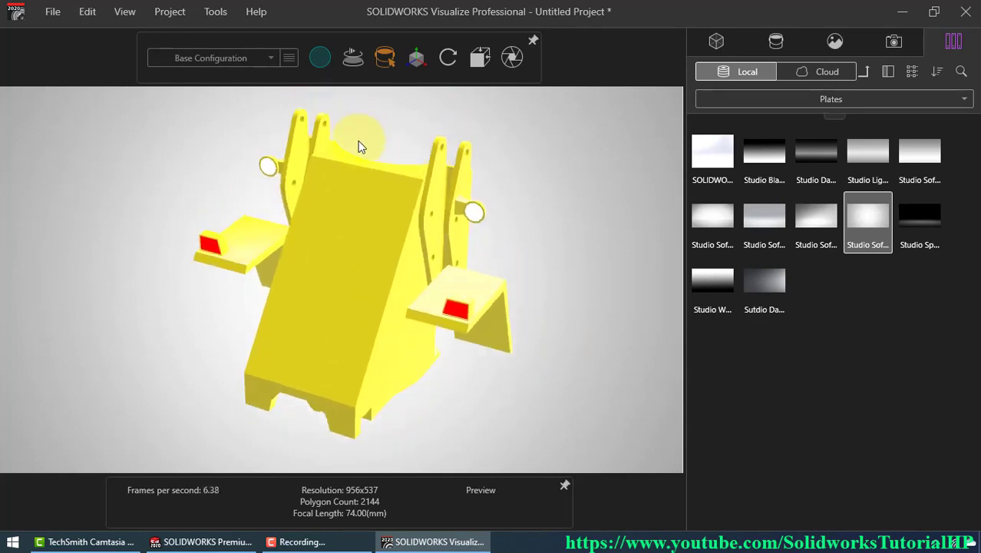
Step: Raise the red LED appearance's brightness to 130.40
{"action": "double_click", "coordinate": [473, 219]}
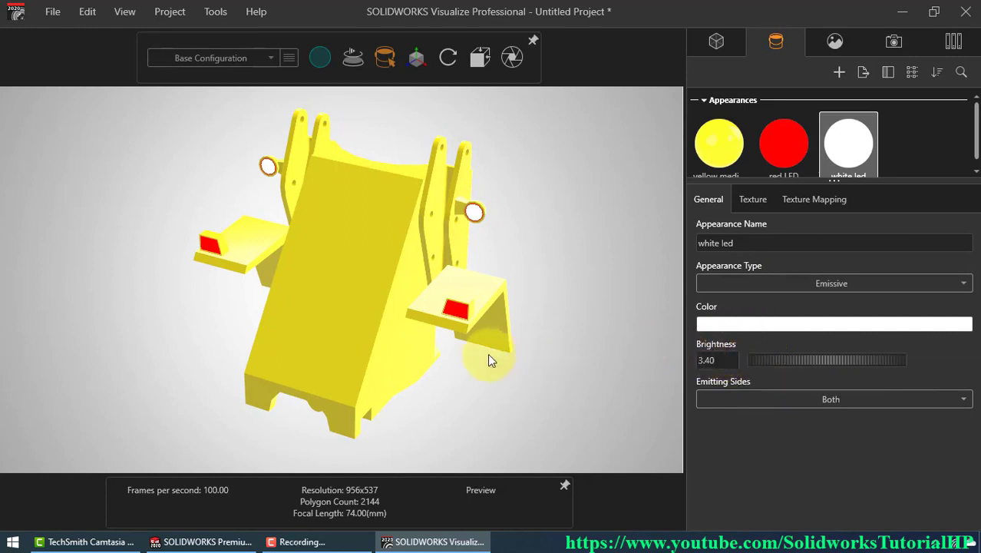
{"action": "double_click", "coordinate": [453, 315]}
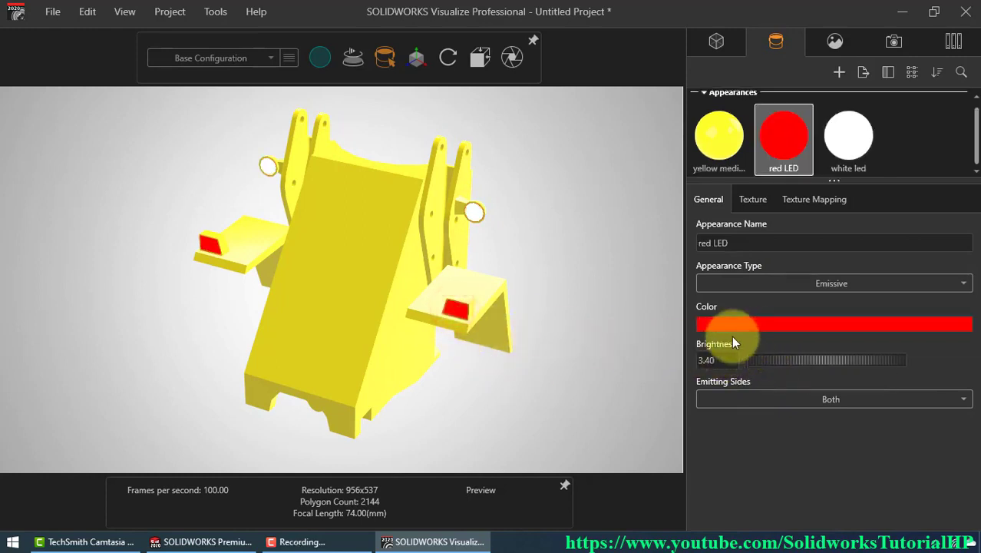
{"action": "mouse_move", "coordinate": [776, 368]}
{"action": "left_mouse_down"}
{"action": "mouse_move", "coordinate": [924, 363]}
{"action": "mouse_move", "coordinate": [832, 362]}
{"action": "mouse_move", "coordinate": [875, 361]}
{"action": "left_mouse_up"}
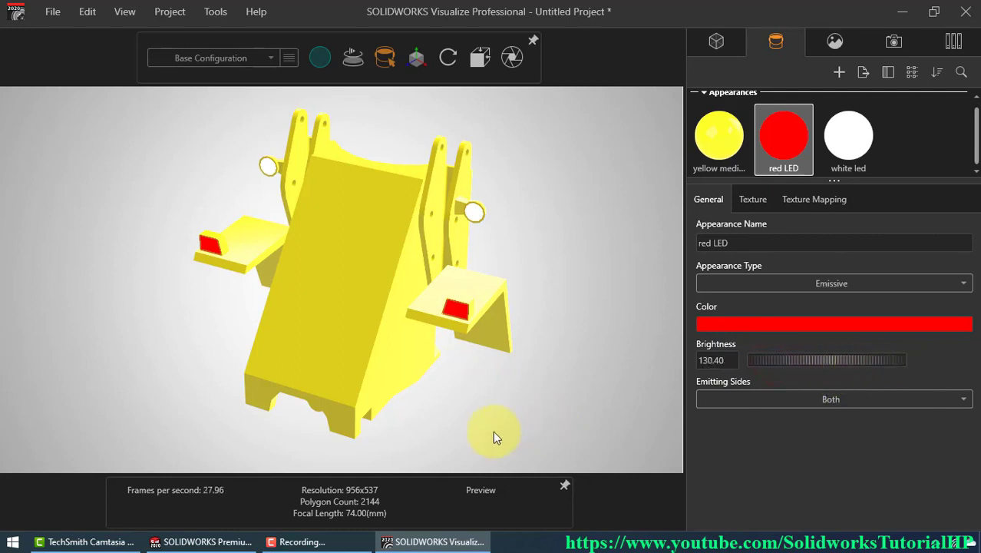
Step: Load Carpet Specular.jpg as the color texture of the yellow body appearance
{"action": "left_click", "coordinate": [532, 391]}
{"action": "left_click", "coordinate": [392, 272]}
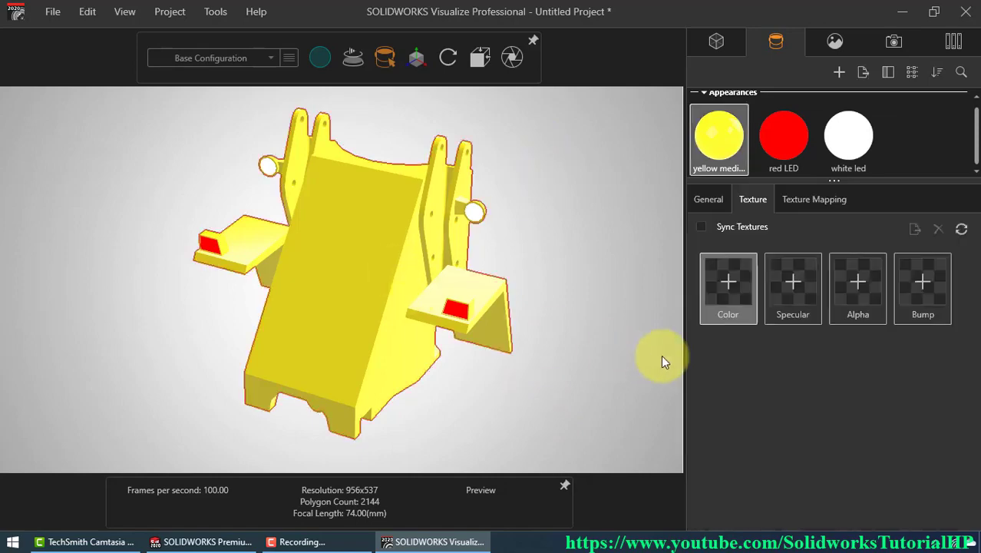
{"action": "left_click", "coordinate": [721, 281]}
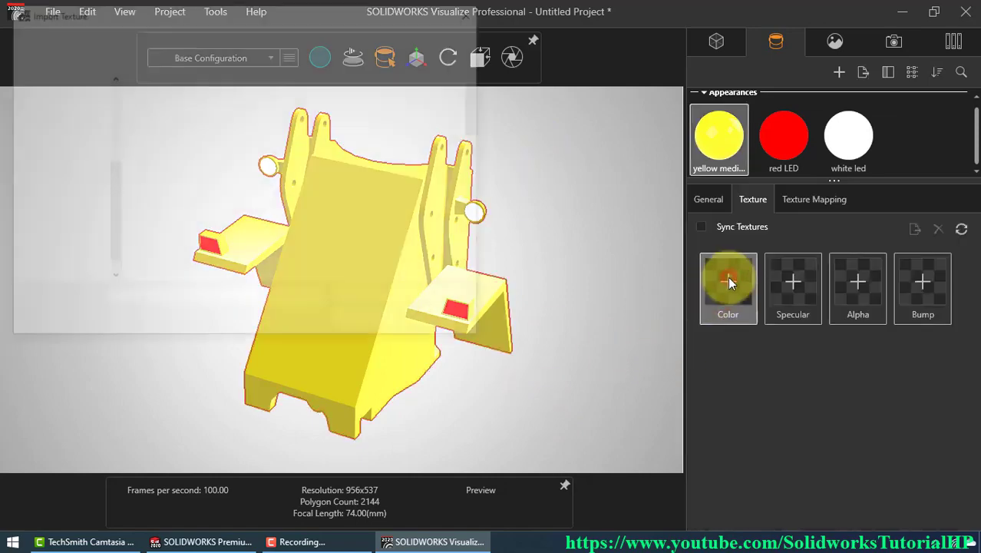
{"action": "double_click", "coordinate": [263, 203]}
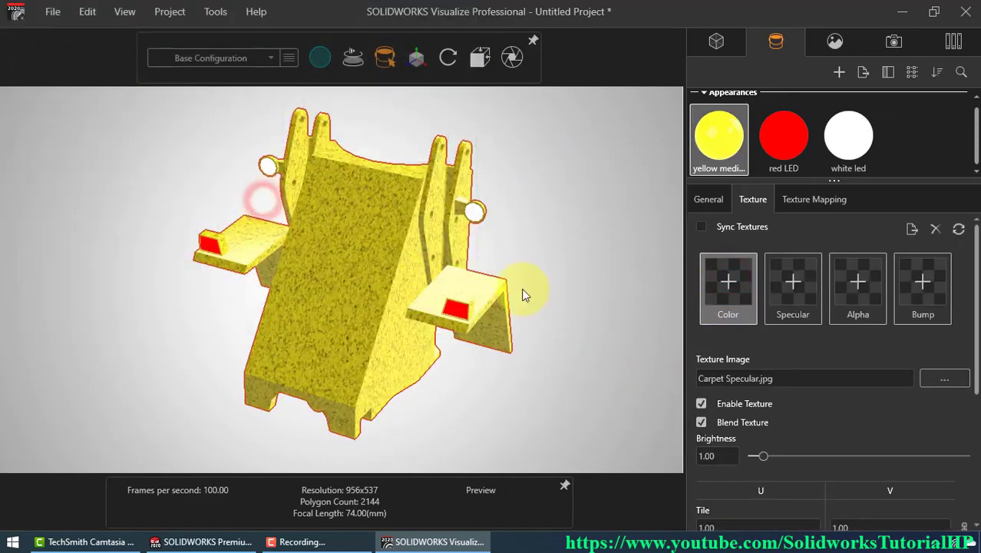
{"action": "left_click", "coordinate": [566, 275]}
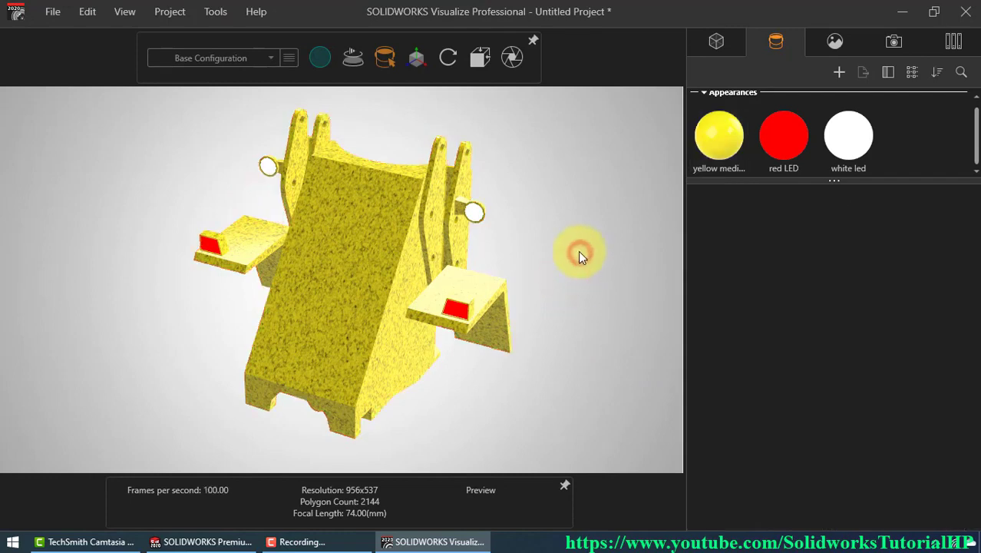
Step: Start the 1920x1080 final render from the Tools > Render output settings
{"action": "left_click", "coordinate": [215, 12]}
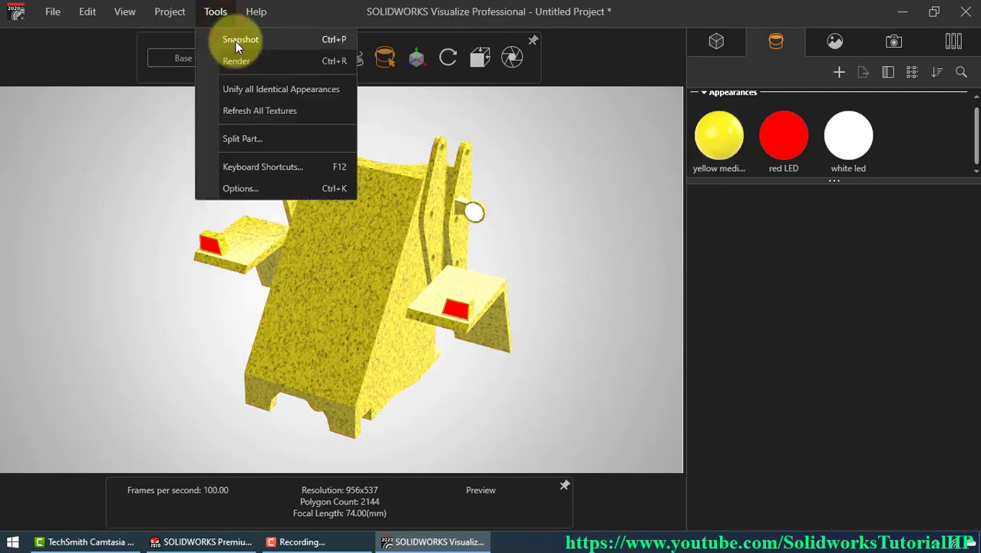
{"action": "left_click", "coordinate": [287, 61]}
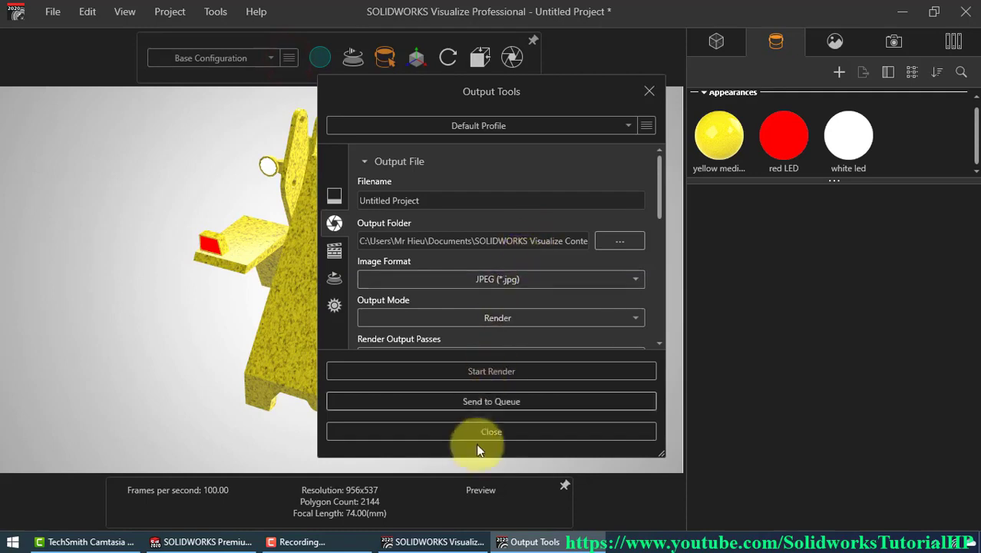
{"action": "left_click", "coordinate": [502, 370]}
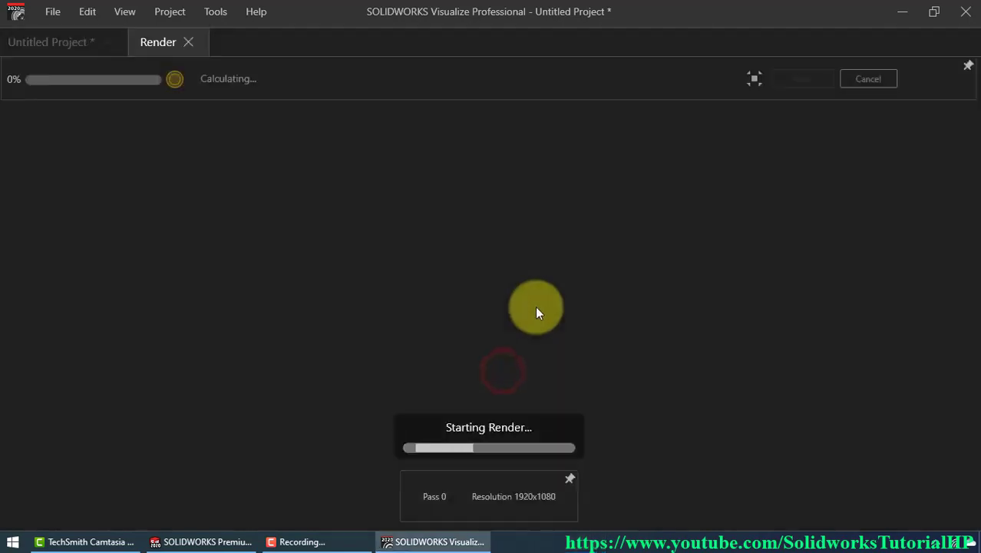